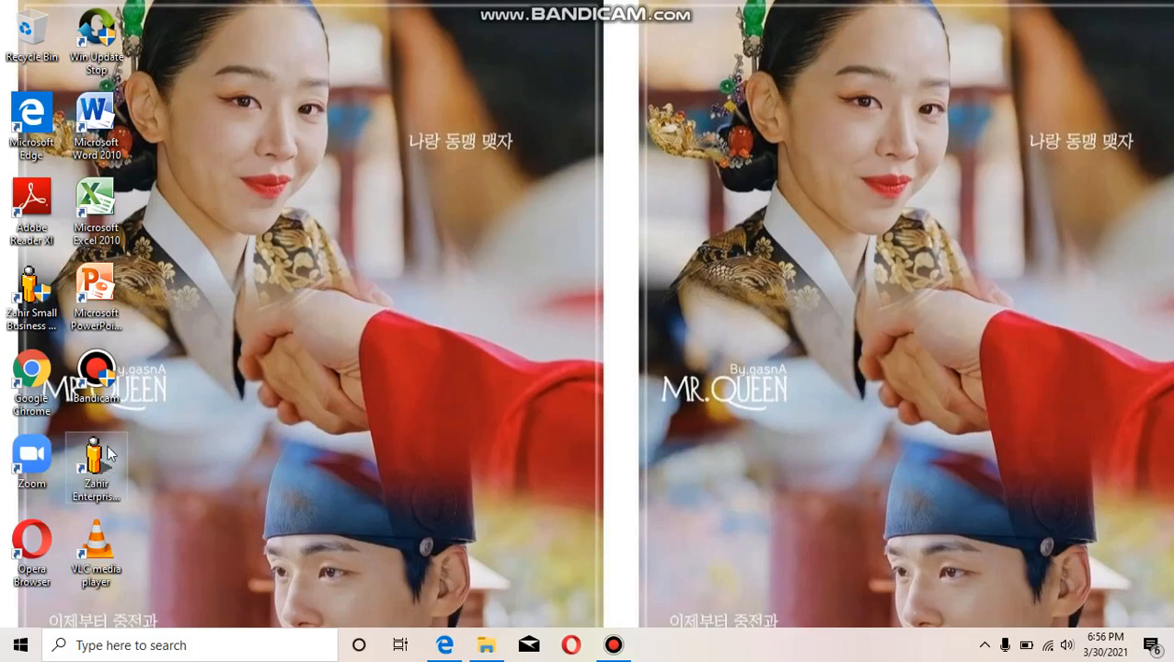
- Launch Zahir Enterprise 5.1 and open the previously used PT.Gemah Ripah company data
click(107, 468)
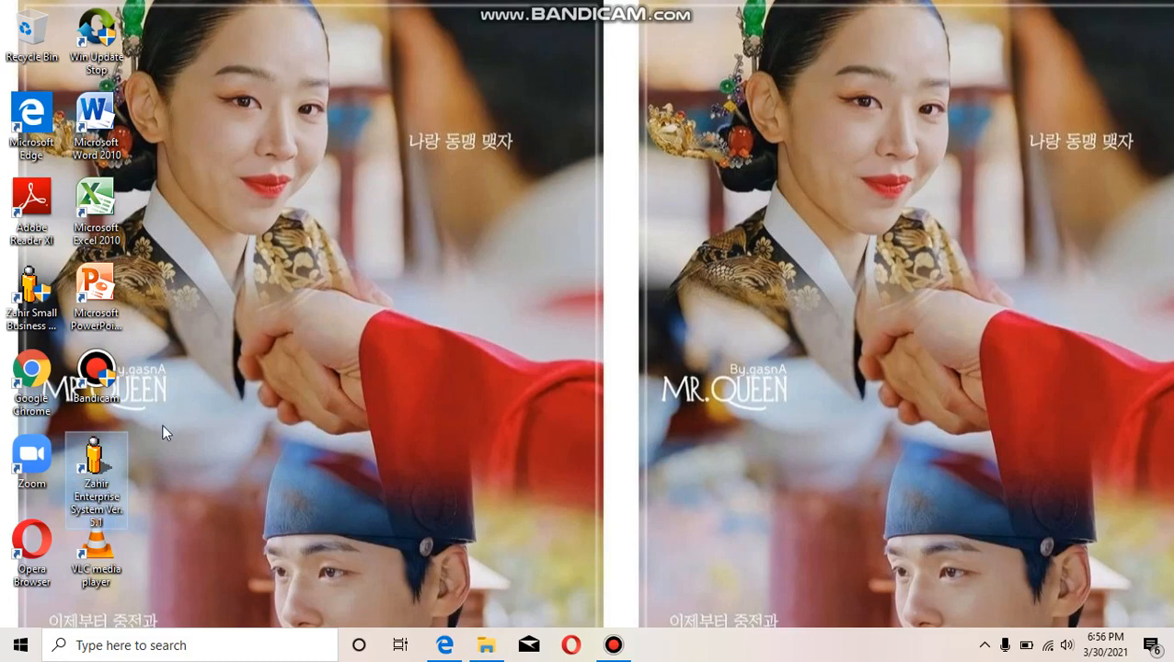
double_click(101, 460)
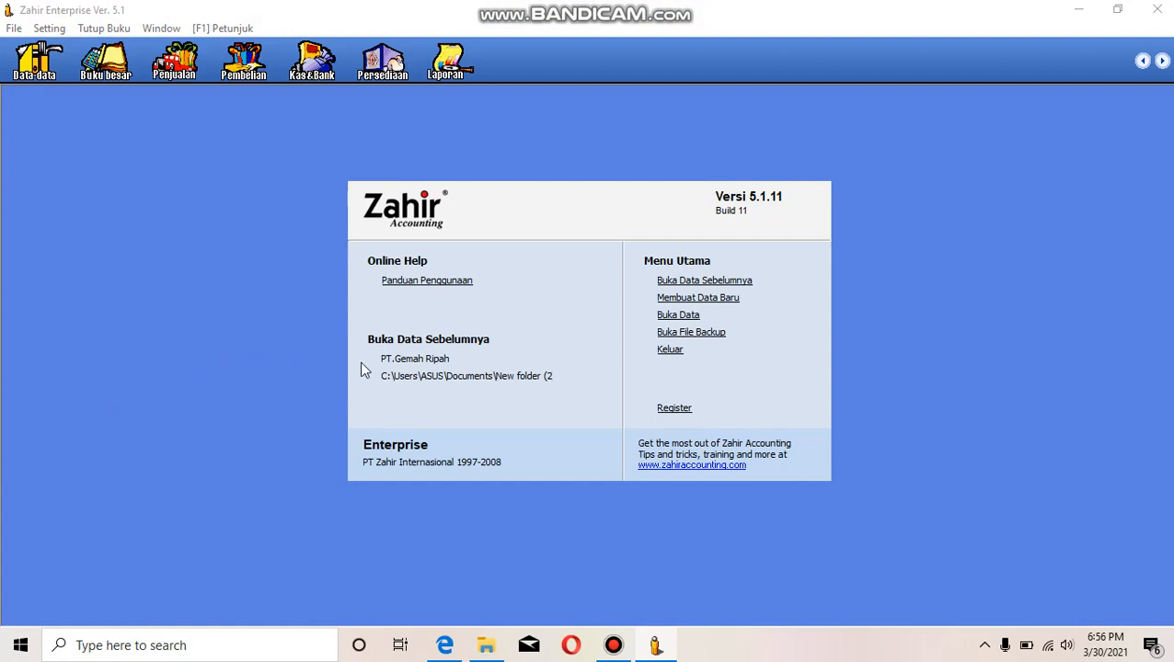
click(415, 360)
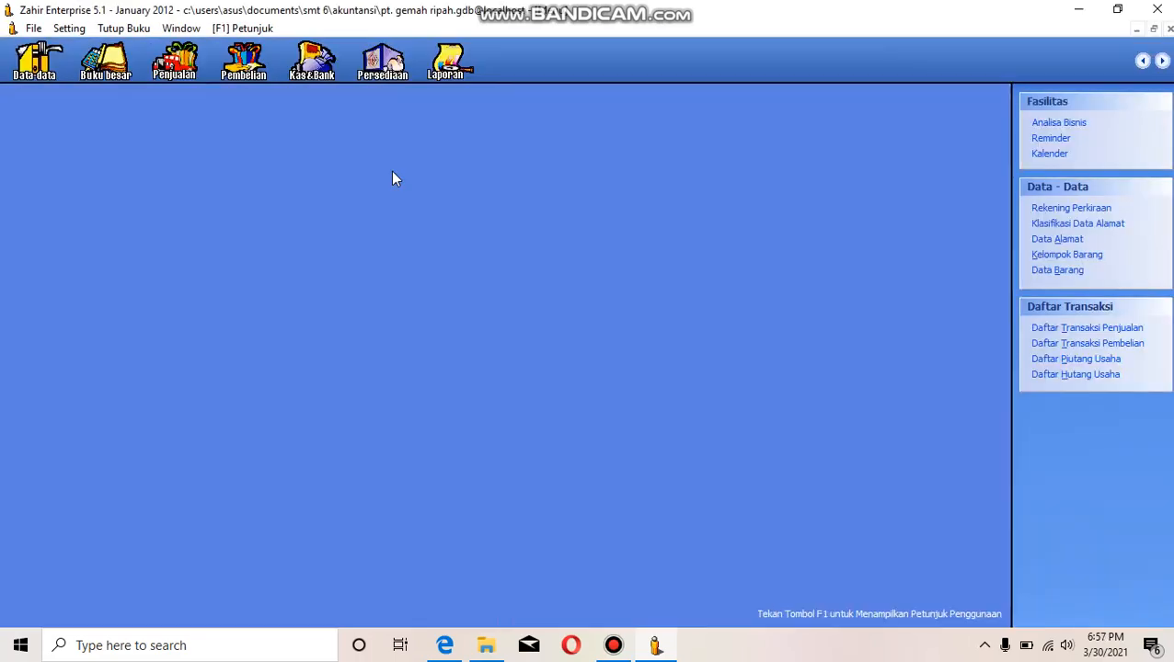
- Review the Transaksi Penjualan section of the case-study PDF in Microsoft Edge and return to Zahir
click(442, 646)
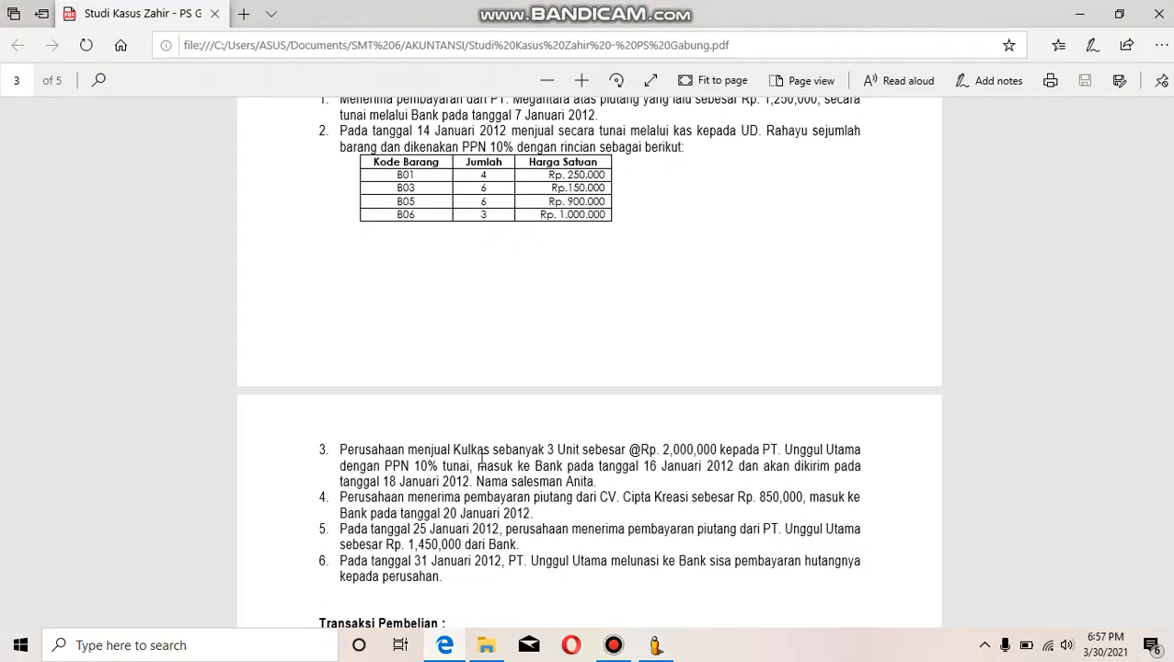
scroll(574, 456, up, 4)
scroll(576, 455, down, 2)
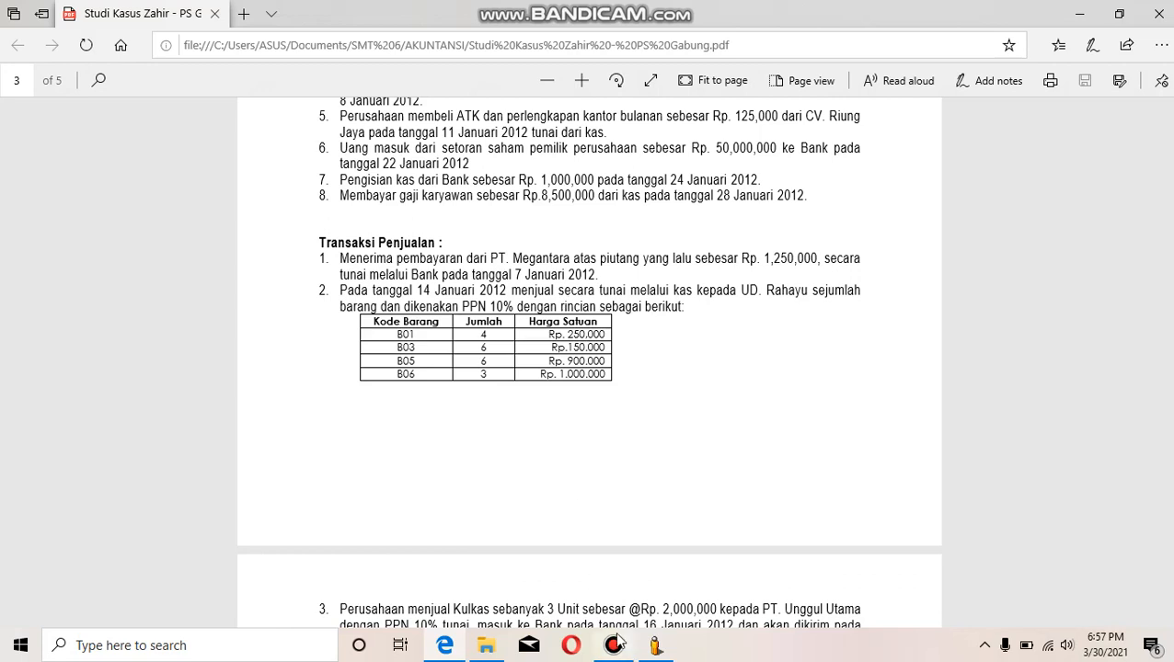
click(655, 646)
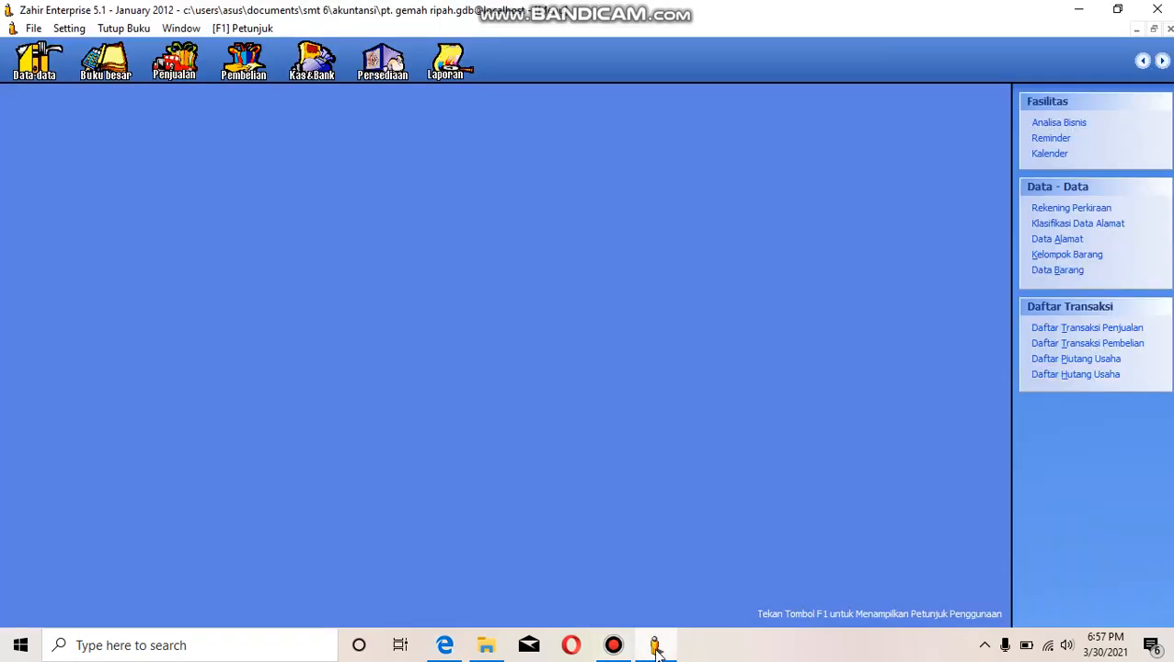
mouse_move(613, 646)
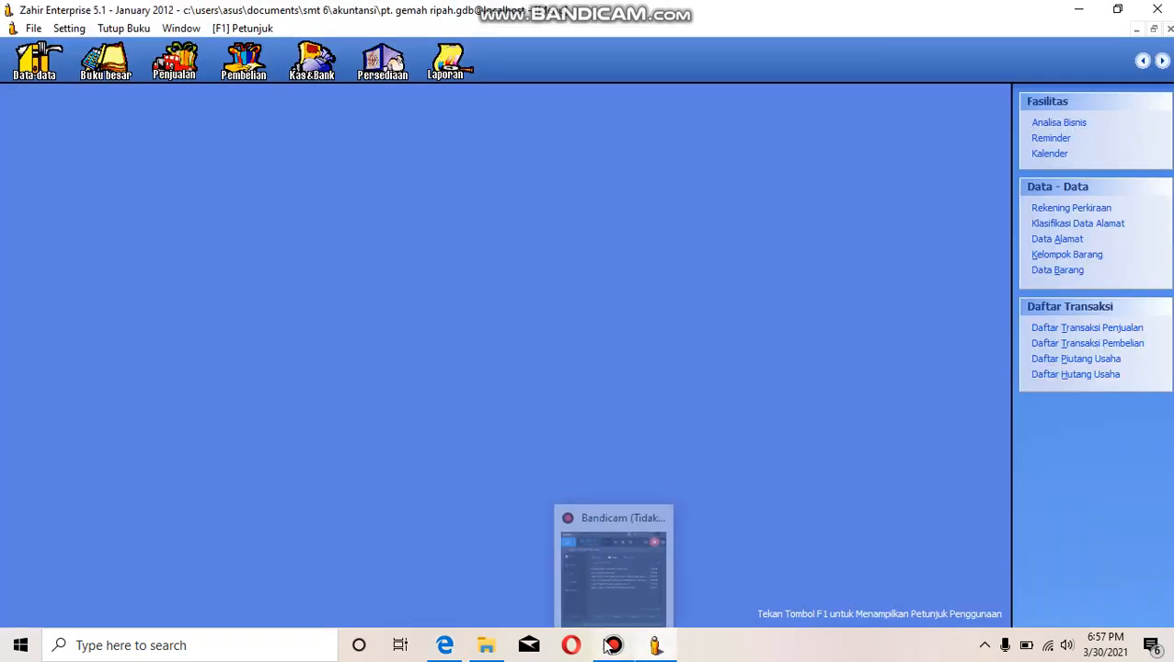
mouse_move(605, 585)
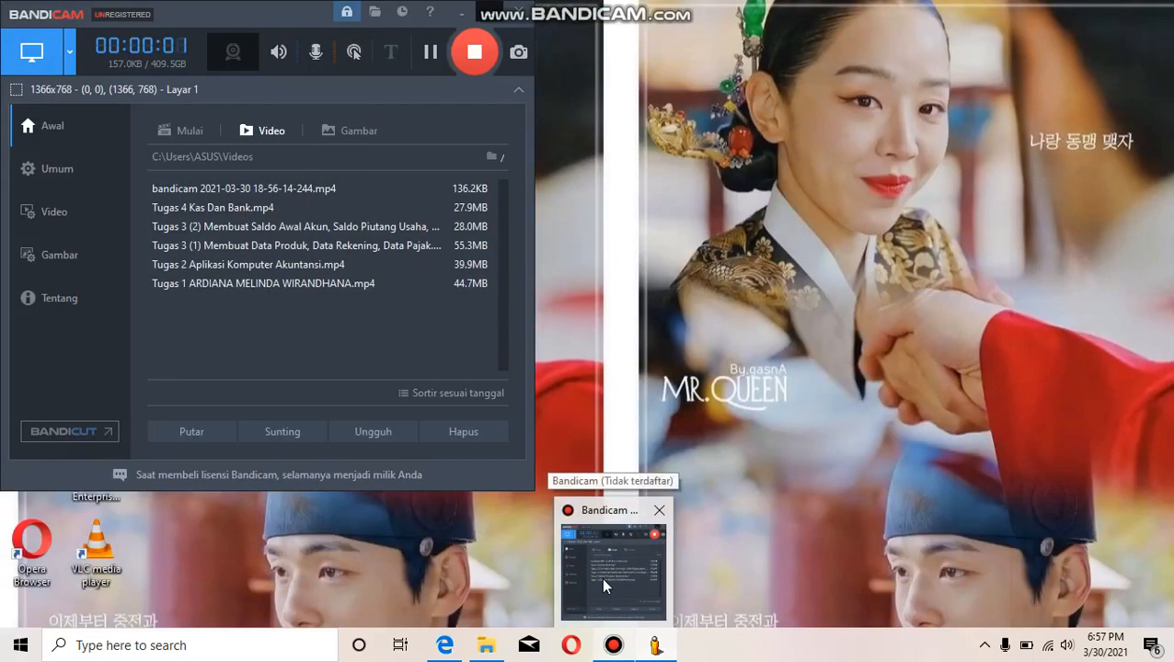
click(604, 580)
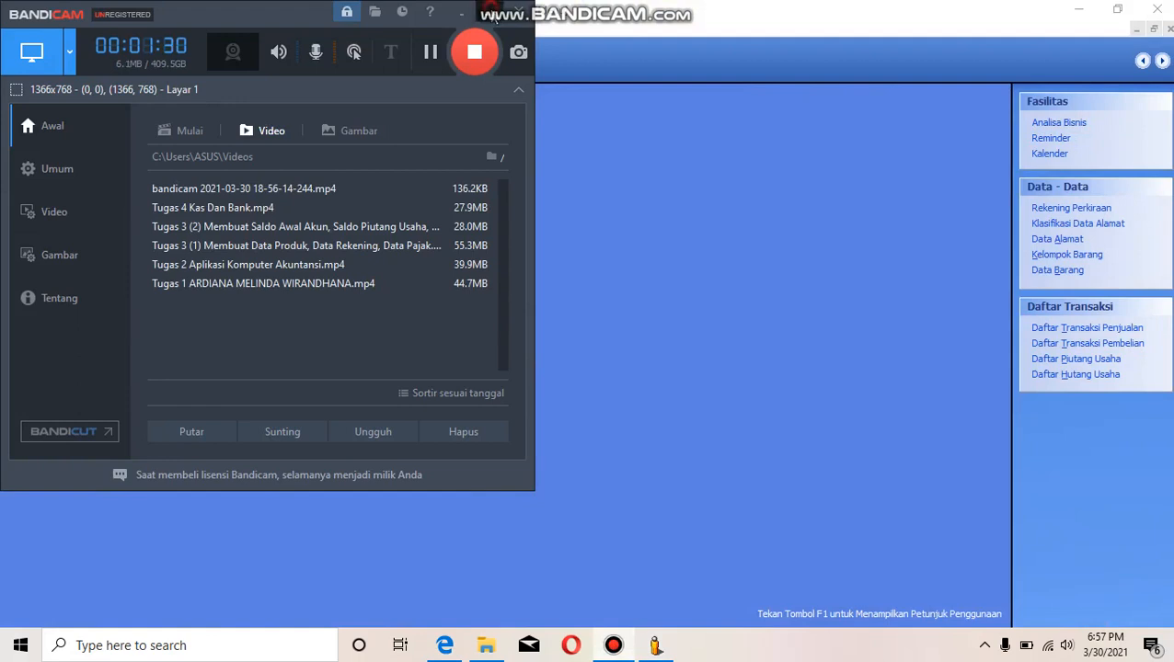
click(634, 657)
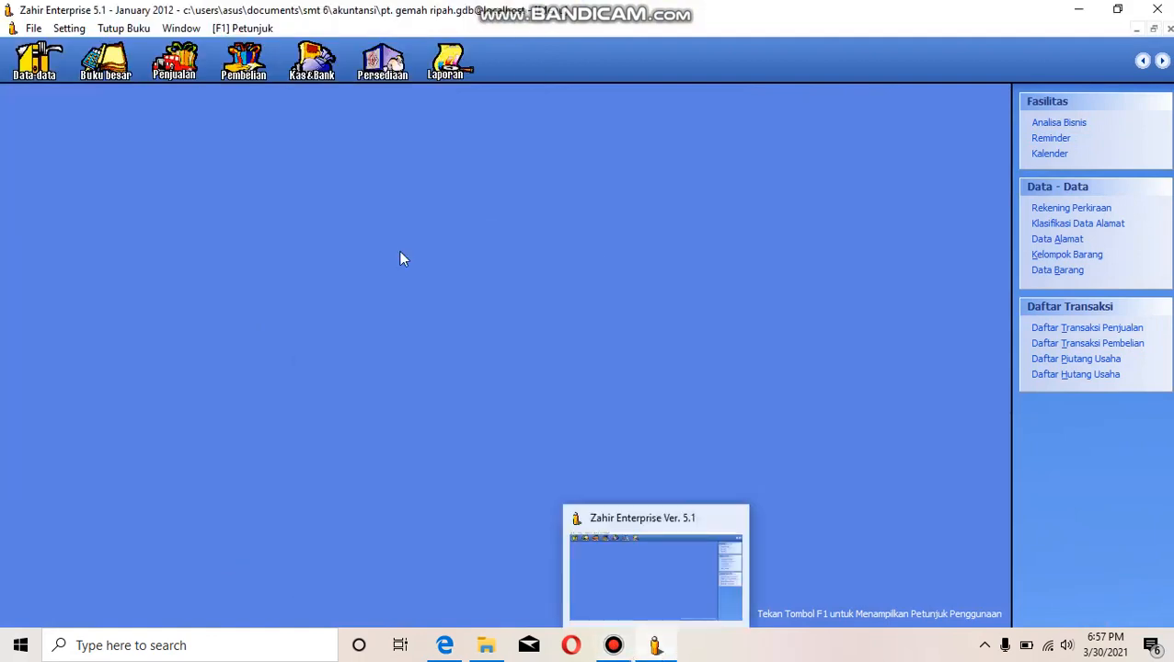
- Start a Pembayaran Piutang Usaha entry from the sales module and choose PT. MEGANTARA as the payer
click(178, 72)
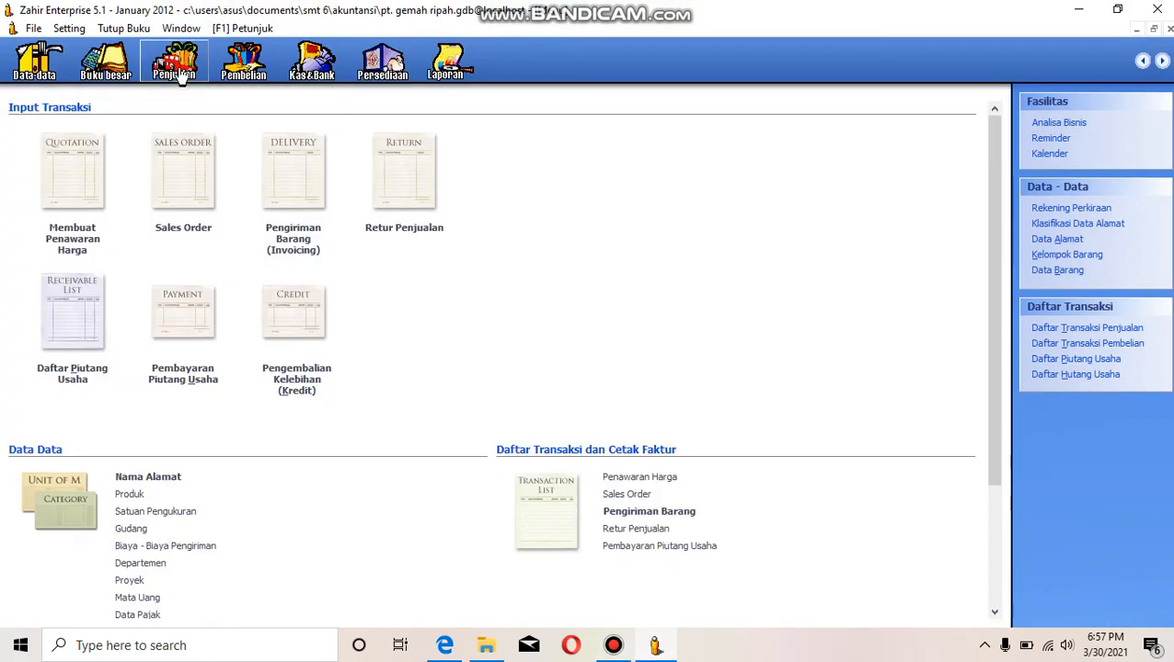
click(197, 376)
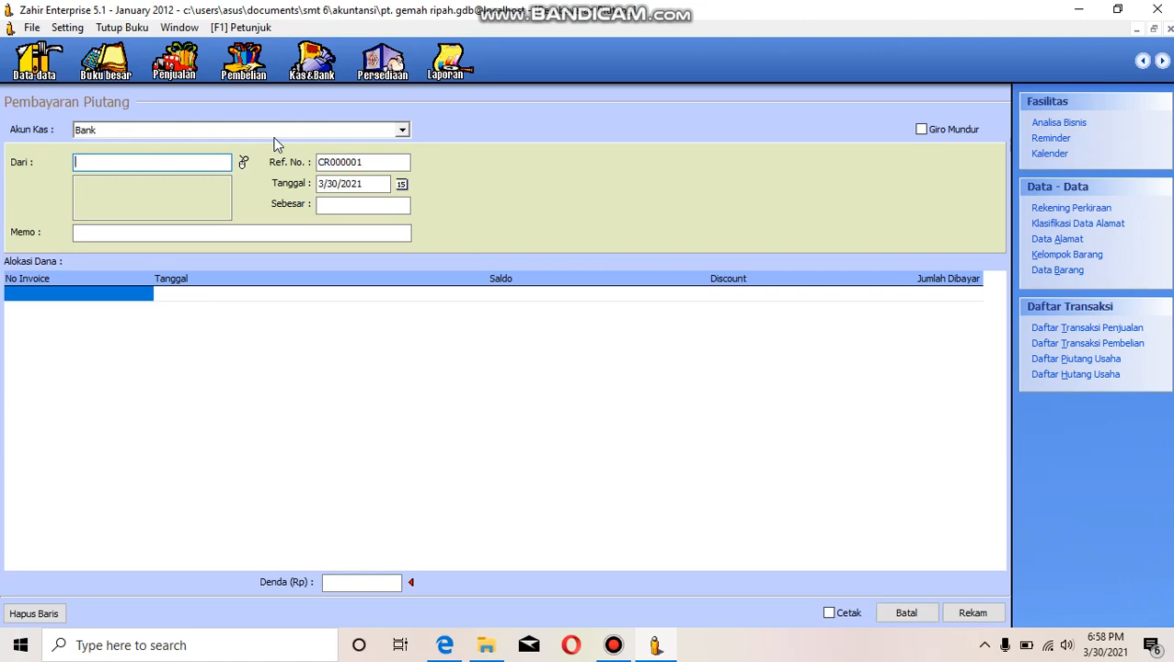
mouse_move(445, 644)
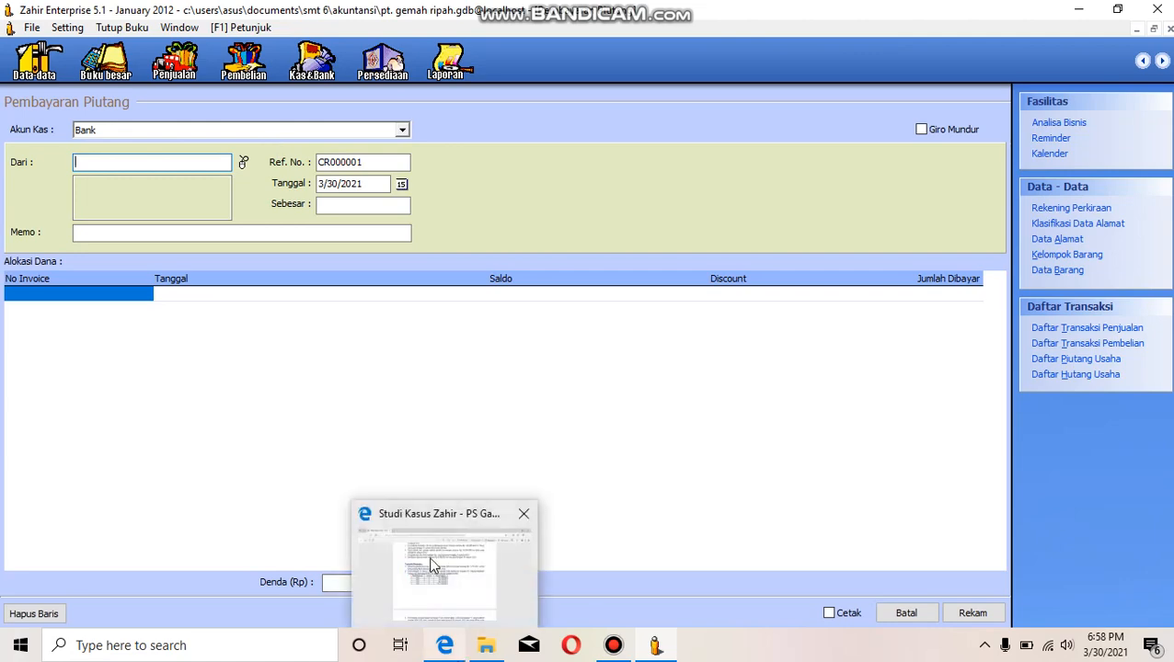
mouse_move(432, 565)
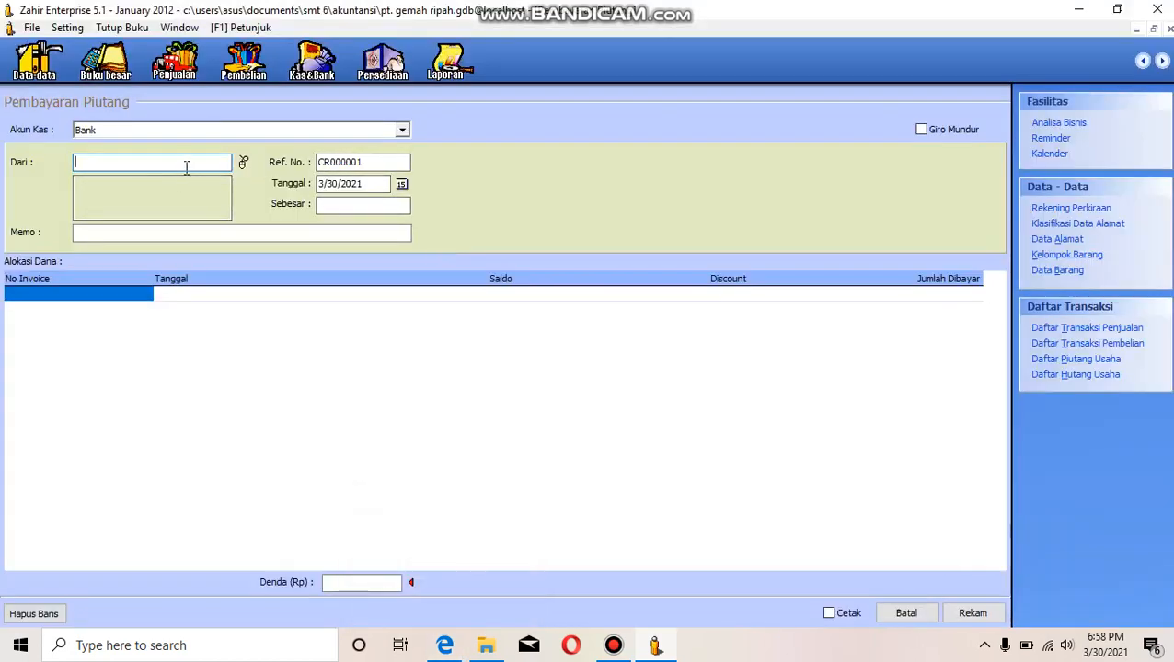
click(243, 163)
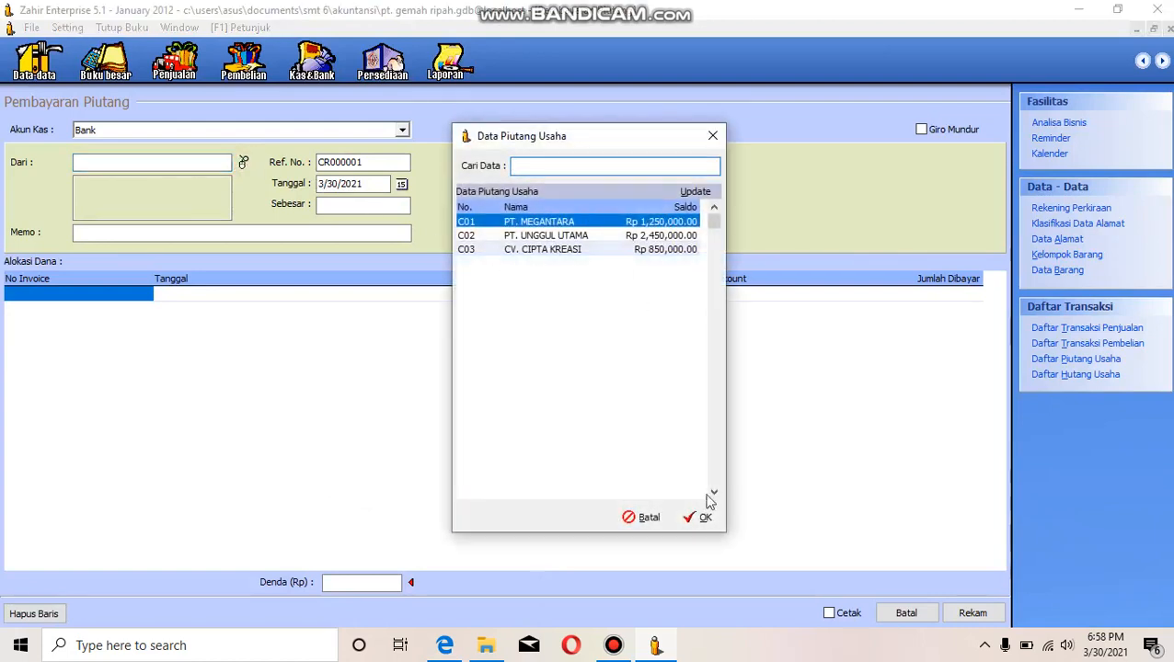
click(705, 520)
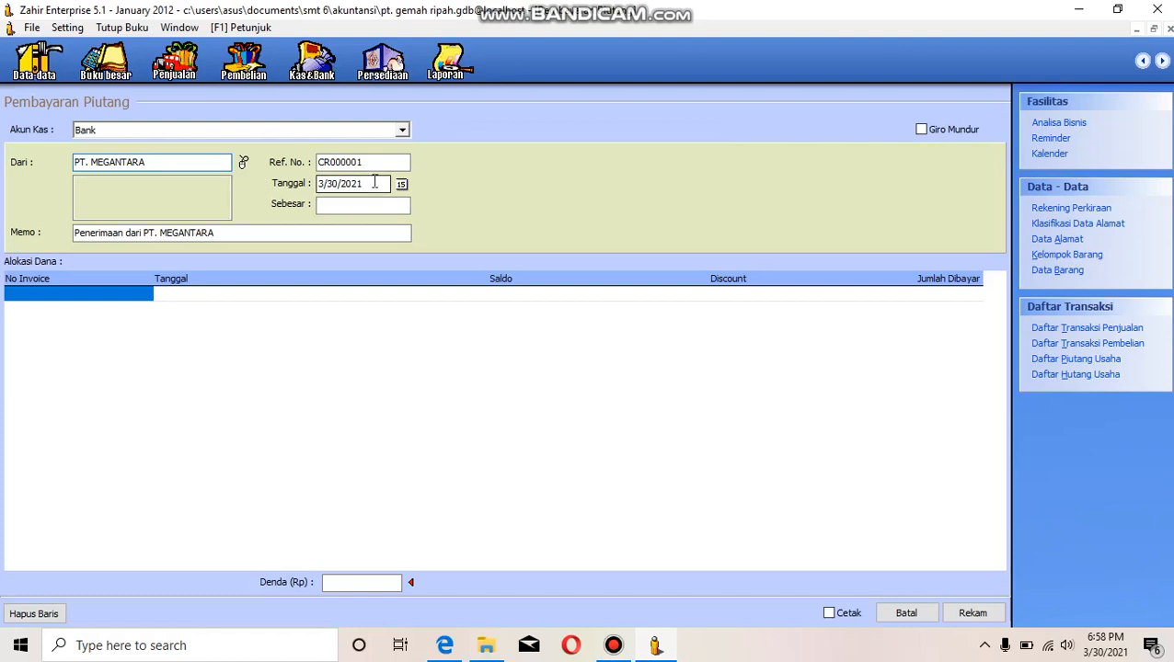
click(321, 183)
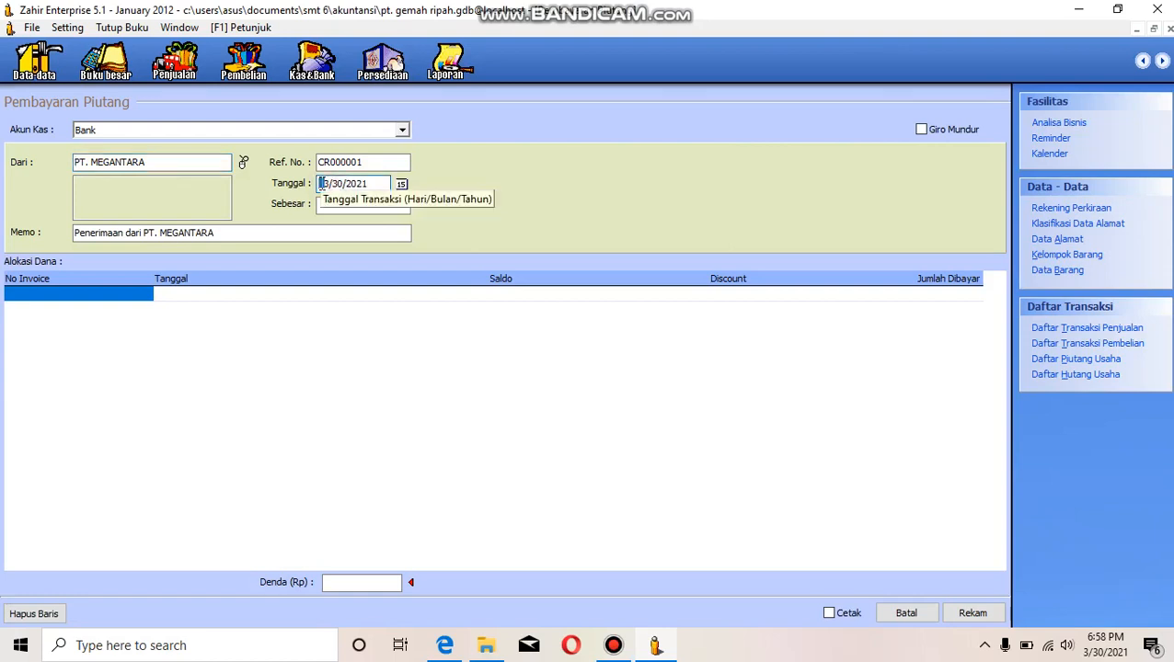
key(Right)
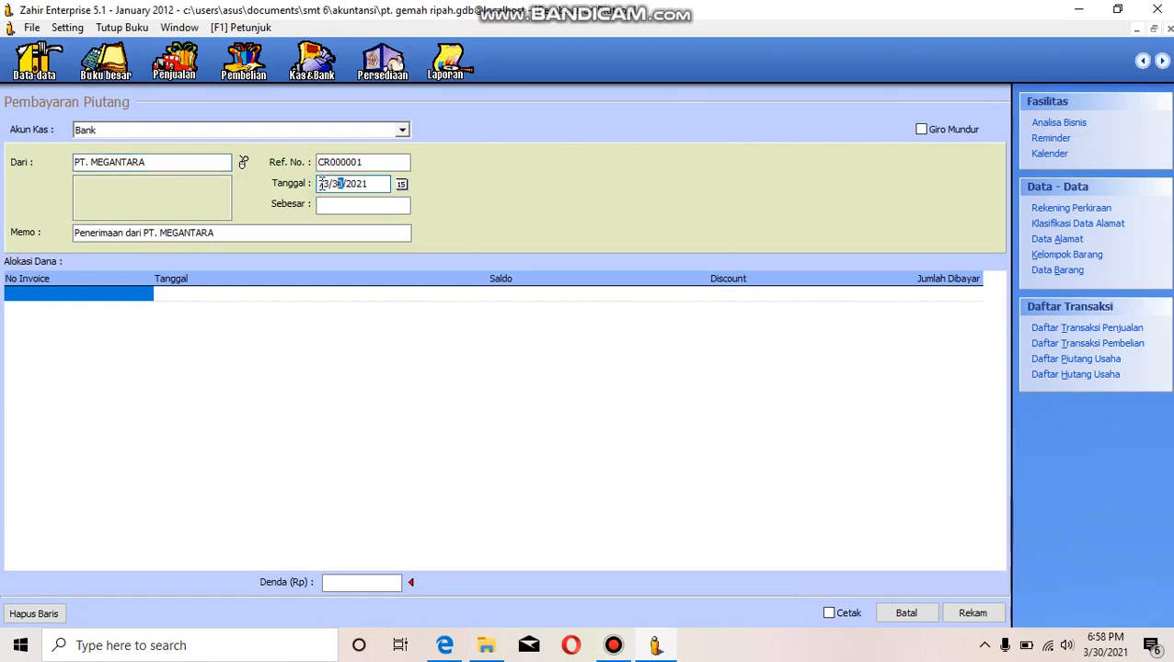
text(01/2012)
click(63, 301)
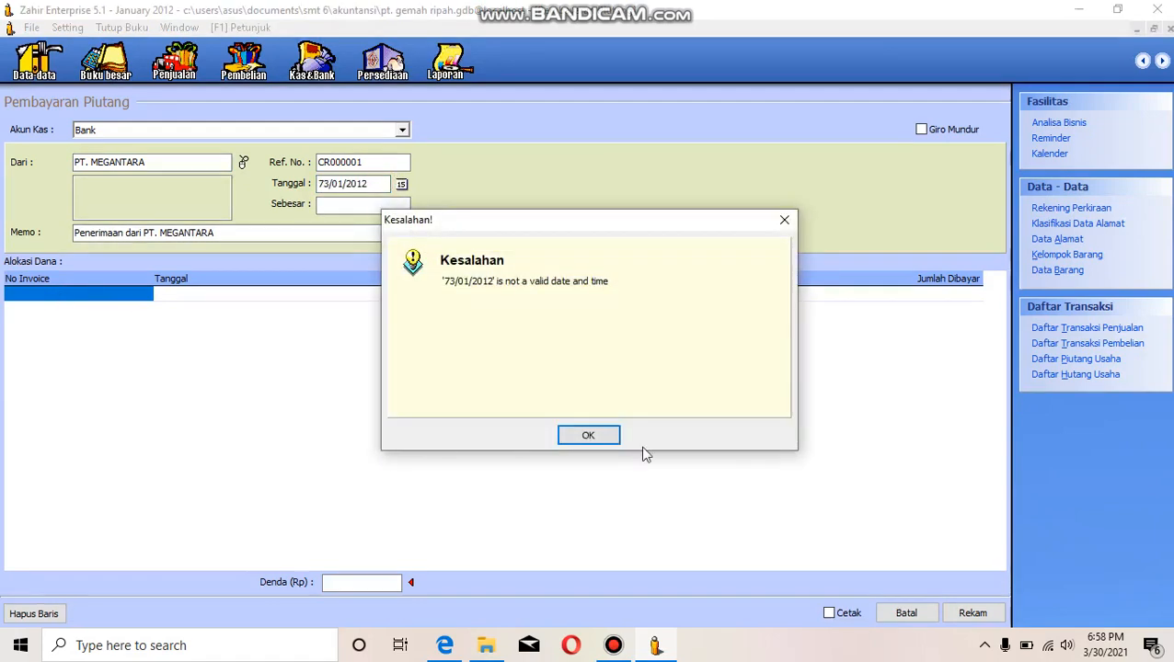
click(602, 439)
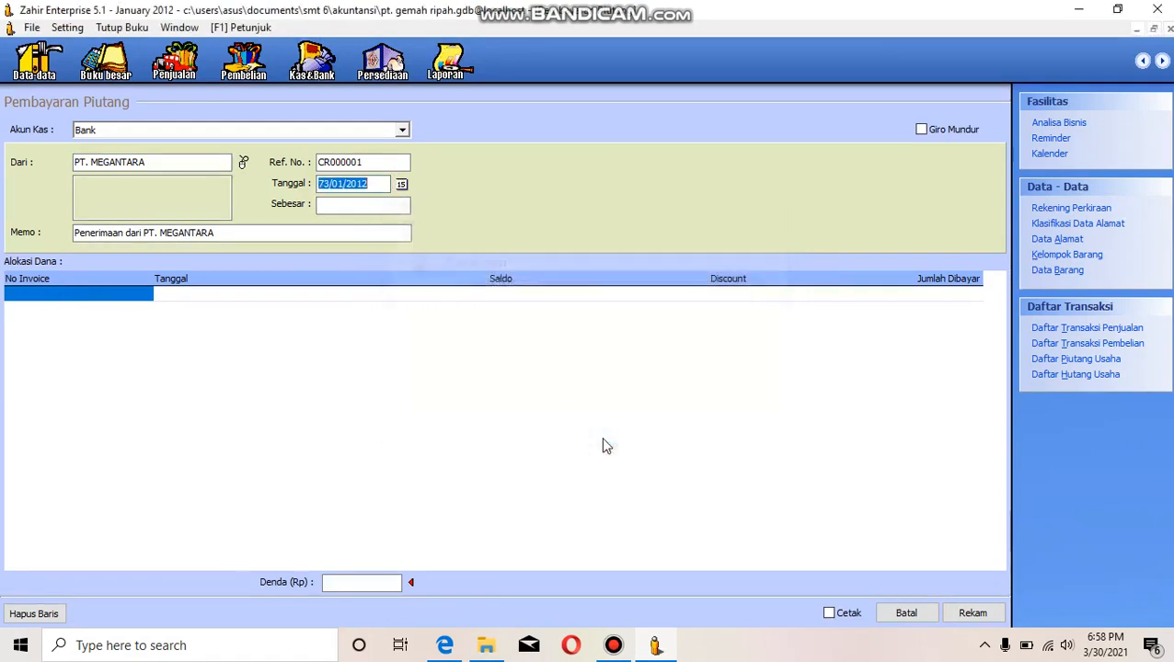
click(324, 184)
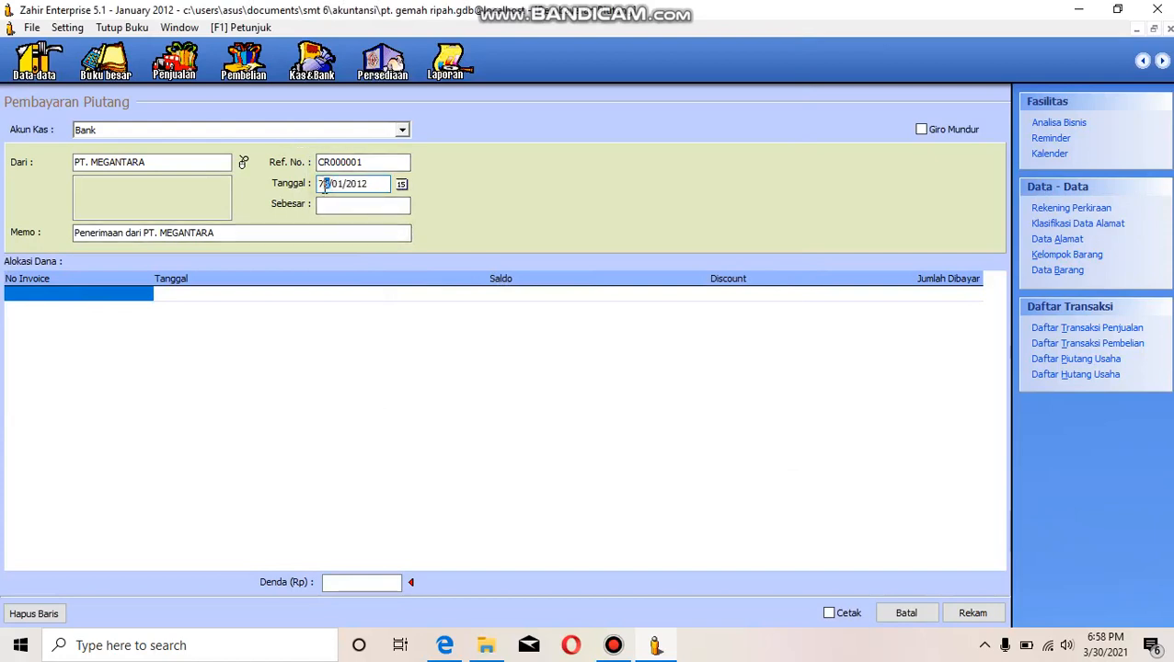
key(BackSpace)
click(401, 184)
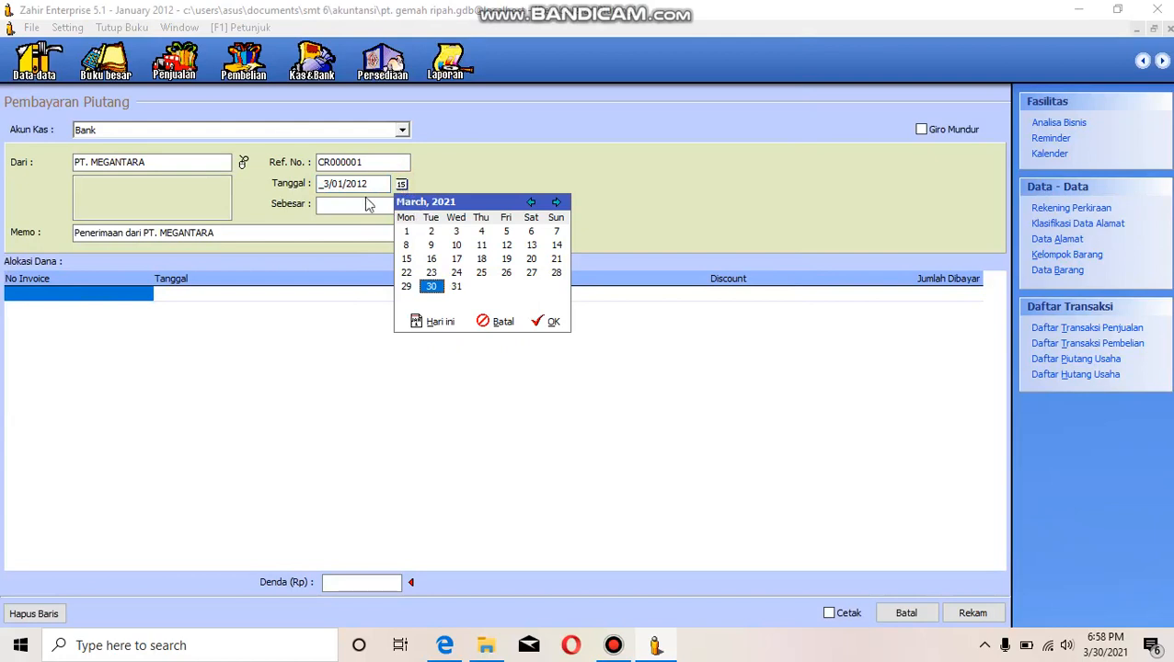
click(502, 322)
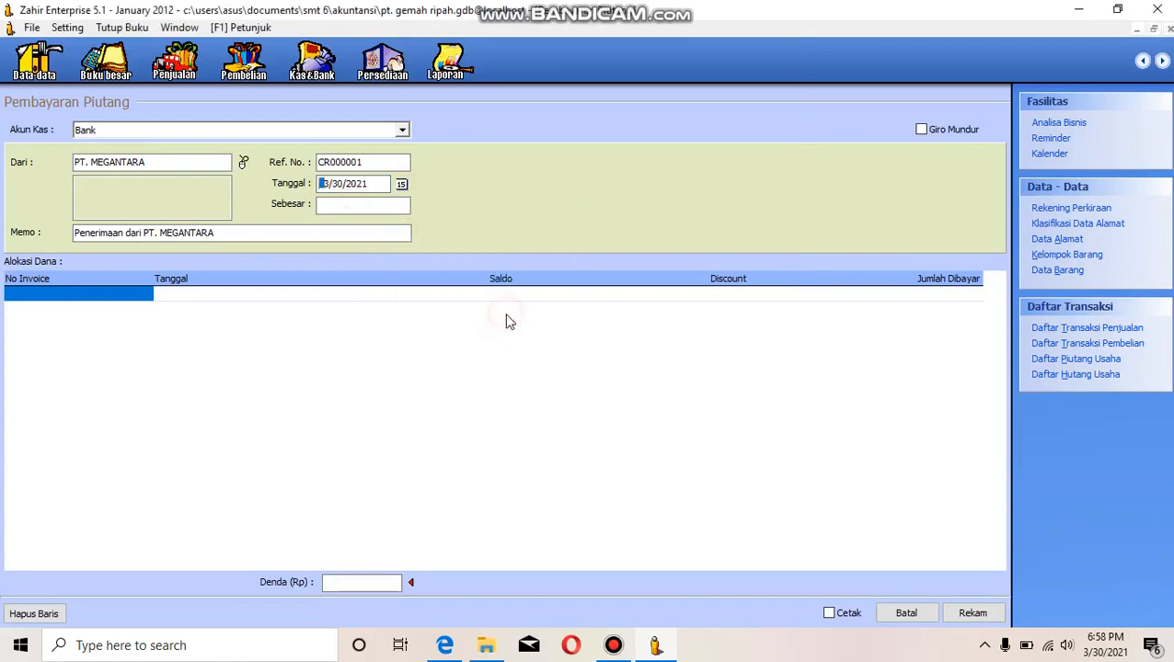
- Change the year of the payment's transaction date to 2012
click(363, 184)
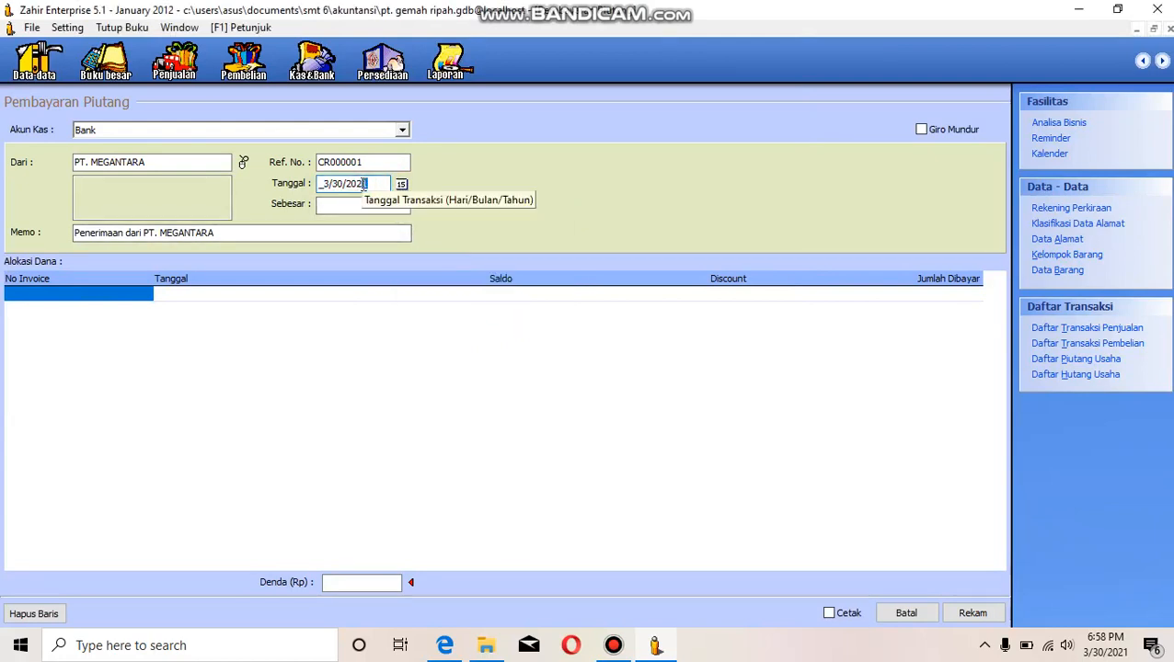
key(Left)
key(Left)
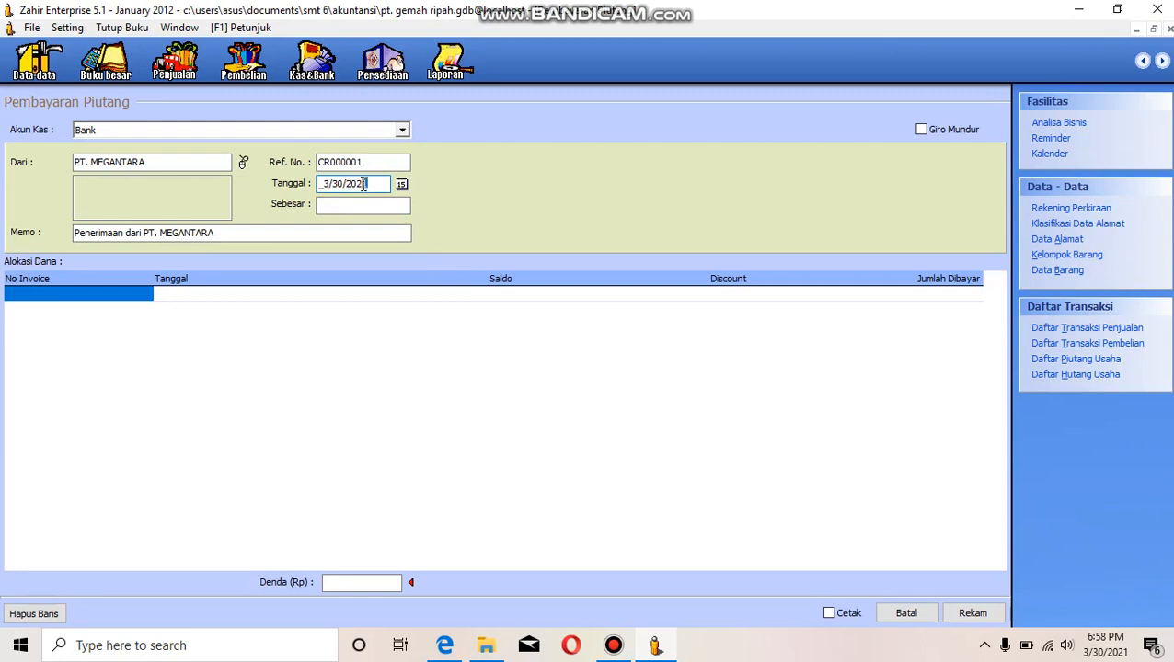
text(1)
click(342, 206)
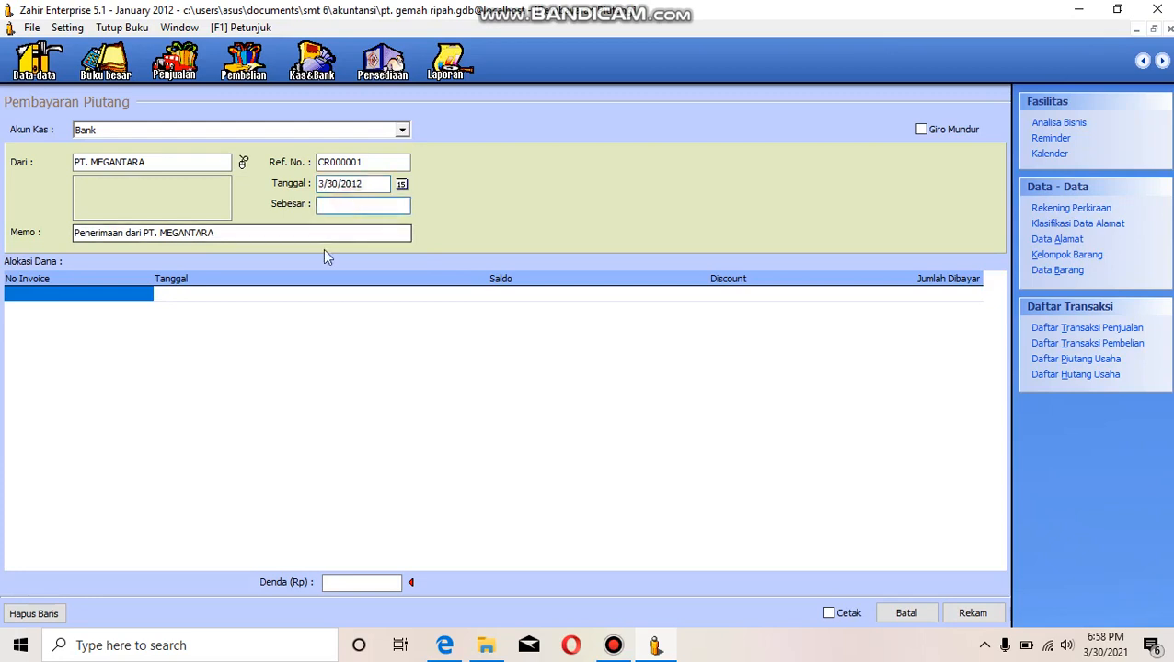
- Allocate the payment to invoice INVC01 and fill the received amount with Rp 1,250,000.00
double_click(143, 294)
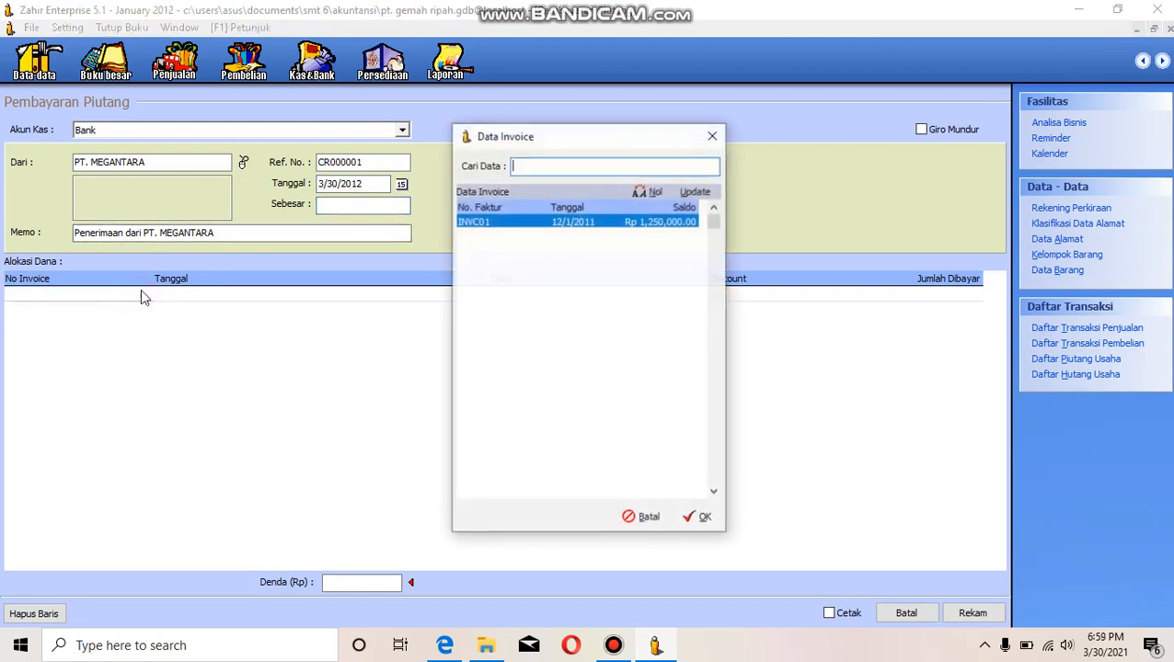
click(704, 520)
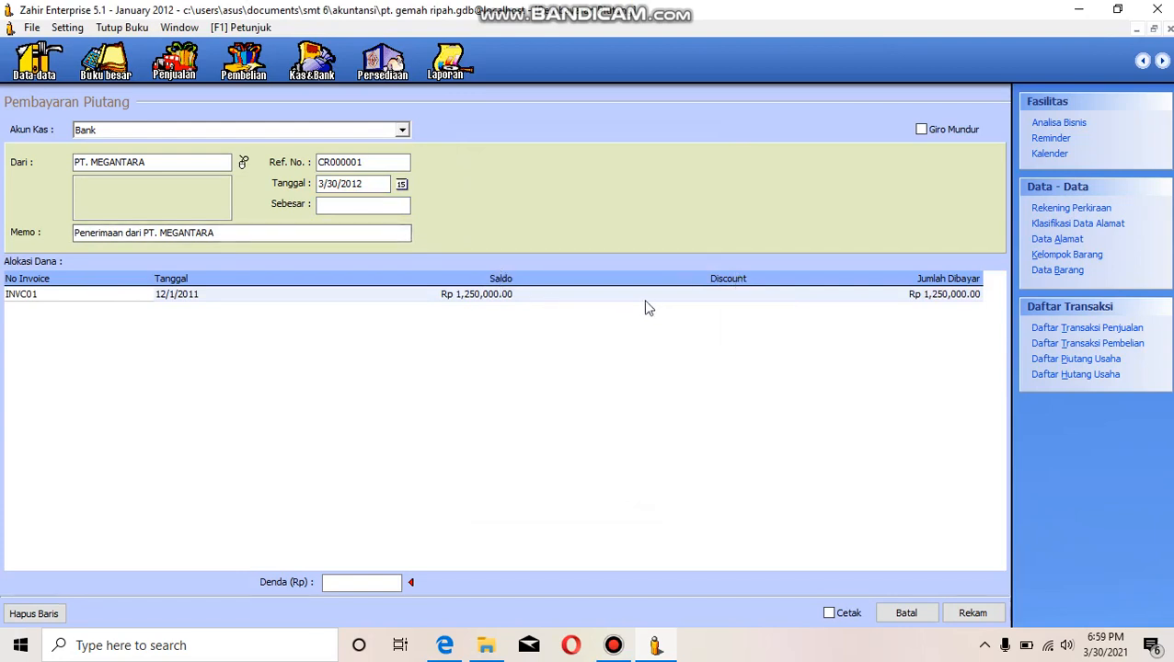
click(527, 304)
click(488, 304)
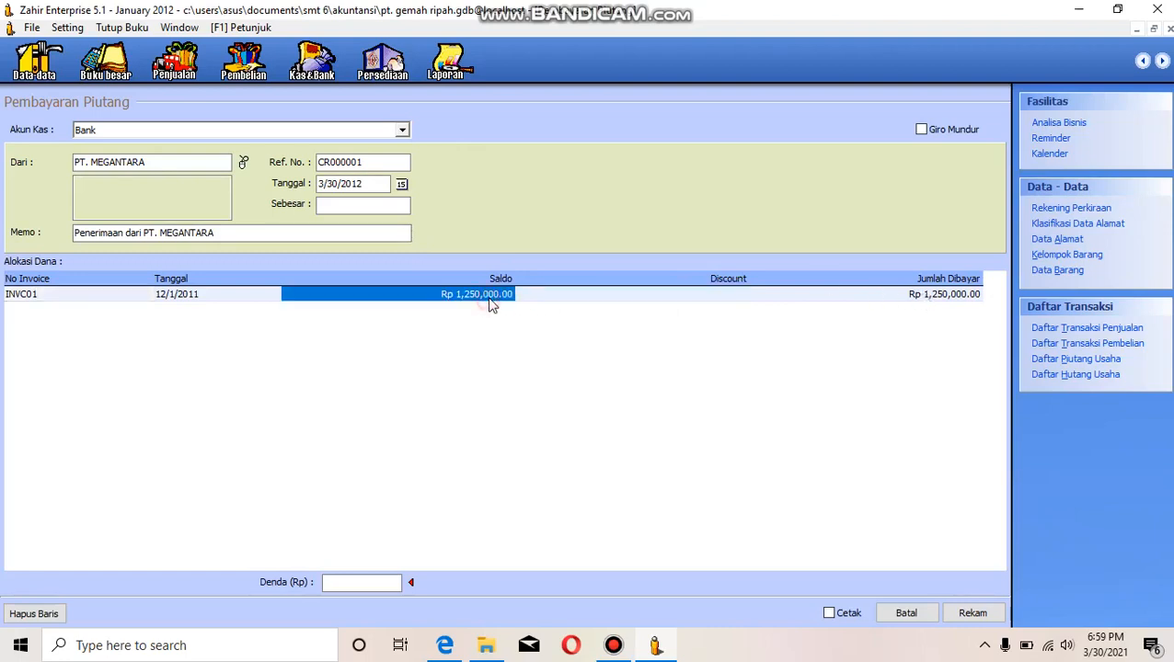
click(390, 206)
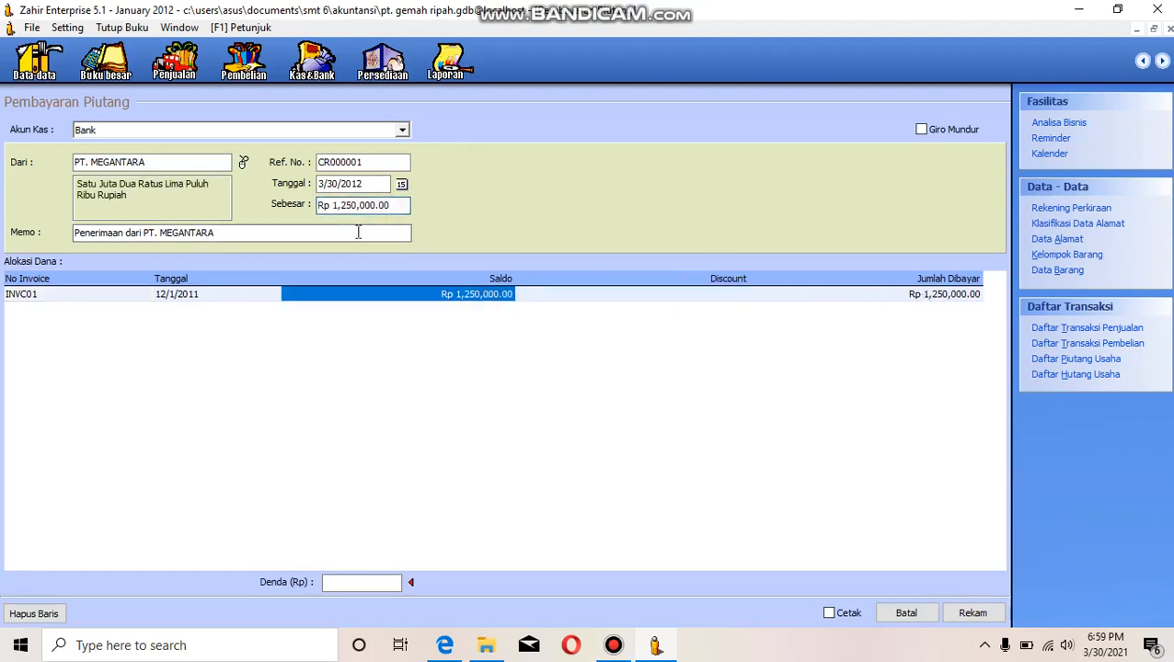
click(358, 232)
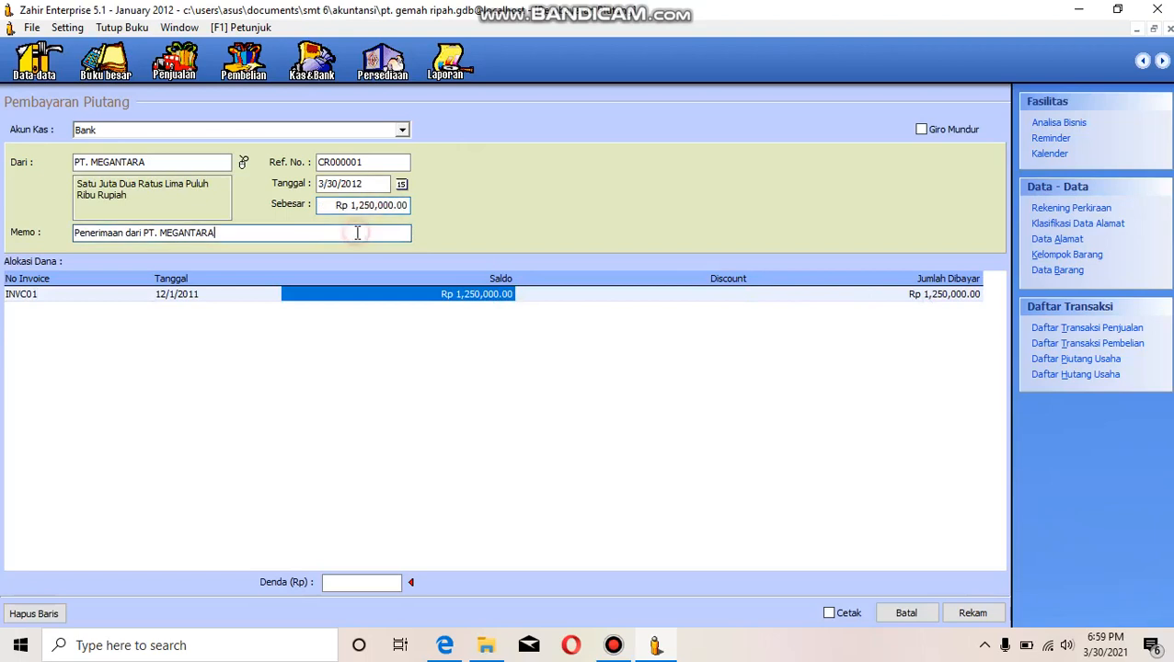
click(566, 303)
- Set the PT. MEGANTARA payment's transaction date to 7 January 2012 and record the payment
click(401, 185)
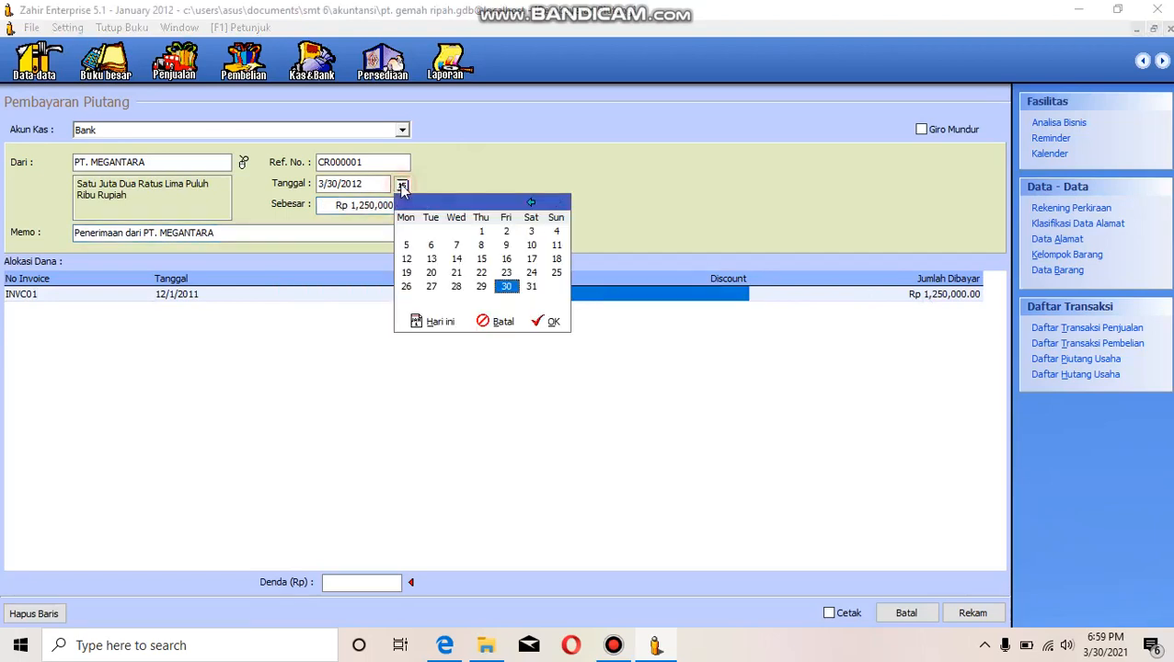
click(532, 203)
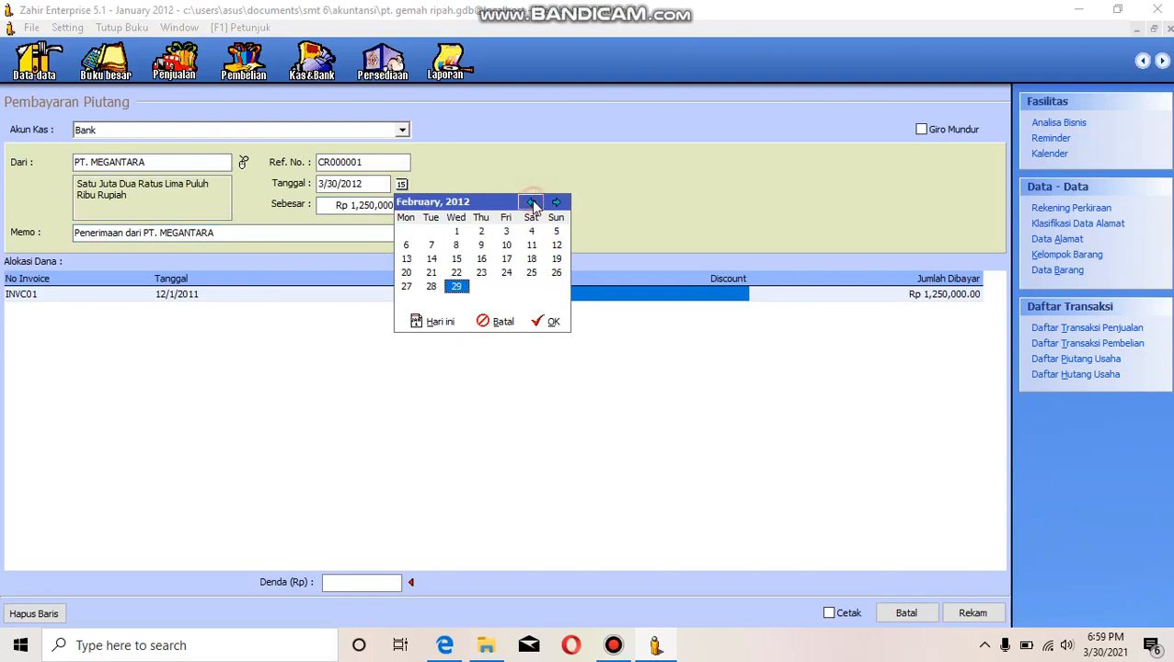
click(531, 202)
click(533, 245)
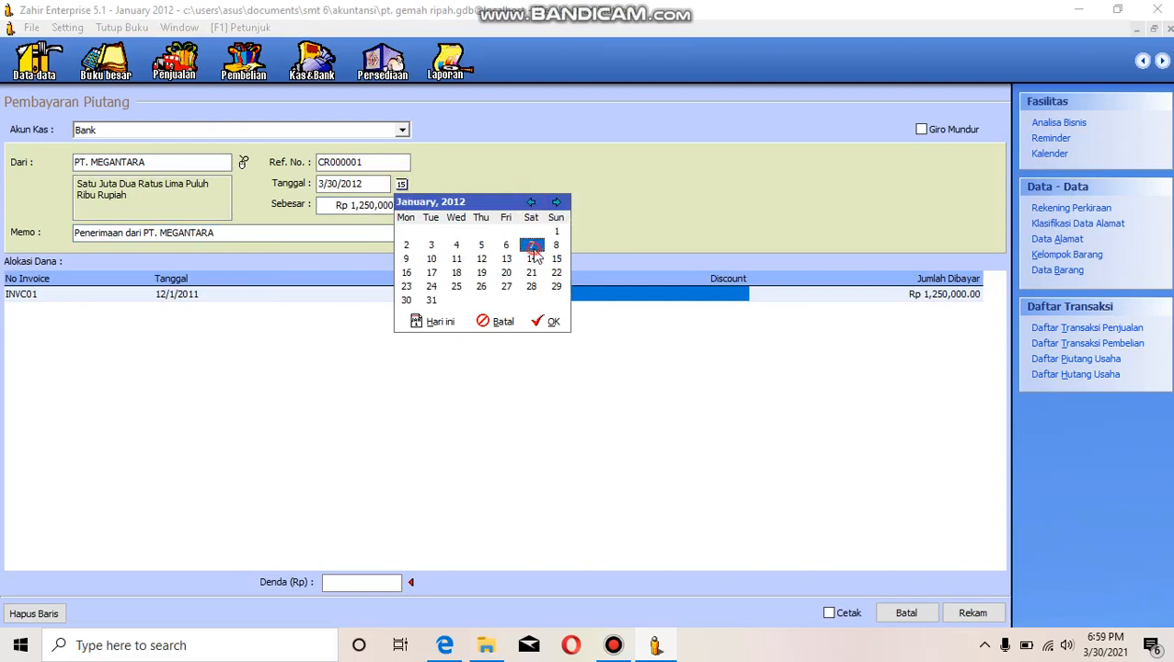
click(553, 321)
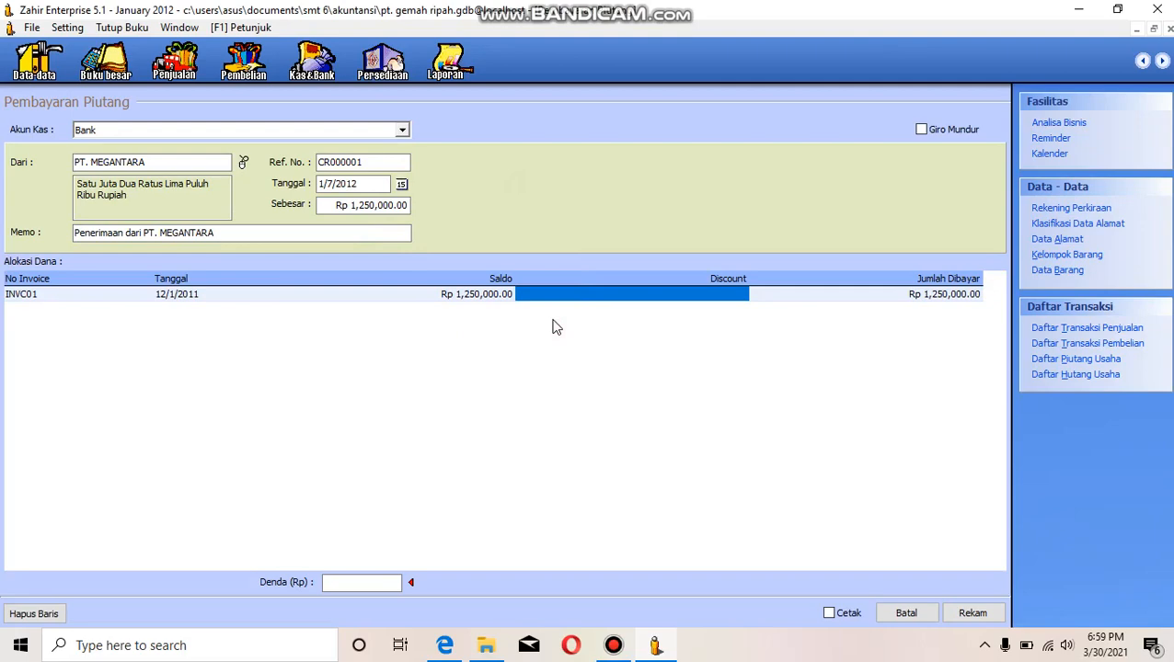
mouse_move(454, 635)
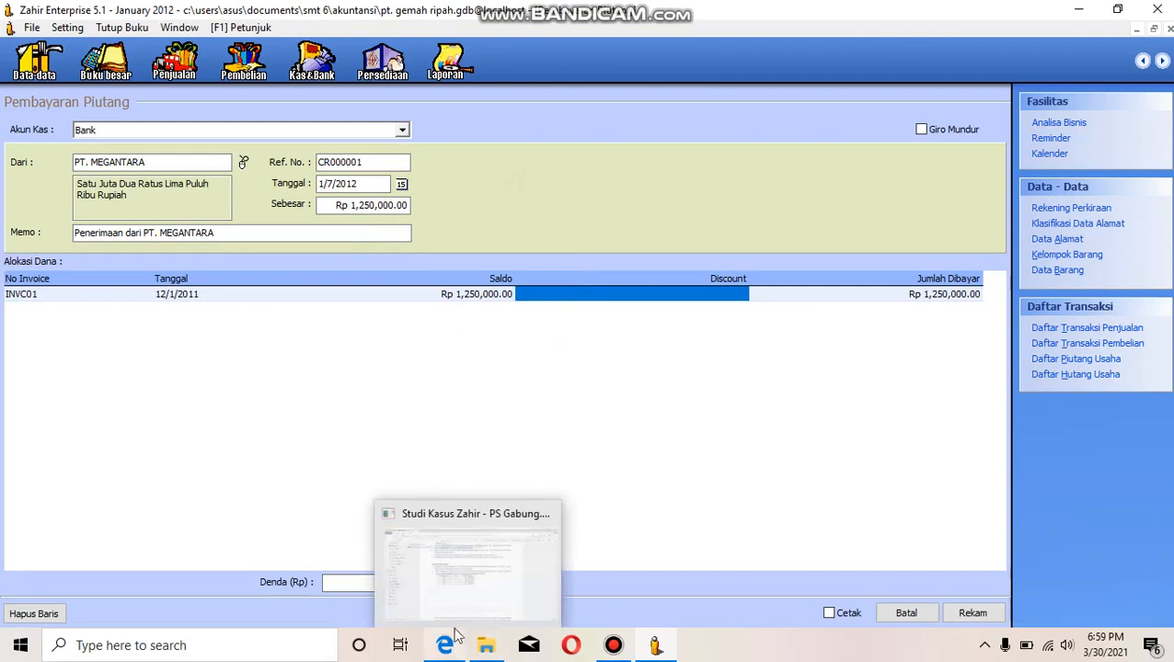
mouse_move(465, 591)
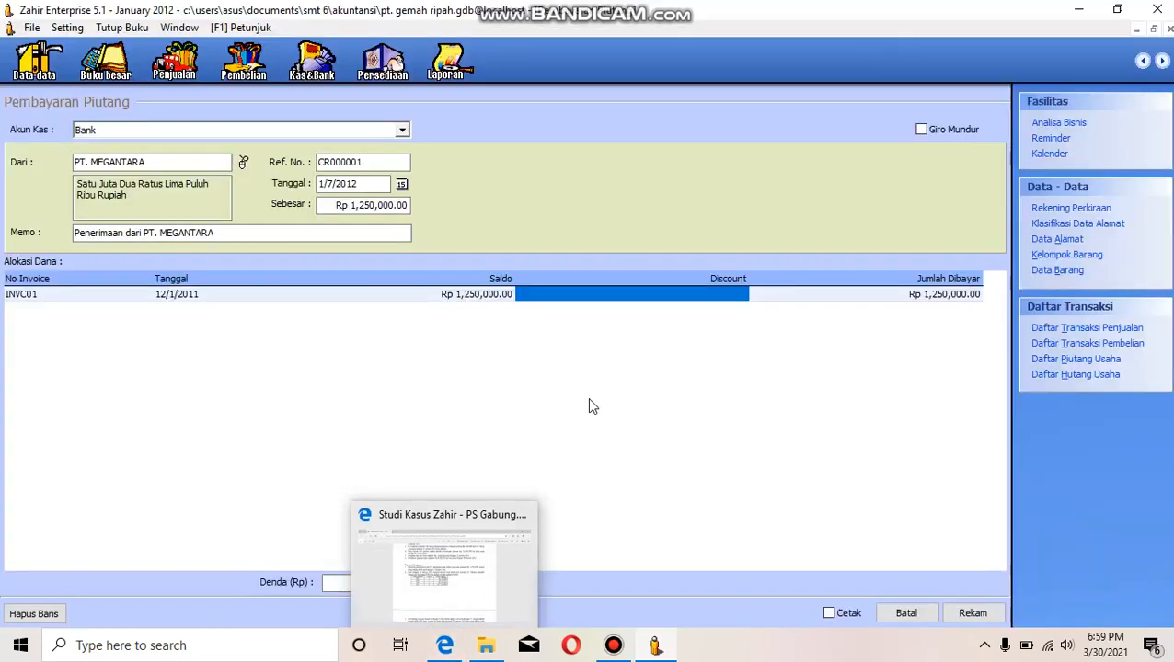
click(977, 613)
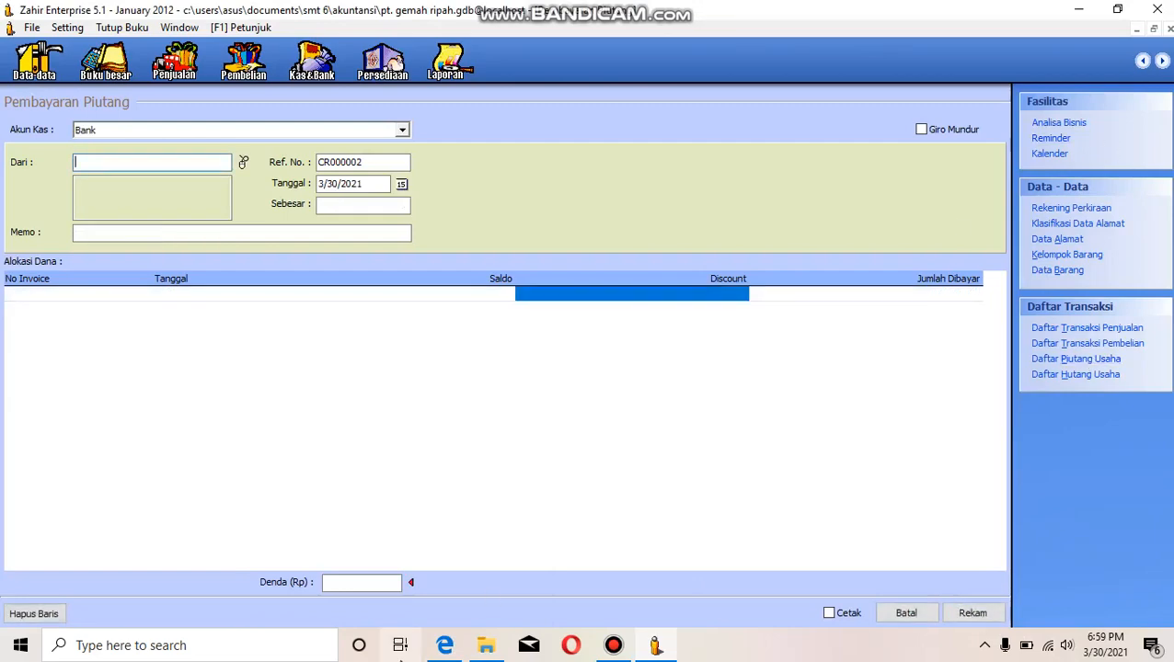
- Check sales transaction 2 in the case-study PDF in Microsoft Edge, and start a Sales Order entry back in Zahir
click(438, 603)
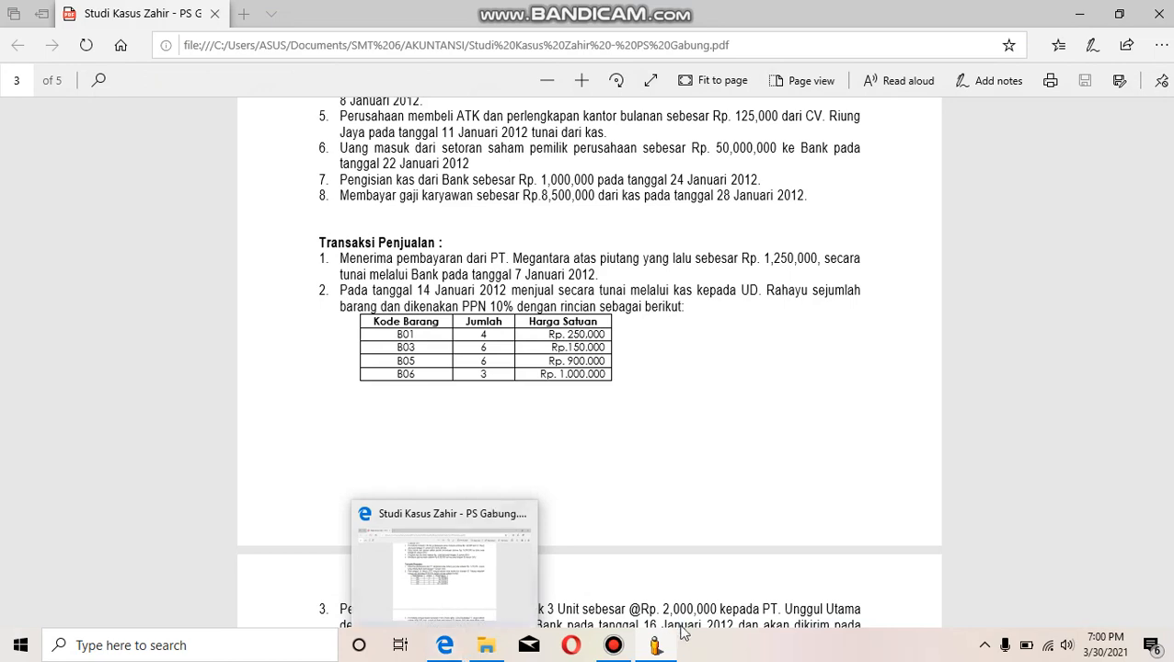
click(655, 645)
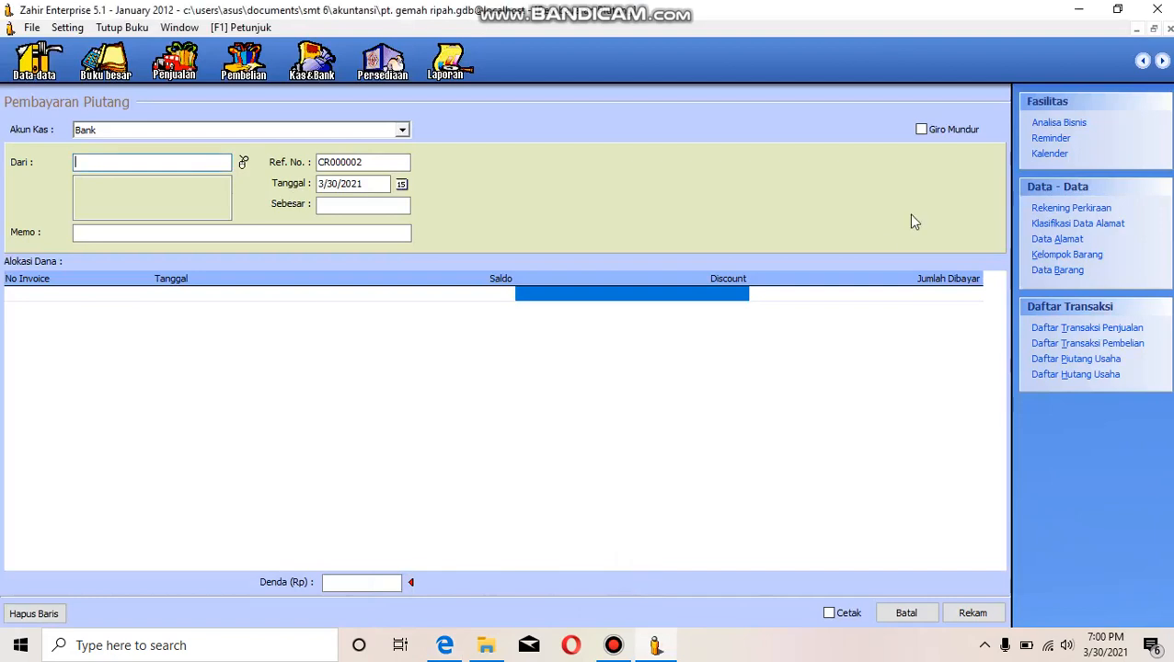
click(1169, 29)
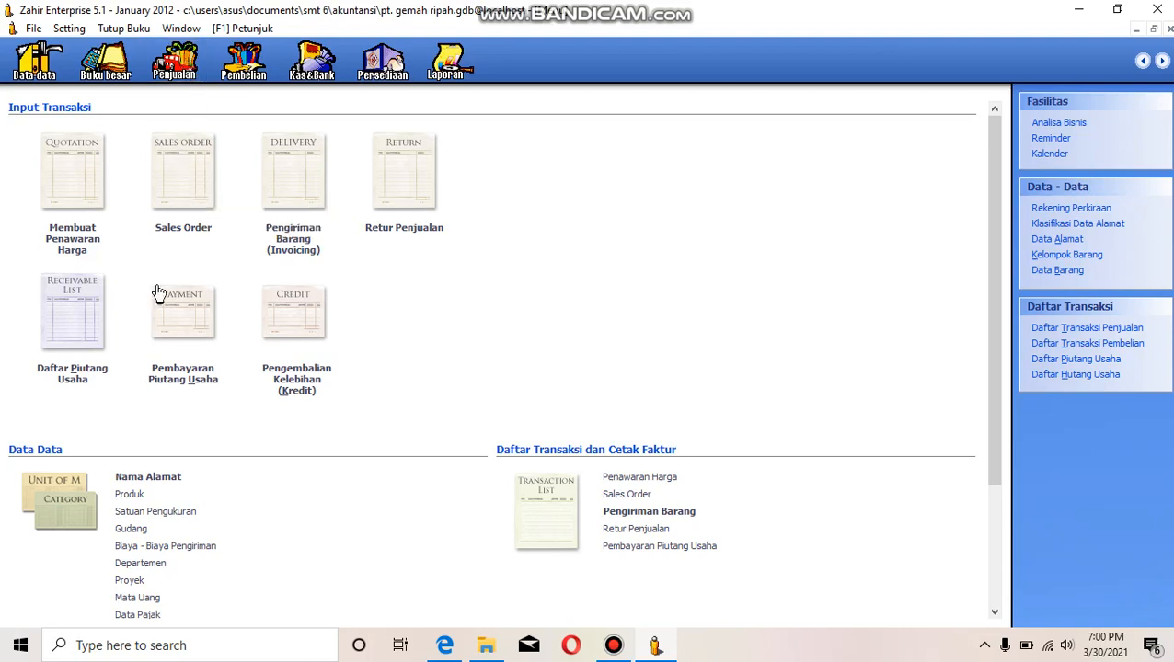
click(184, 232)
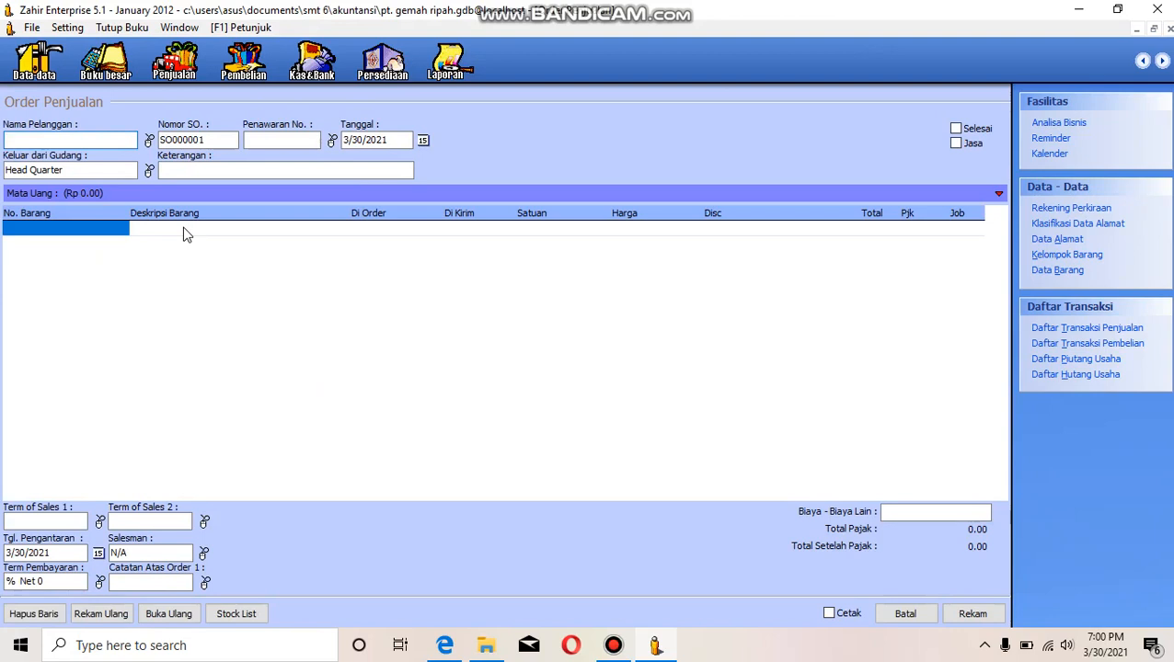
- Add a new customer with ID C04 and company name UD. RAHAYU, and choose it as the sales order's customer
click(149, 140)
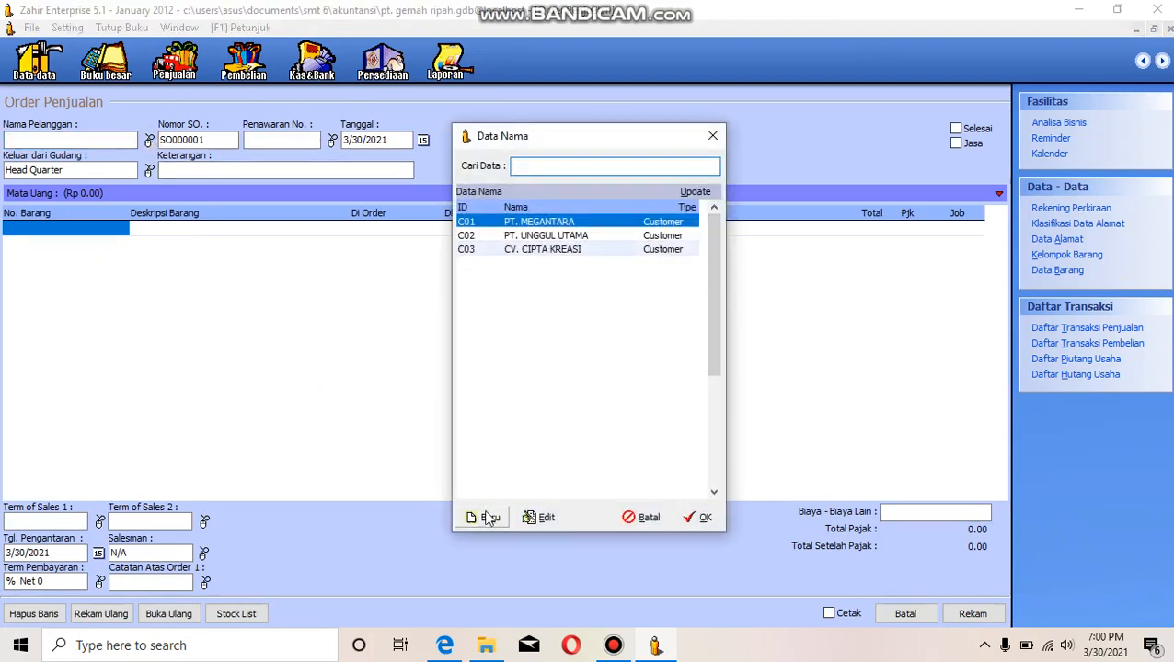
click(489, 519)
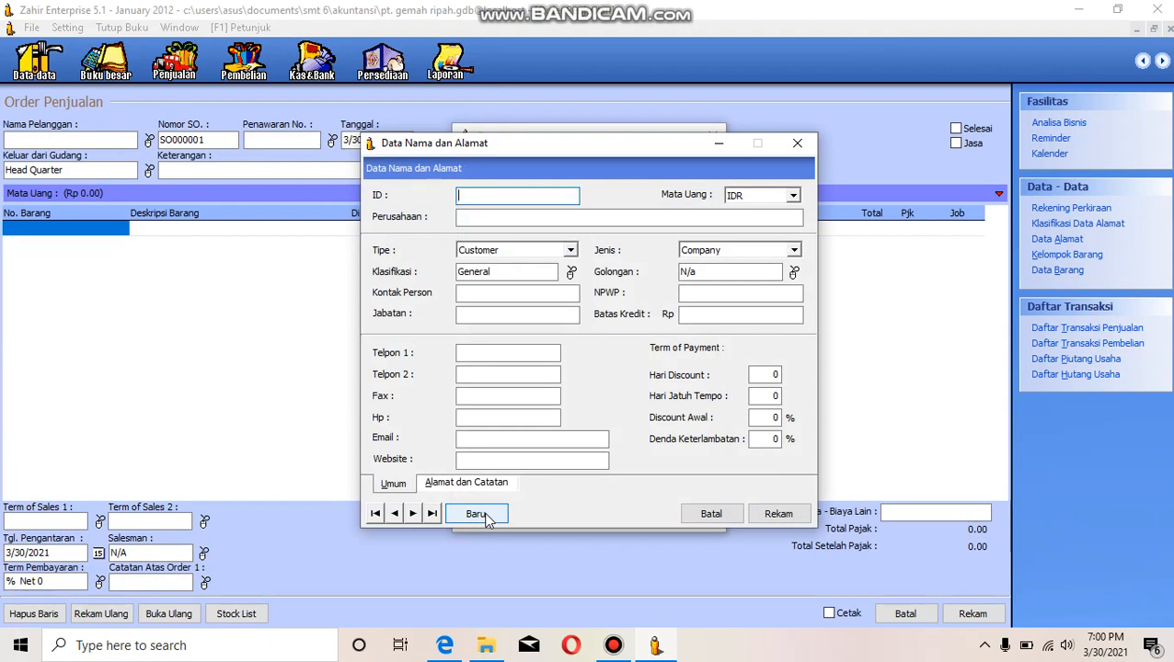
text(C04)
click(483, 218)
text(UD)
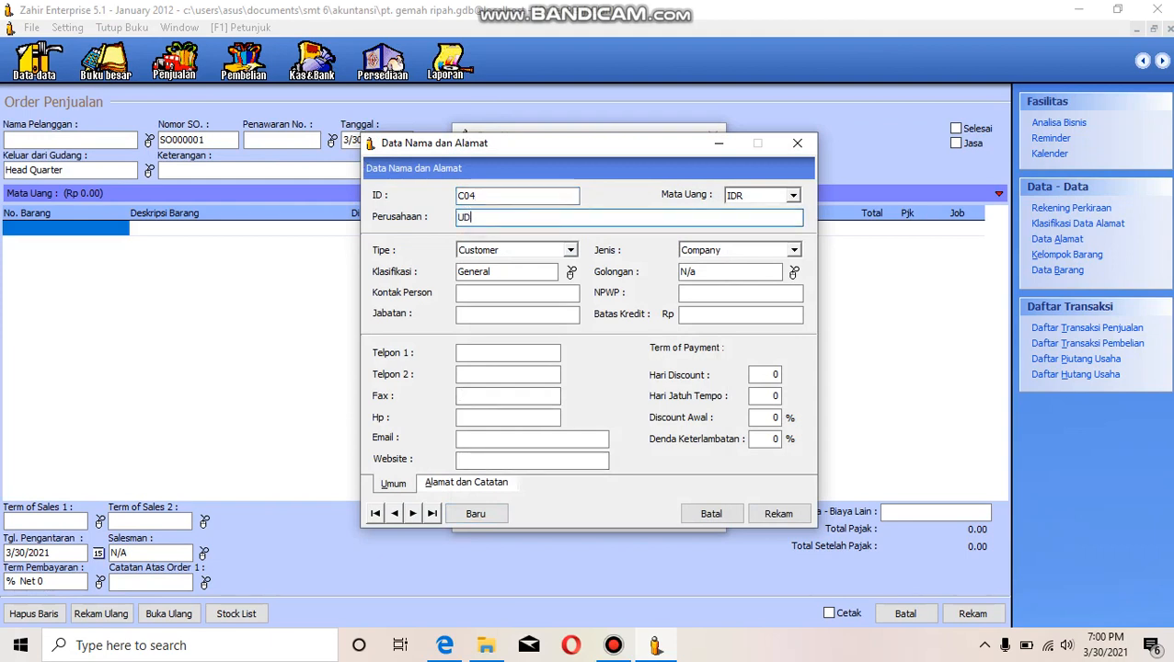
text(. RAHAYU)
click(779, 513)
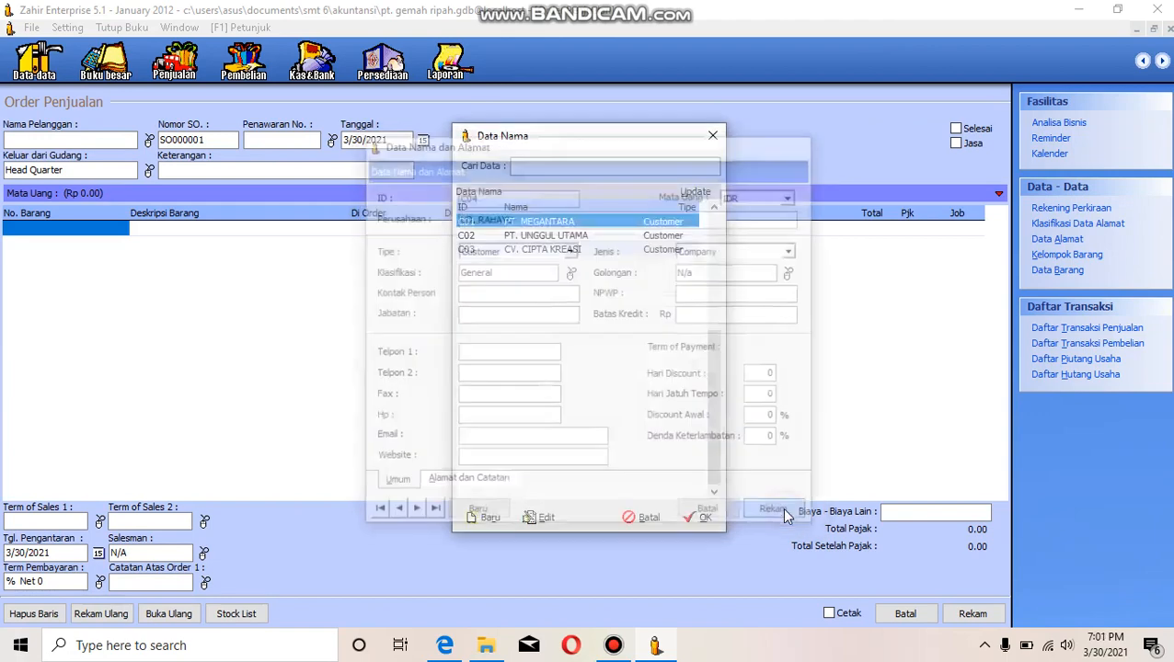
click(699, 518)
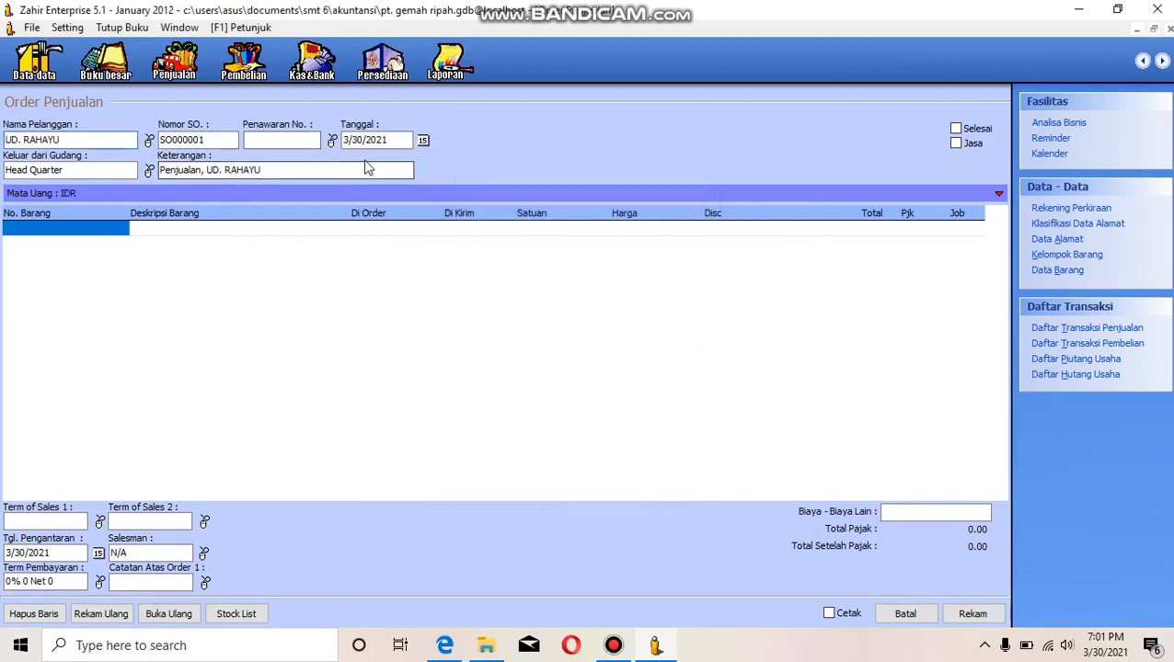
- Change the year of the sales order's transaction date to 2012
click(377, 140)
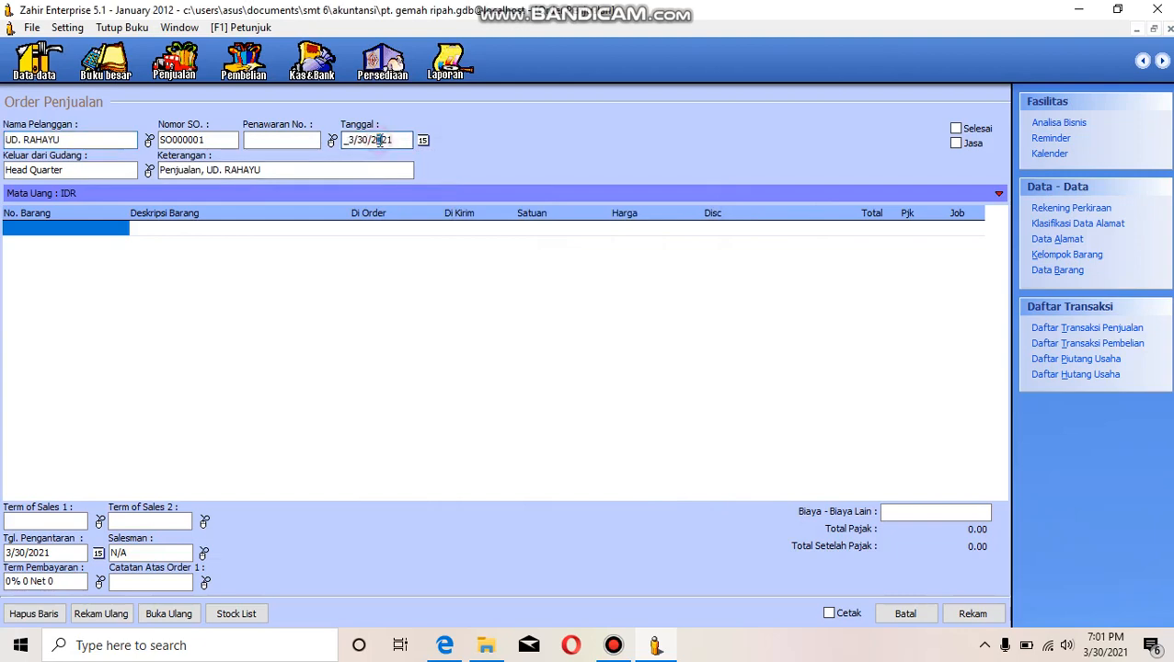
click(384, 140)
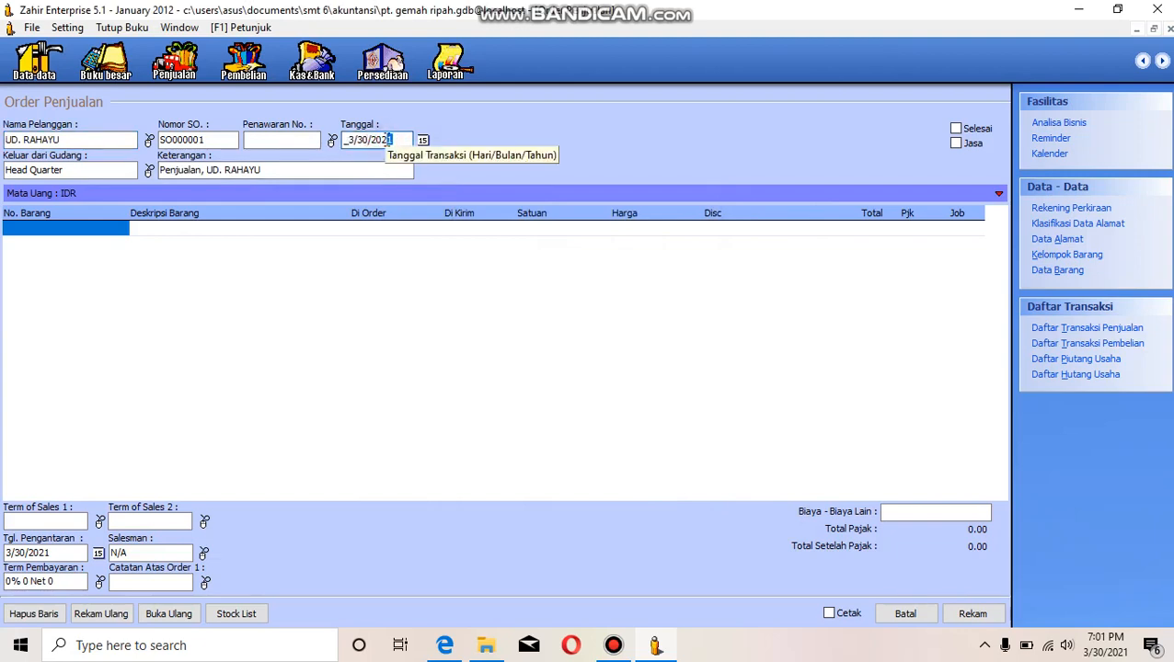
text(12)
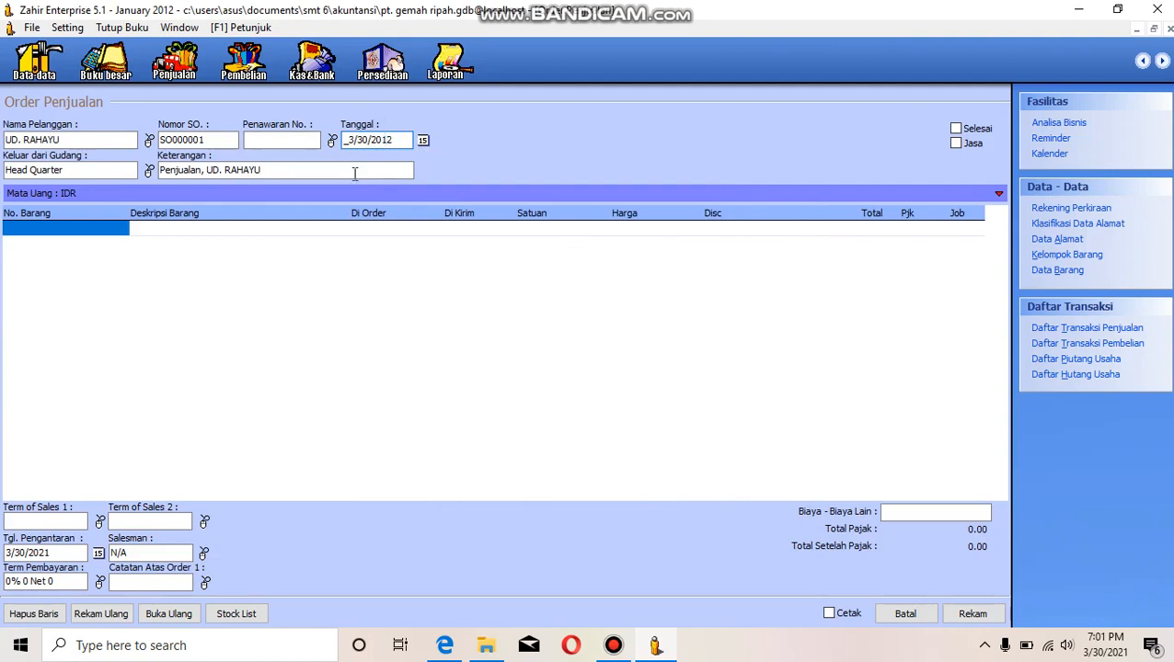
- Add inventory item B01 KIPAS ANGIN as the first line of the sales order
click(66, 228)
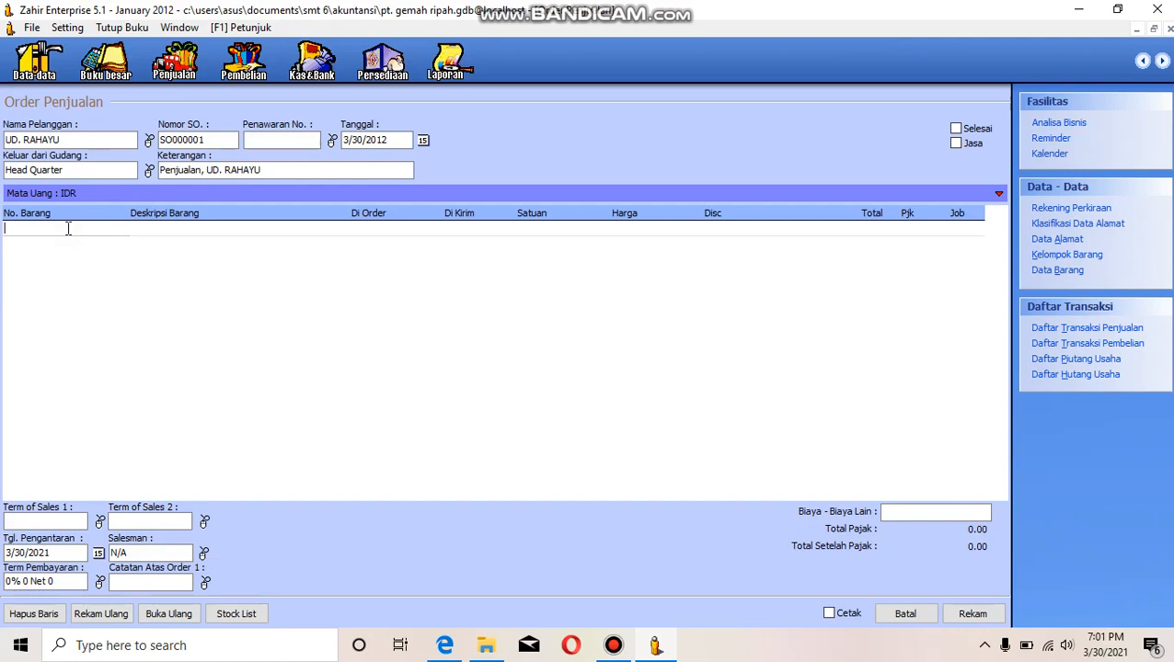
double_click(70, 231)
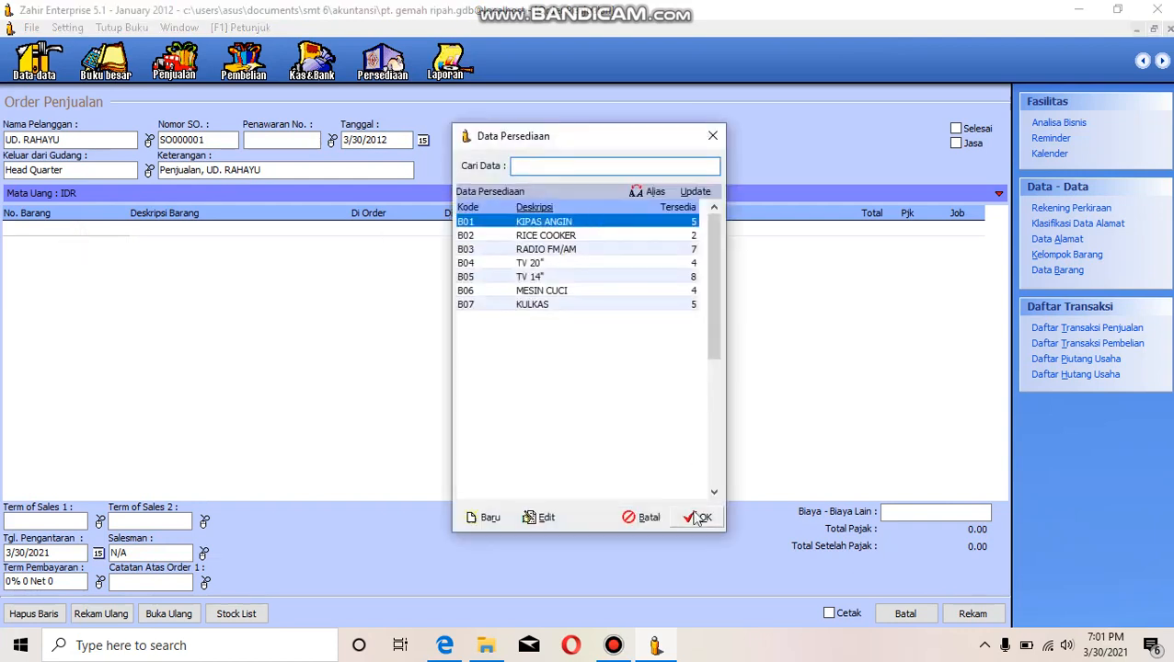
click(699, 518)
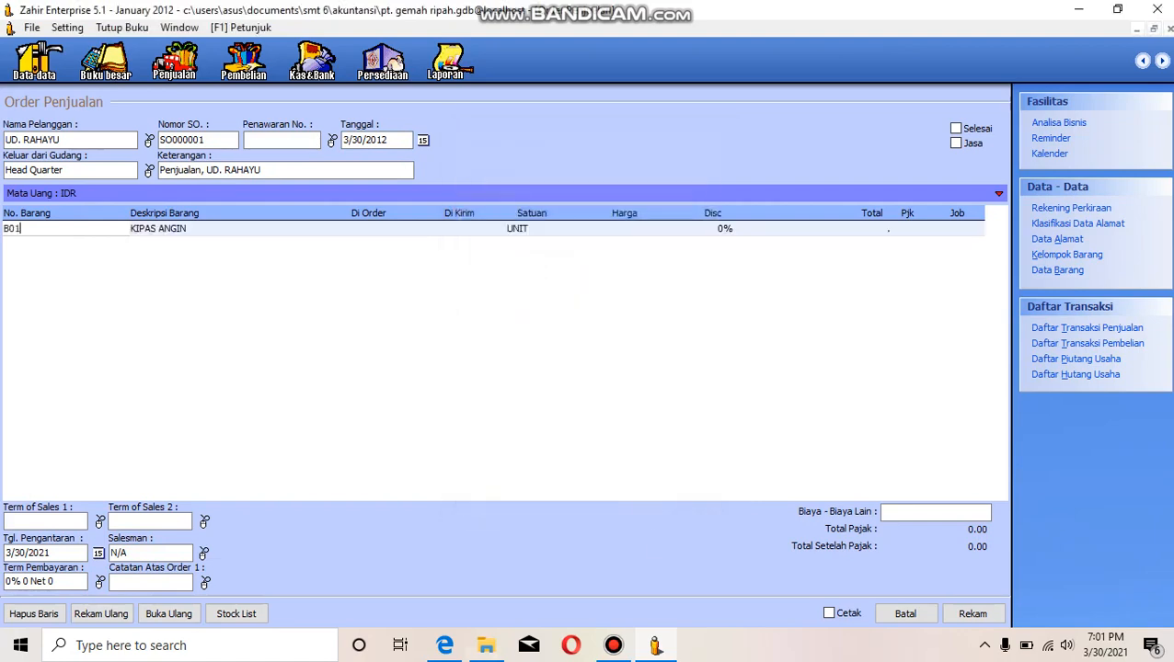
- Check the item quantities in the case-study PDF and set the ordered quantity of the B01 line to 4
mouse_move(451, 647)
mouse_move(460, 571)
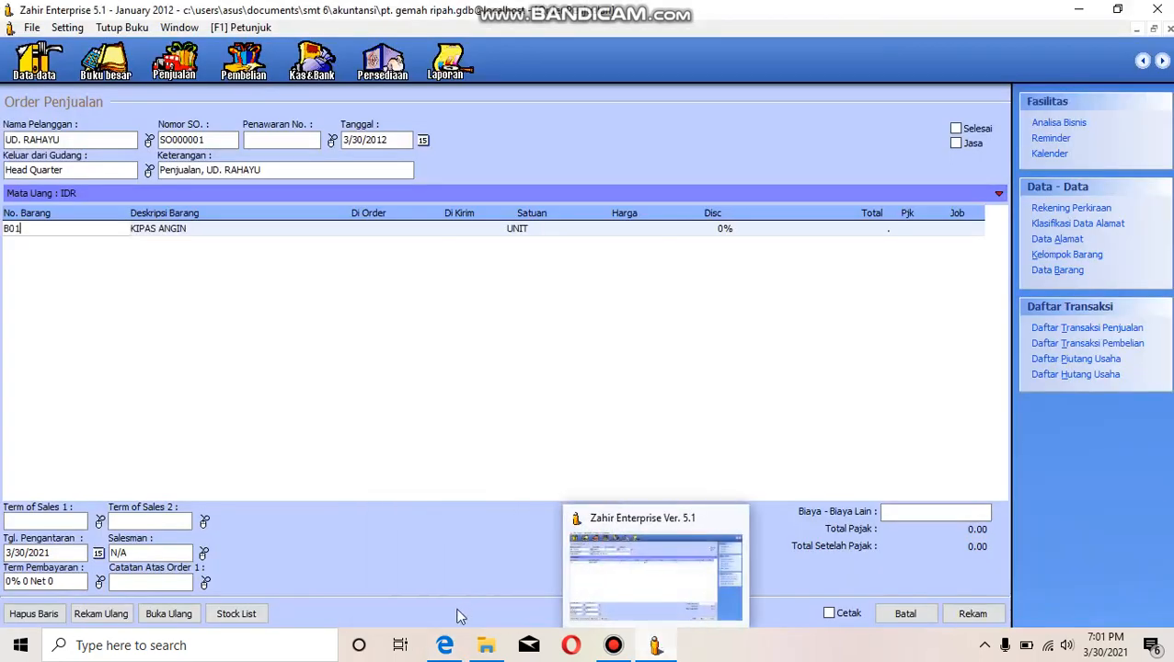
mouse_move(435, 585)
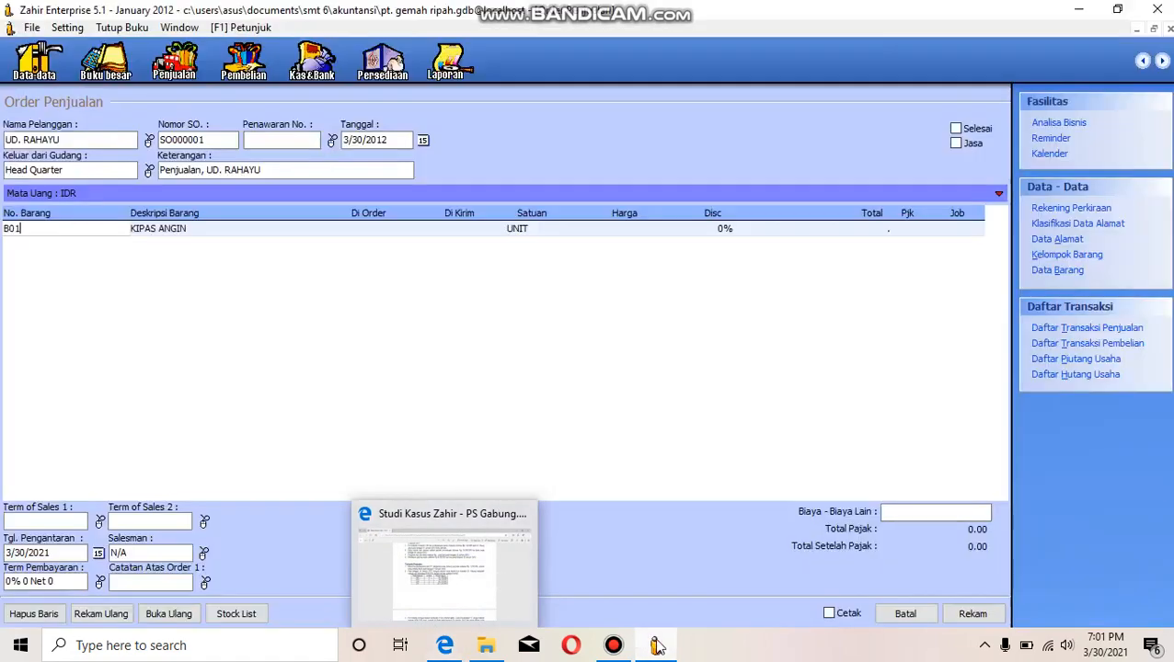
mouse_move(655, 644)
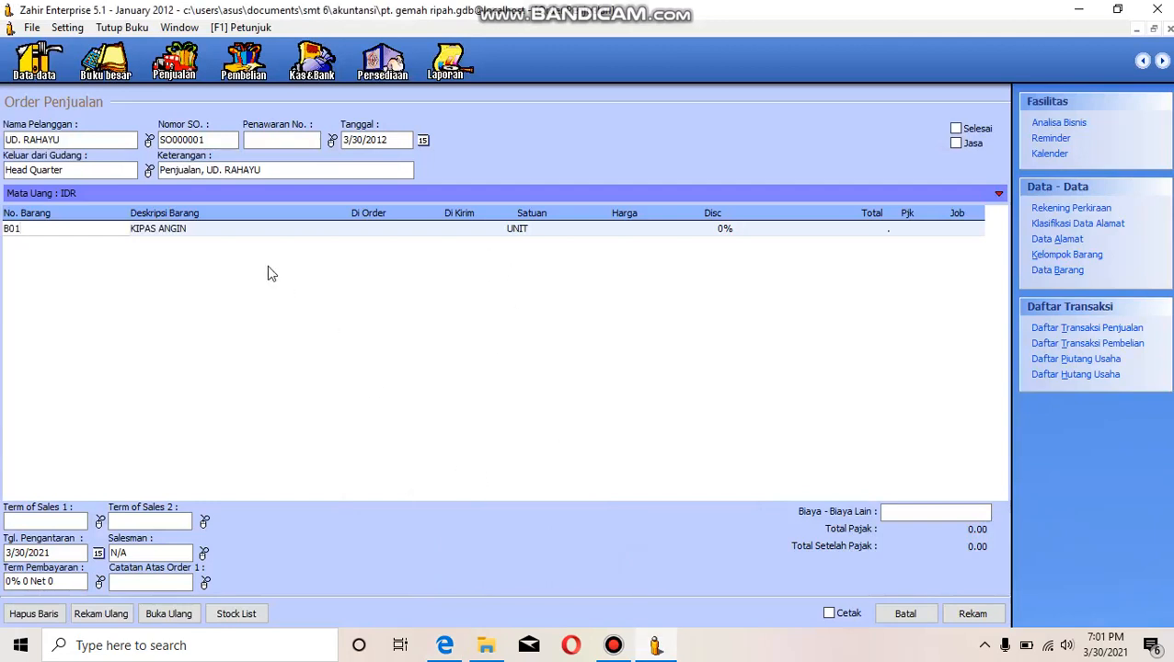
click(373, 230)
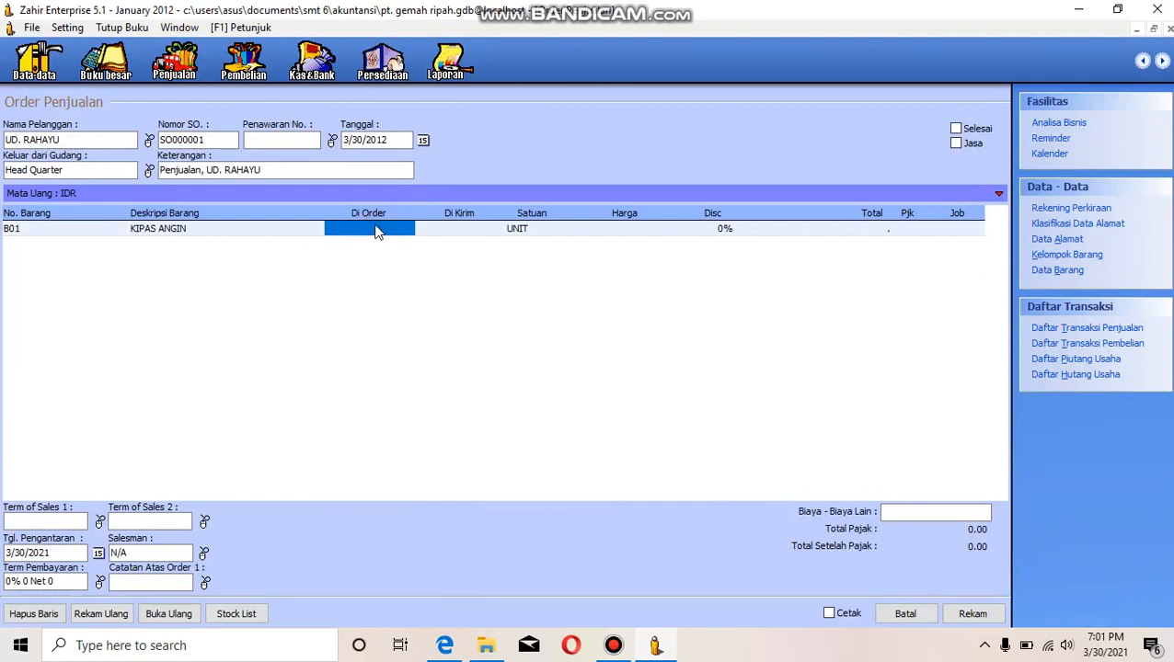
click(368, 230)
text(4)
key(Return)
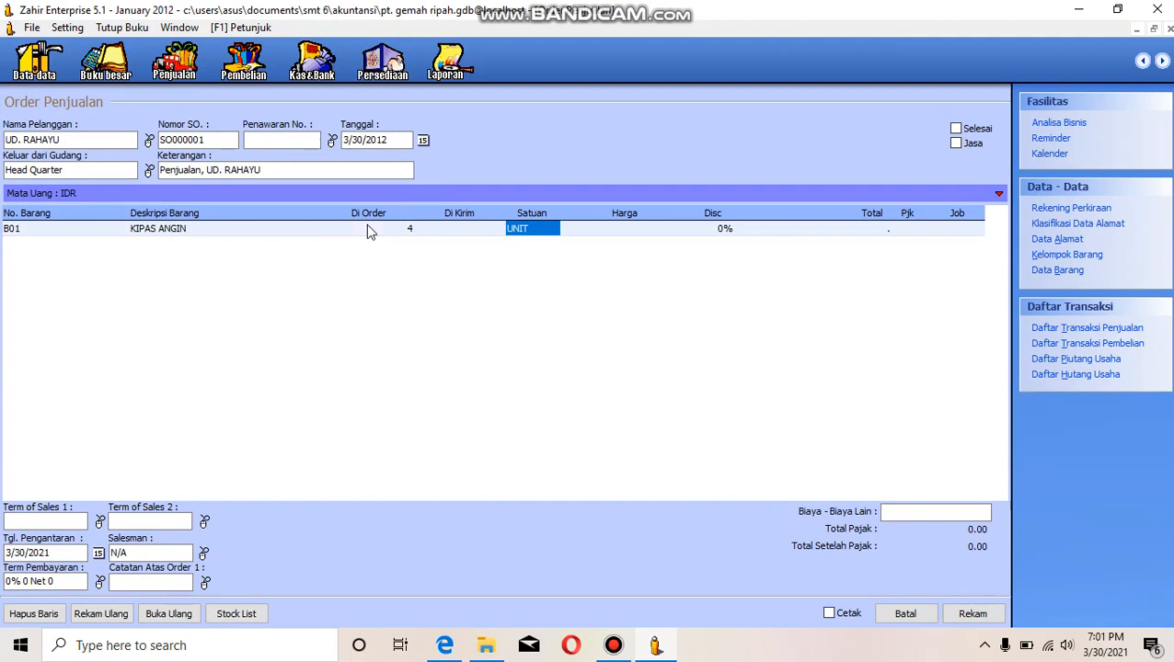
- Choose UNIT as the unit of measure for the B01 line
text(0)
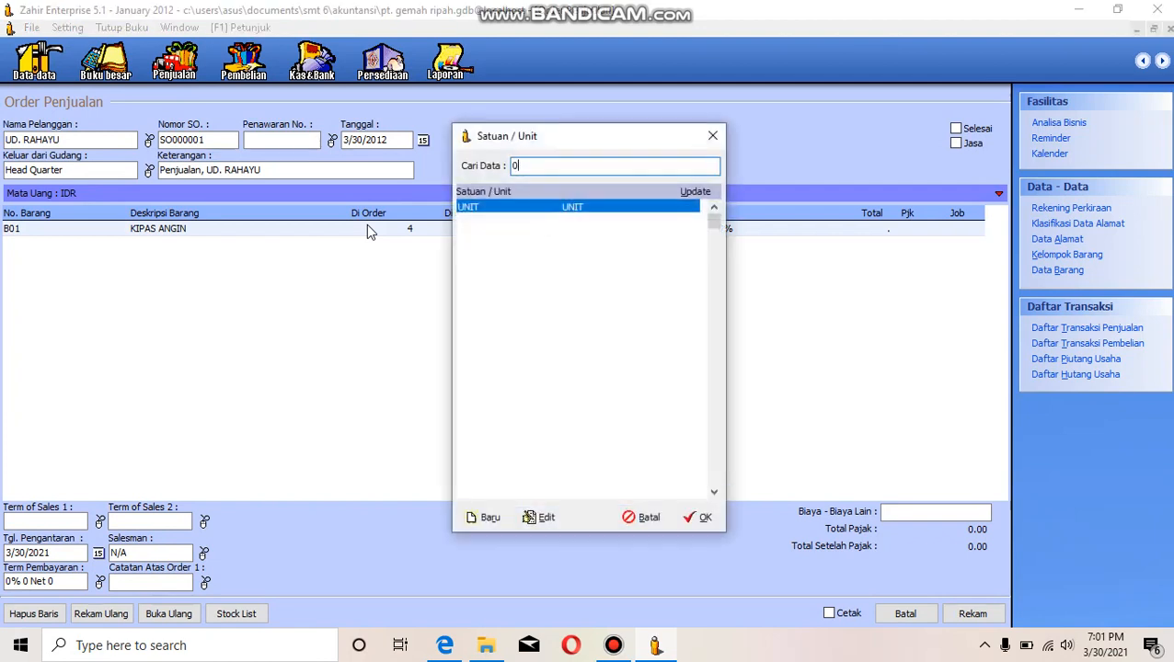
click(701, 517)
click(517, 229)
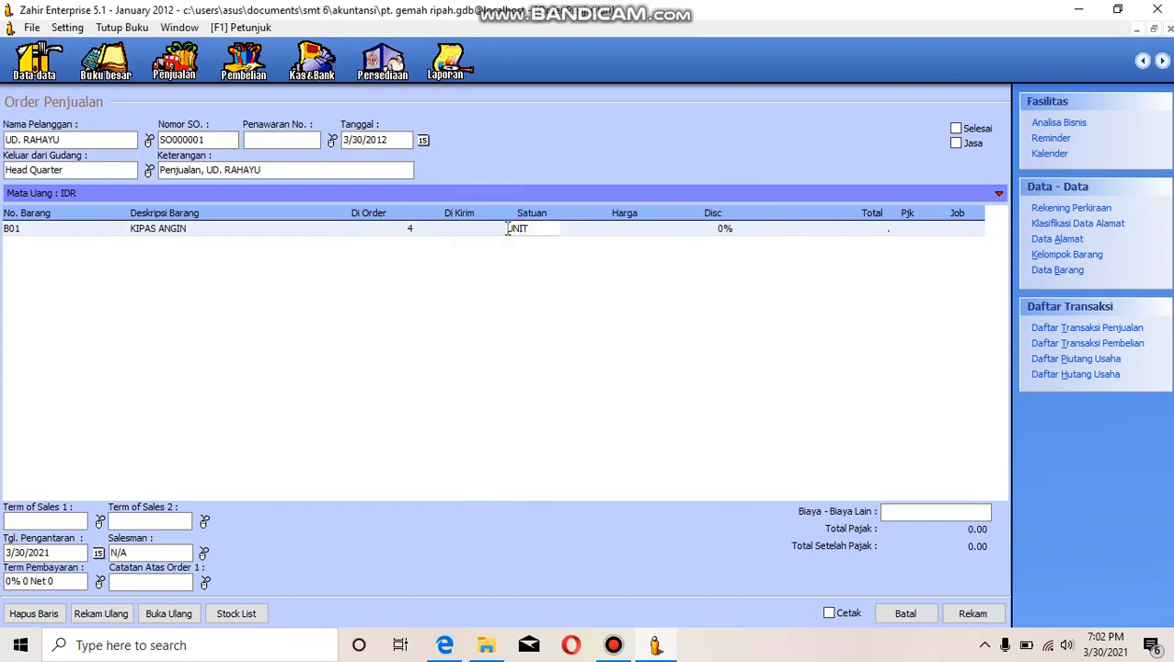
text(0)
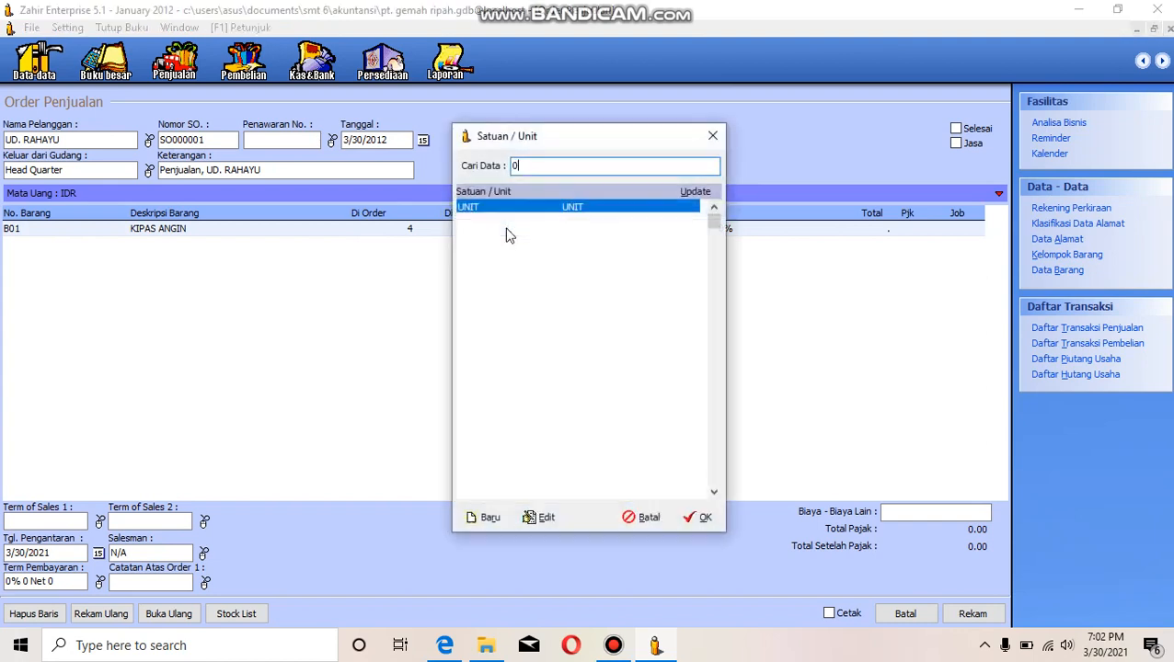
click(688, 517)
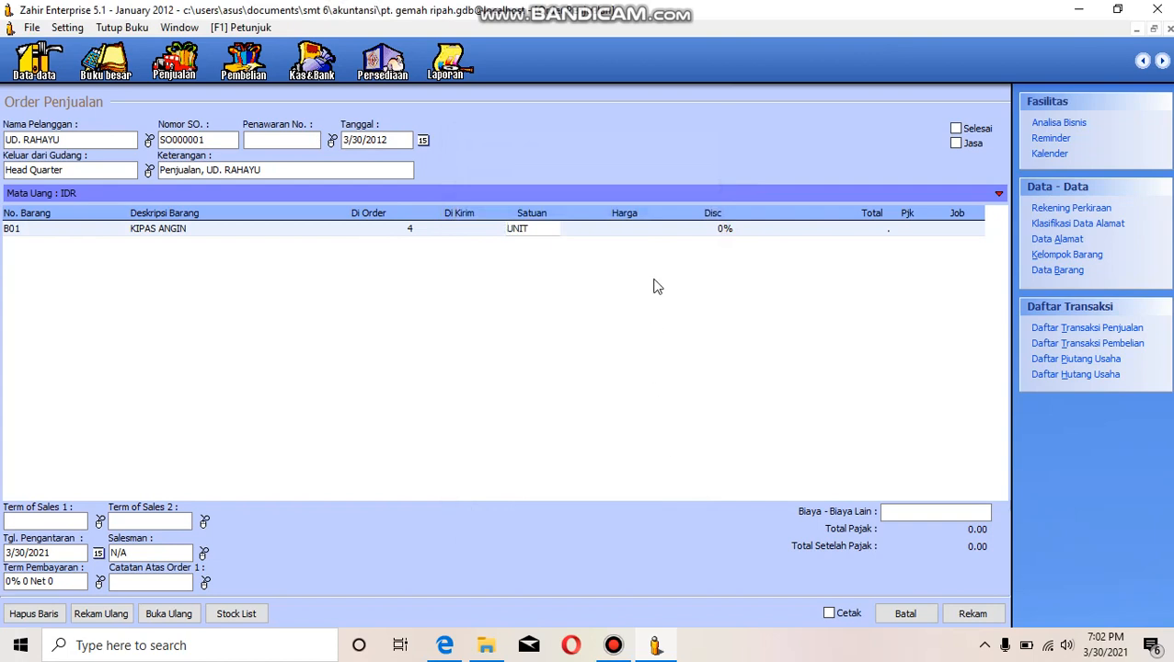
- Set the unit price of the B01 KIPAS ANGIN line to 250,000
key(Return)
key(Return)
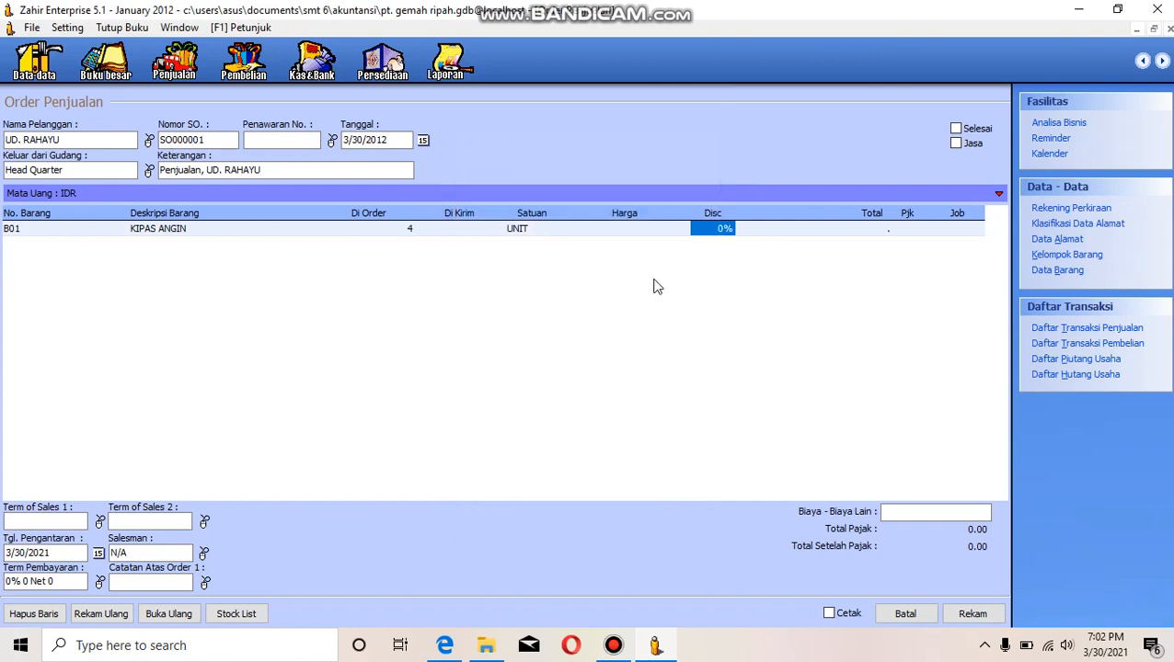
key(Return)
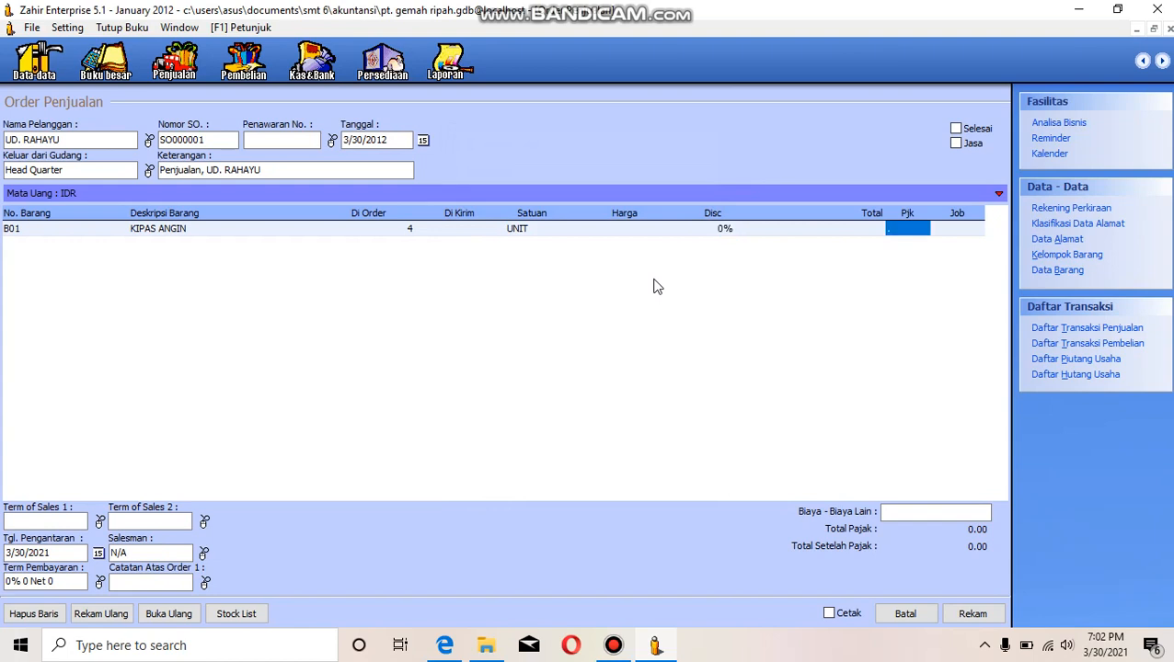
click(865, 230)
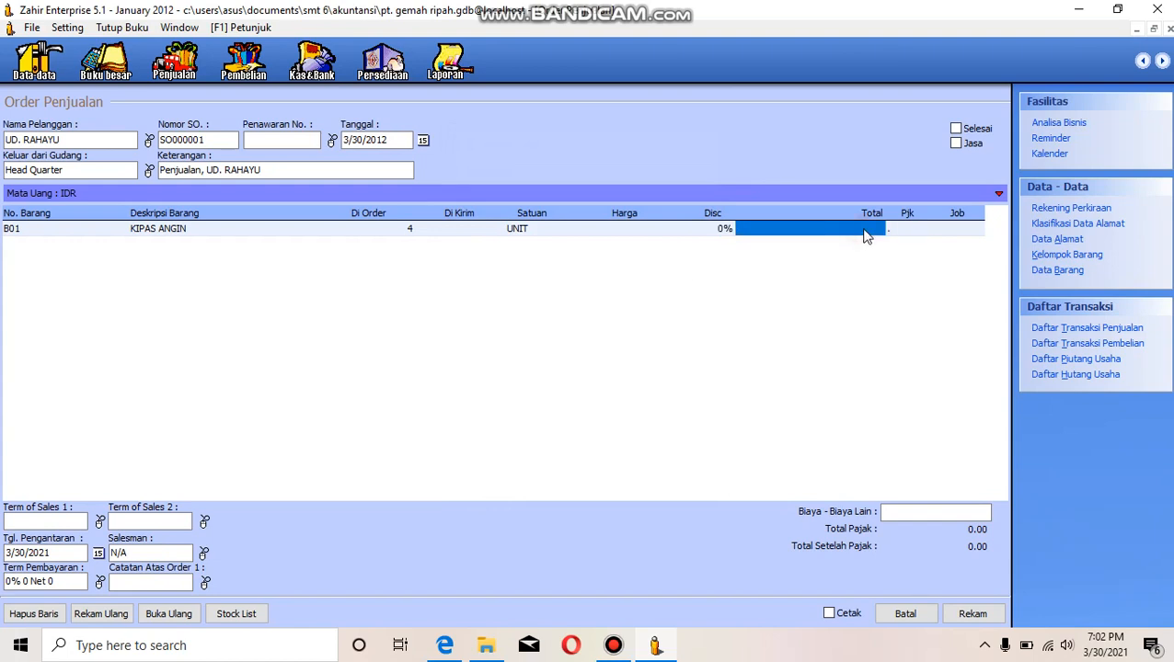
click(865, 230)
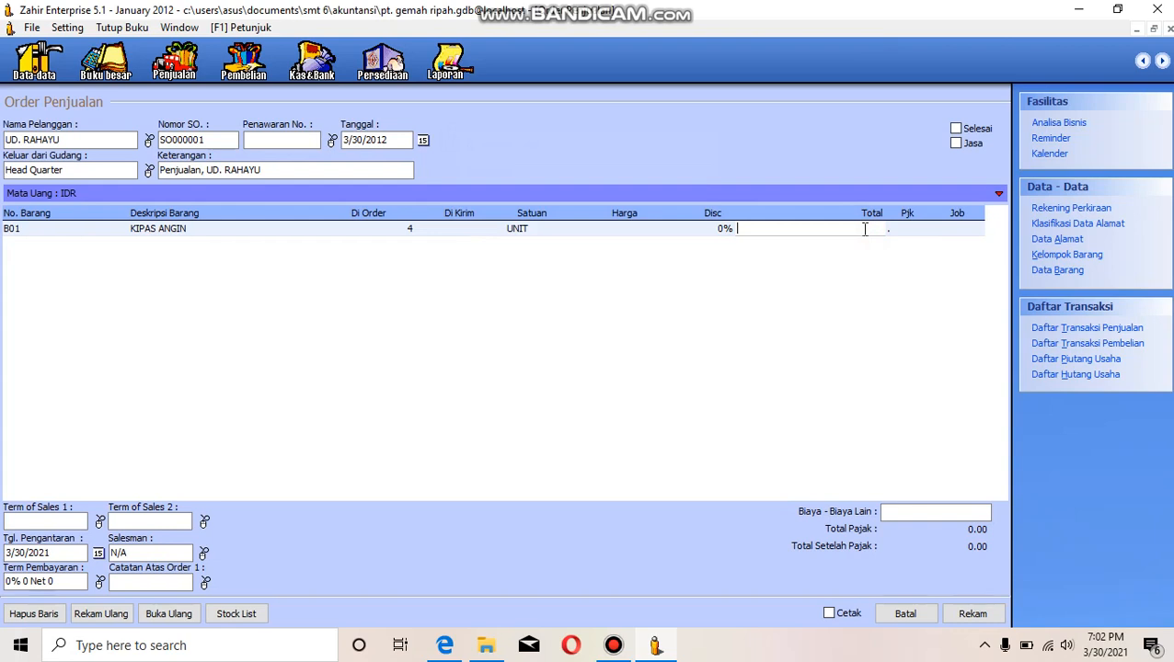
click(618, 230)
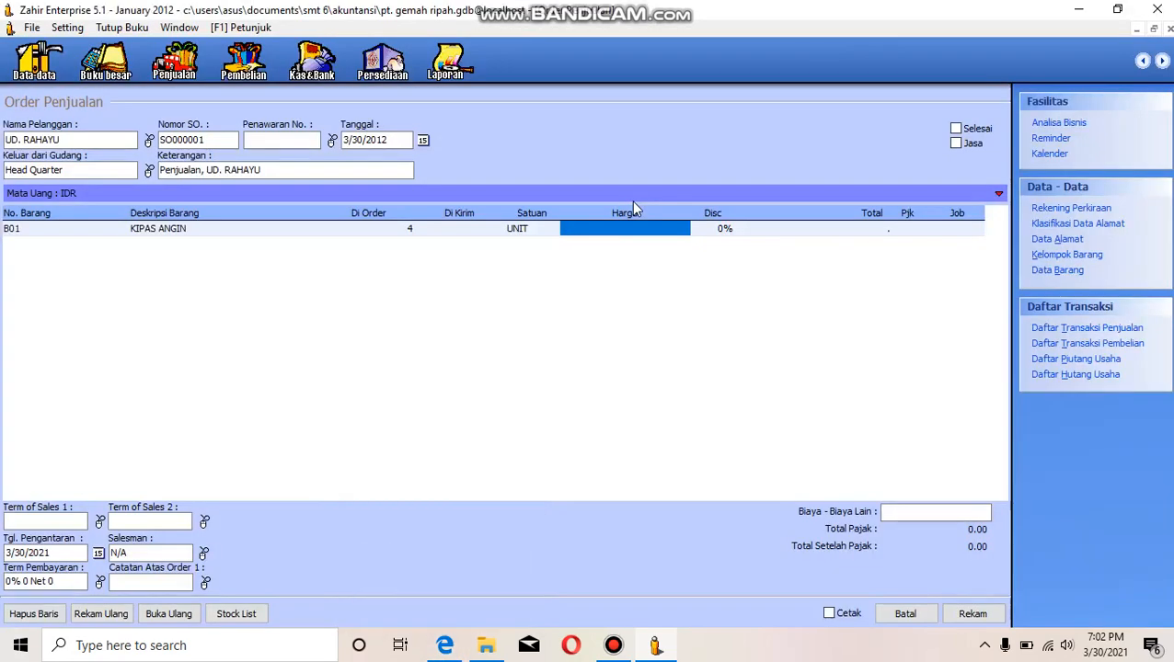
click(605, 232)
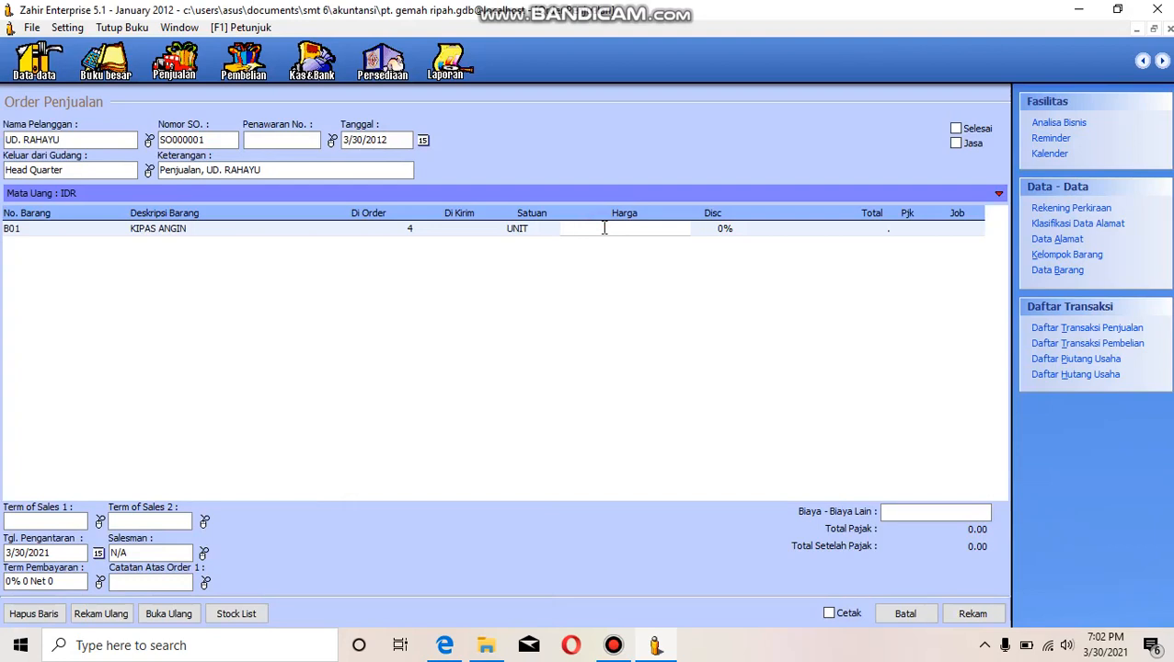
text(250000)
click(843, 235)
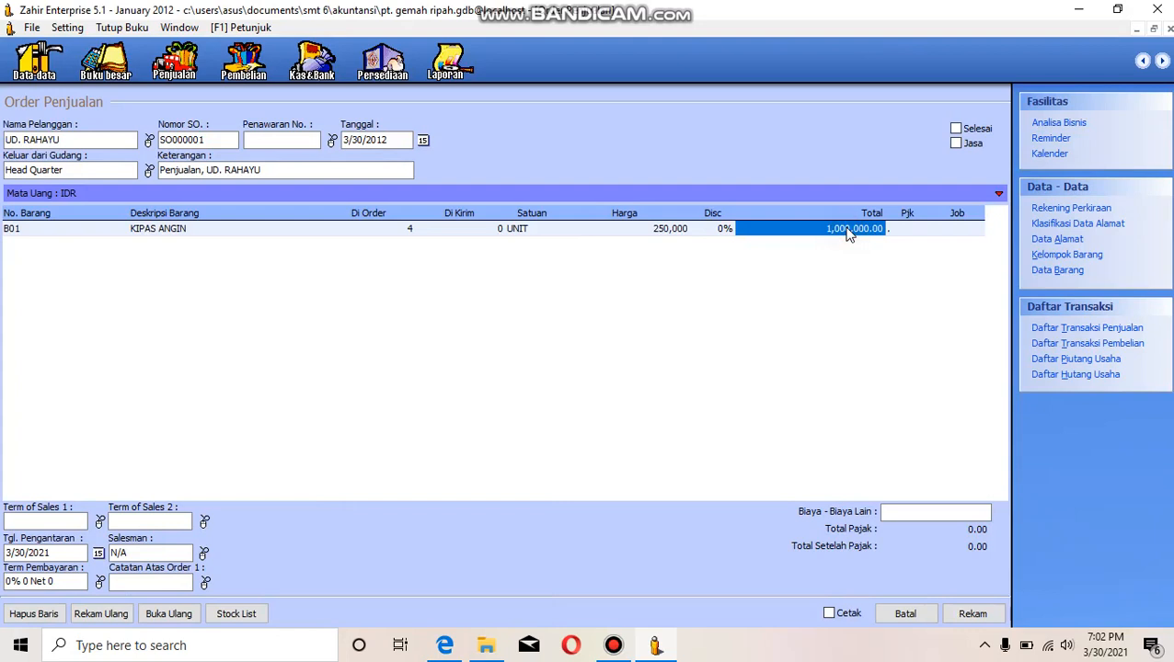
- Apply the PPN (Pajak Pertambahan Nilai) tax to the B01 line
click(909, 229)
click(909, 229)
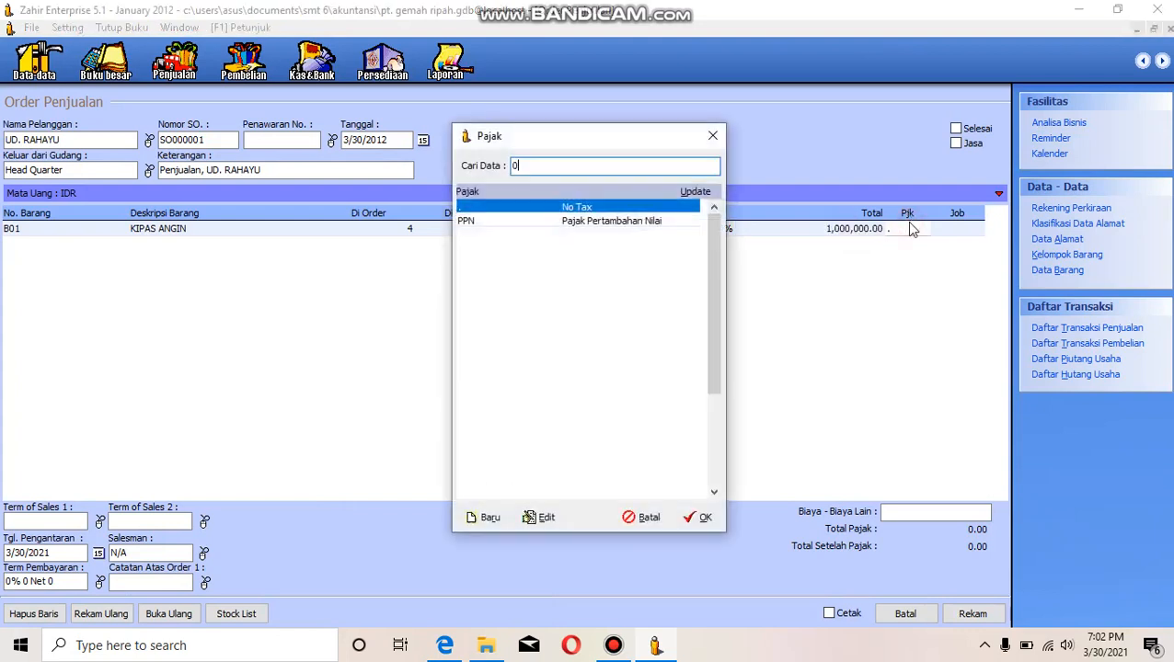
click(611, 222)
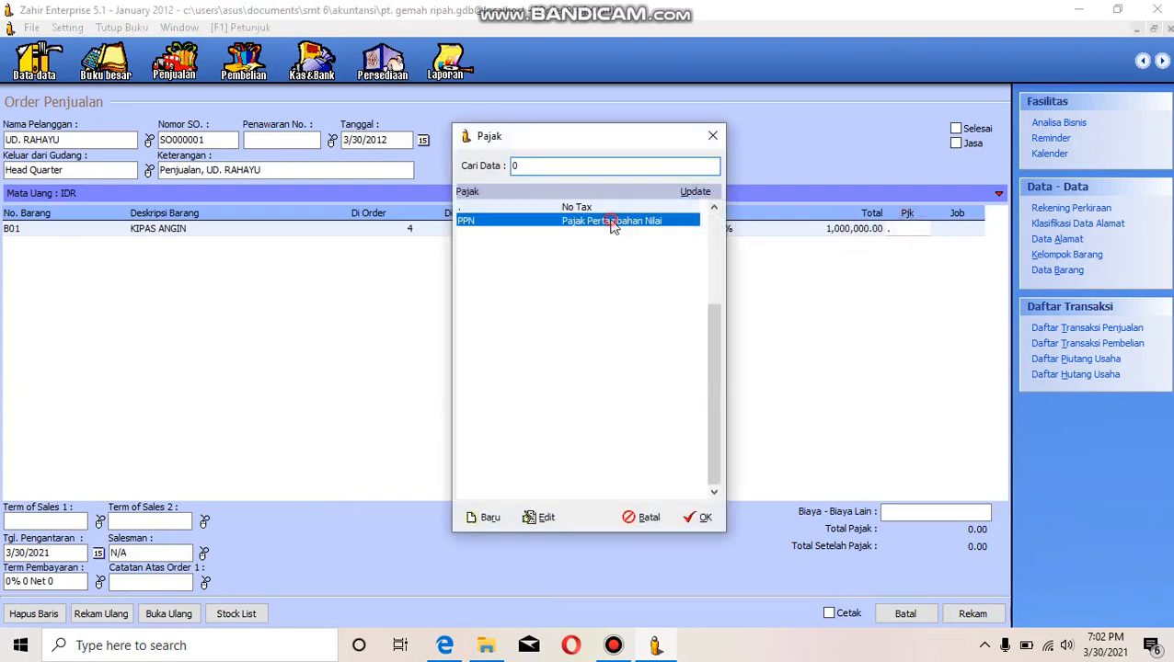
click(701, 518)
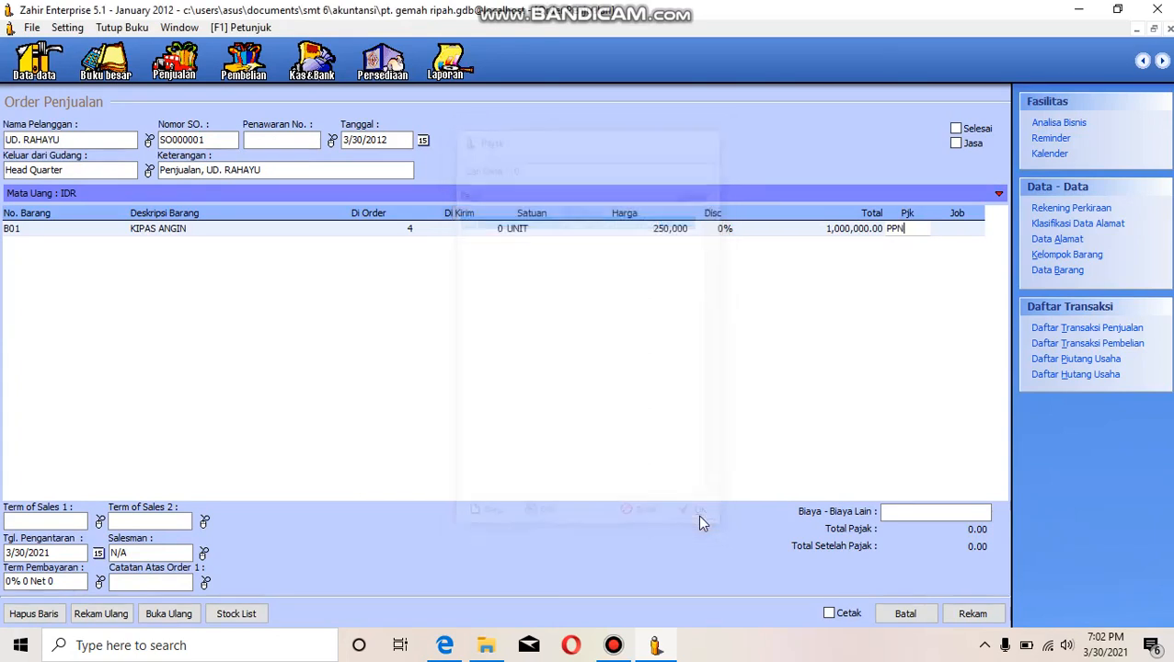
- Change the sales order's transaction date to 14 January 2012
click(424, 142)
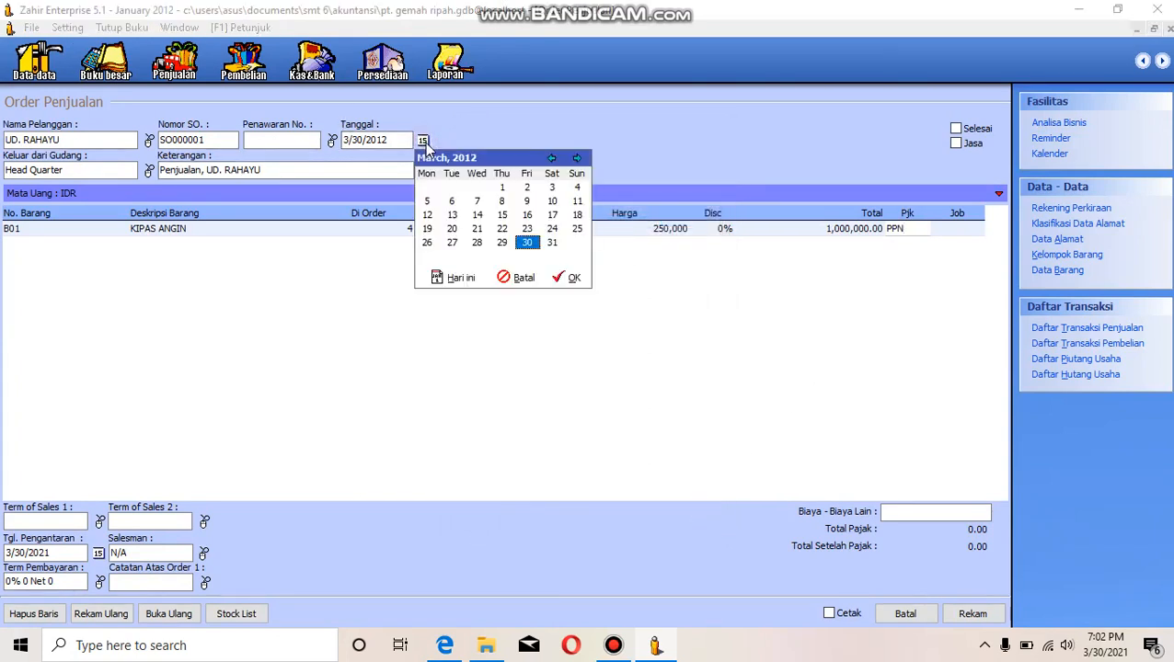
click(551, 159)
click(551, 158)
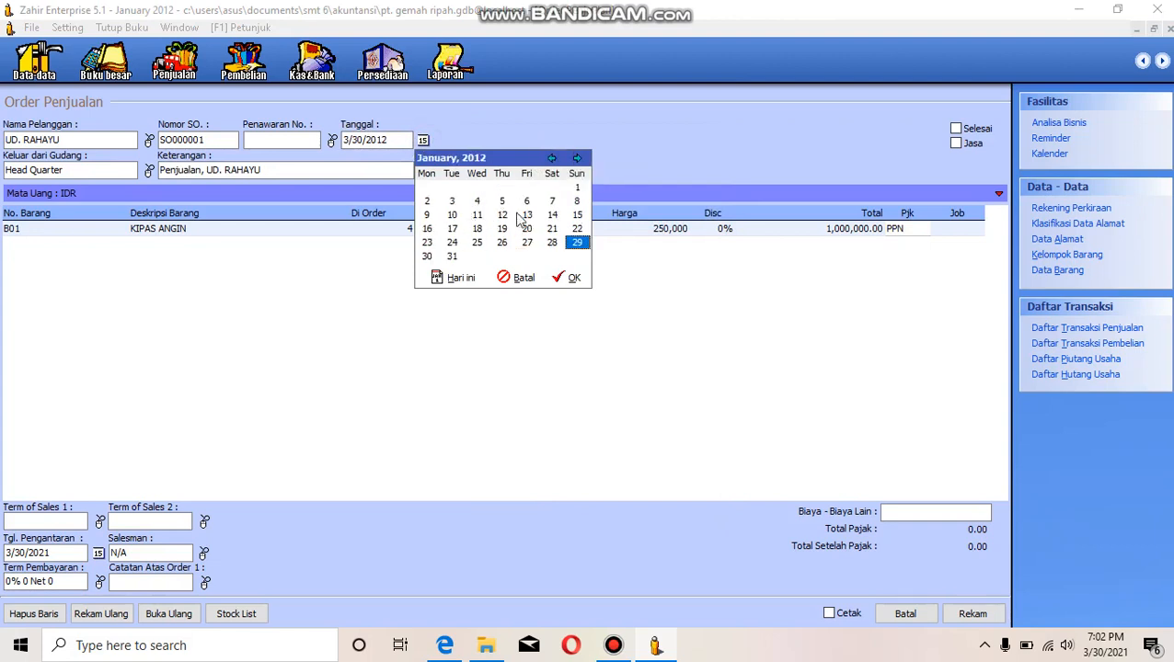
click(552, 216)
click(573, 278)
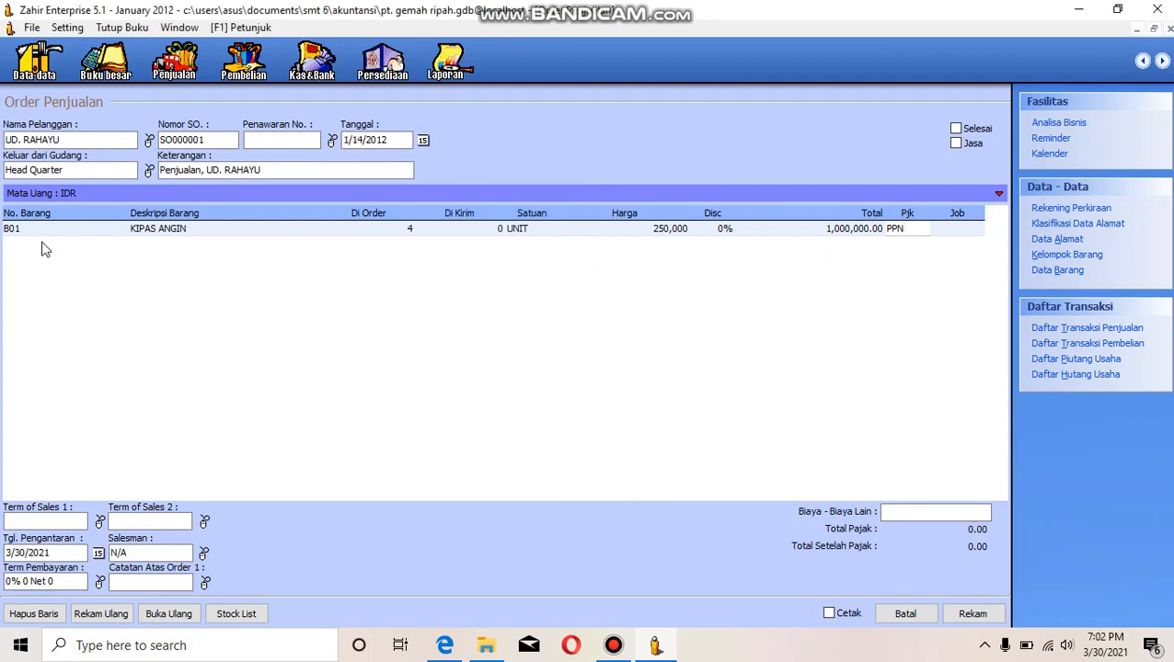
- Add inventory item B03 RADIO FM/AM as the second line of the sales order
click(695, 235)
key(Tab)
key(Tab)
key(Tab)
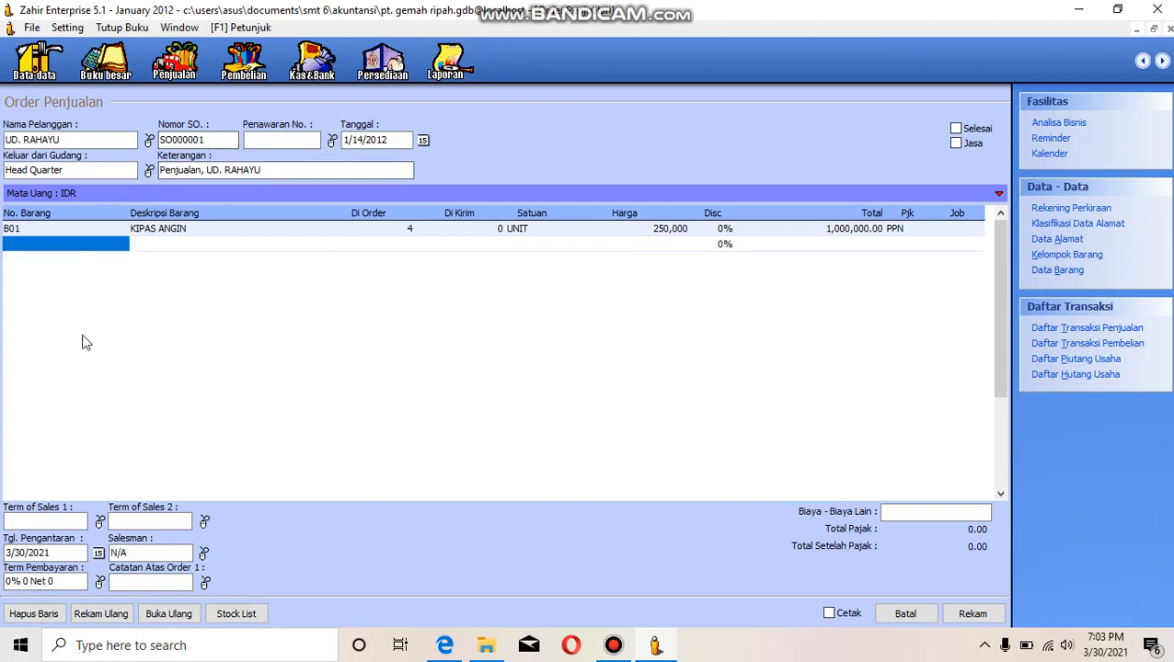
mouse_move(444, 642)
mouse_move(443, 607)
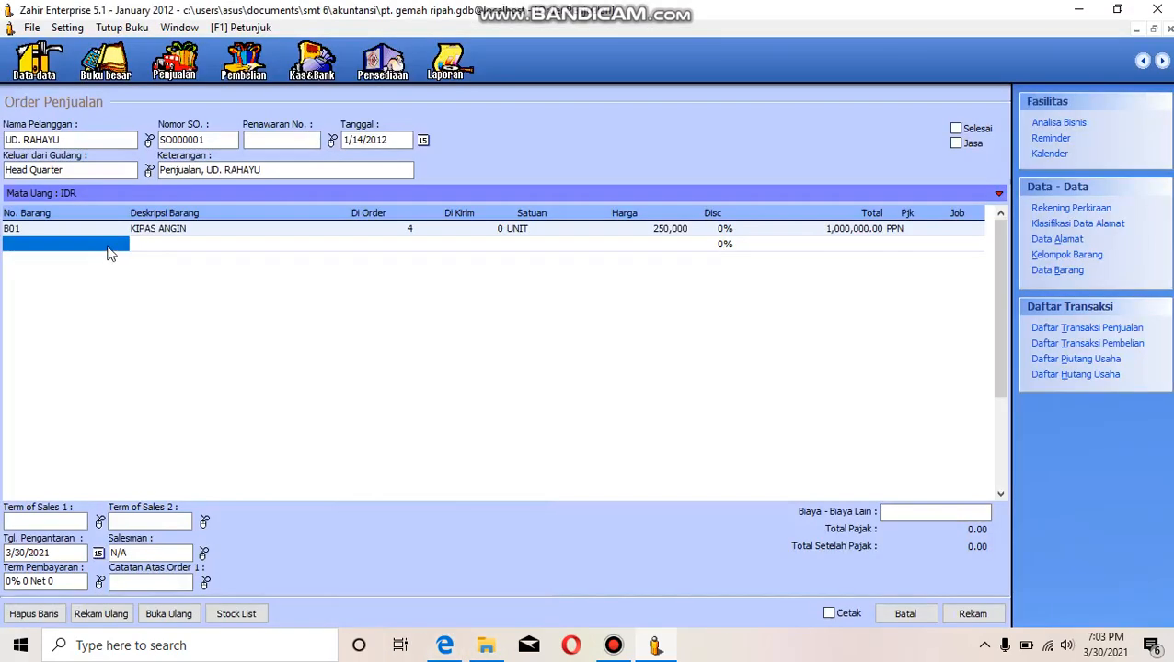
double_click(107, 245)
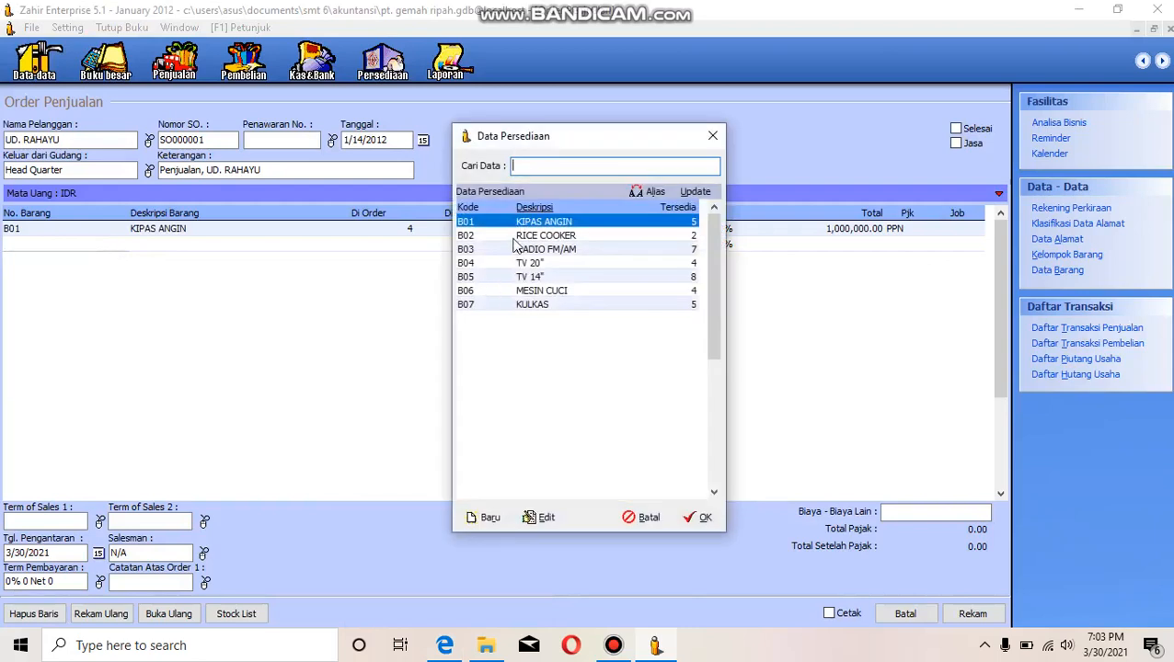
click(520, 251)
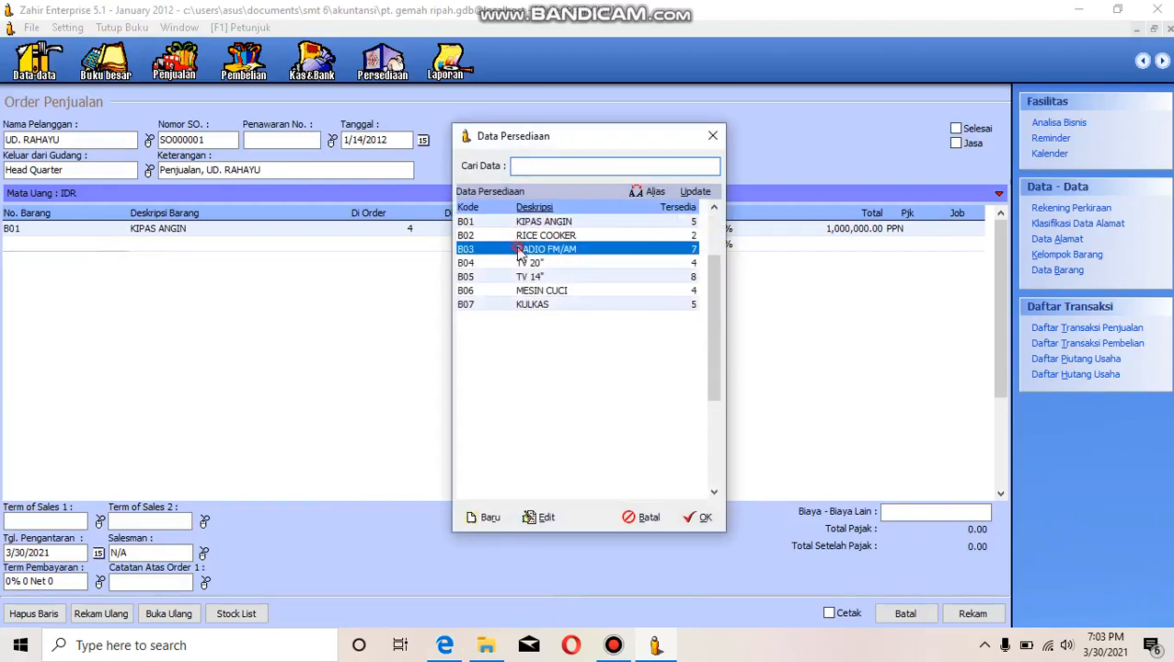
click(699, 519)
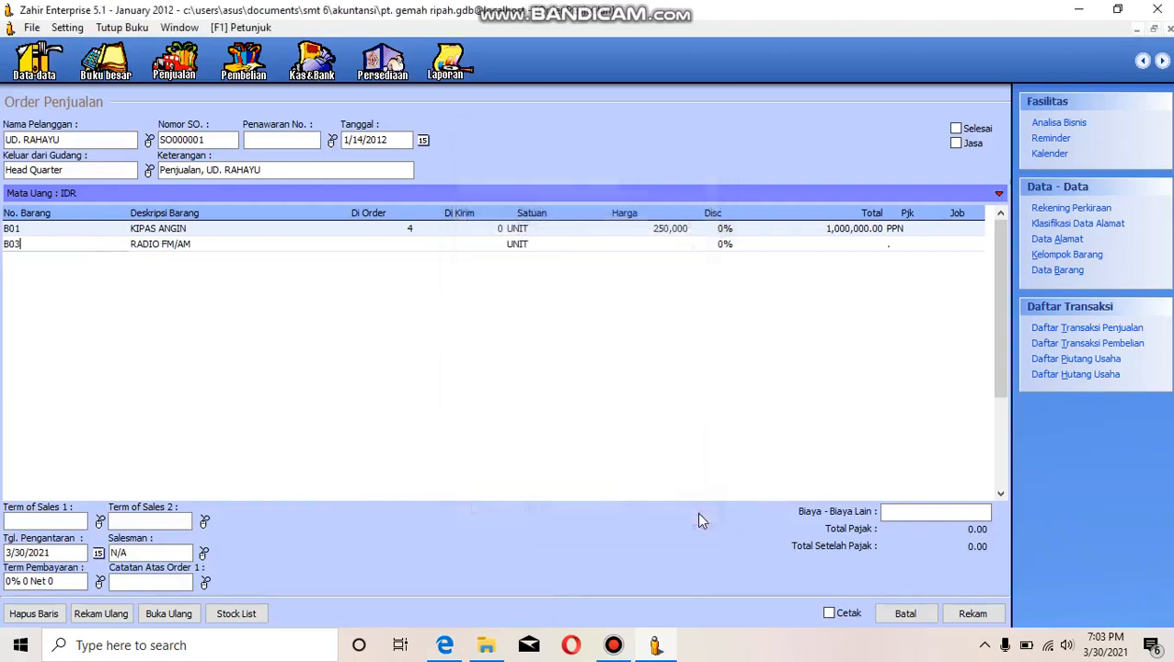
- Set the B03 line's ordered quantity to 6 and its unit price to 150,000
click(410, 245)
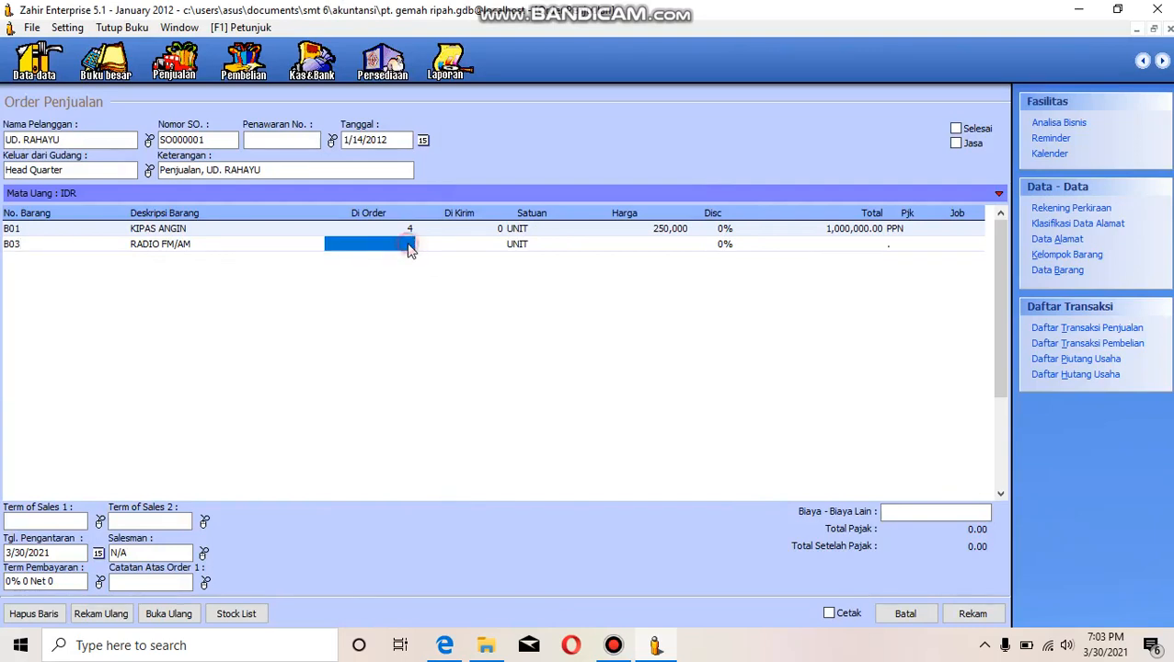
text(6)
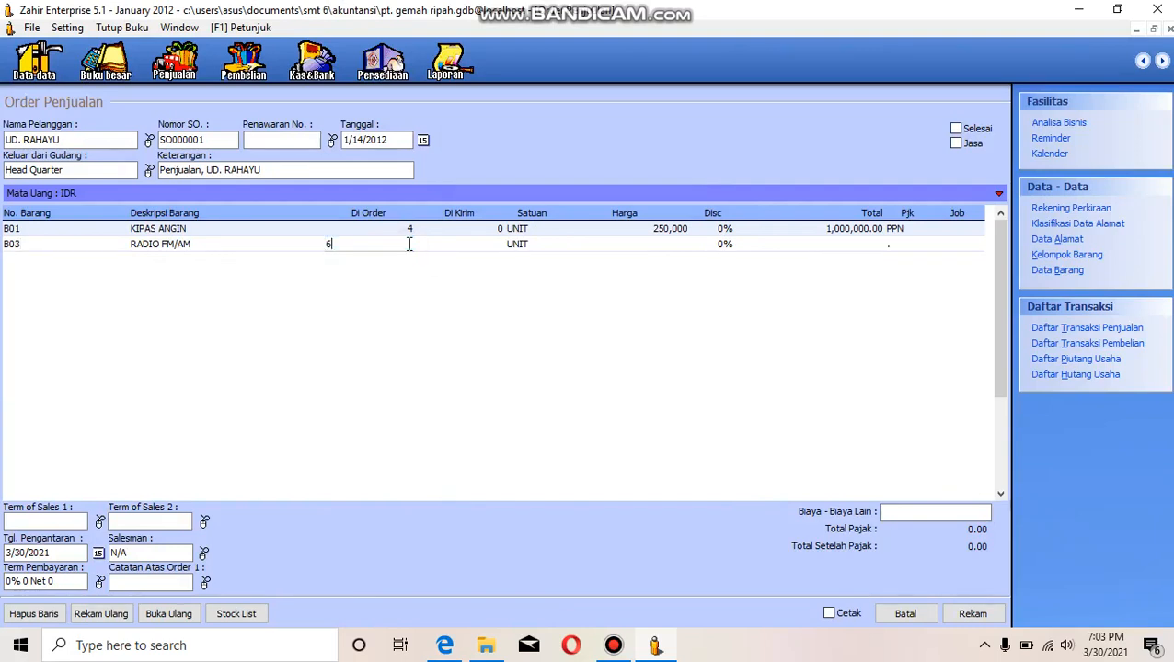
key(Return)
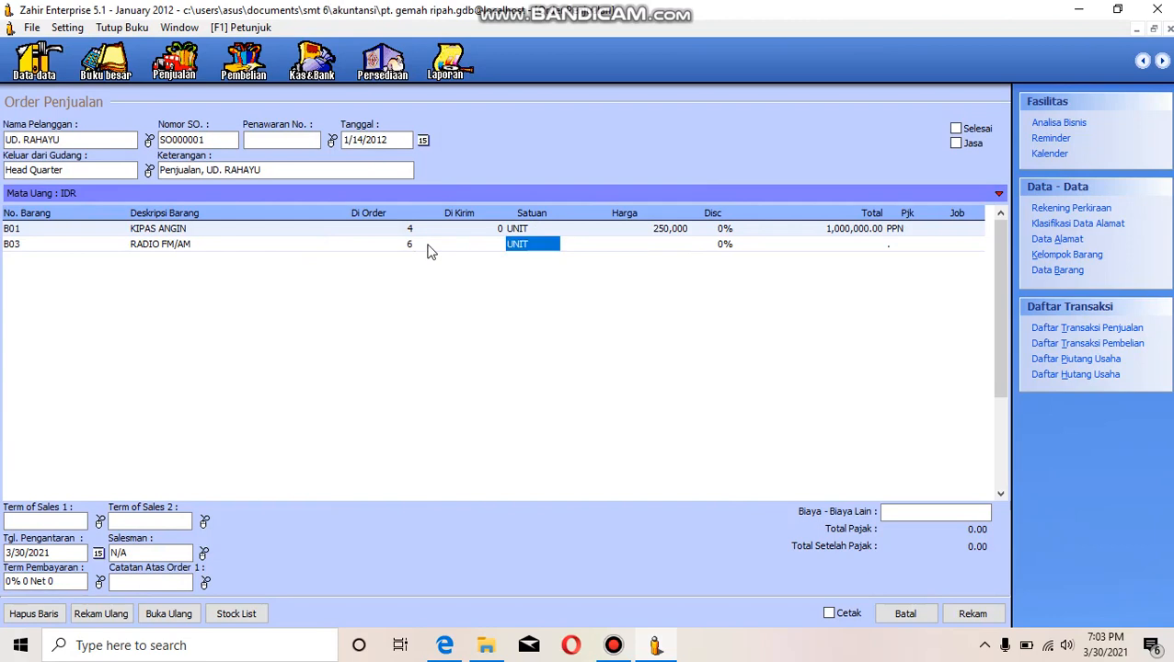
key(Return)
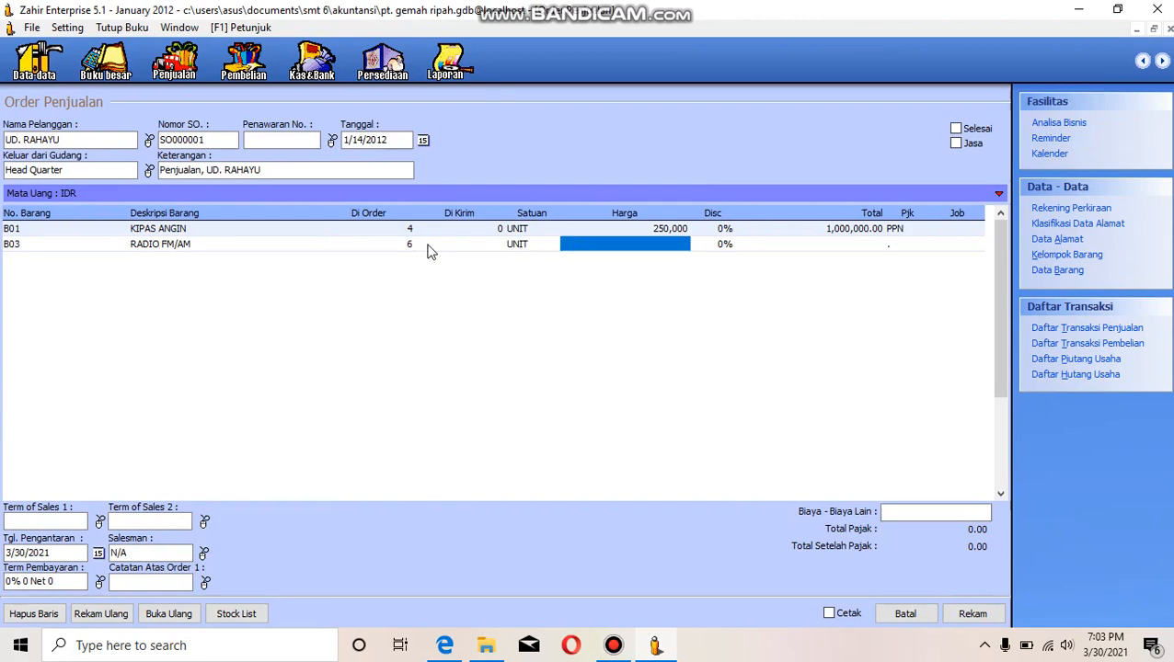
text(15)
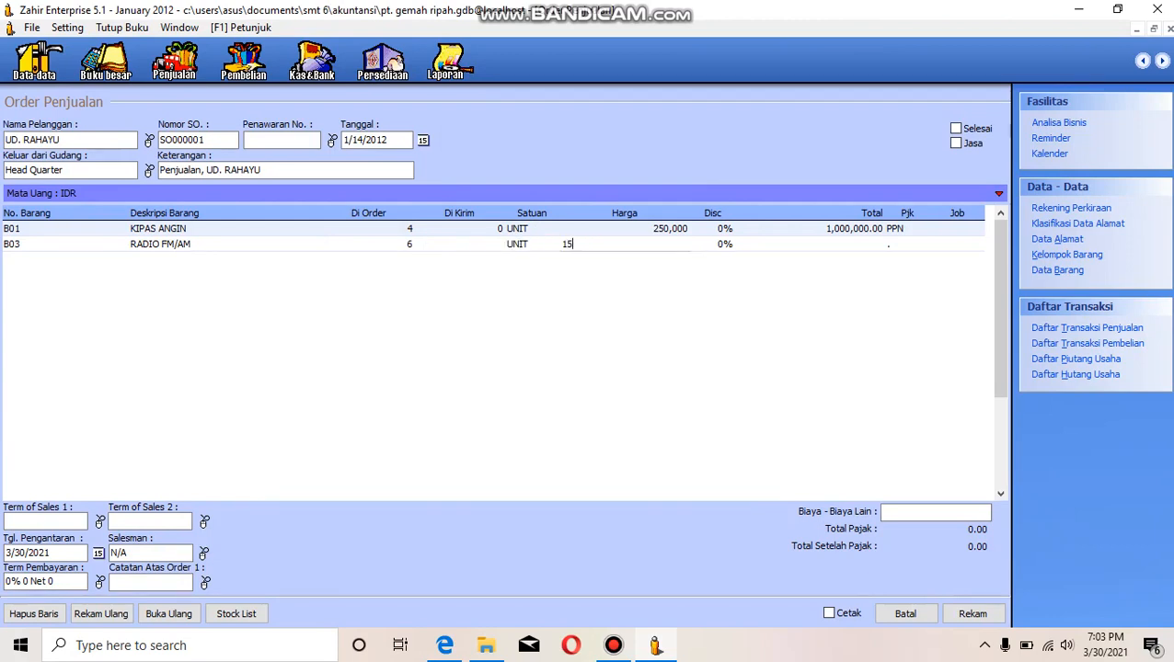
text(0000)
key(Tab)
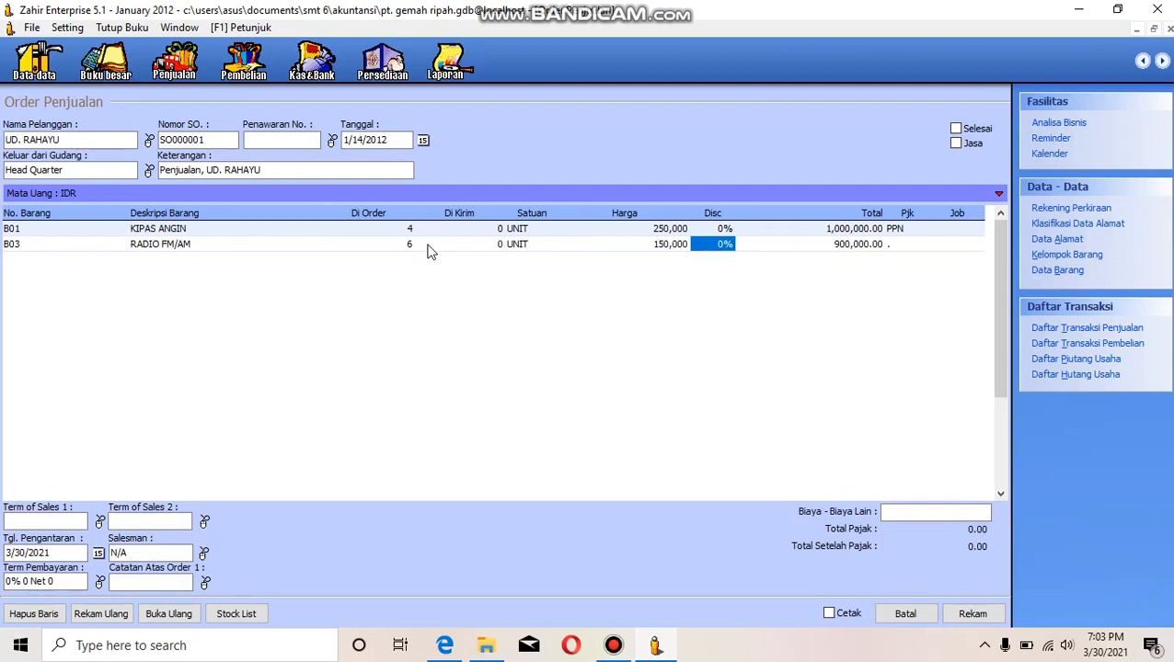
- Apply the PPN (Pajak Pertambahan Nilai) tax to the B03 RADIO FM/AM line
key(Tab)
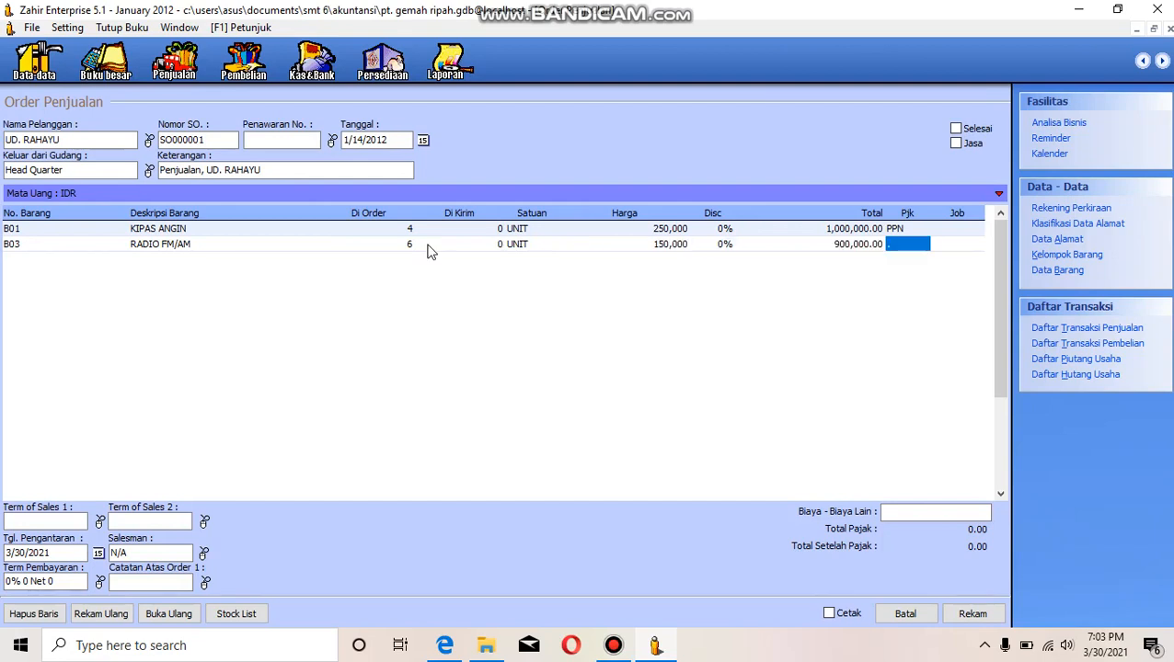
double_click(901, 244)
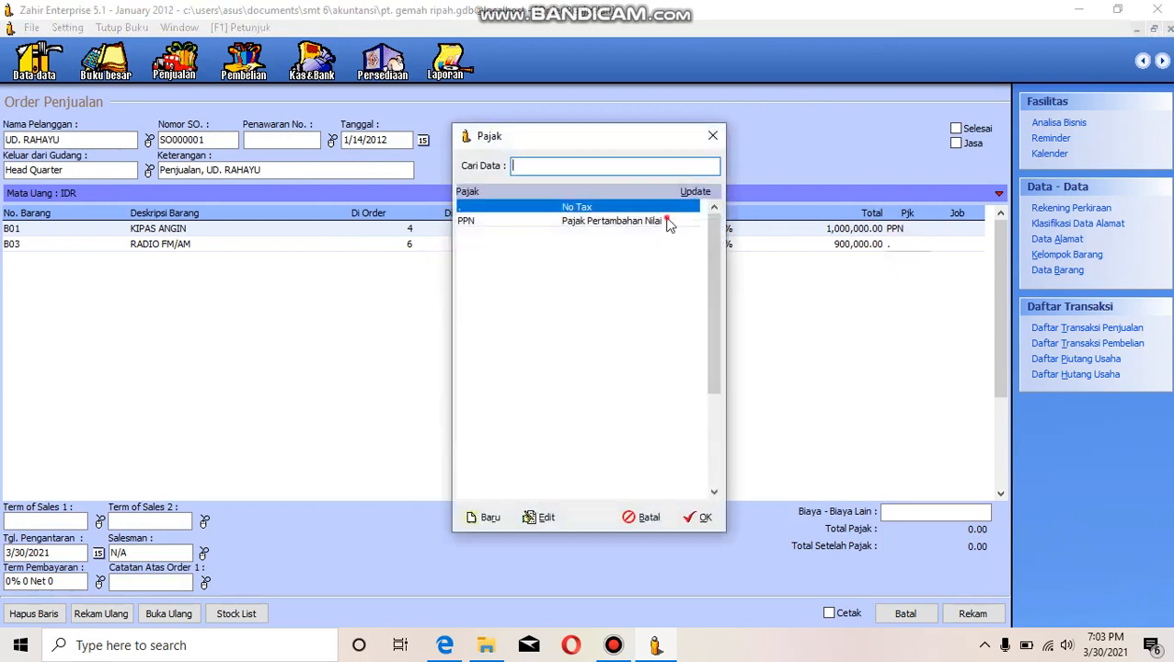
click(667, 223)
click(702, 520)
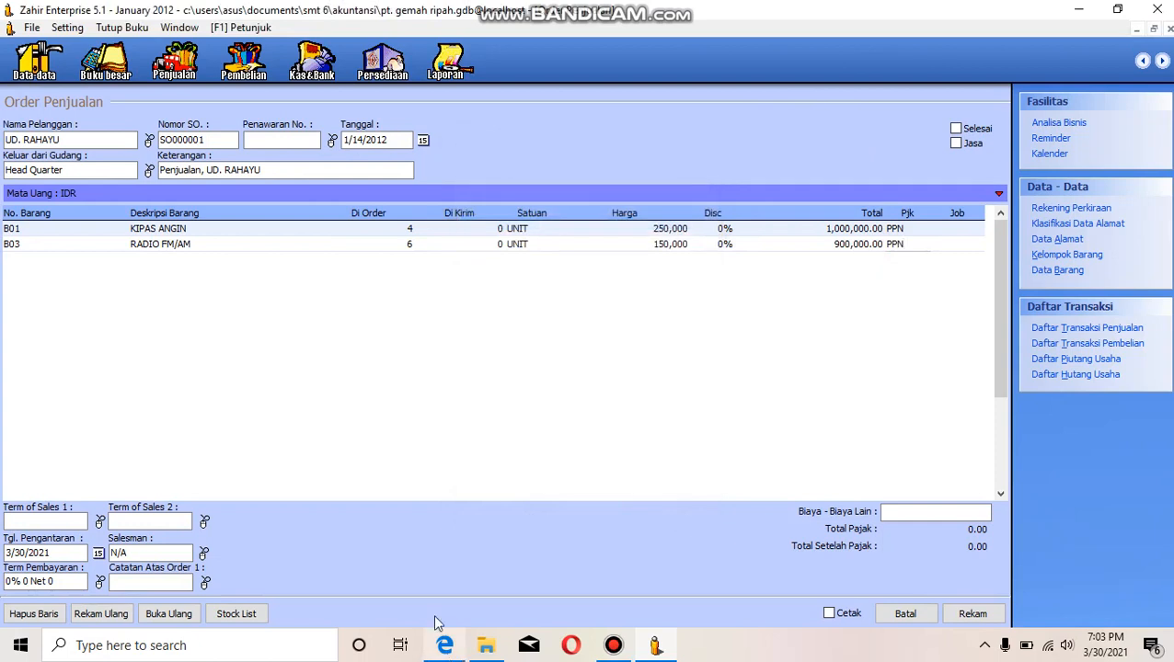
- Check the item table in the case-study PDF and add inventory item B05 TV 14" as the third line of the sales order
click(876, 252)
key(Return)
key(Return)
key(Return)
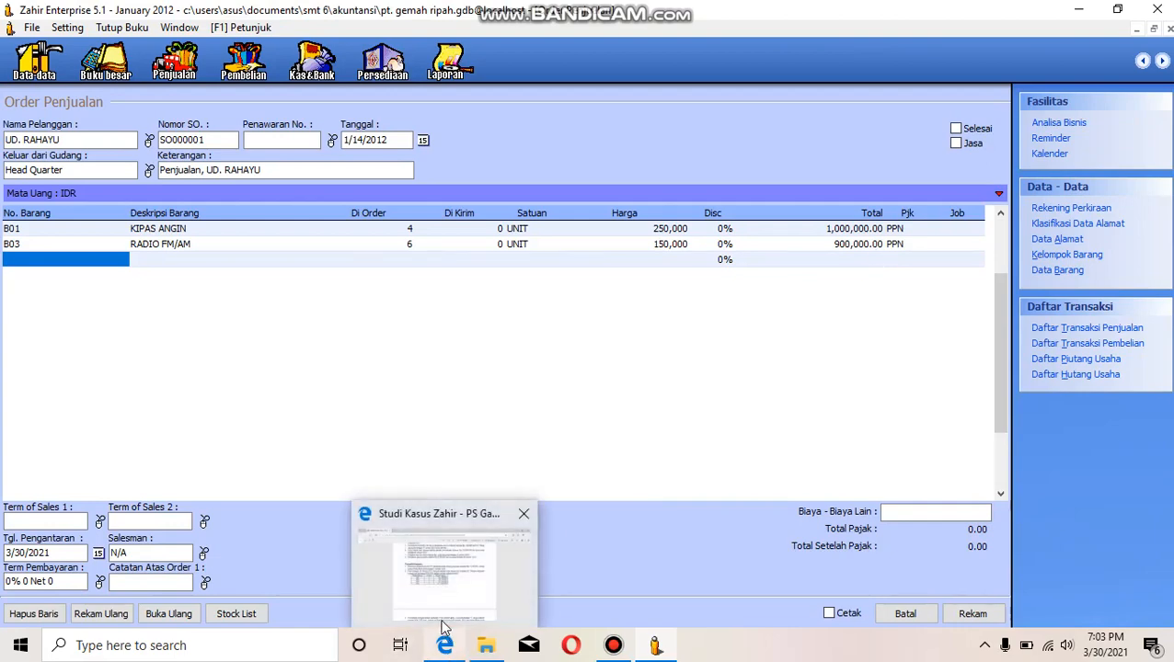
click(446, 644)
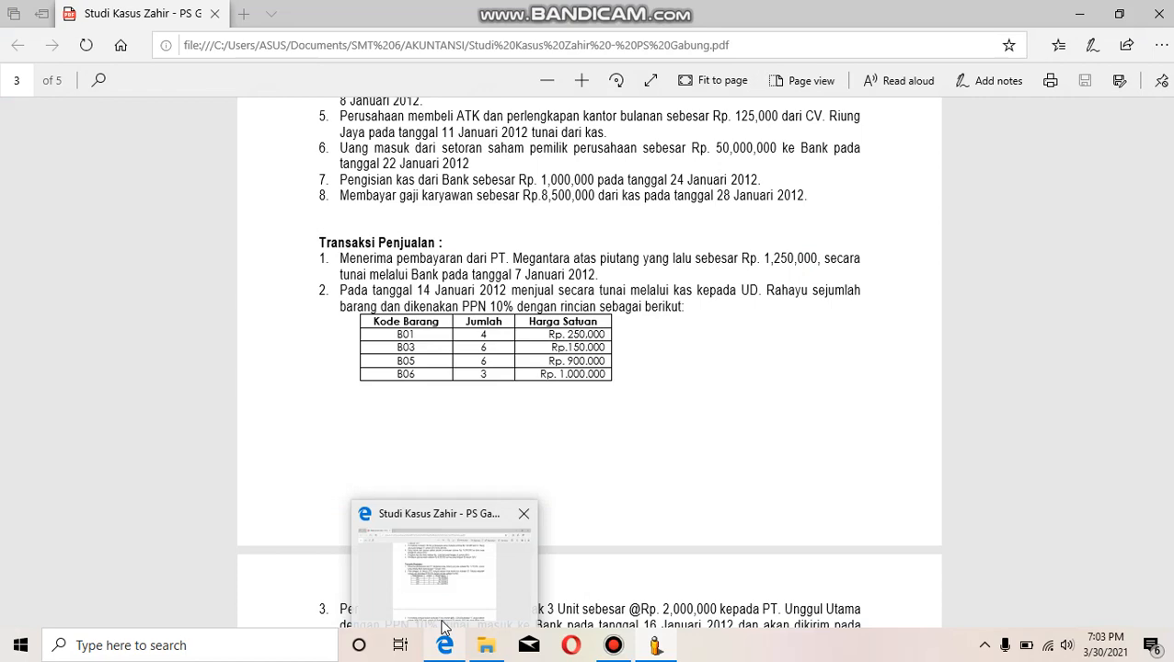
key(alt+Tab)
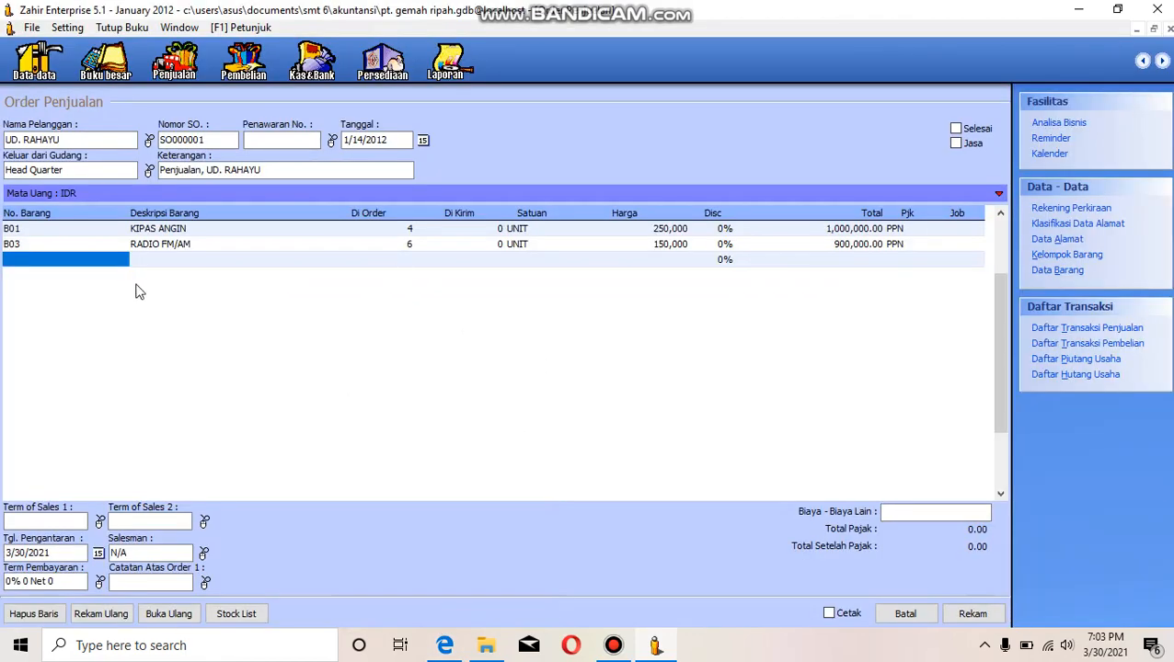
double_click(81, 263)
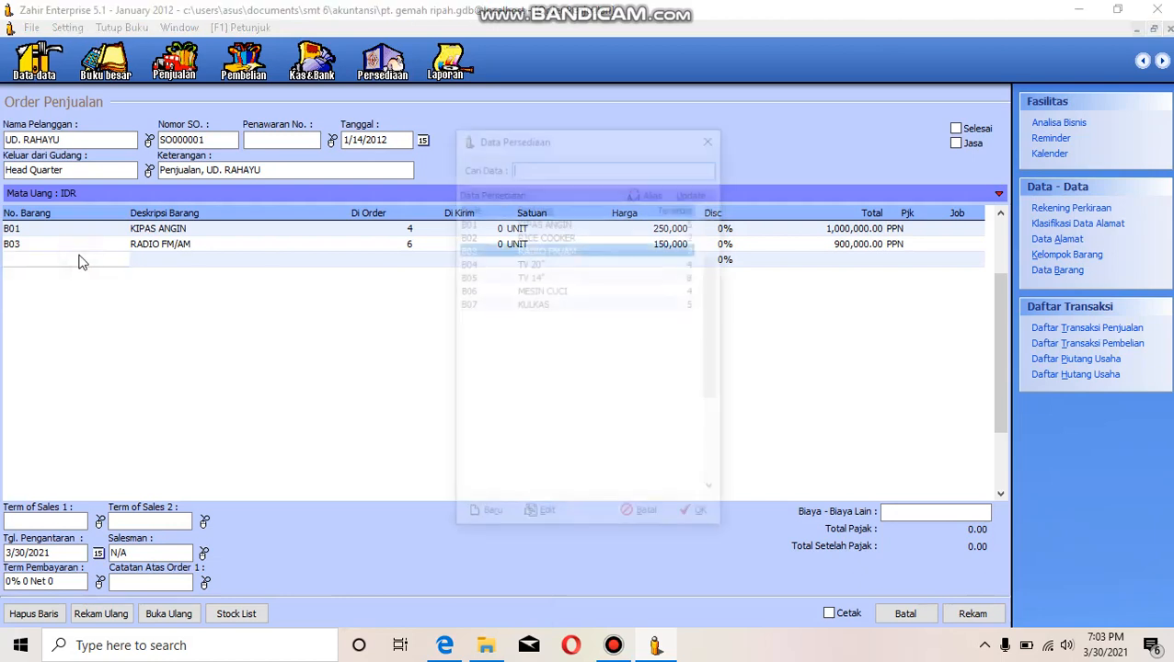
click(507, 277)
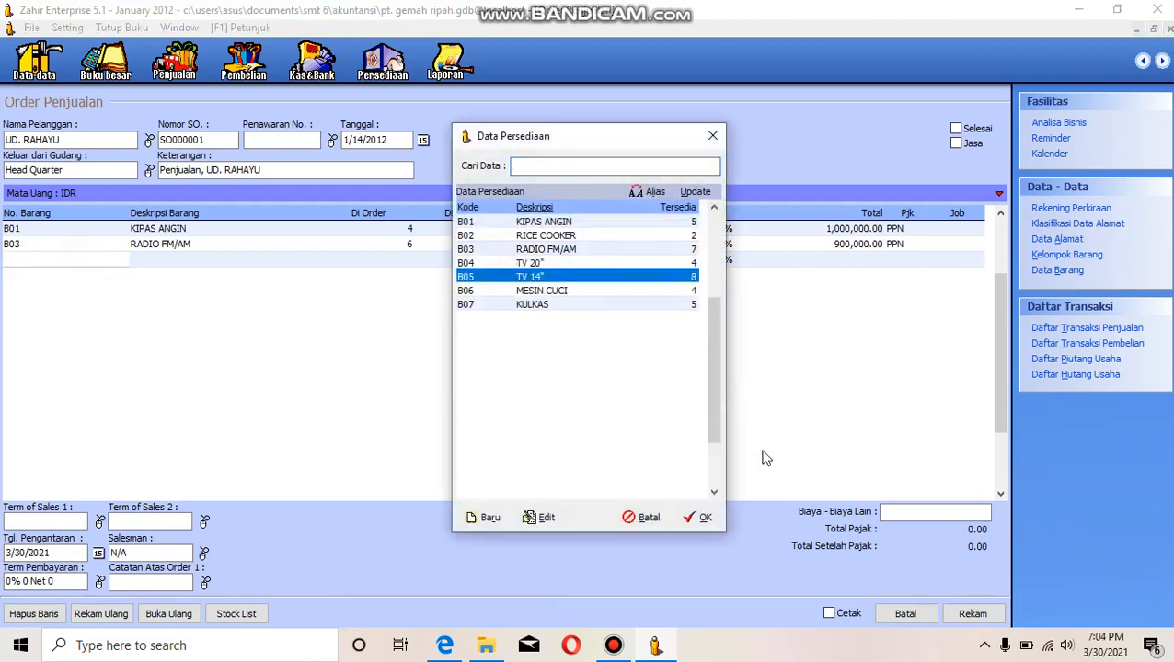
click(701, 518)
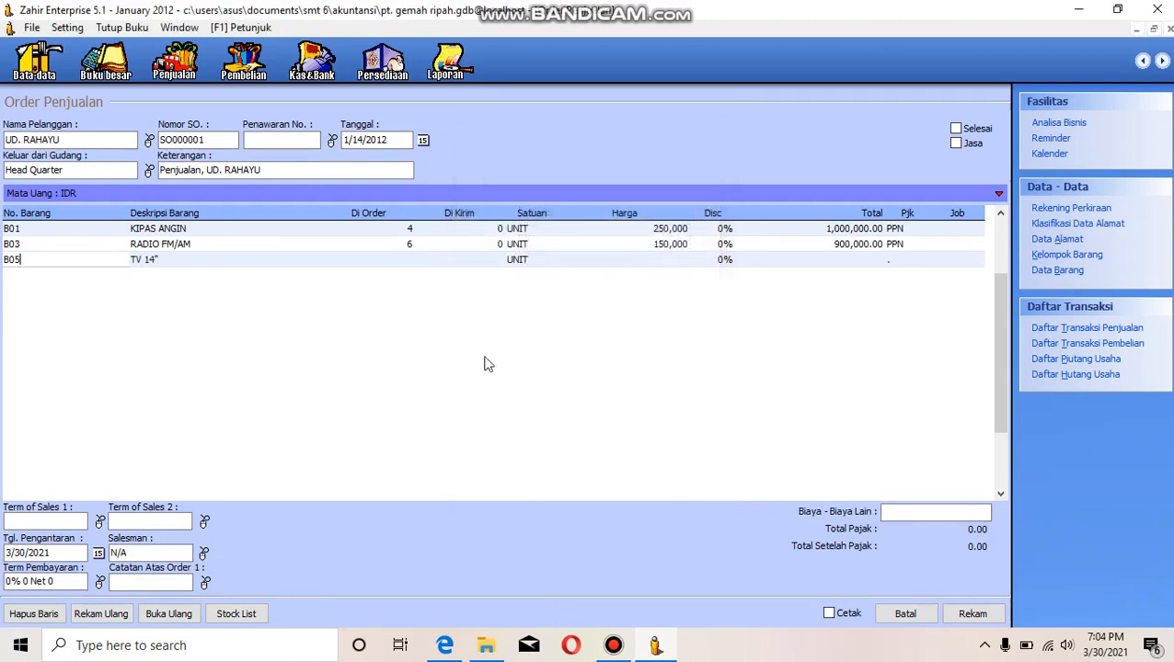
- Set the ordered quantity of the B05 TV 14" line to 6
click(403, 264)
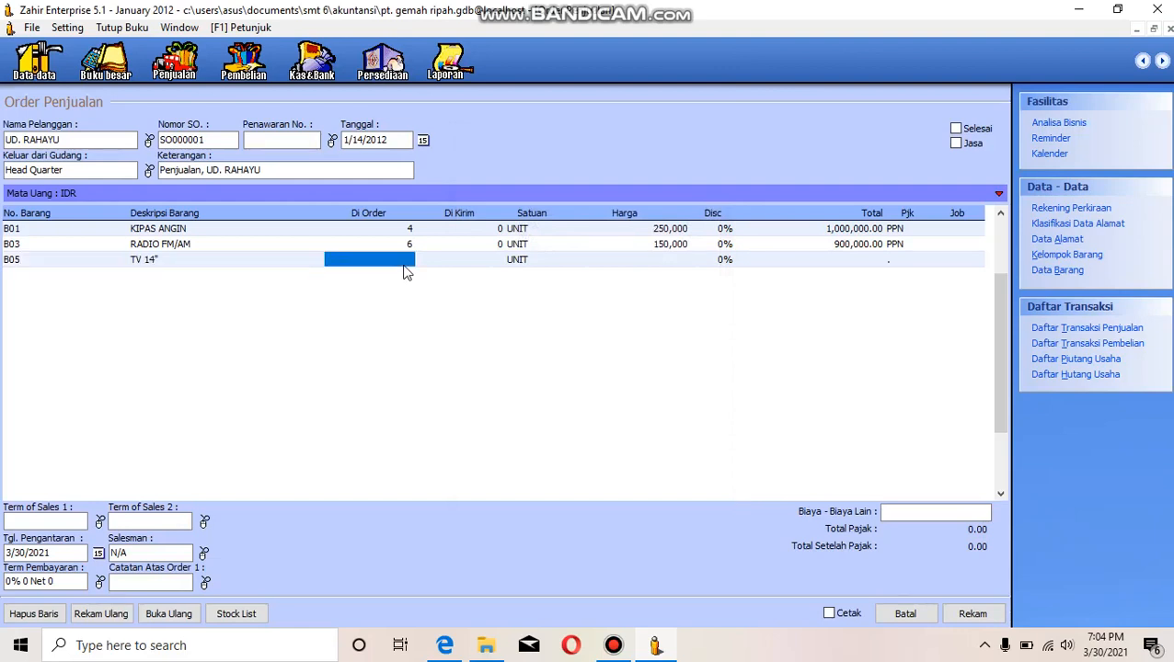
text(6)
key(Return)
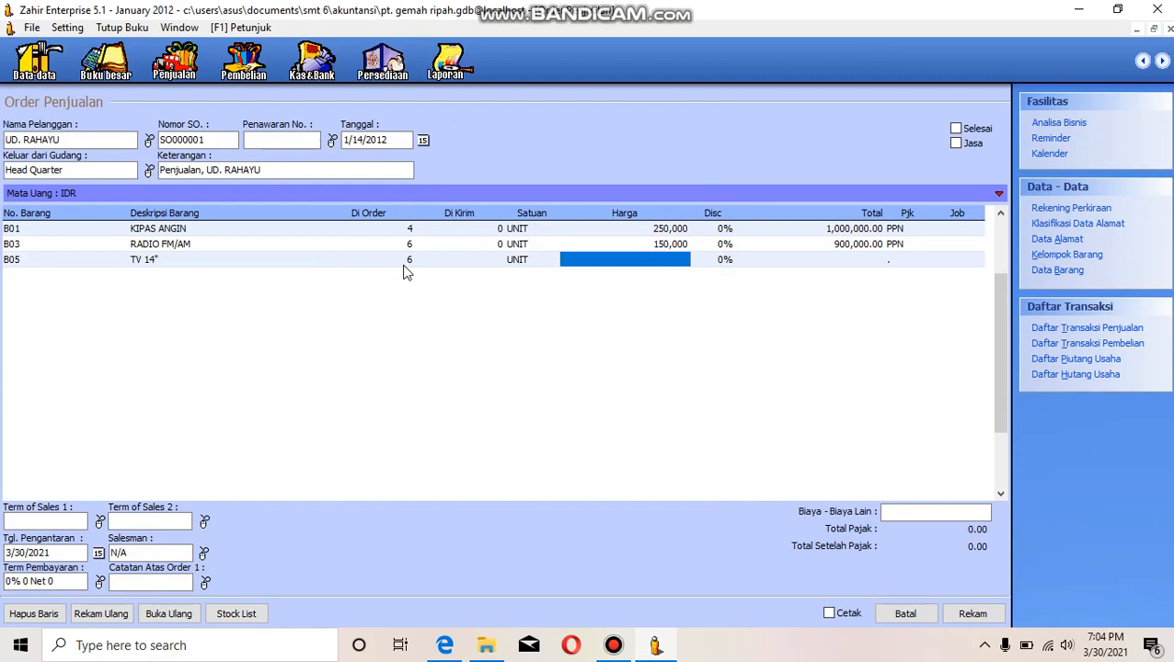
- Set the unit price of the B05 TV 14" line to 900,000 and keep its discount unchanged
text(900000)
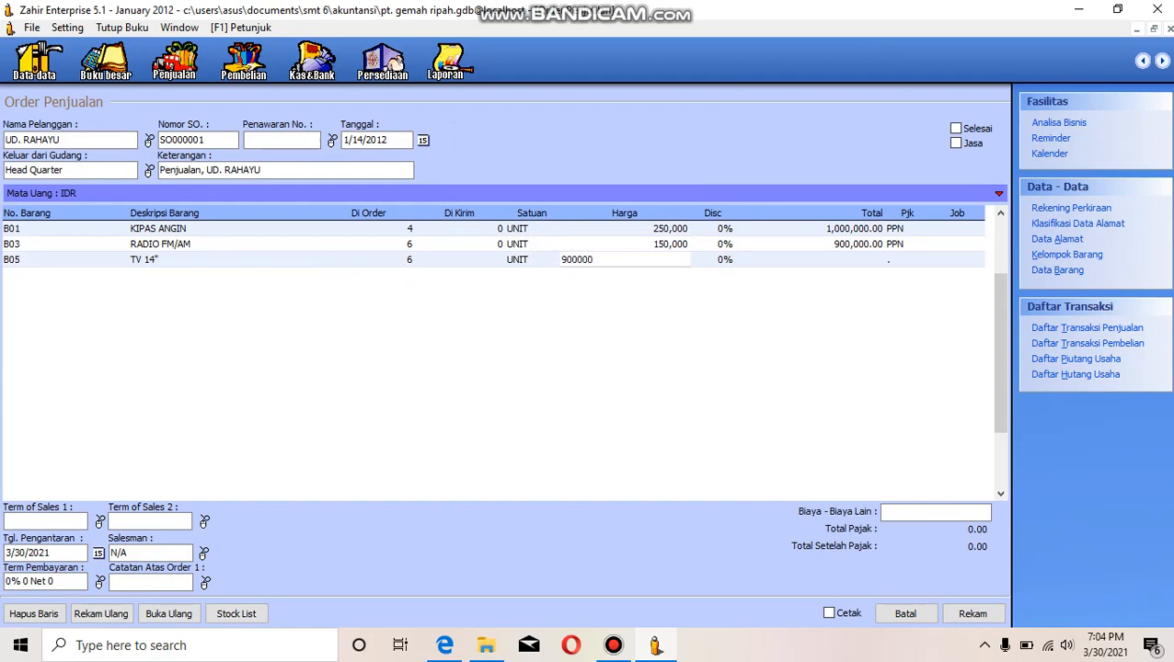
key(Return)
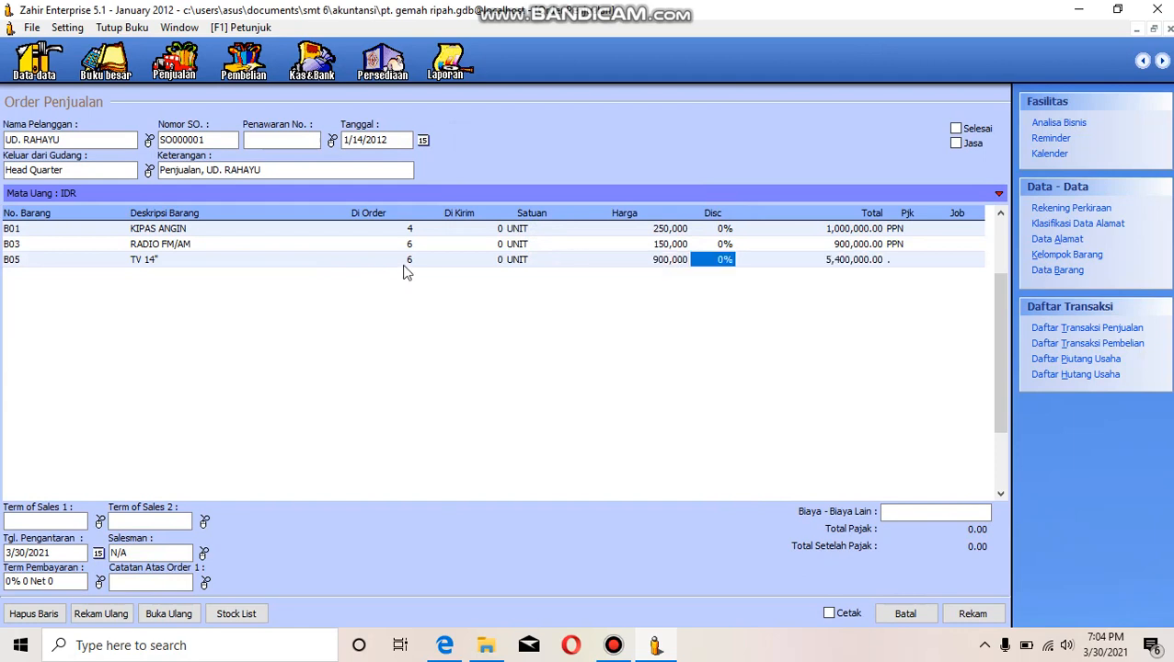
key(Return)
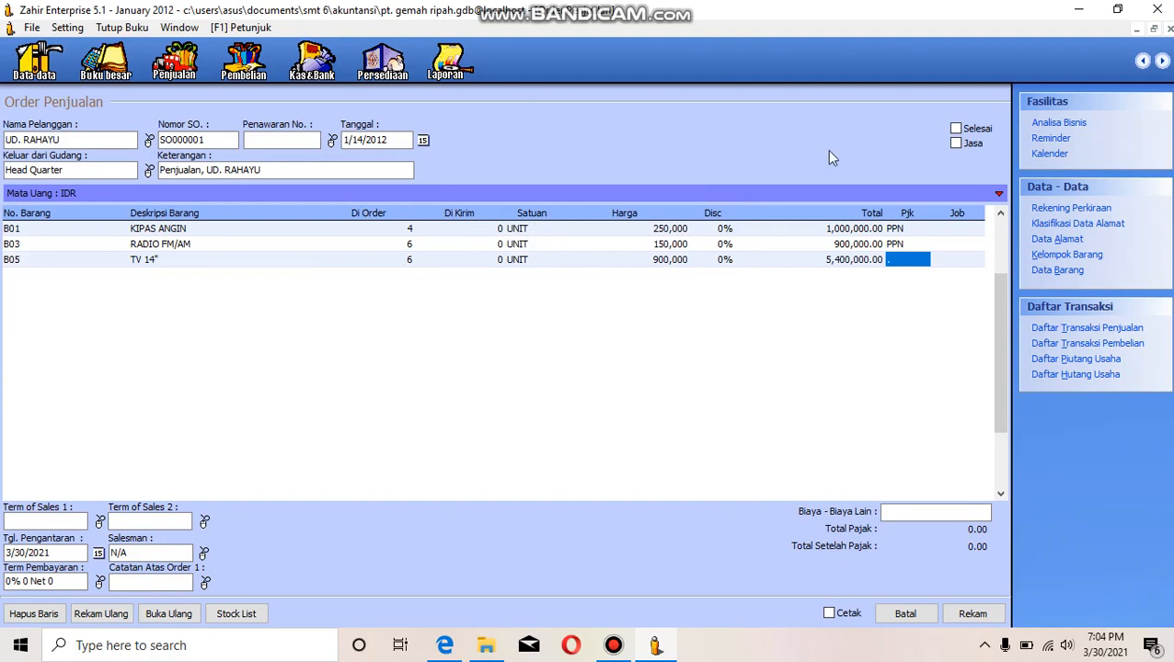
- Apply the PPN (Pajak Pertambahan Nilai) tax to the B05 TV 14" line and continue to a new line
double_click(889, 258)
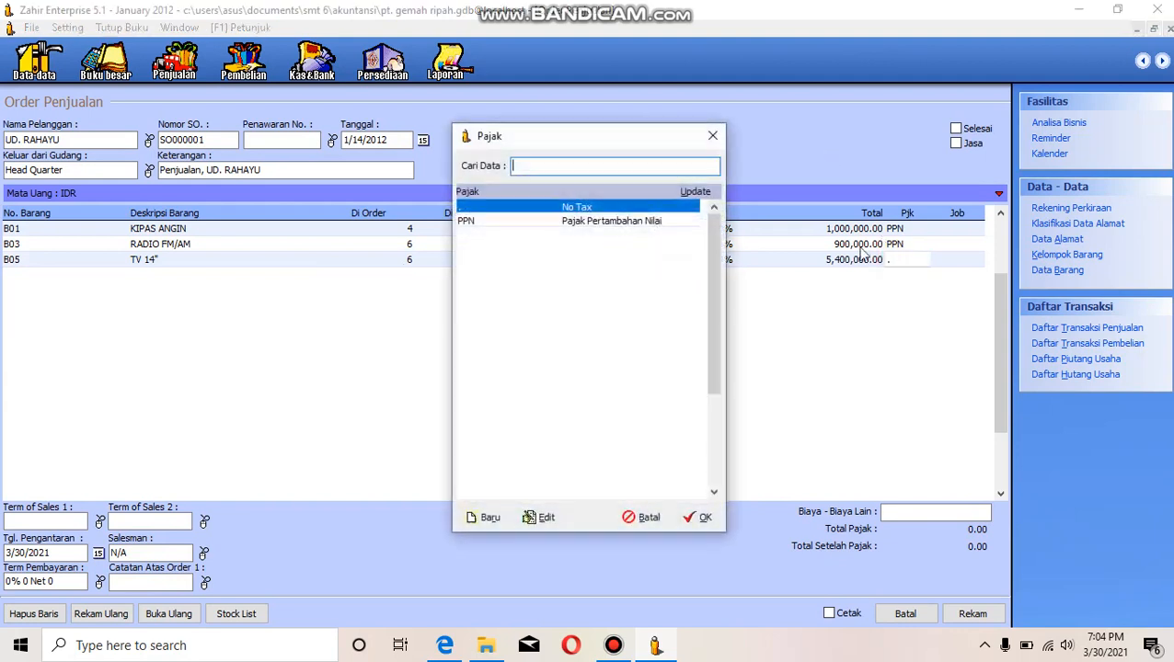
click(679, 222)
click(699, 523)
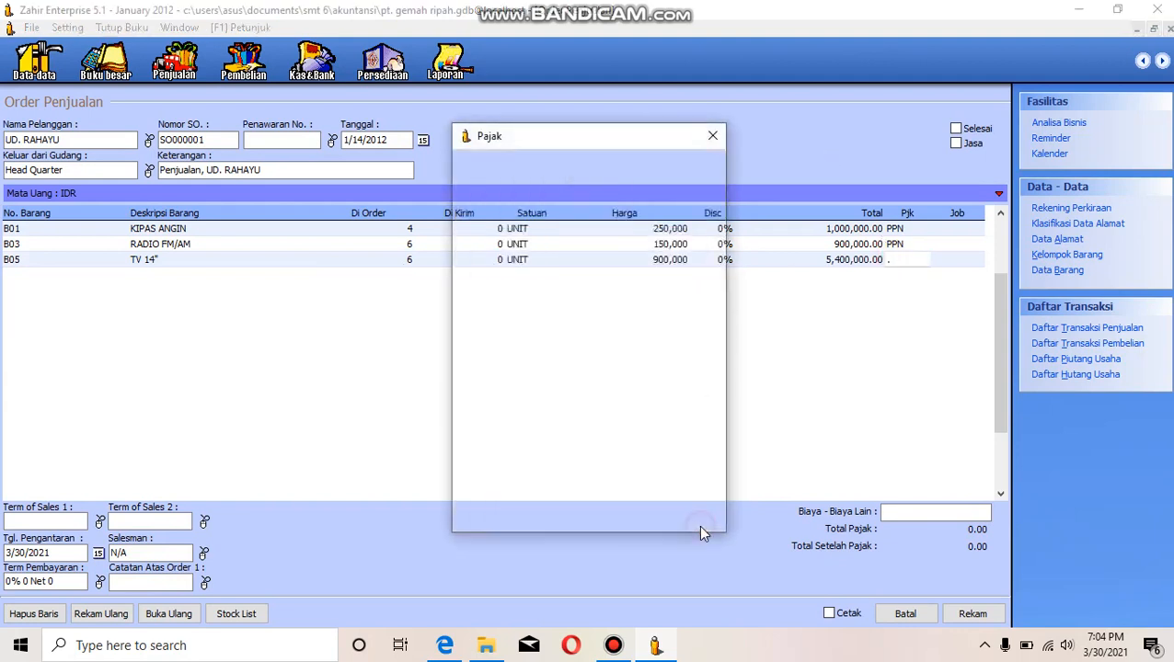
key(Return)
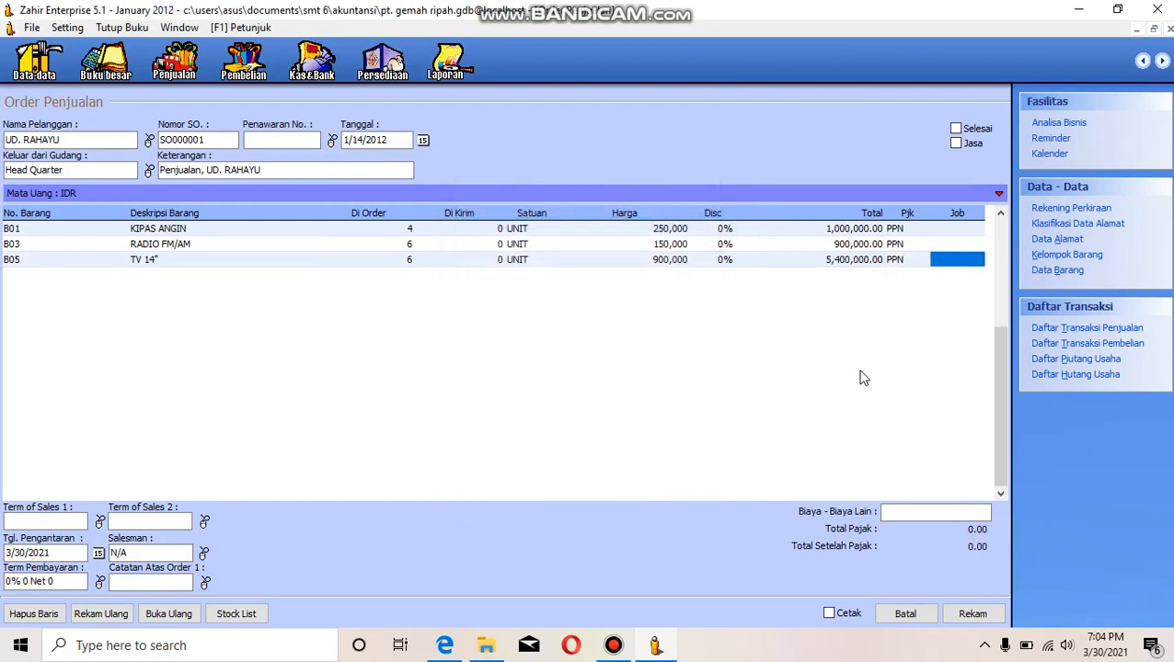
key(Return)
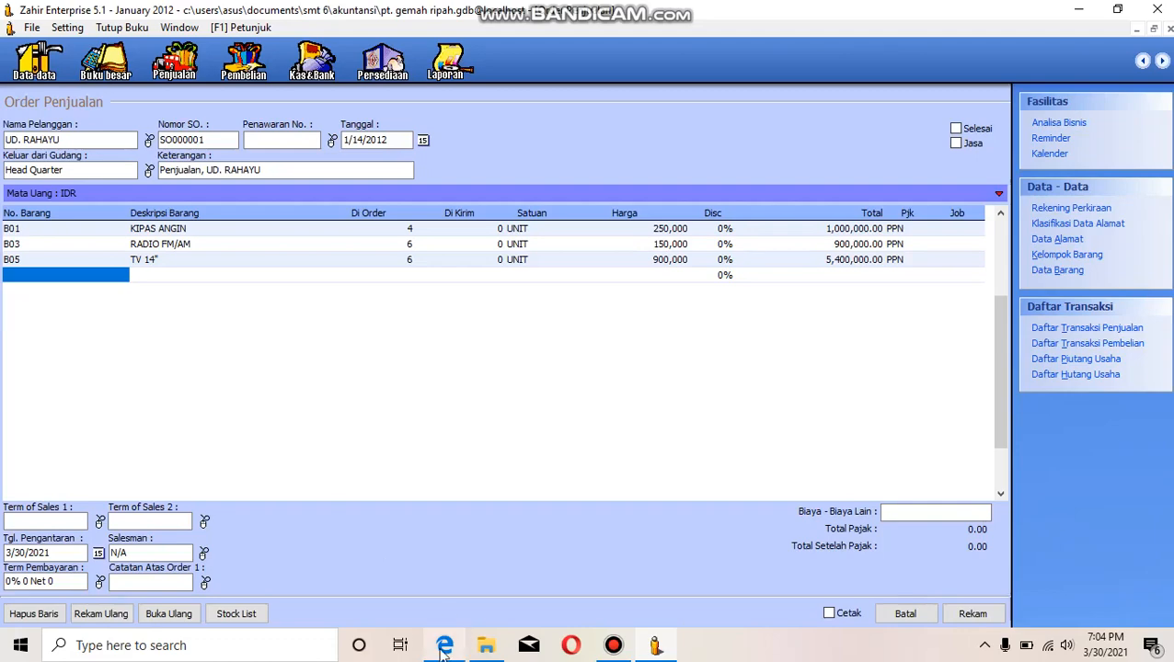
- Check the item table in the case-study PDF and add inventory item B06 MESIN CUCI as the fourth line
click(442, 591)
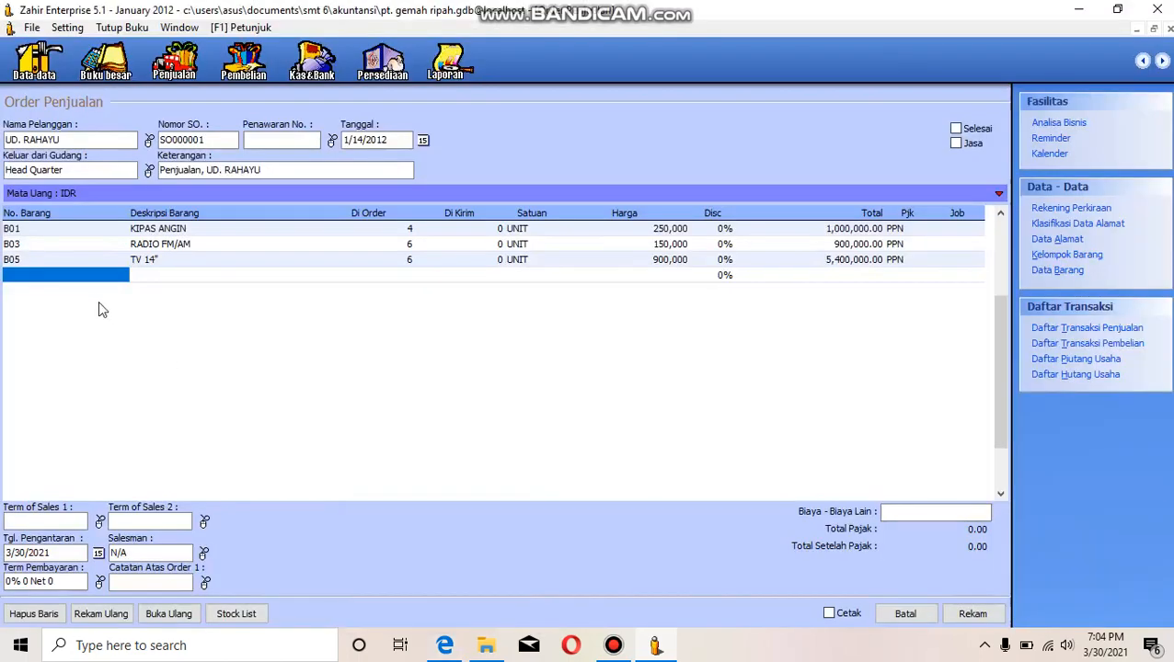
double_click(87, 275)
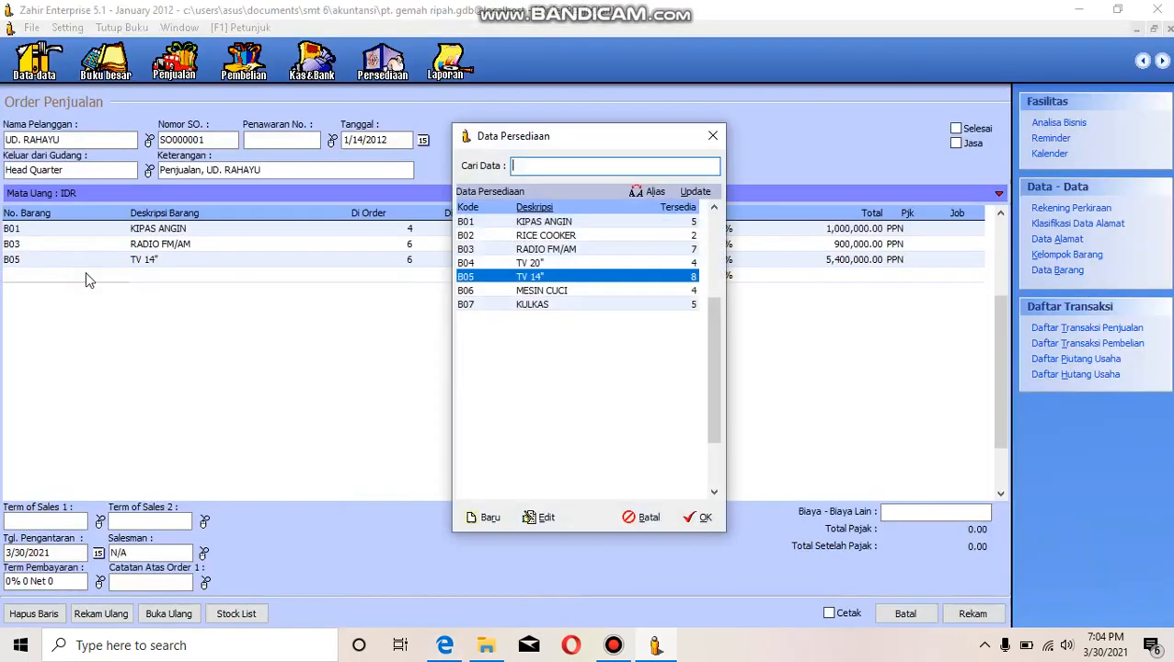
click(508, 290)
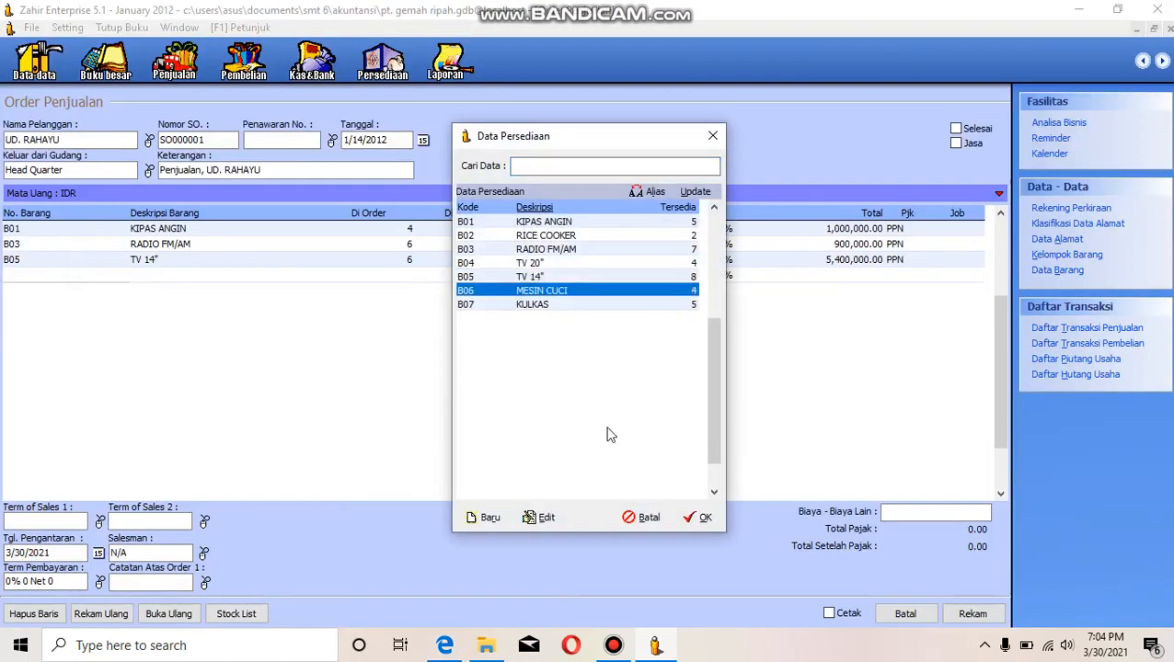
click(702, 517)
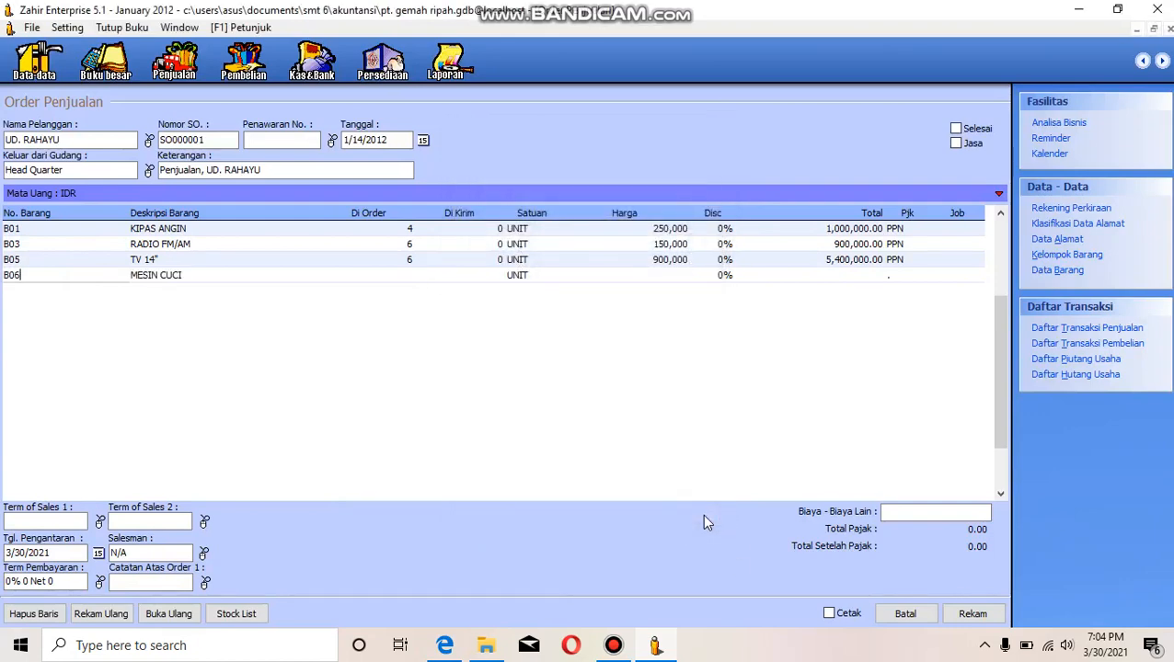
- Set the B06 MESIN CUCI line's ordered quantity to 3 and its unit price to 1,000,000
key(Return)
key(Return)
text(3)
key(Return)
key(Return)
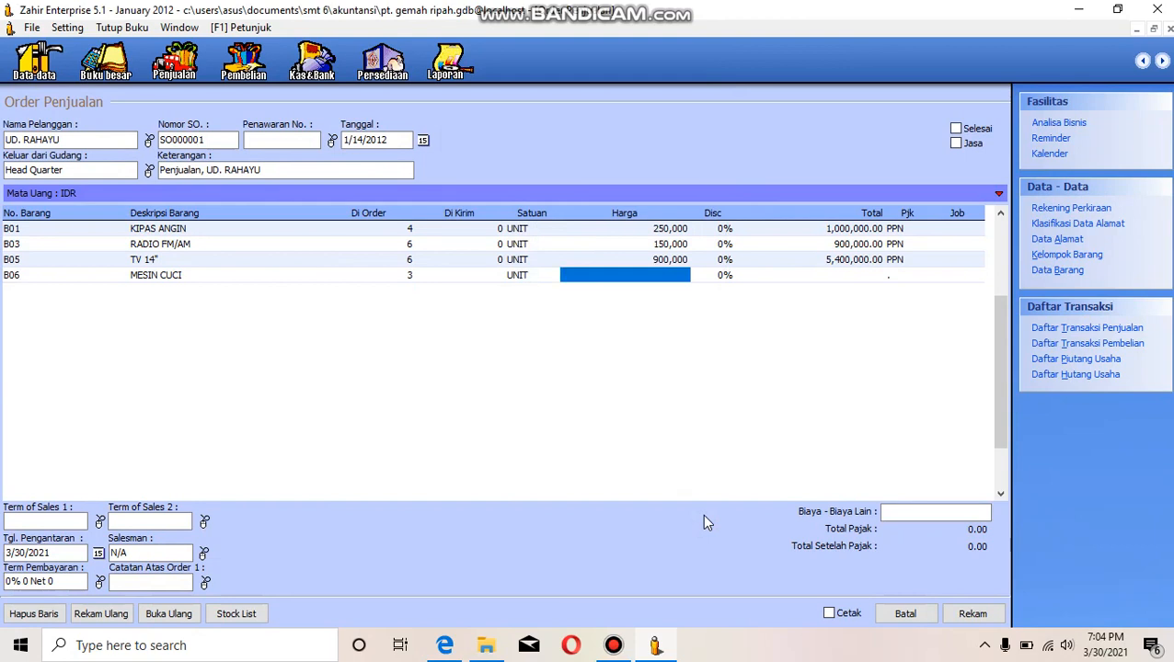
text(1)
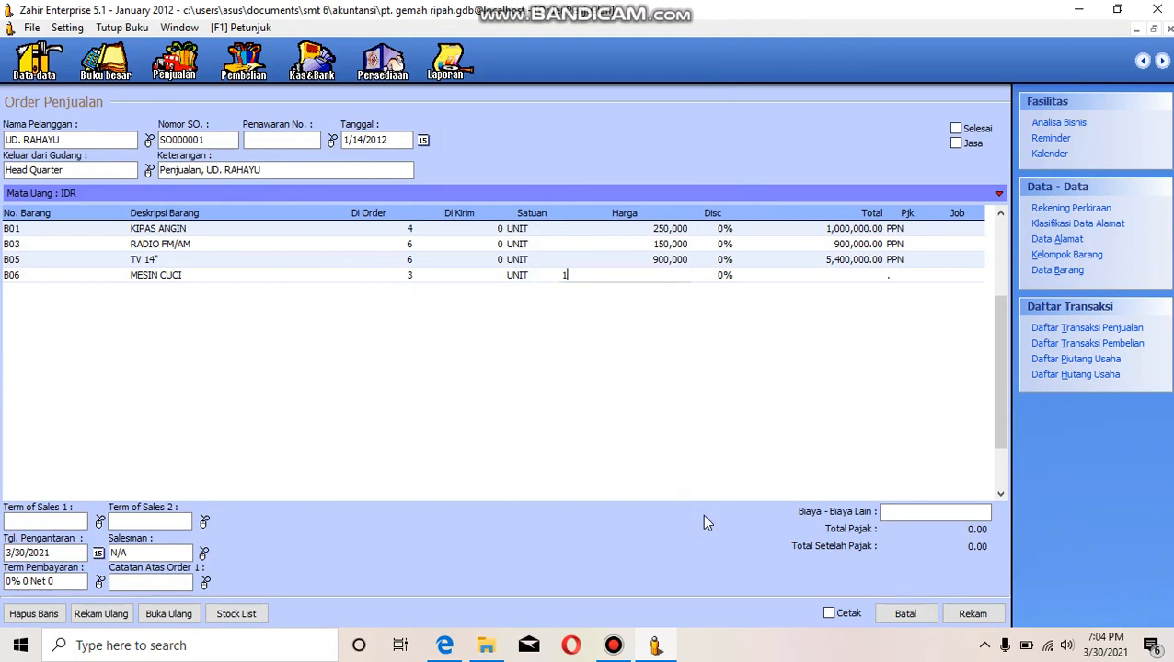
text(,000,000)
key(Return)
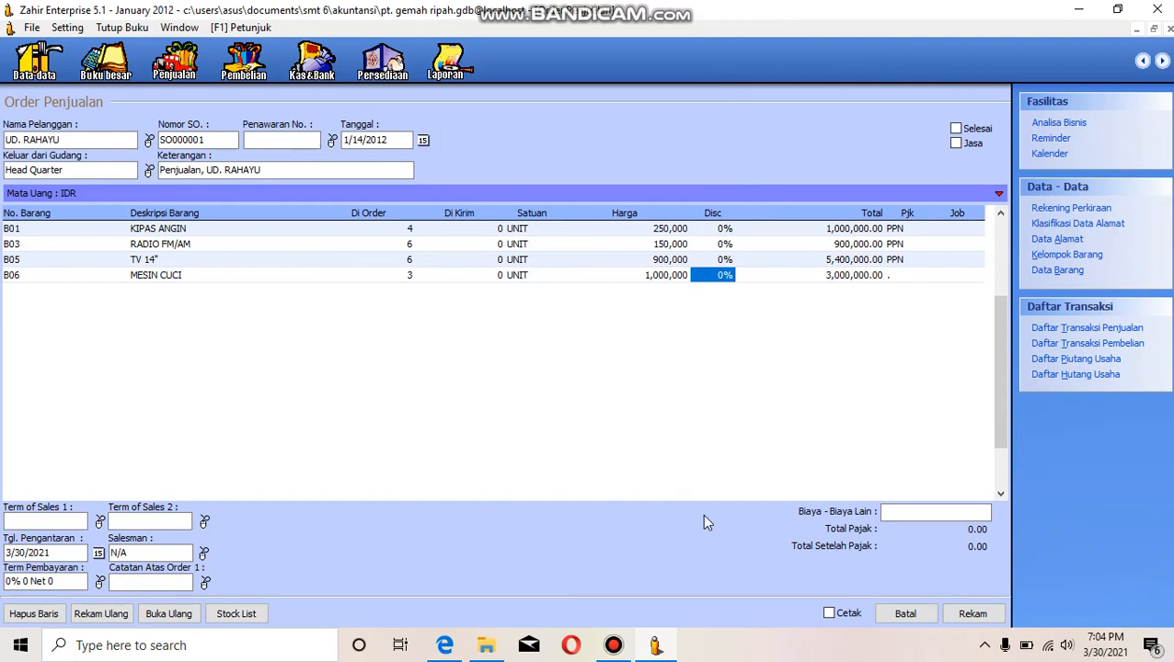
key(Return)
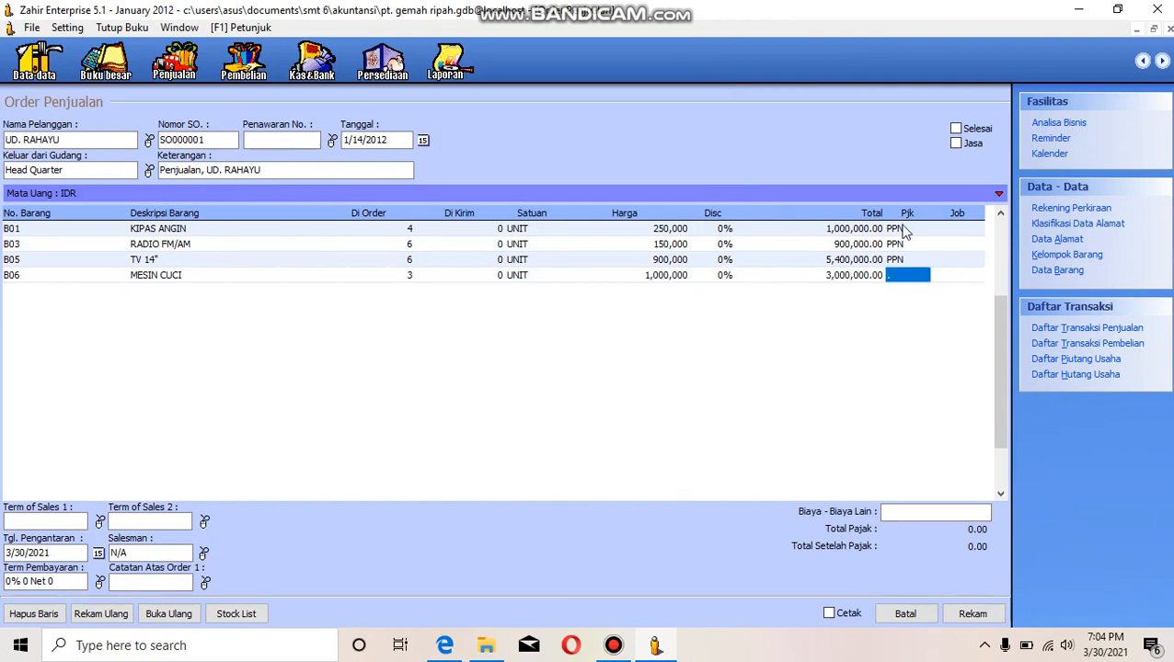
- Apply the PPN (Pajak Pertambahan Nilai) tax to the B06 MESIN CUCI line
double_click(901, 275)
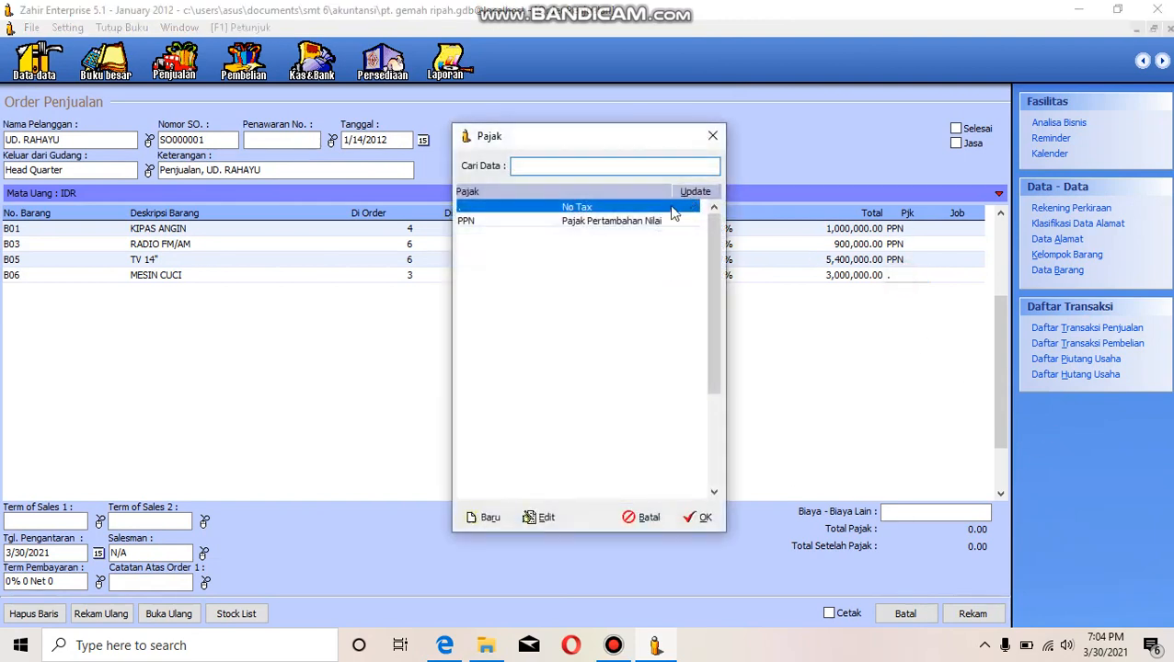
click(671, 221)
click(699, 517)
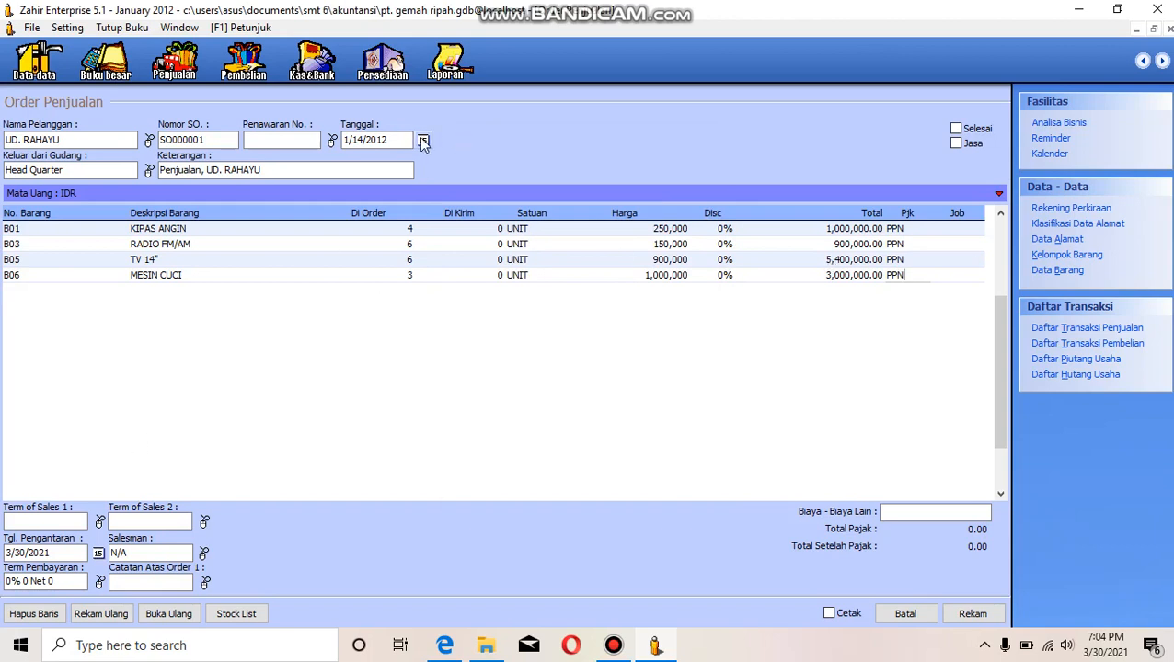
- Change the year of the sales order's delivery date (Tgl. Pengantaran) to 2012
click(97, 553)
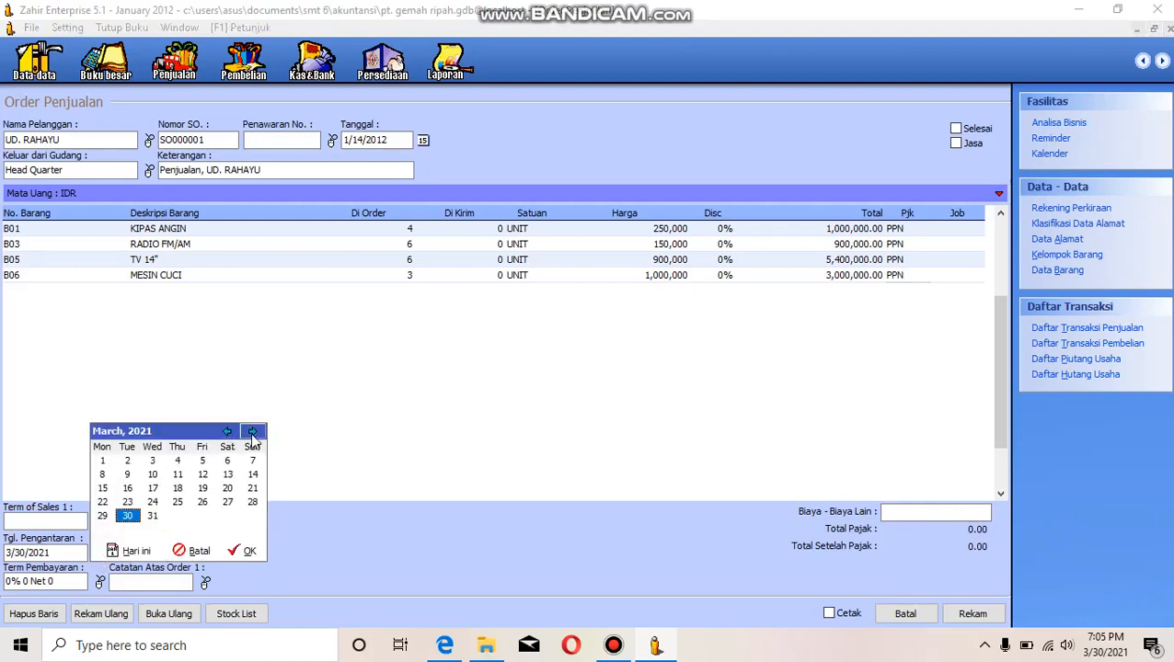
click(190, 550)
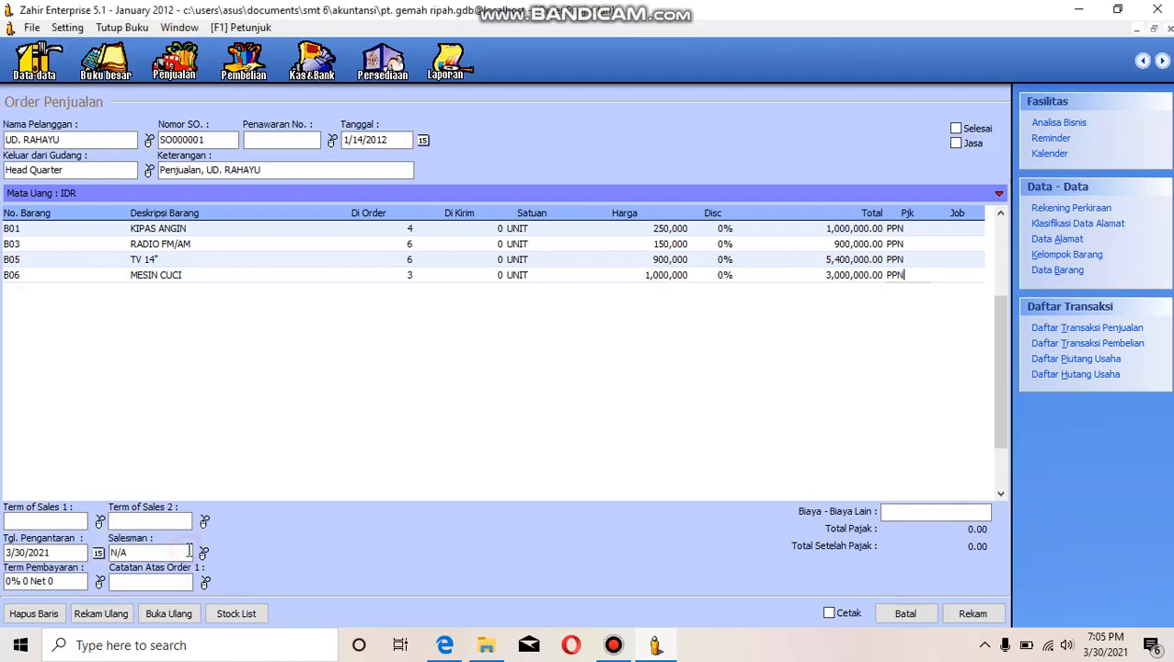
click(46, 552)
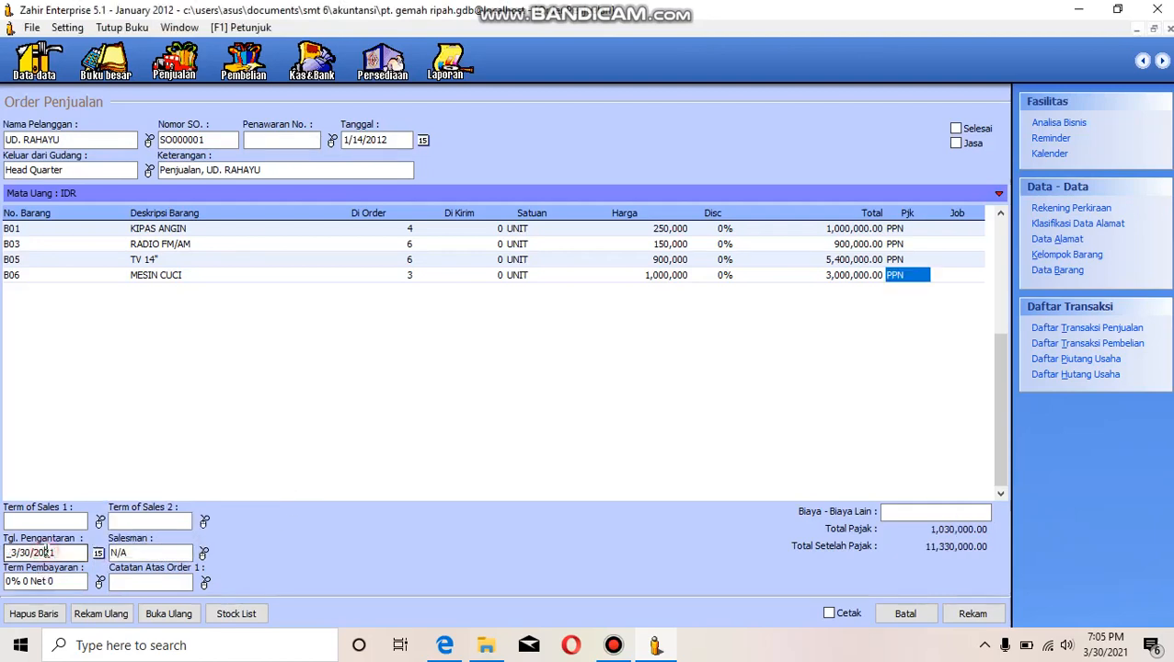
text(12)
click(159, 549)
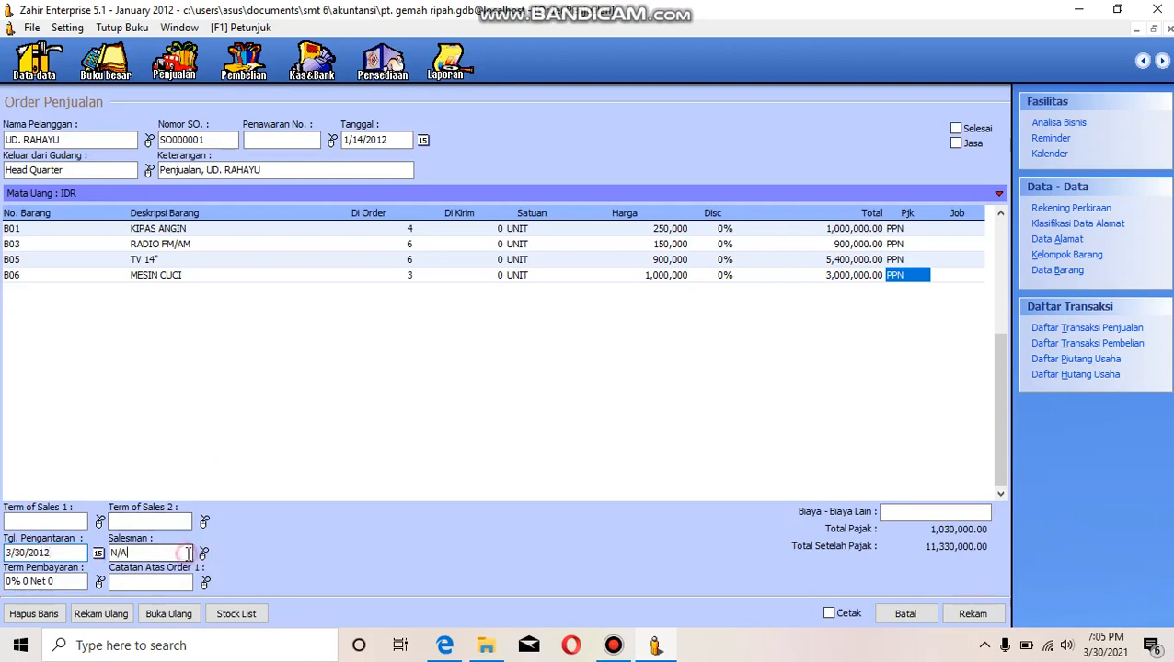
click(204, 555)
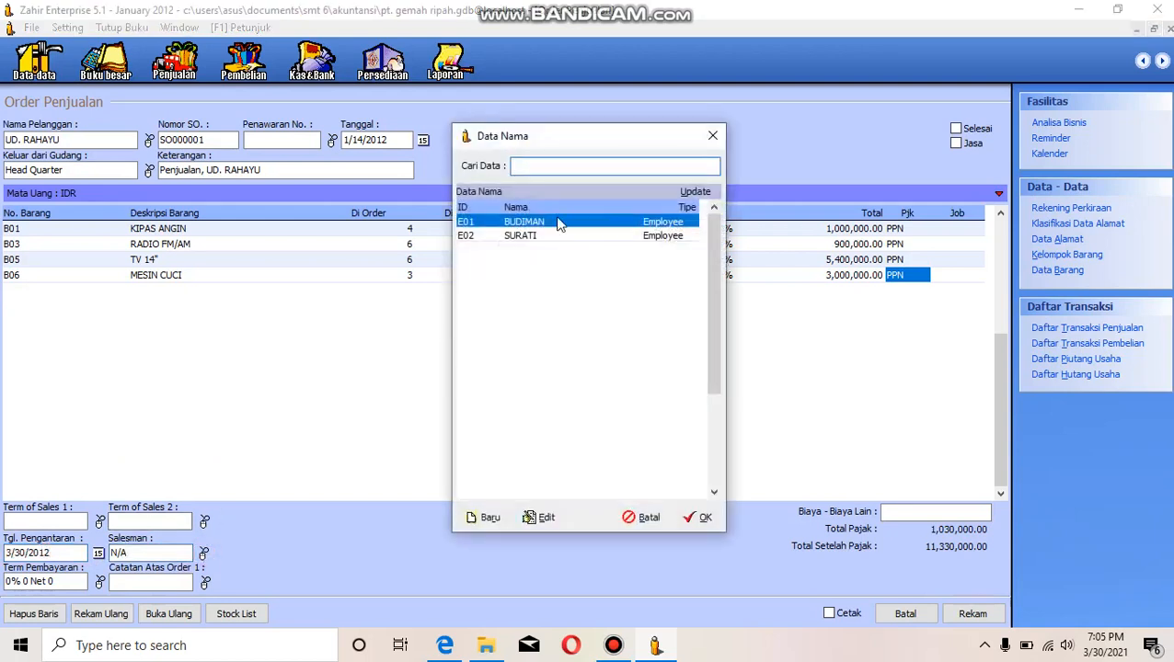
click(714, 135)
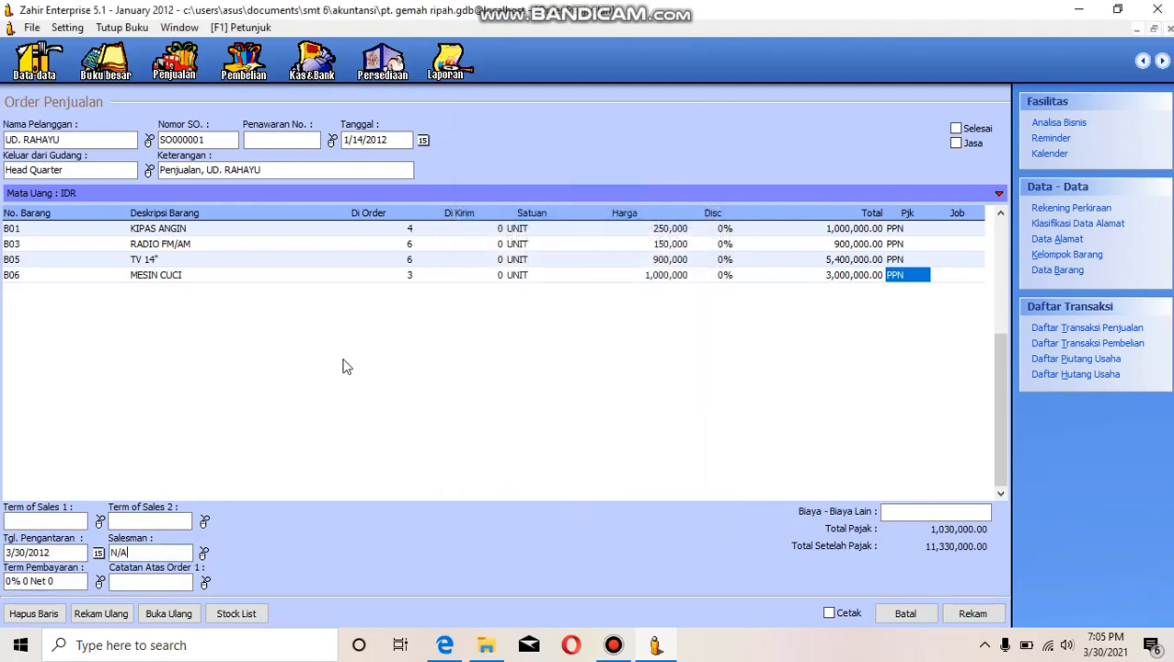
- Set the sales order's delivery date (Tgl. Pengantaran) to 14 January 2012
click(98, 553)
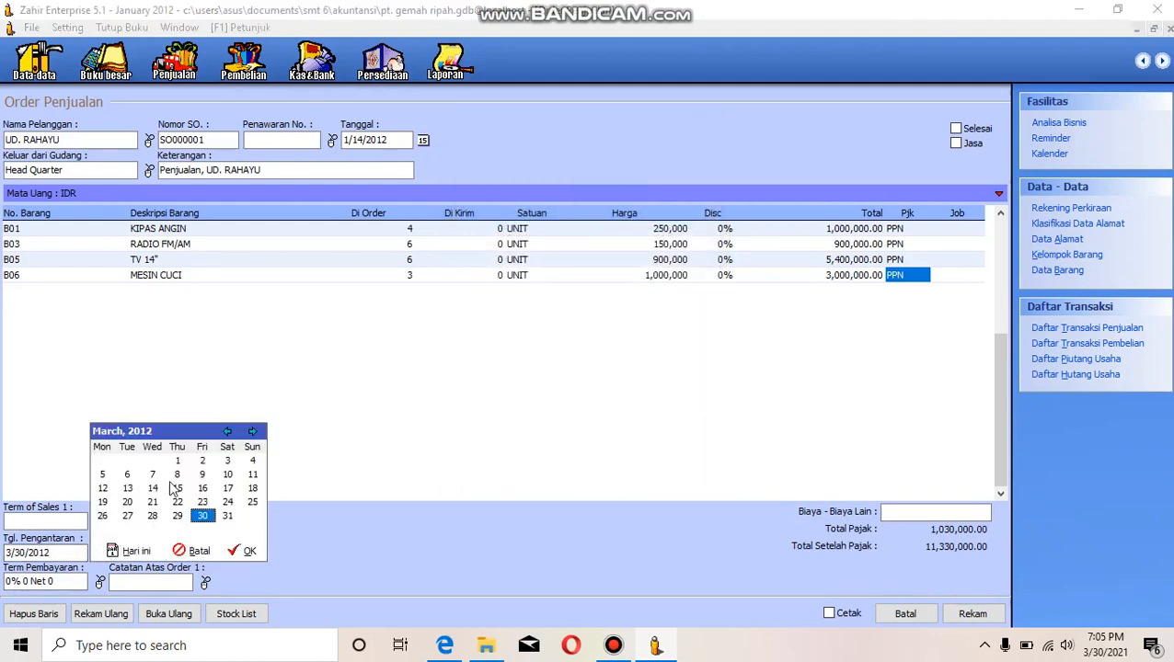
click(226, 431)
click(226, 431)
click(227, 488)
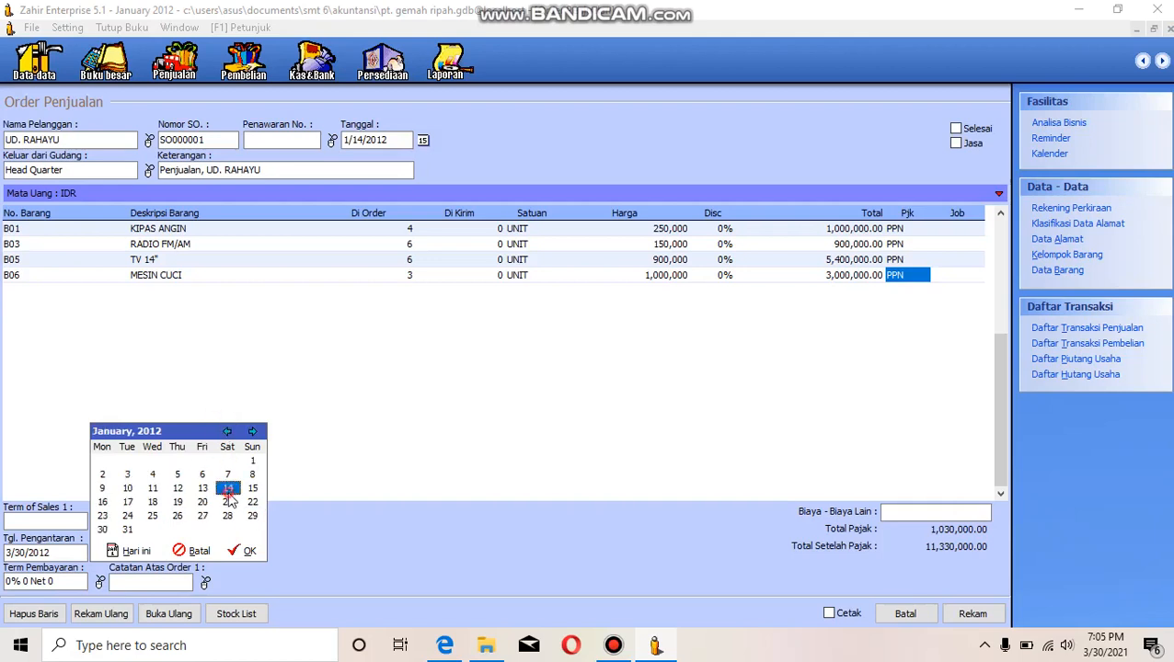
click(249, 553)
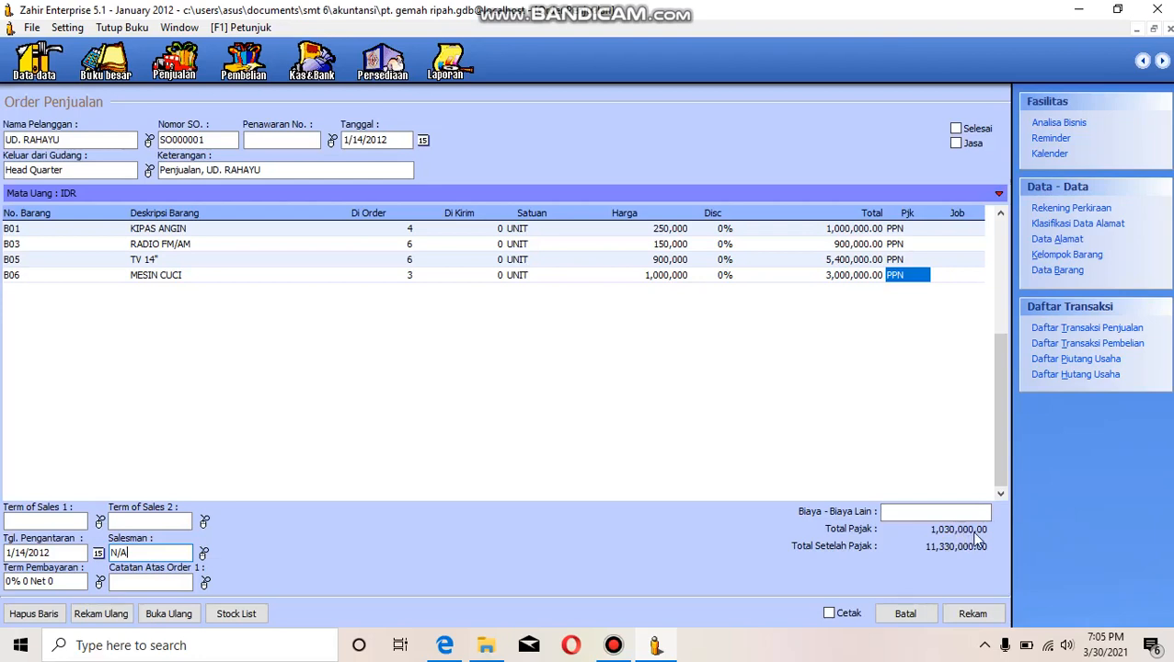
- Record UD. Rahayu's sales order and close the order form
click(969, 617)
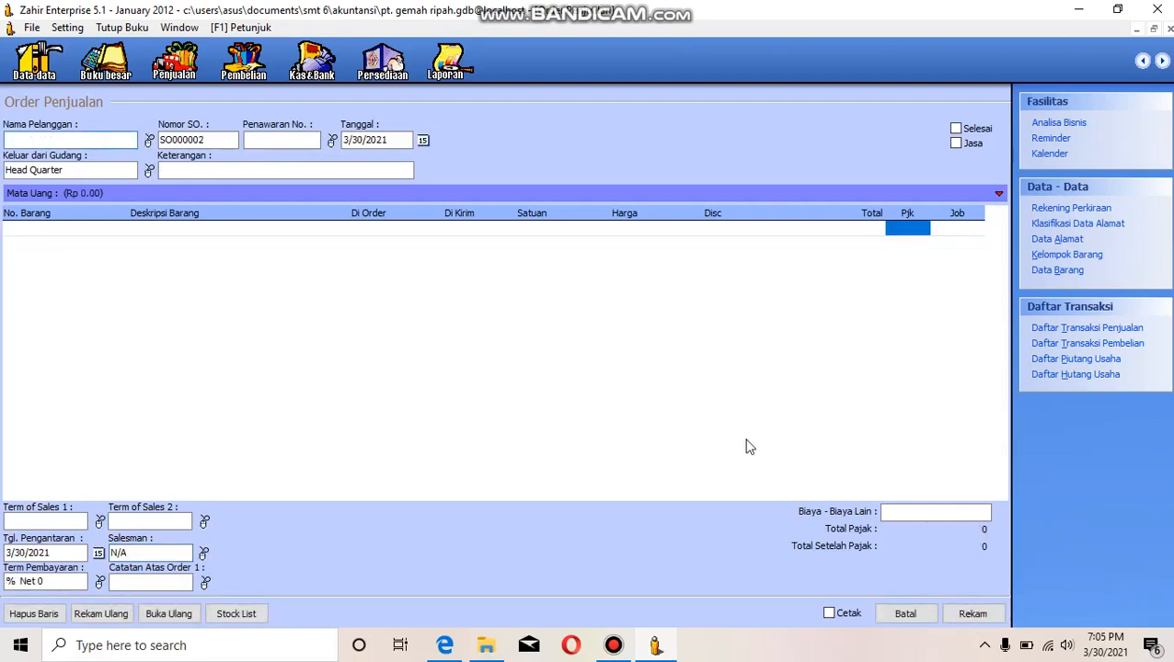
click(1169, 30)
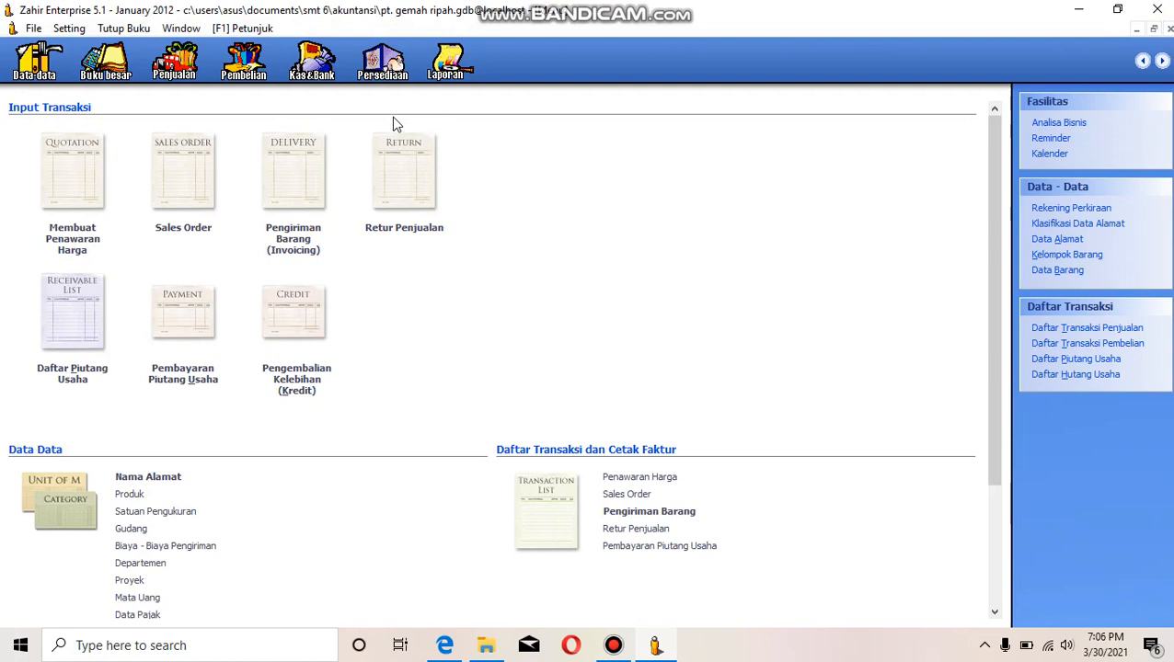
- Open a new Pengiriman Barang (Invoicing) form and bring up its customer list
click(292, 238)
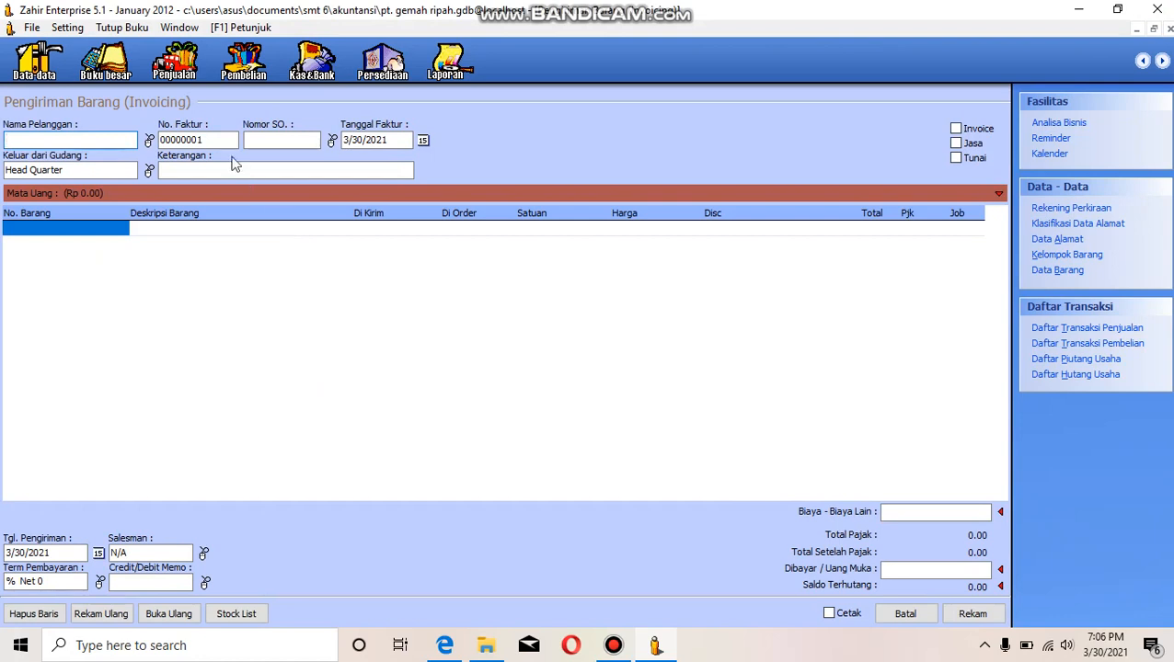
click(149, 140)
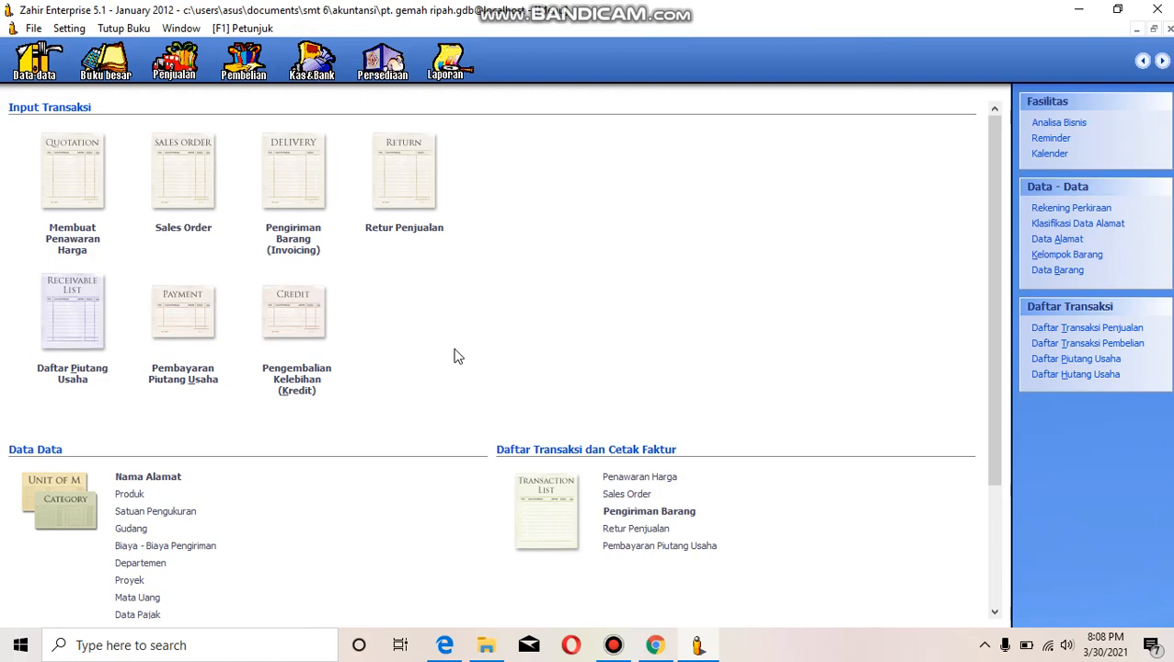
- Switch to the case-study PDF in the browser to review the January 2012 sales transactions, and return to Zahir
click(445, 647)
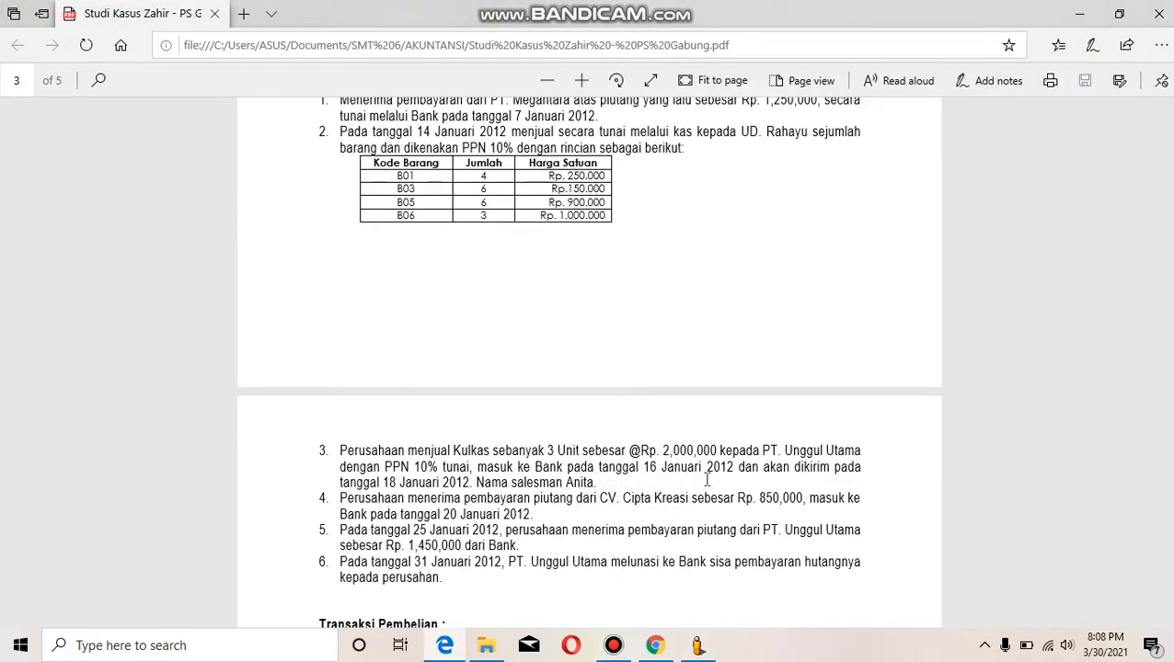
click(701, 647)
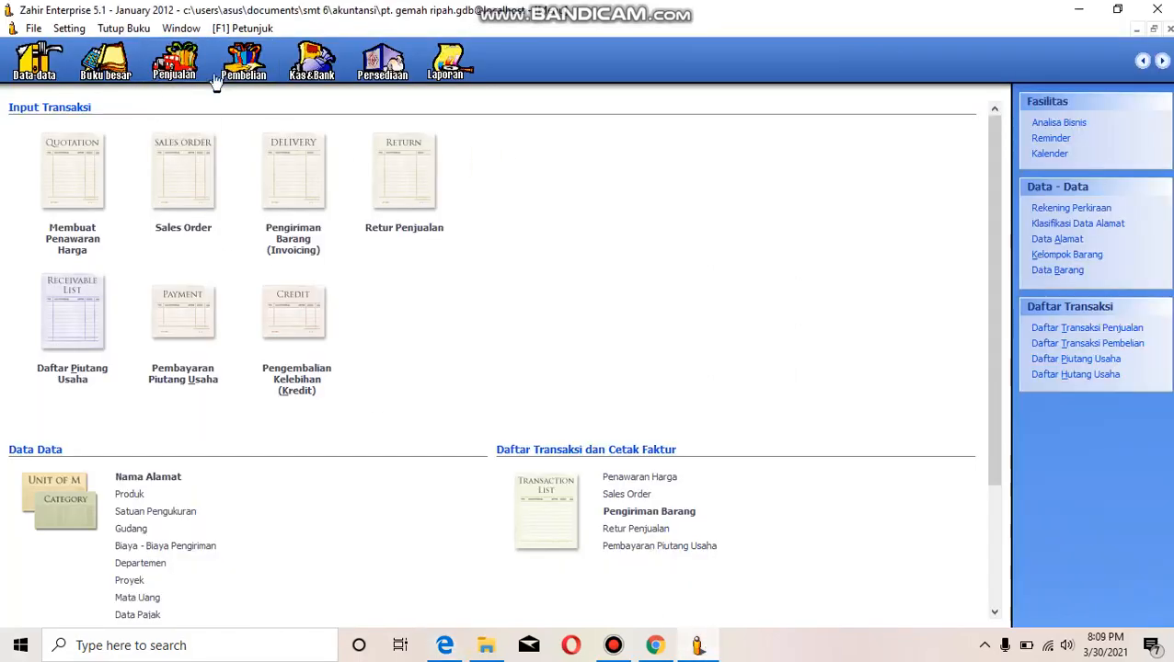
- Start a new sales order and select UD. RAHAYU in its customer list
click(185, 223)
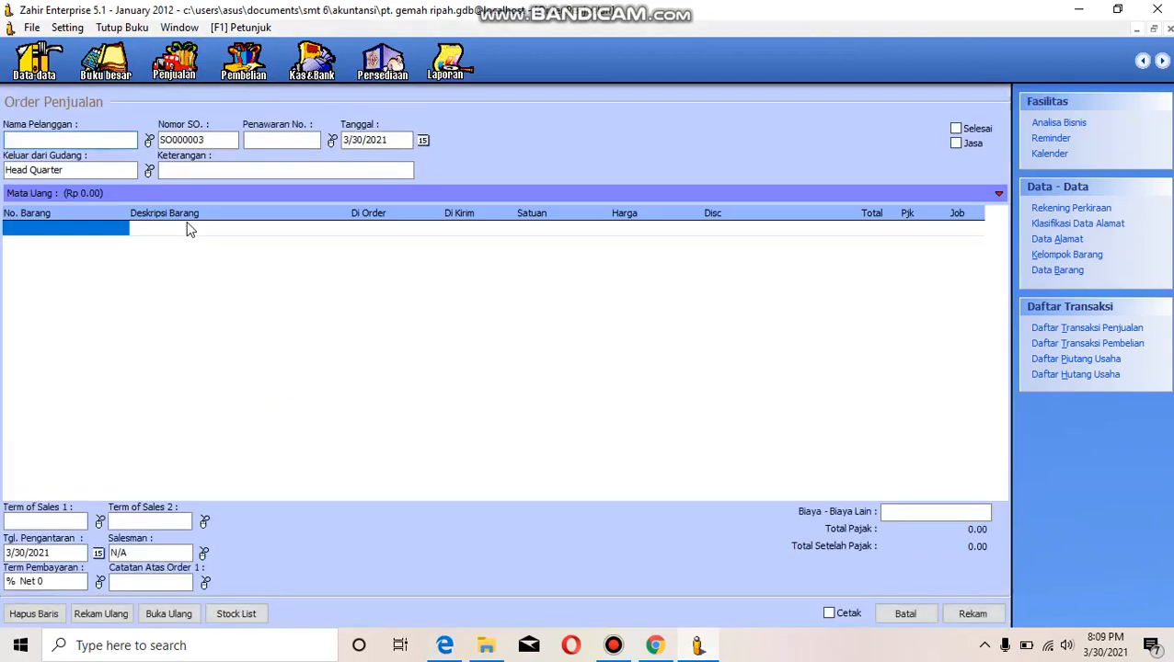
click(149, 140)
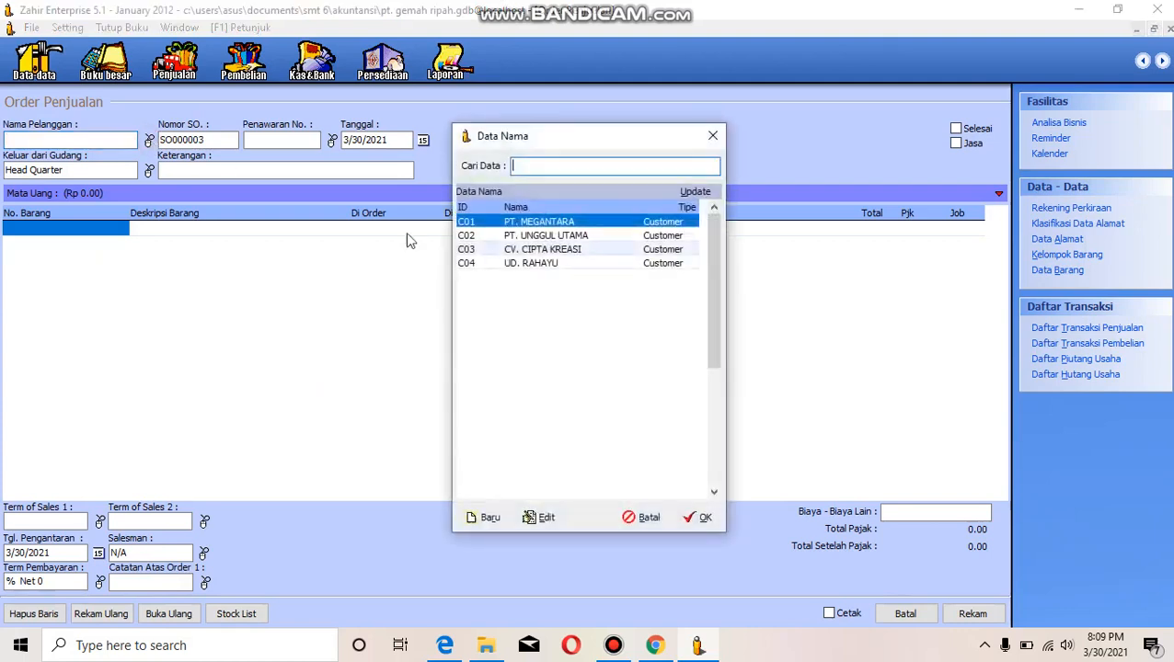
click(616, 264)
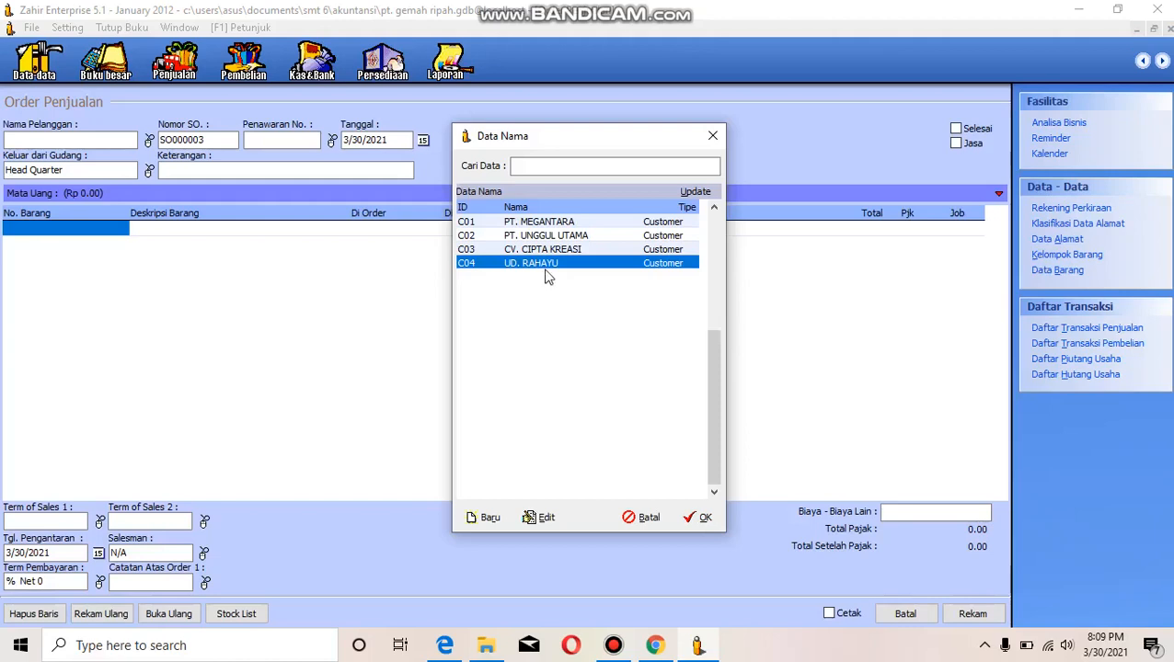
click(493, 521)
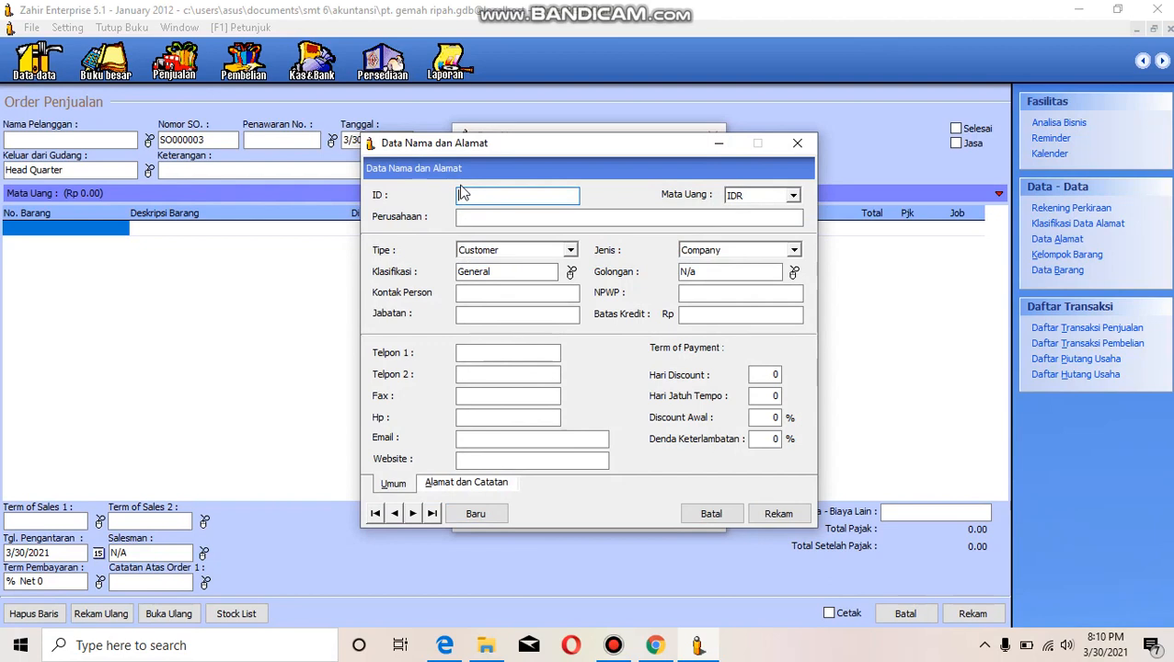
text(C05)
click(652, 138)
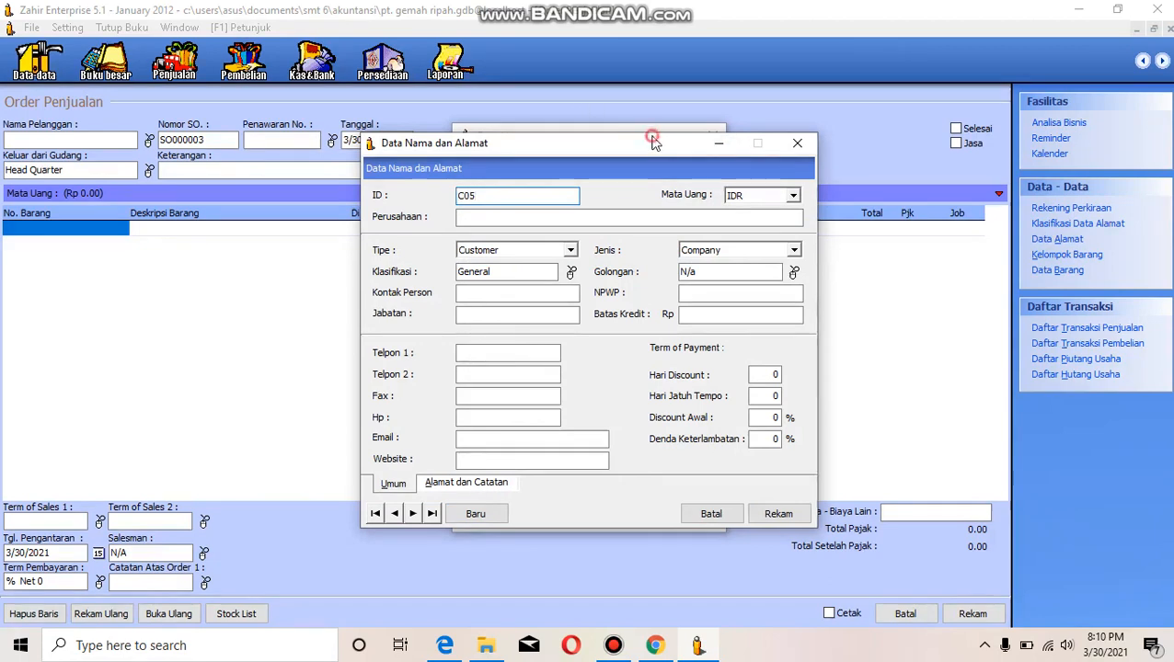
drag(651, 138, 930, 112)
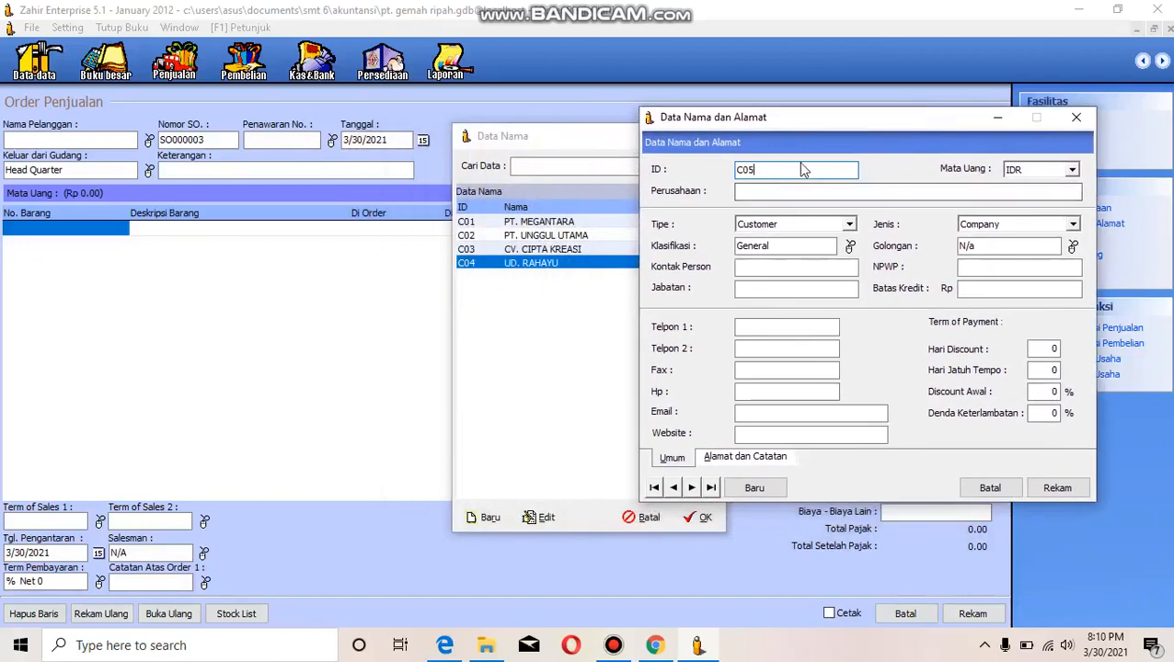
drag(844, 119, 555, 127)
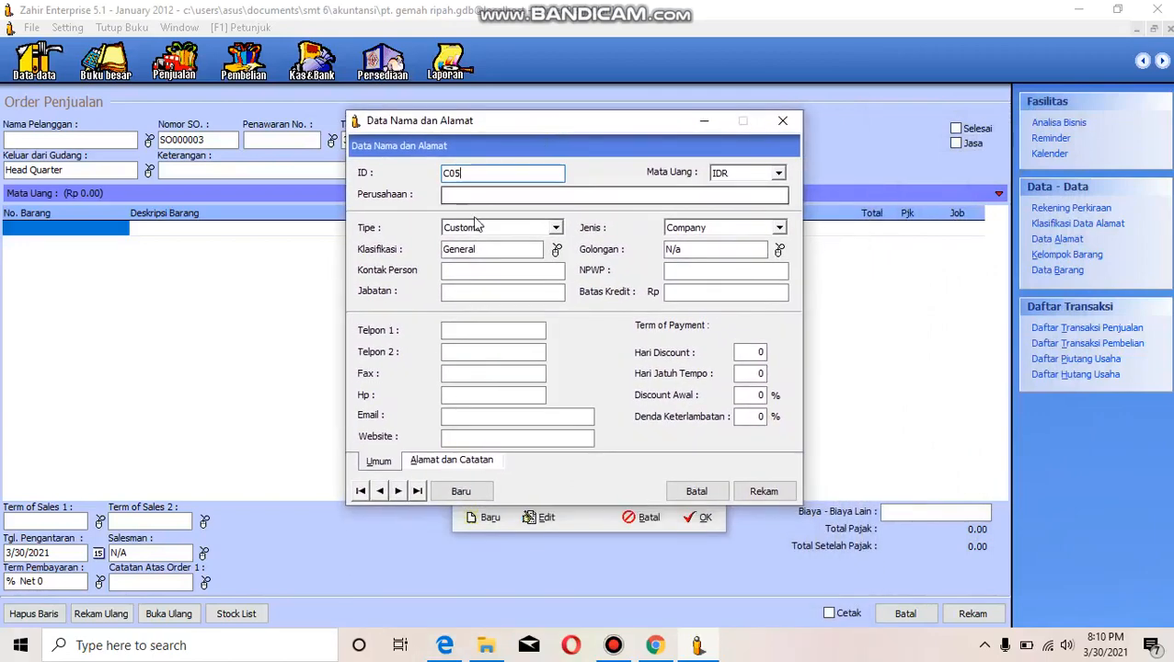
click(460, 193)
text(UD )
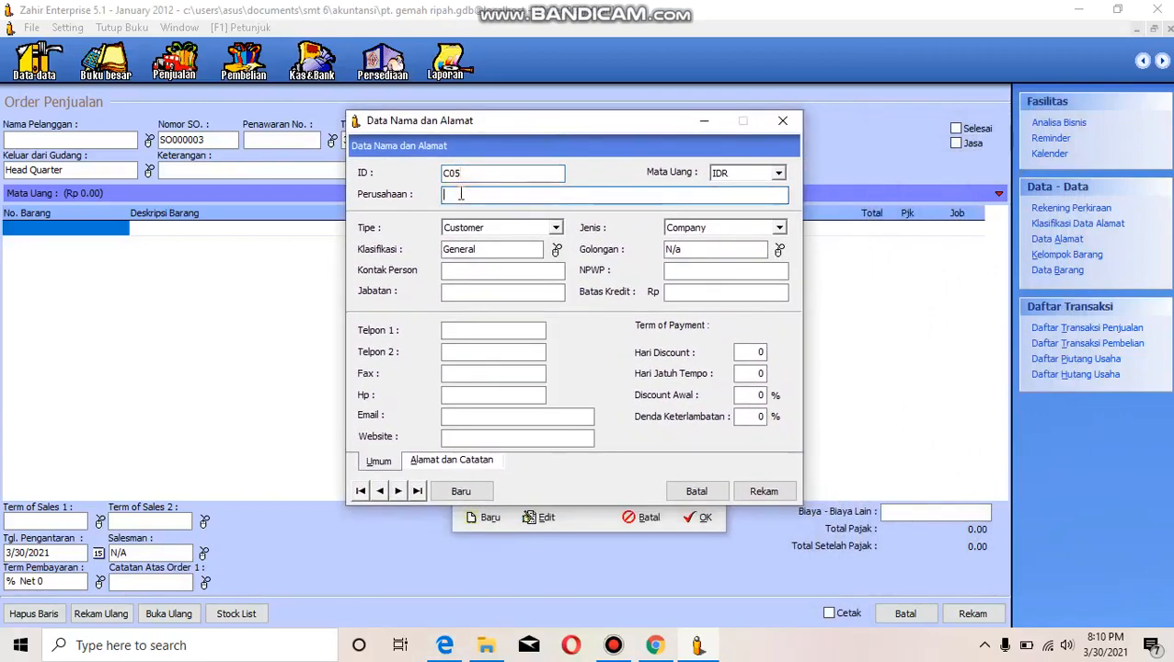
text(Y)
key(BackSpace)
text(RAHAYU)
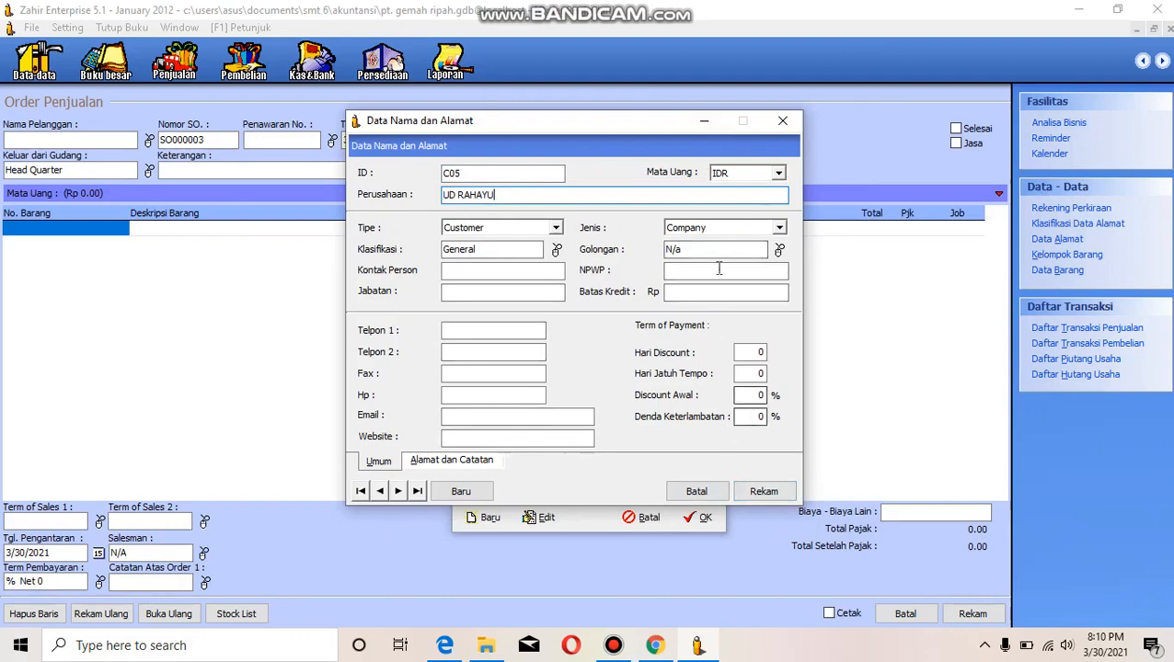
click(782, 120)
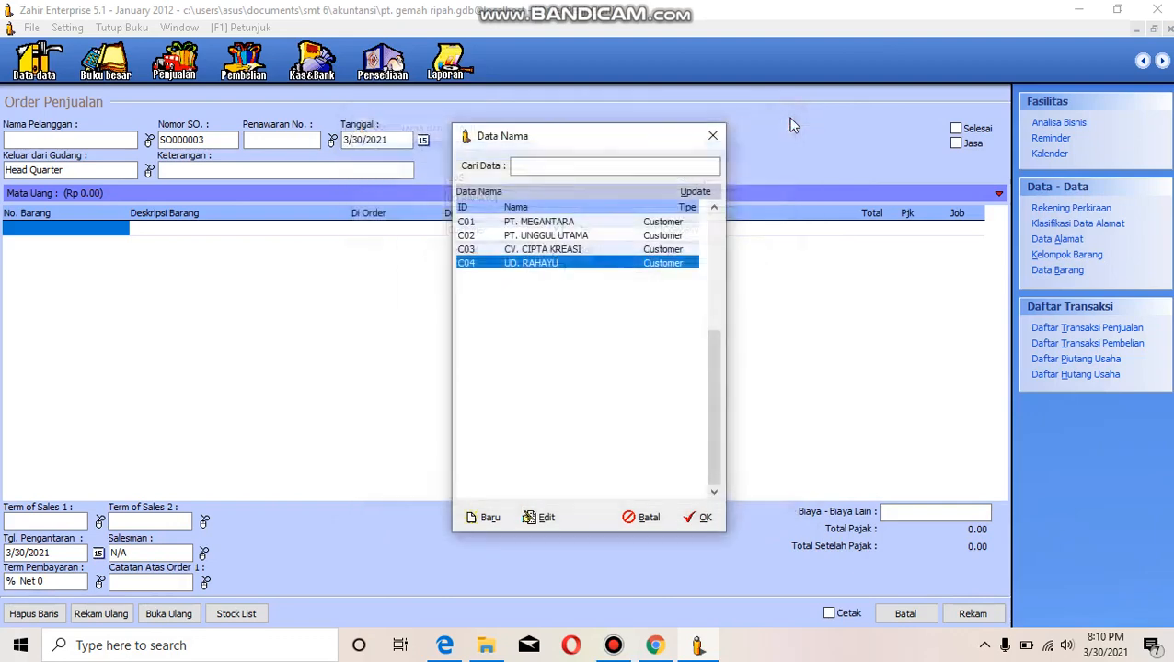
- Use UD. RAHAYU as the sales order's customer and change the year of the order date (Tanggal) to 2012
click(701, 521)
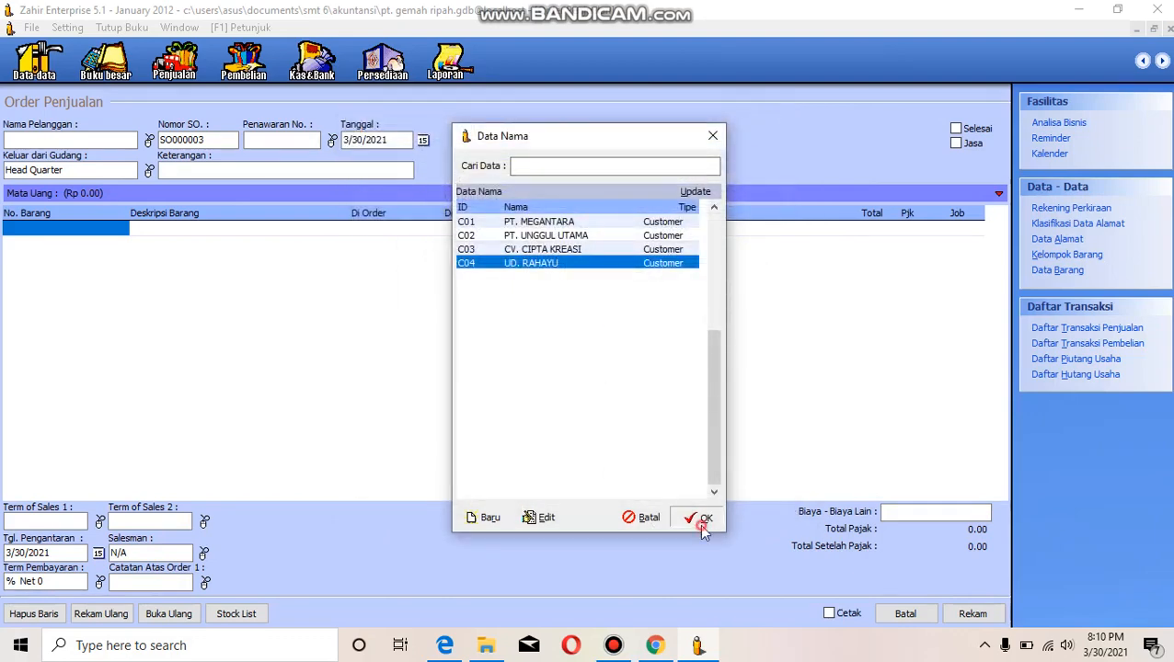
click(382, 140)
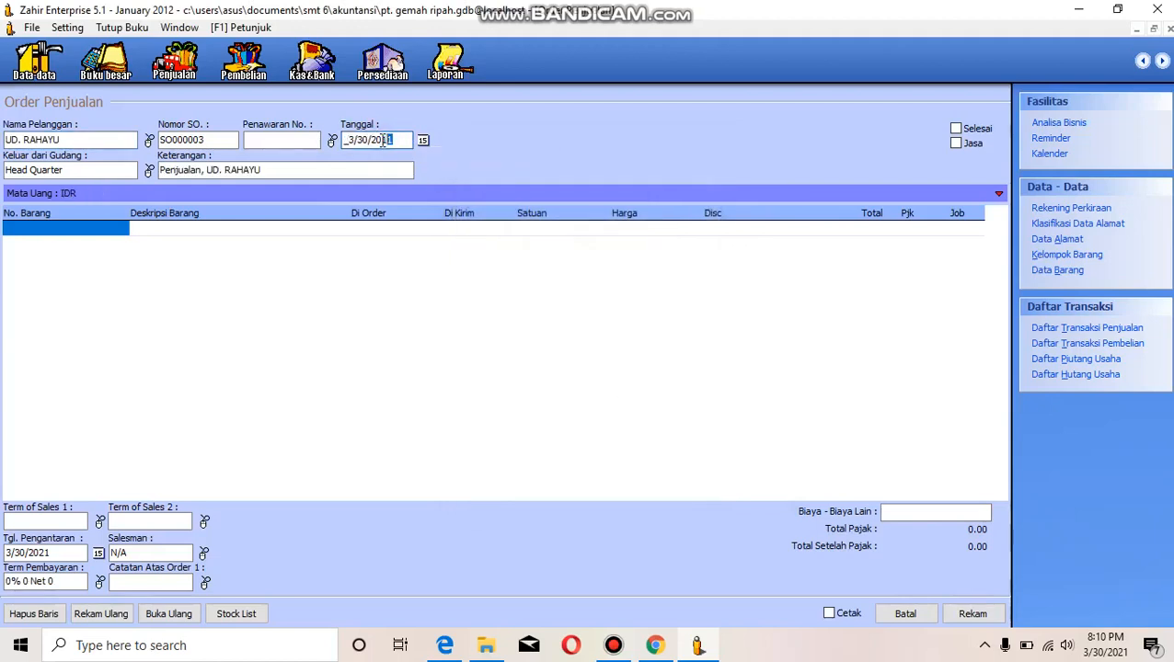
text(2)
- Add item B01 KIPAS ANGIN to the first line of the sales order with an ordered quantity of 4
click(94, 227)
double_click(94, 226)
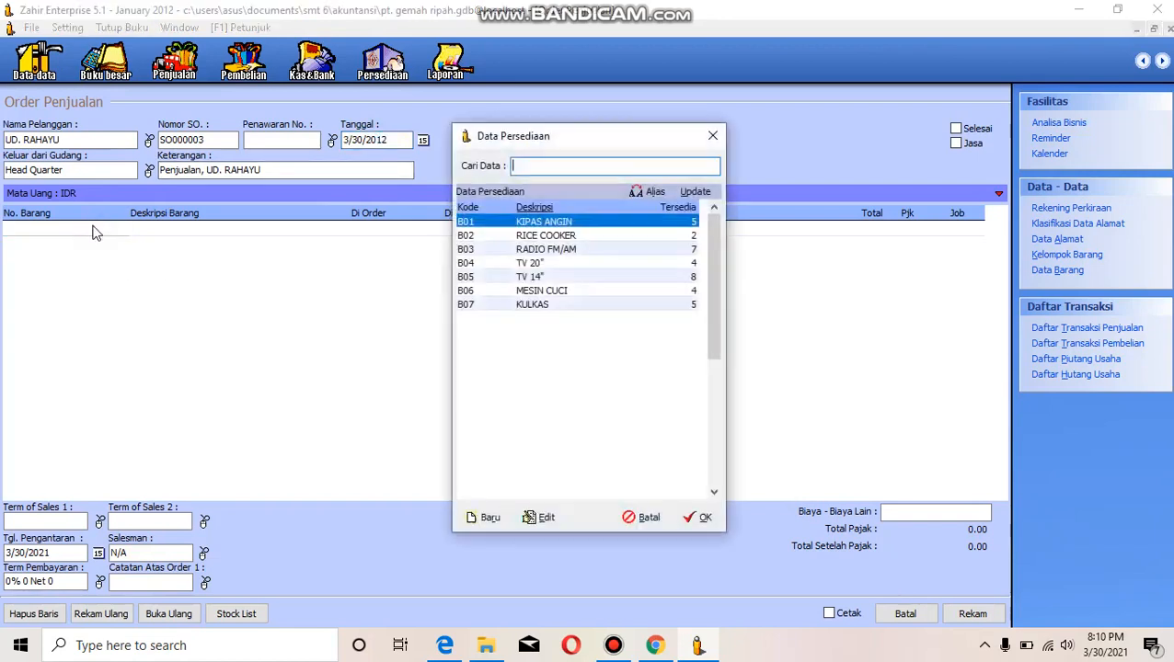
click(701, 518)
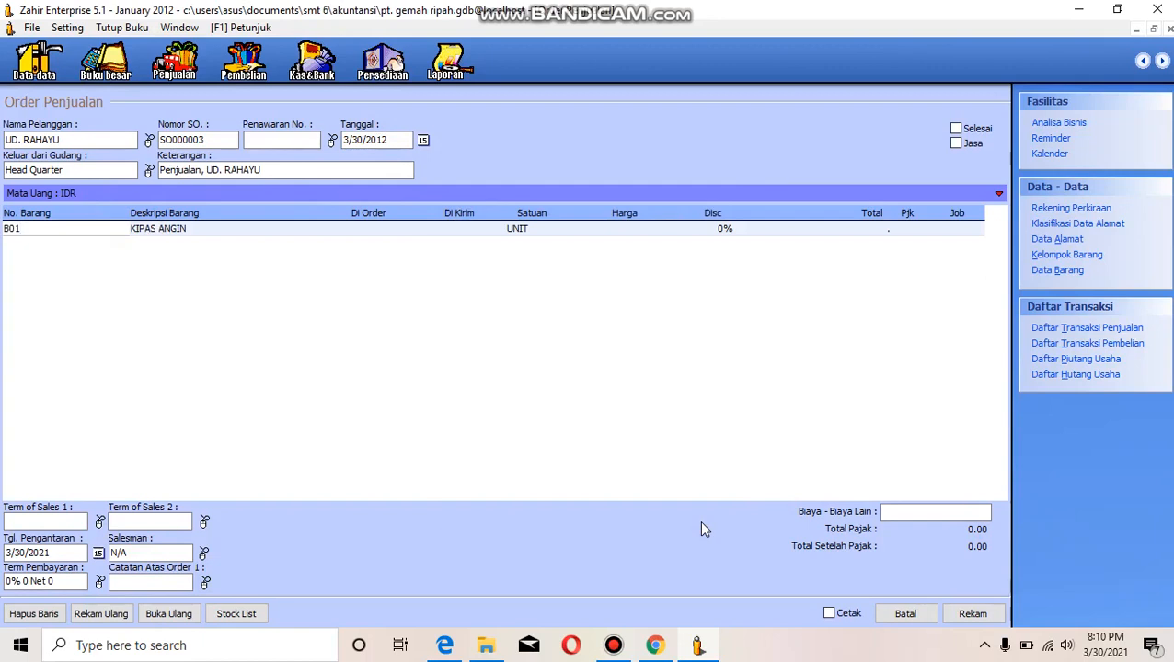
key(Return)
key(Return)
text(4)
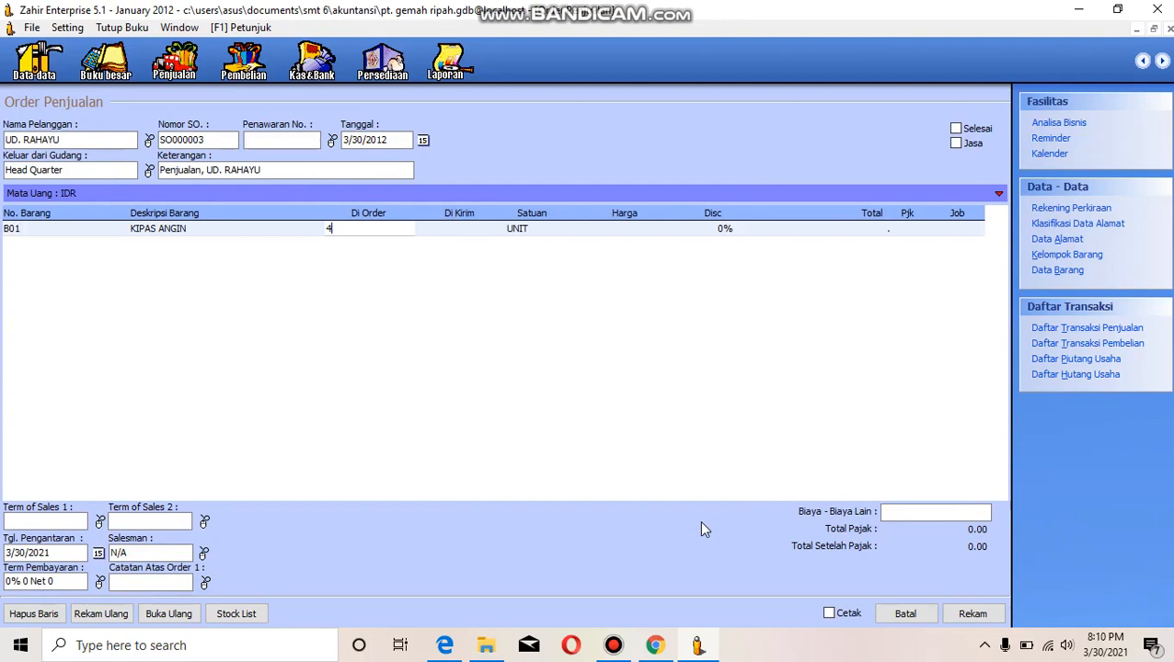
key(Return)
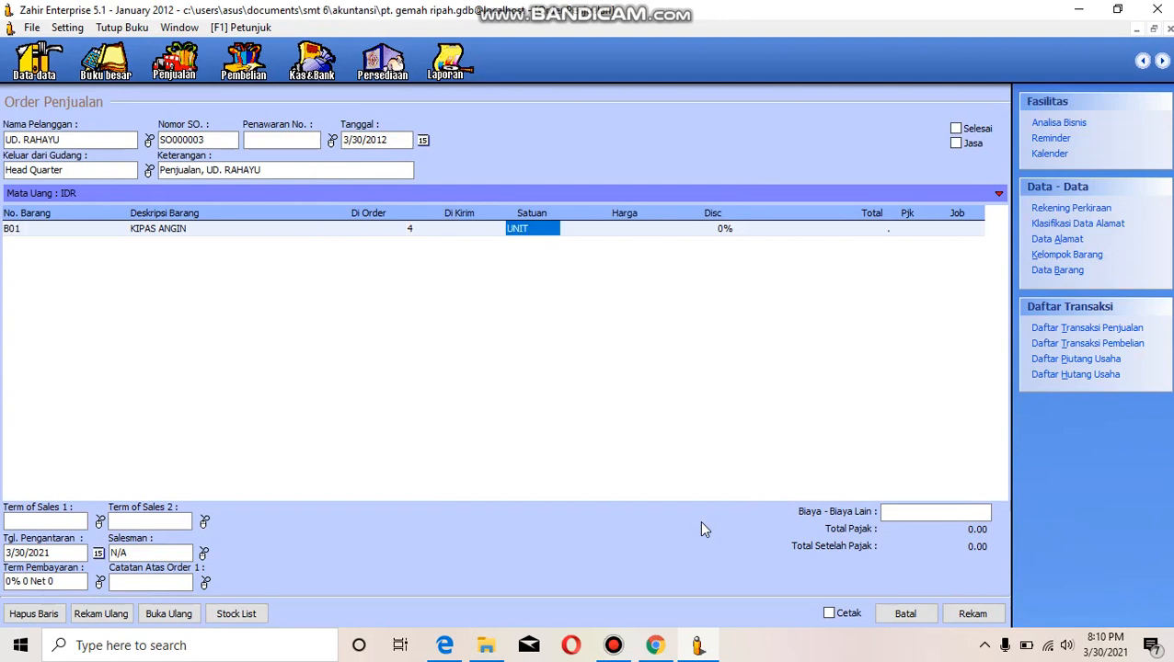
key(Return)
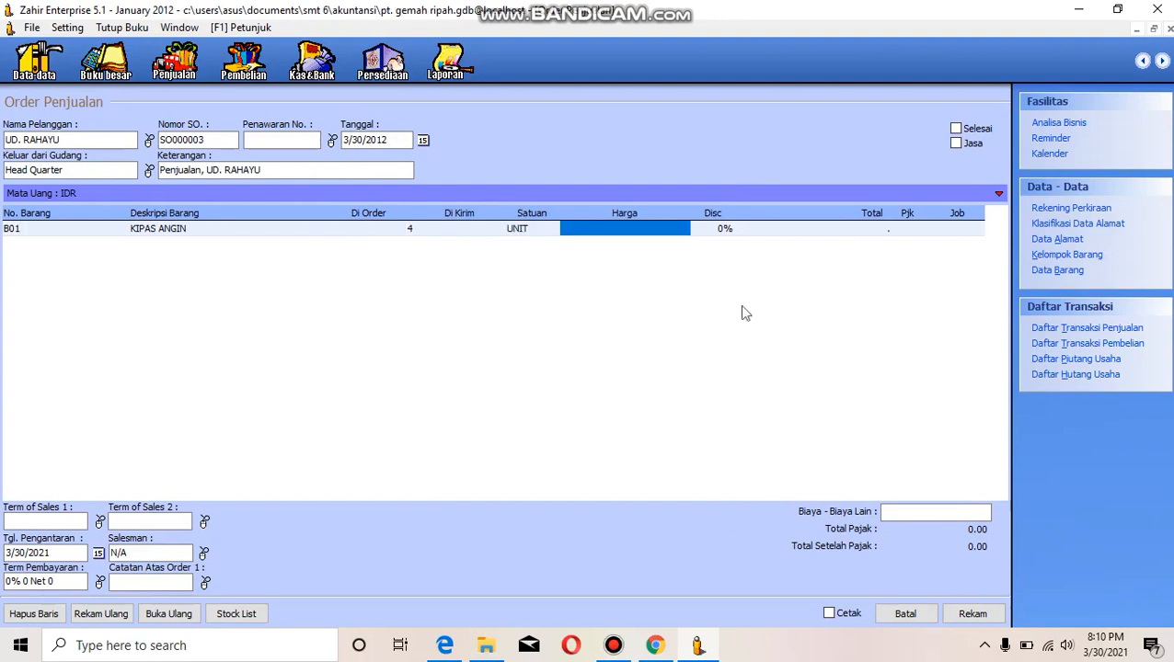
- Set the KIPAS ANGIN line's unit price to 250,000 and apply PPN tax to it
click(639, 228)
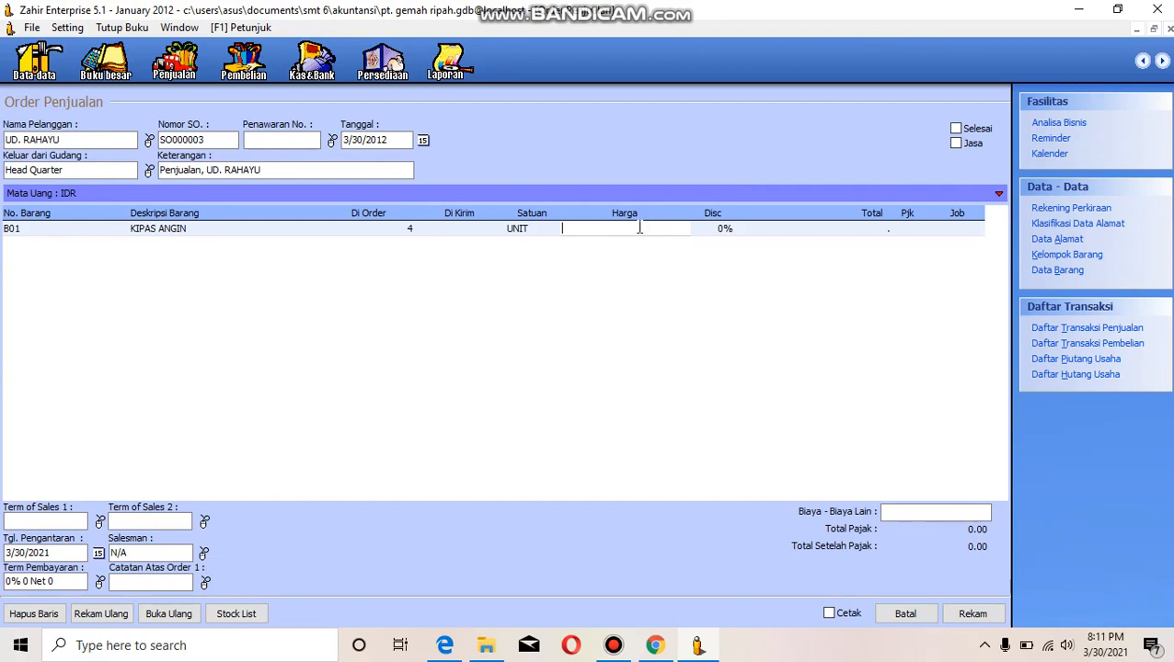
text(250000)
key(Tab)
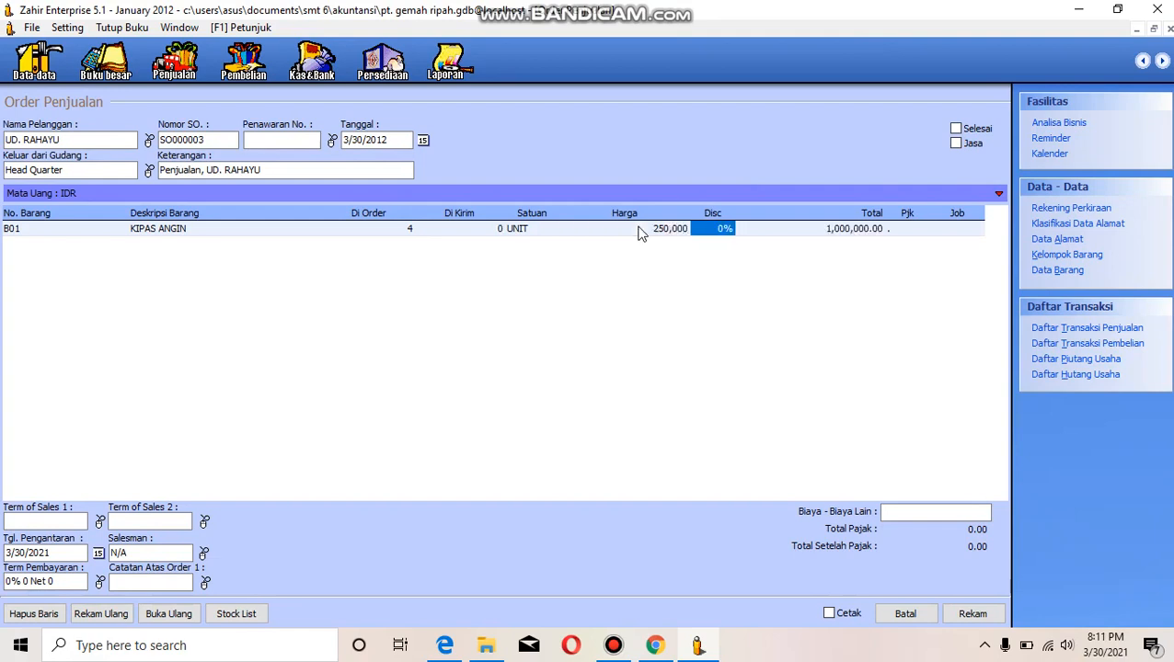
key(Tab)
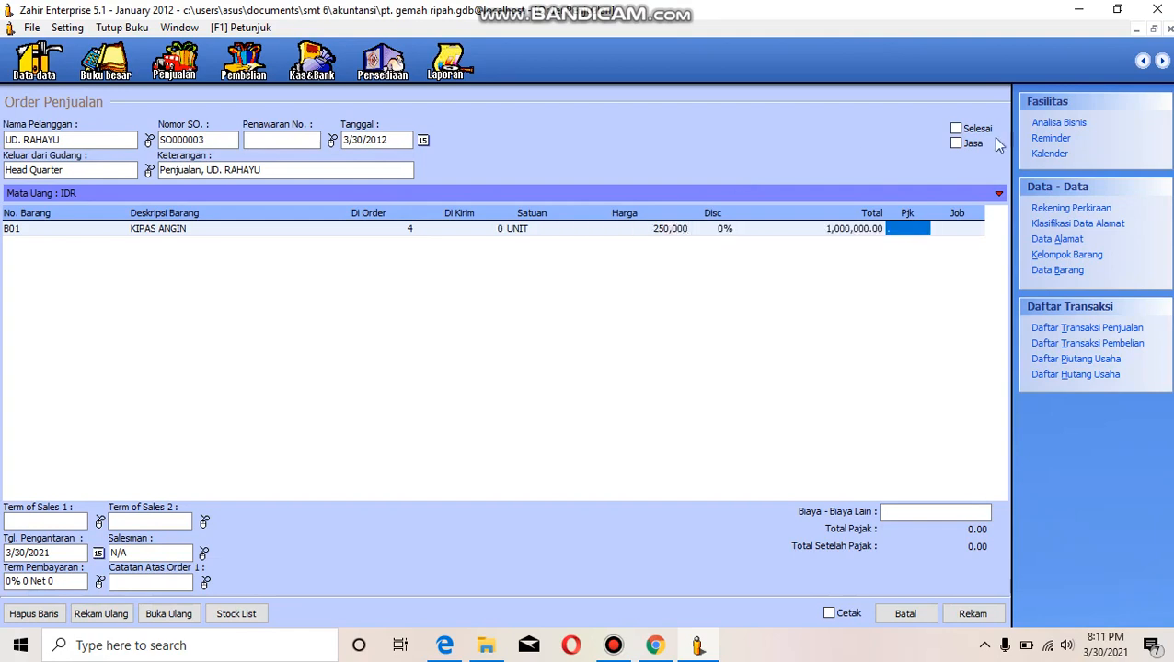
double_click(916, 232)
click(681, 222)
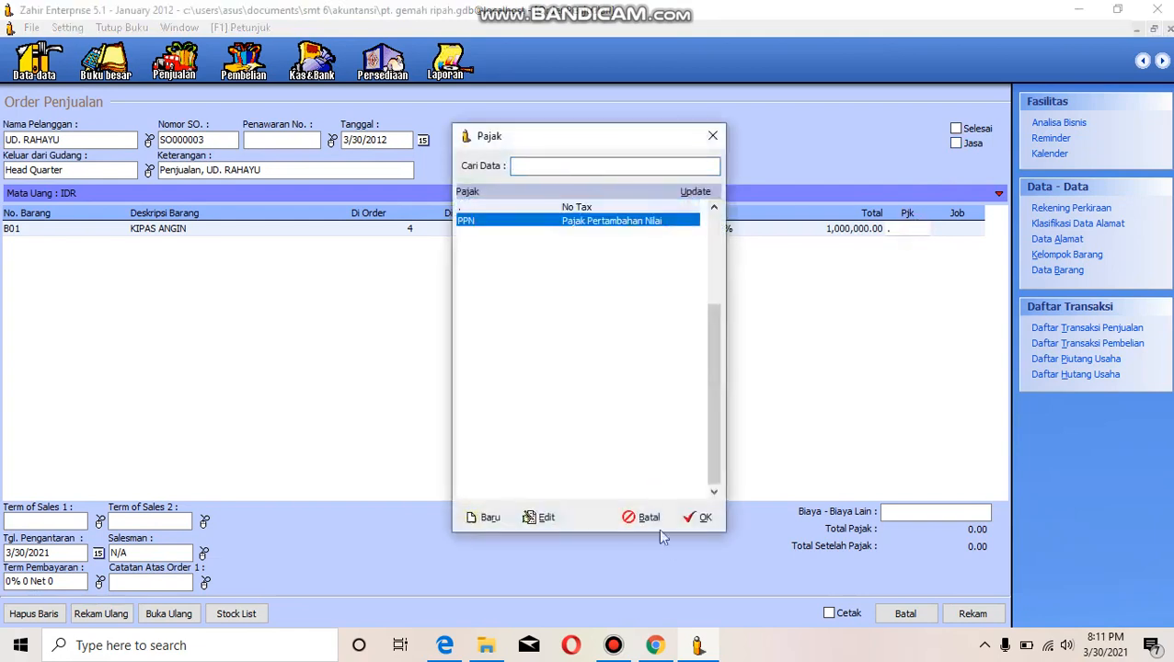
click(695, 521)
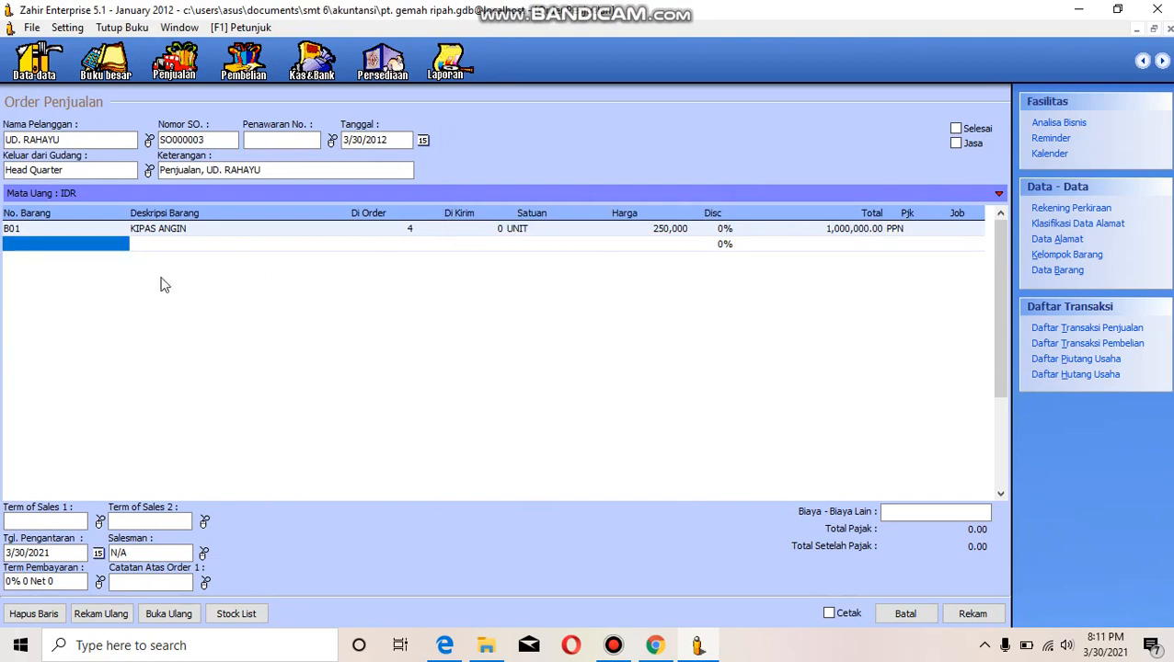
- Add item B03 RADIO FM/AM as the second order line with an ordered quantity of 6
click(106, 242)
double_click(106, 242)
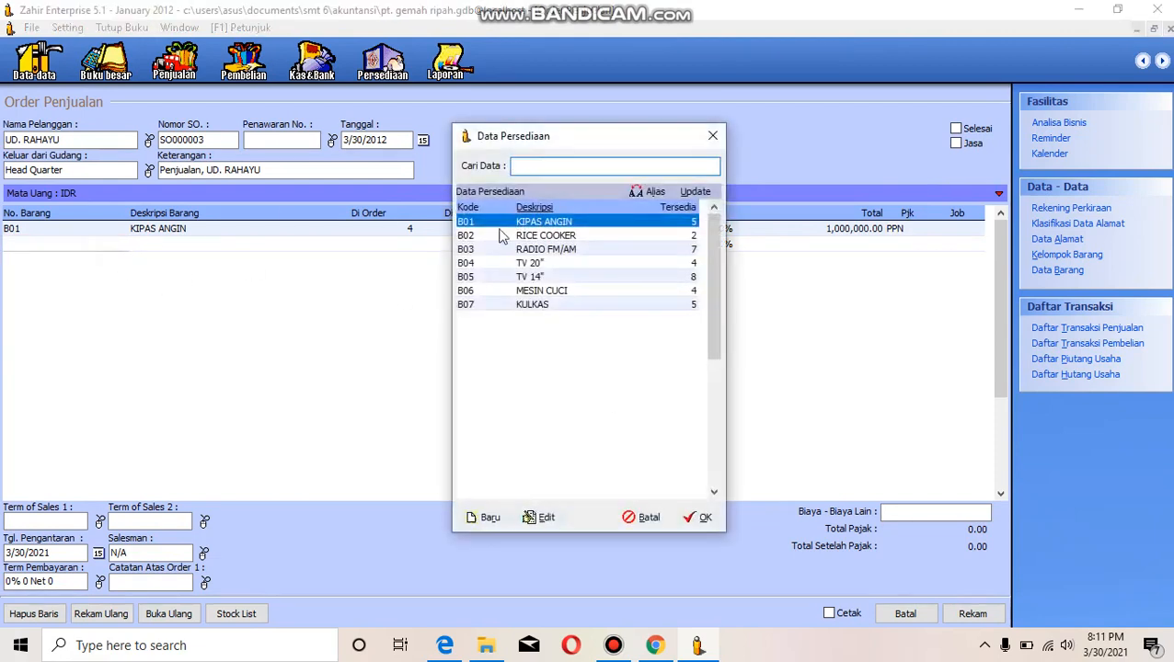
click(517, 254)
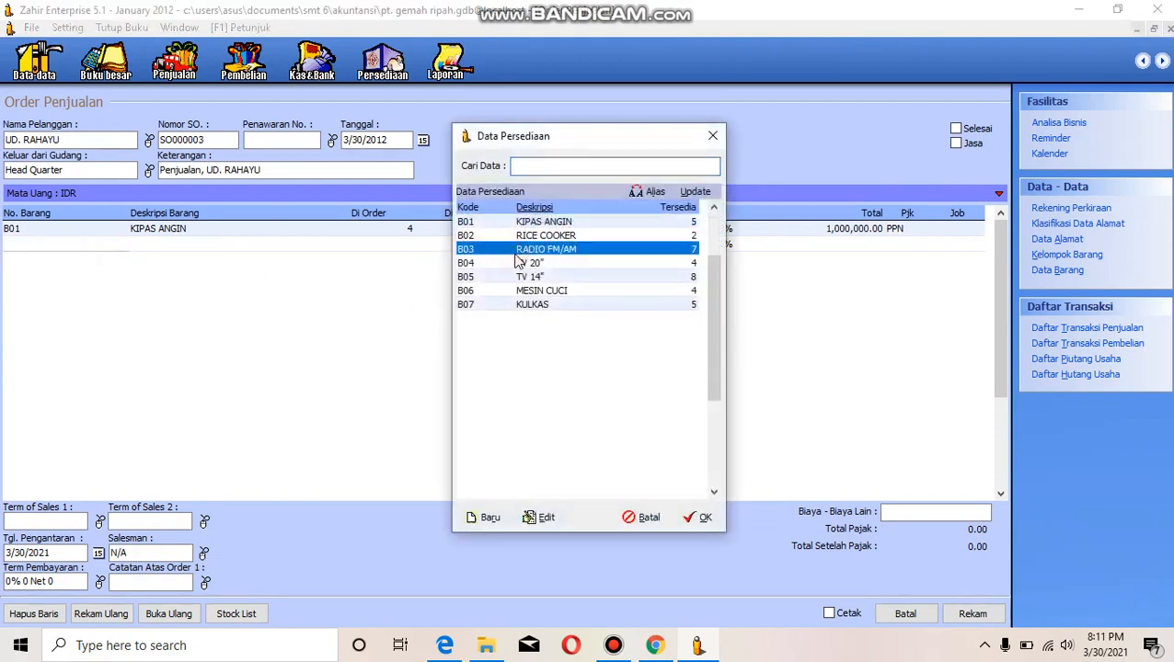
click(703, 522)
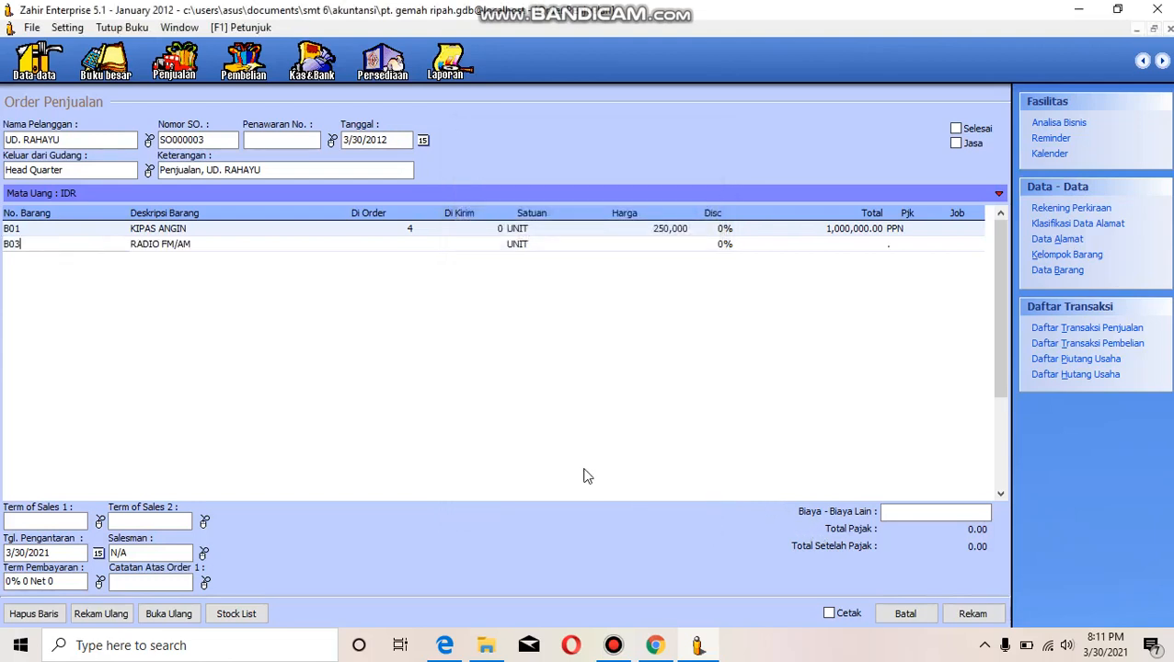
key(Return)
key(Return)
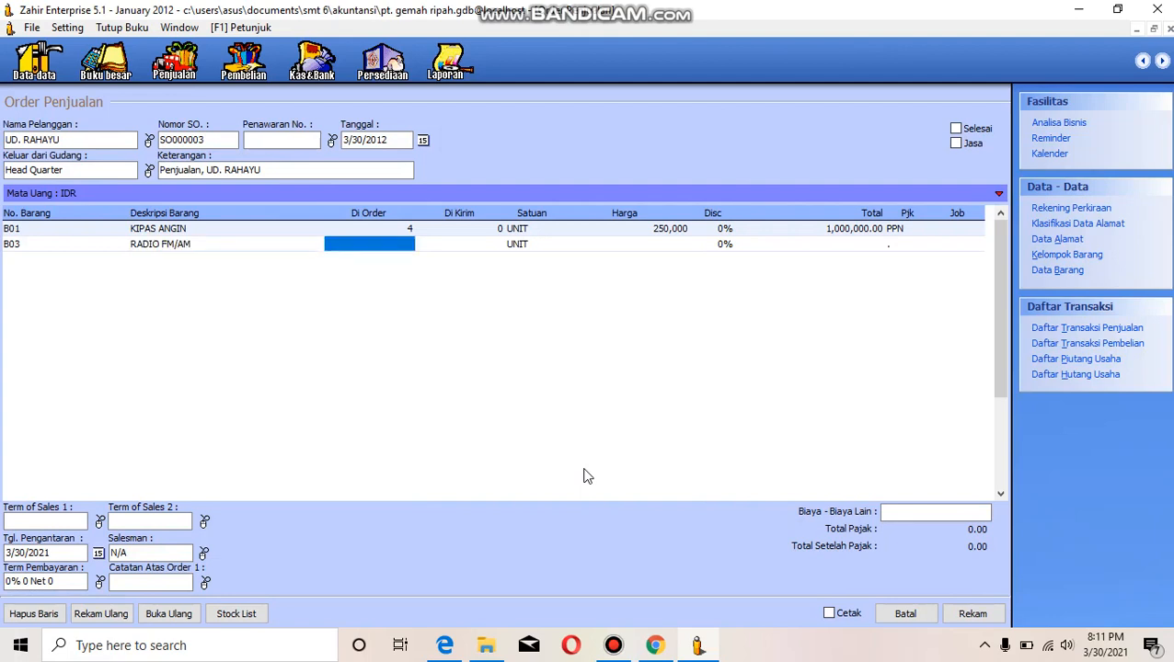
text(6)
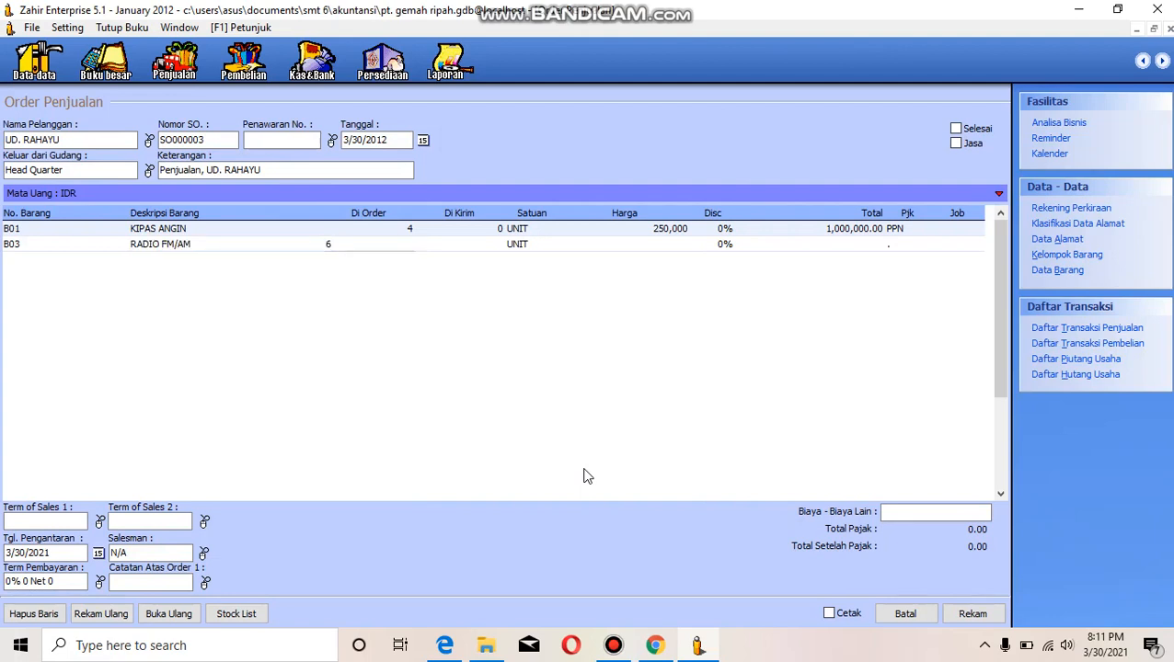
key(Return)
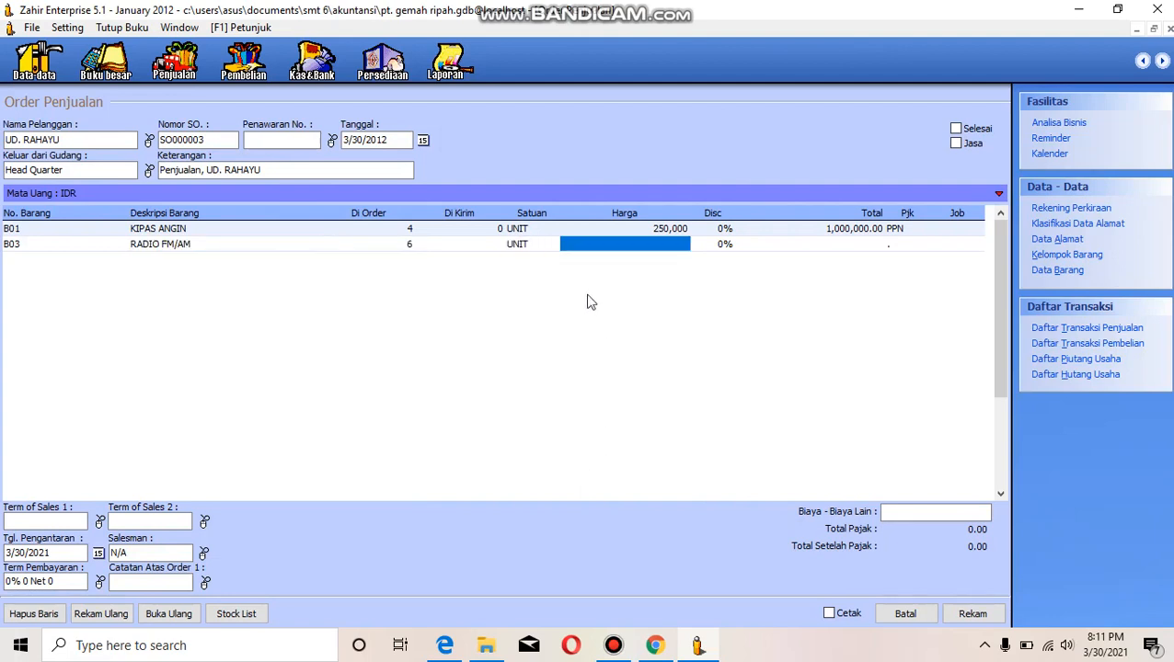
- Set the RADIO FM/AM line's unit price to 150,000 and apply PPN tax to it
click(593, 241)
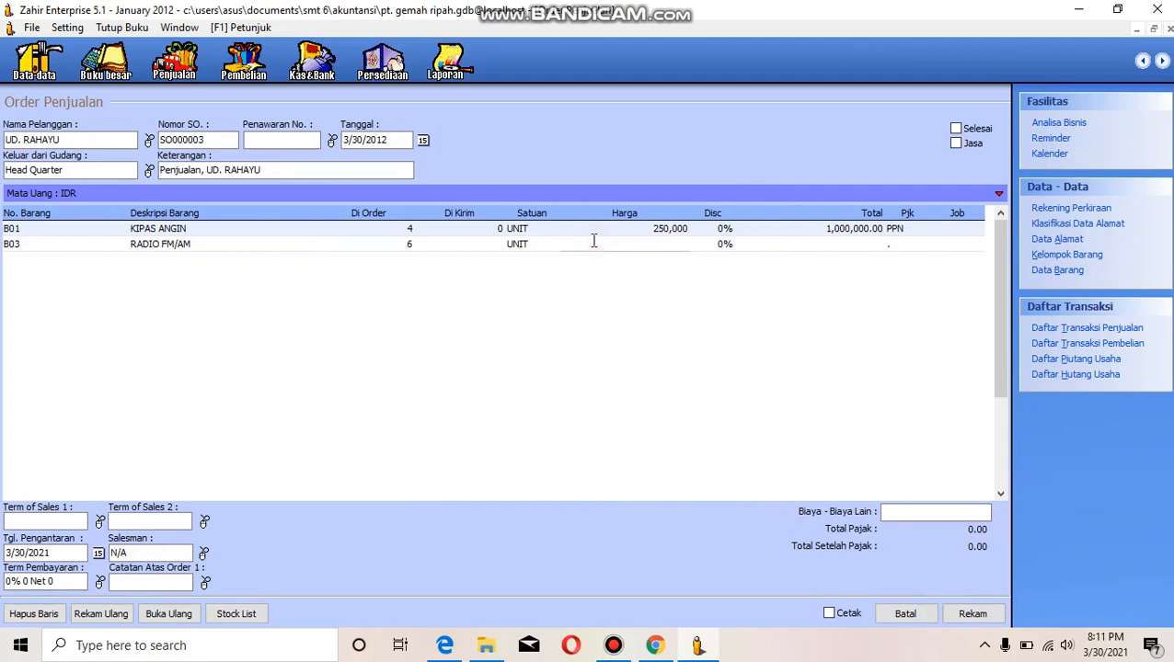
text(150000)
key(Tab)
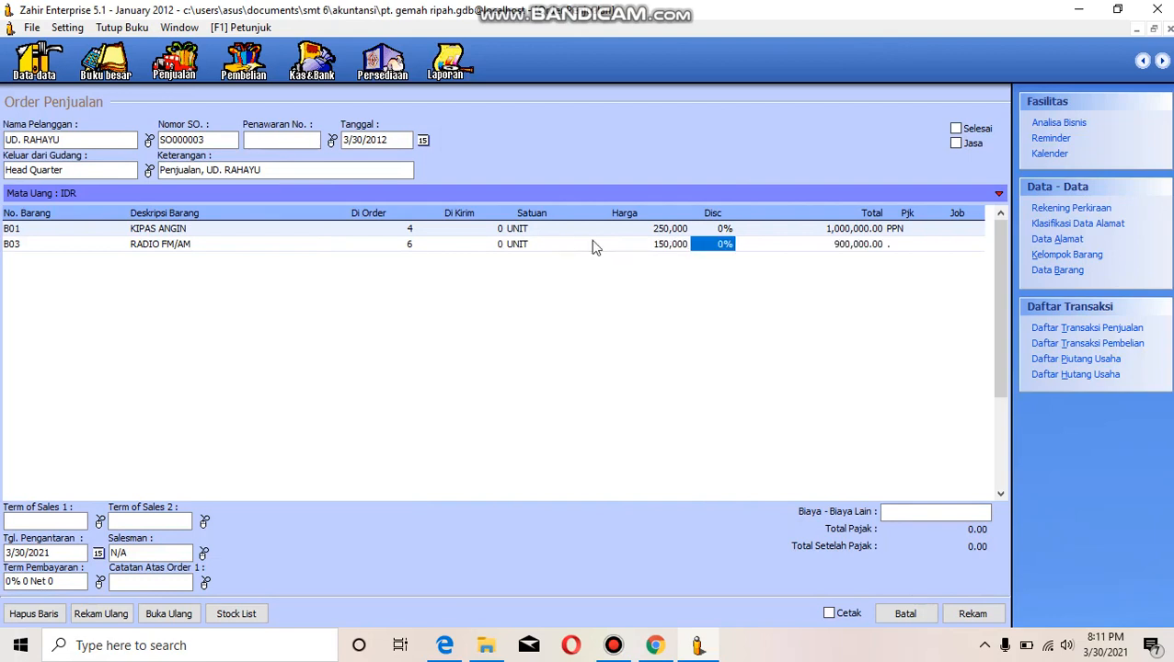
key(Tab)
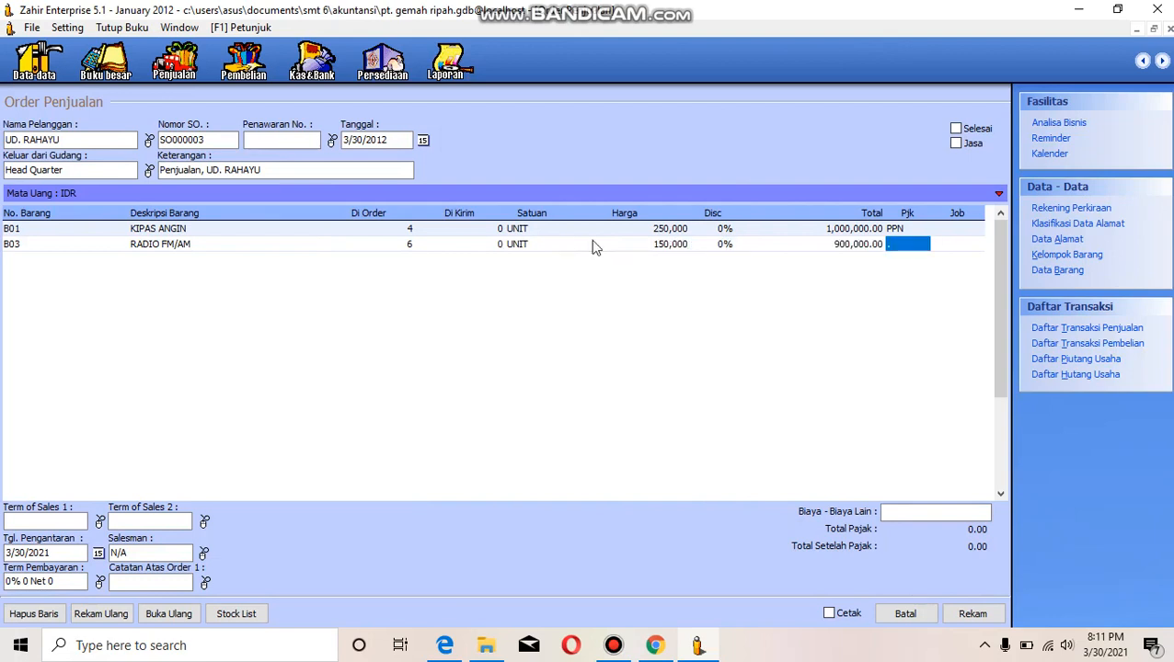
click(914, 233)
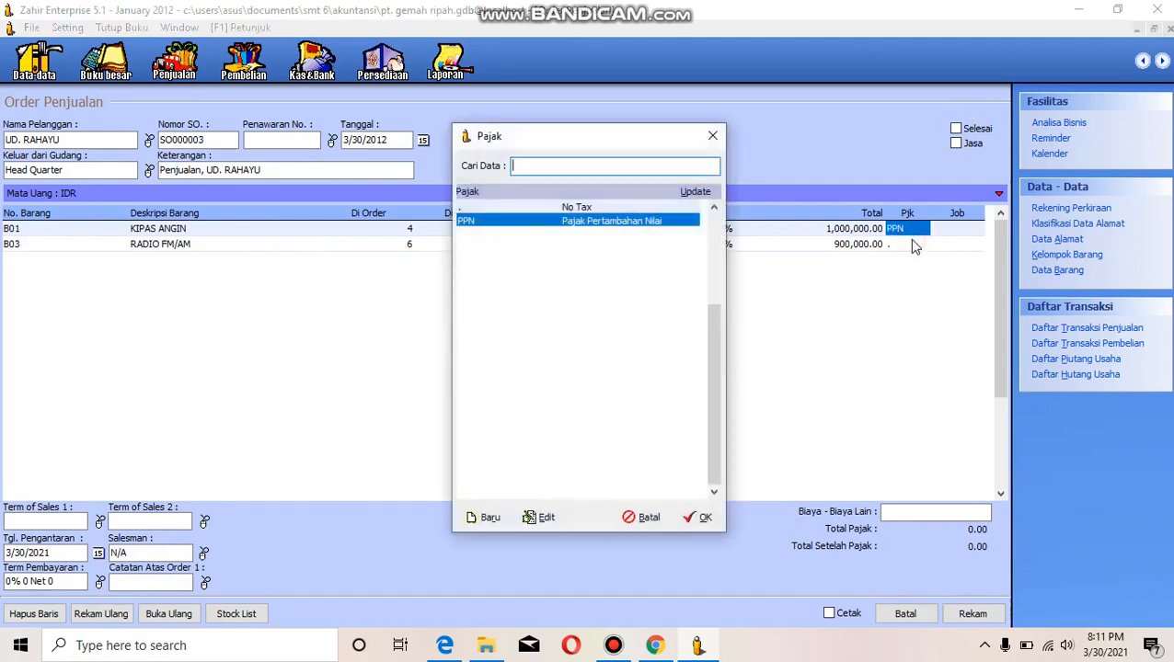
click(712, 136)
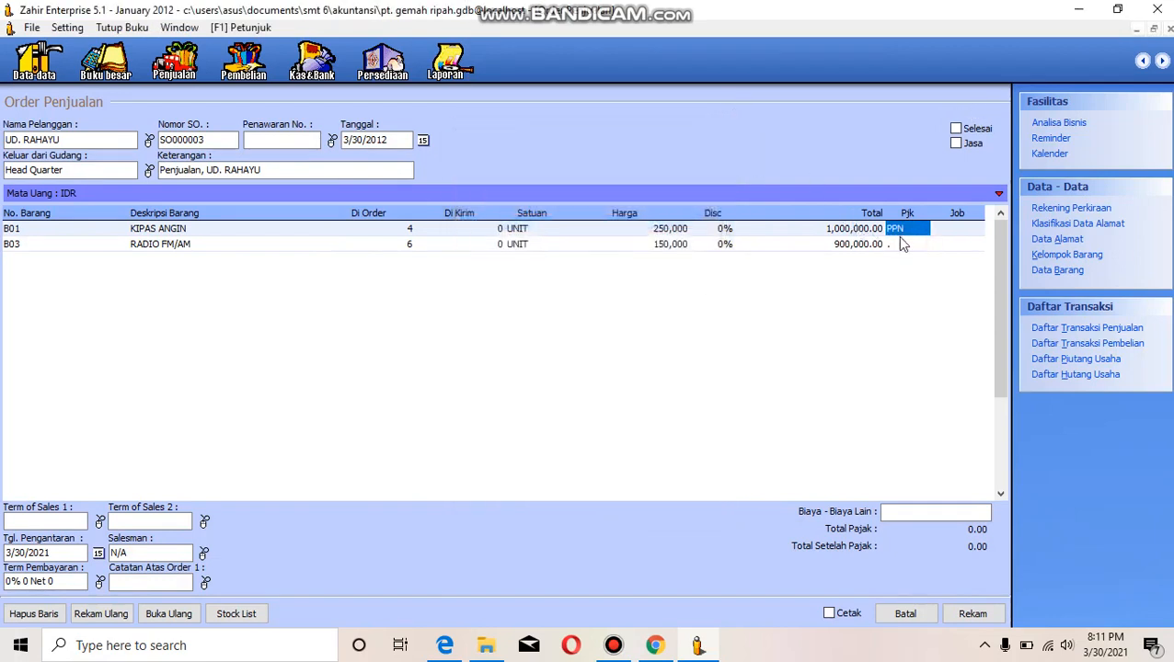
click(902, 244)
click(650, 221)
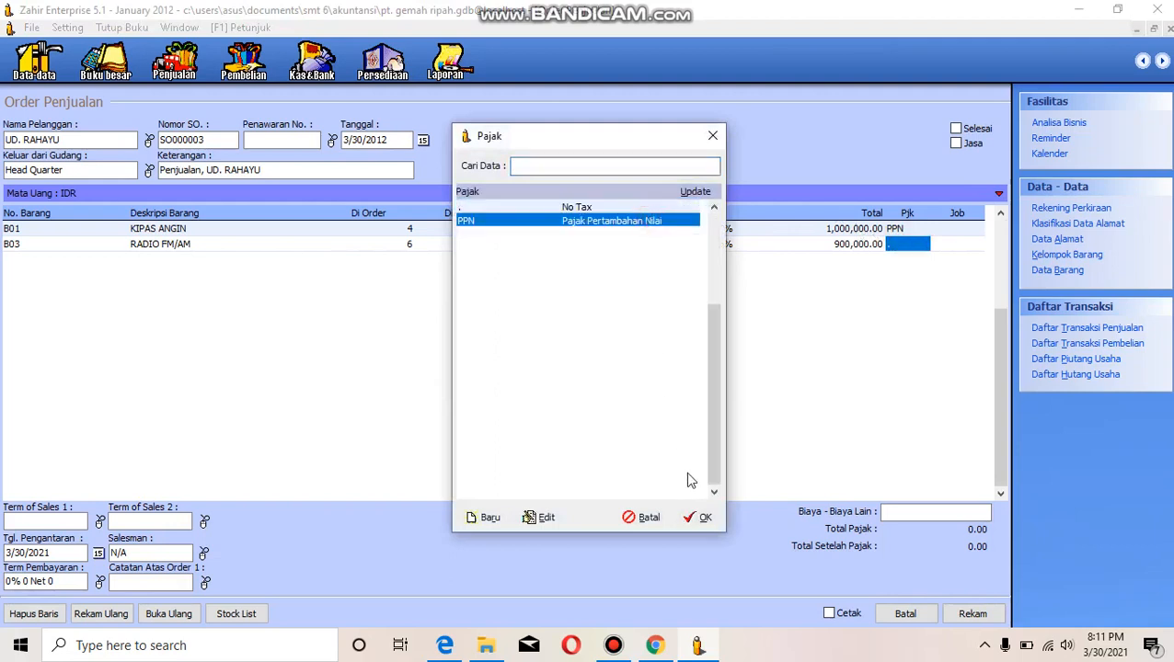
click(700, 518)
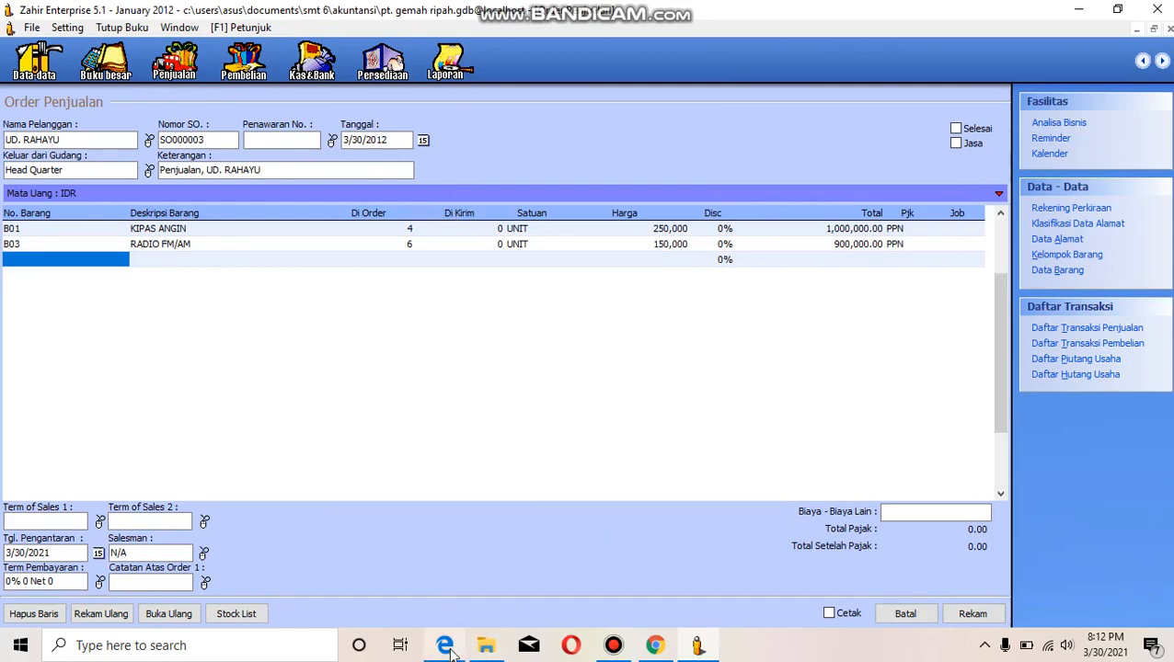
- Switch to the browser to check the sales transaction in the case-study PDF
mouse_move(444, 649)
click(443, 599)
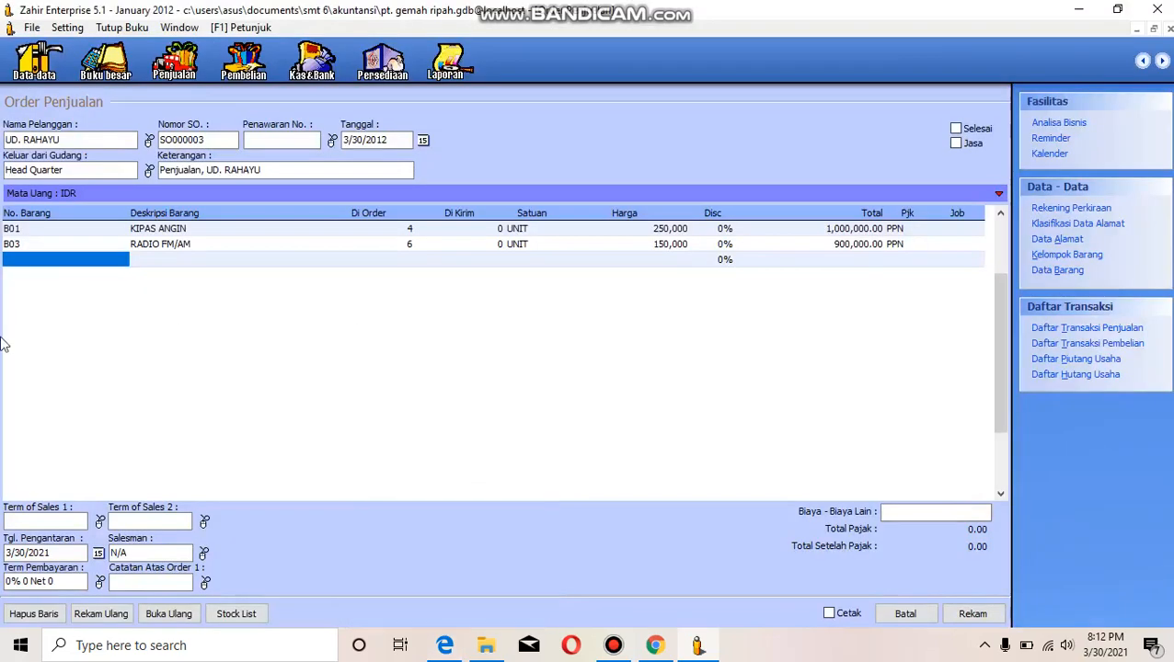
- Add item B05 TV 14" as the third order line with an ordered quantity of 6
double_click(44, 261)
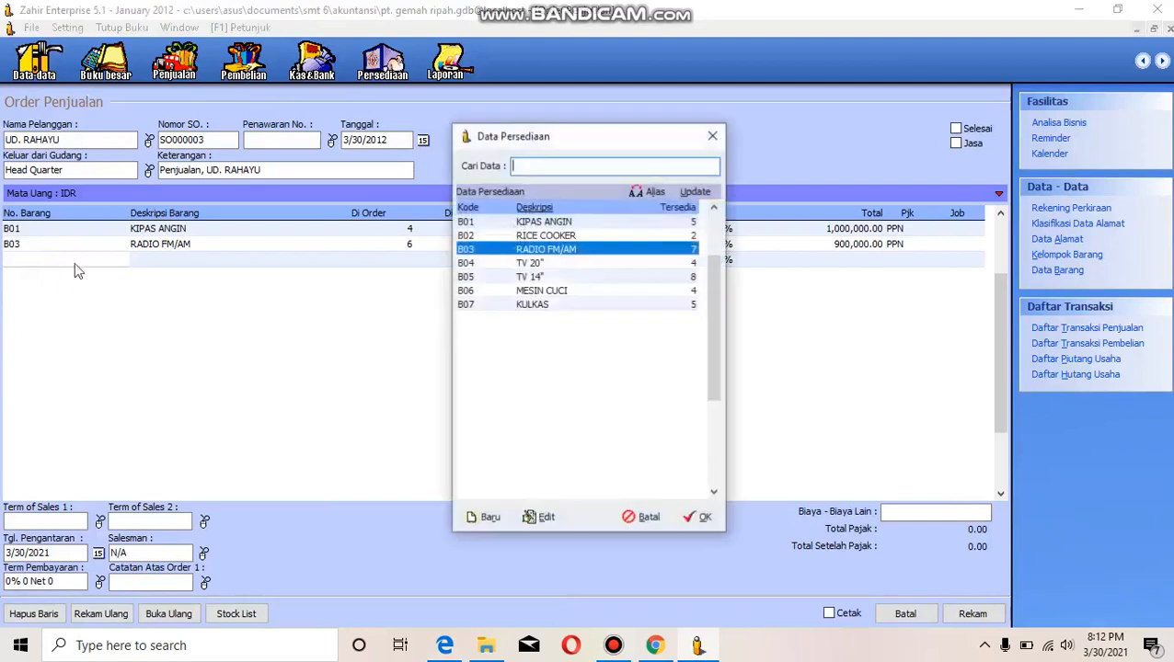
click(462, 277)
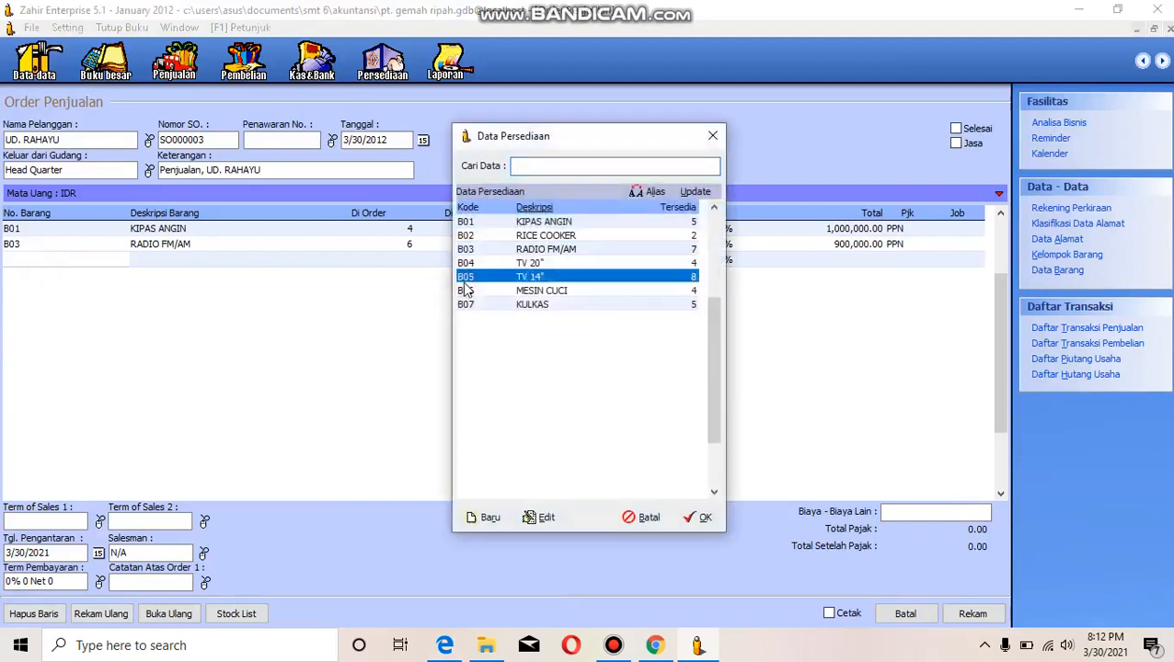
click(699, 517)
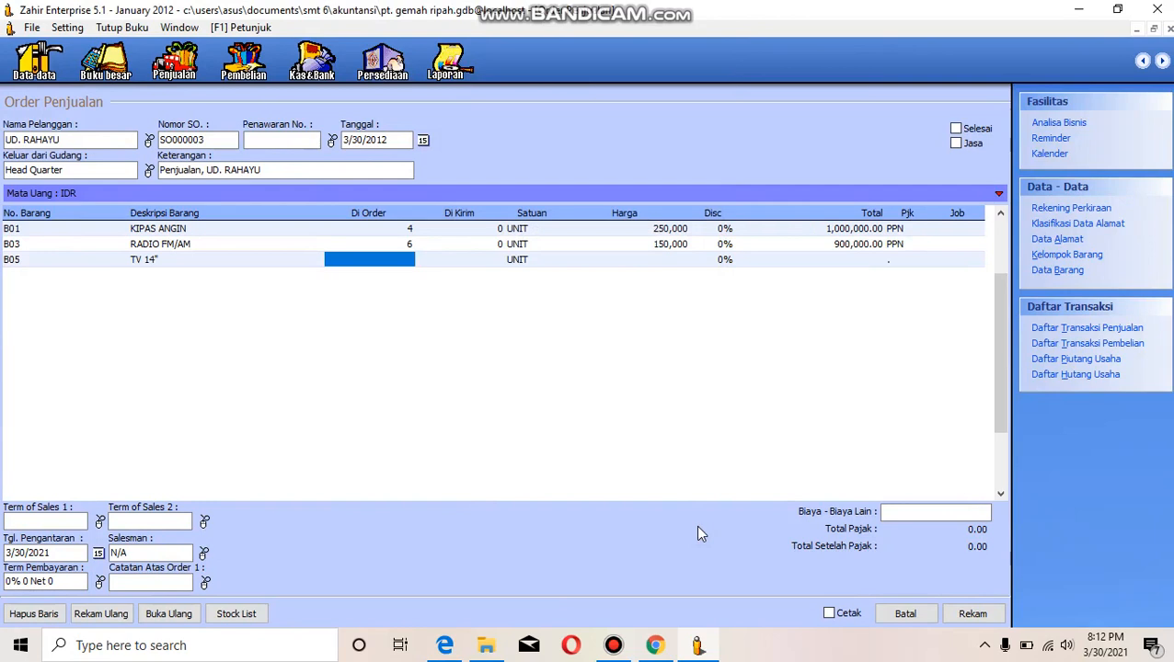
text(666)
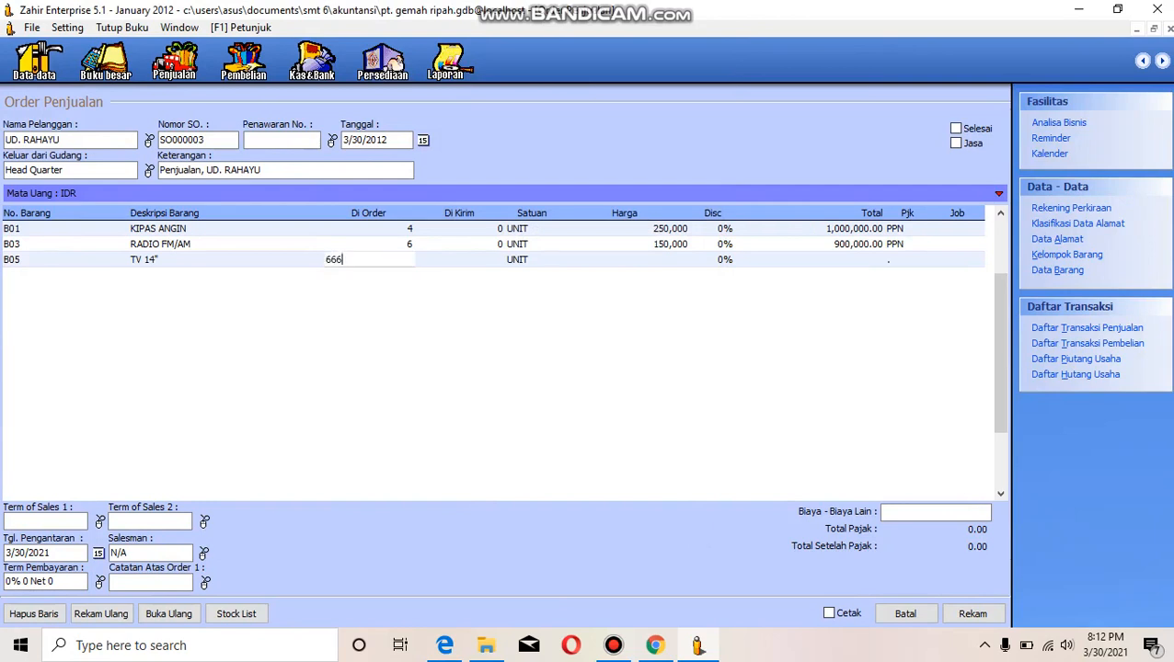
key(BackSpace)
key(BackSpace)
key(Return)
key(Return)
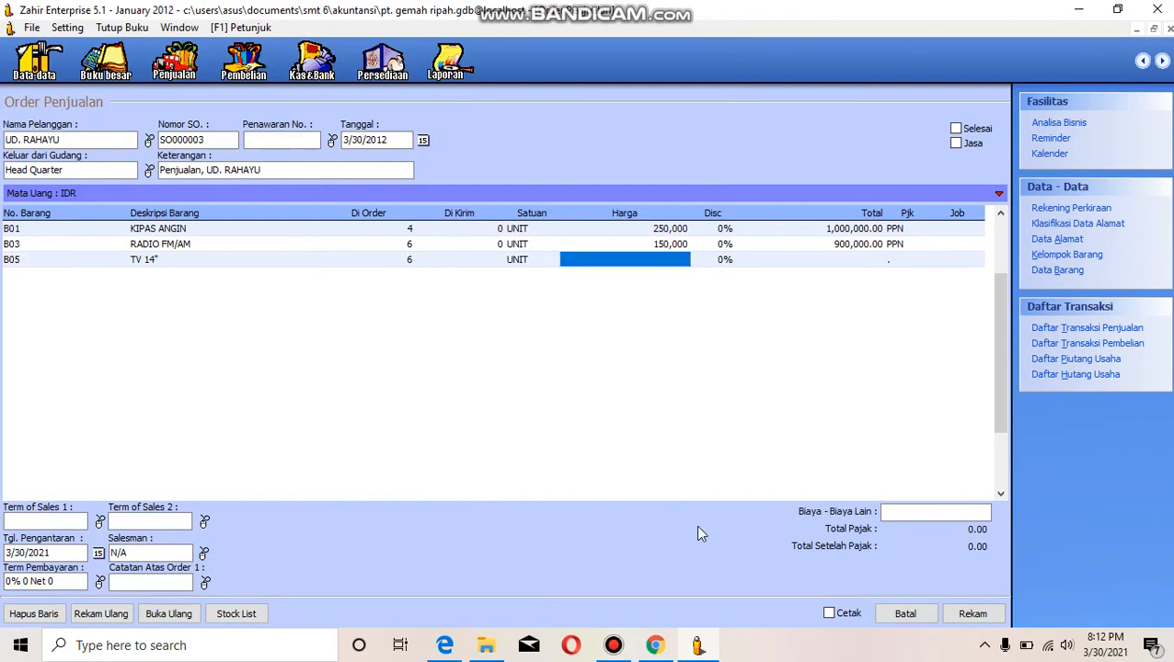
- Set the TV 14" line's unit price to 900,000 and apply PPN tax to it
text(900000)
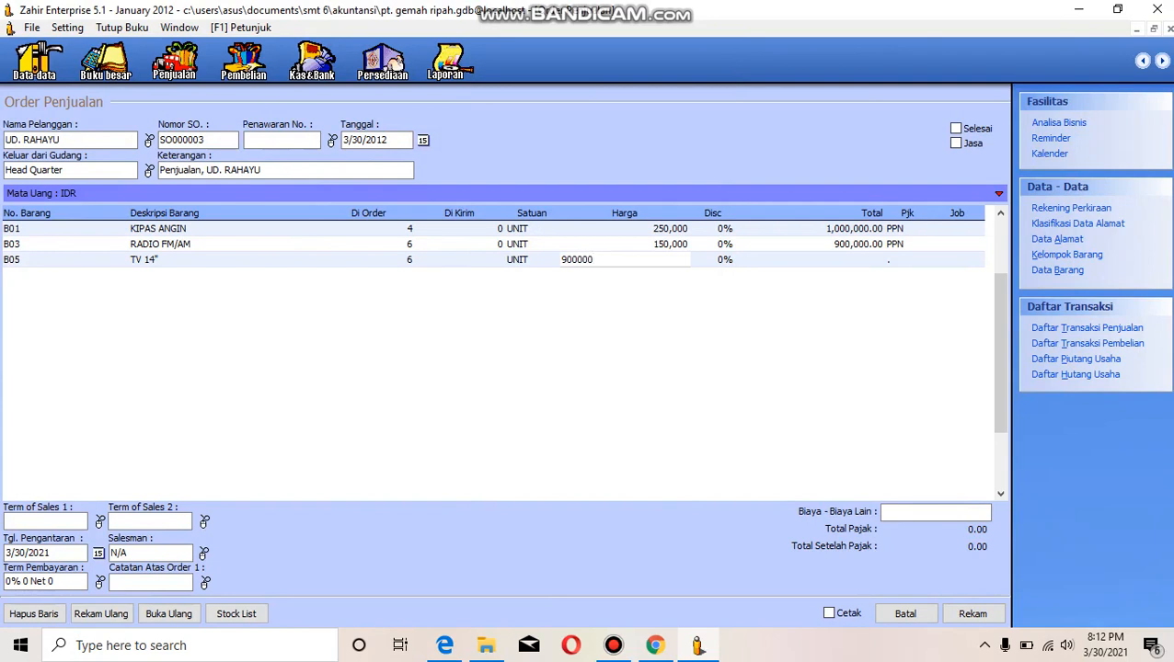
key(Return)
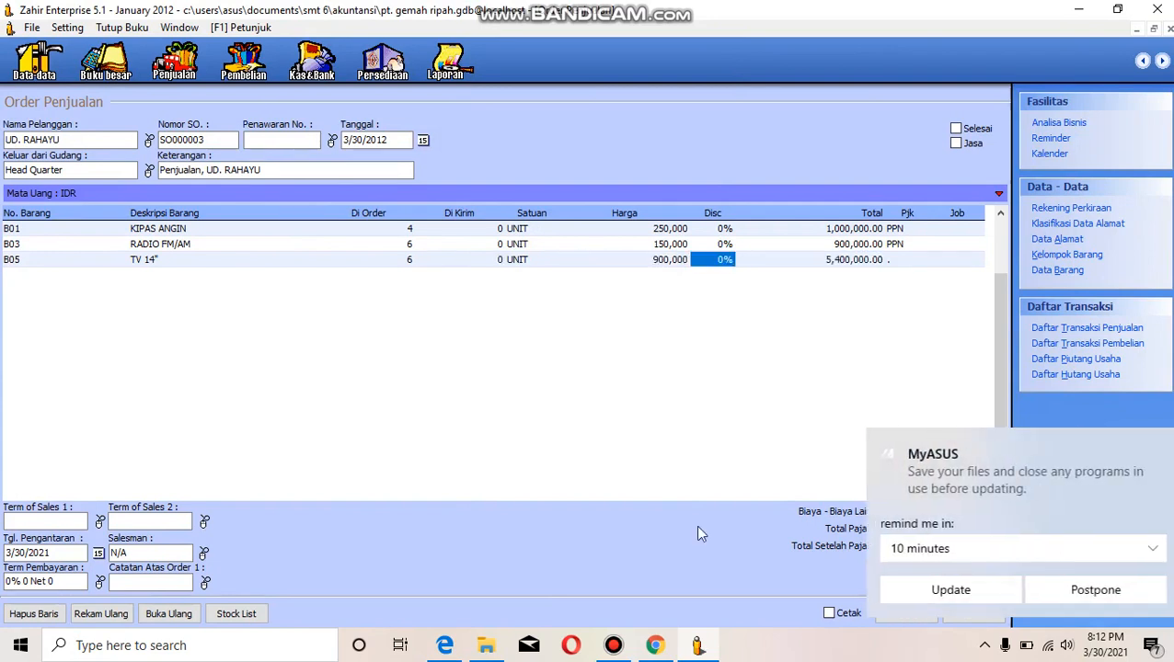
key(Return)
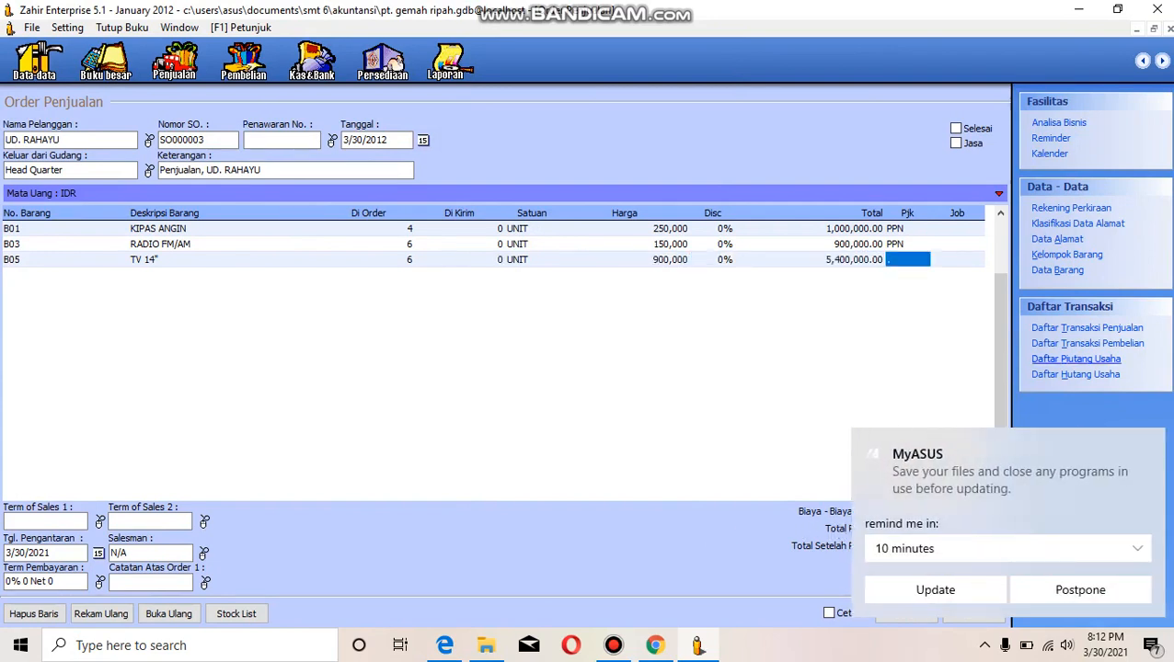
click(1147, 446)
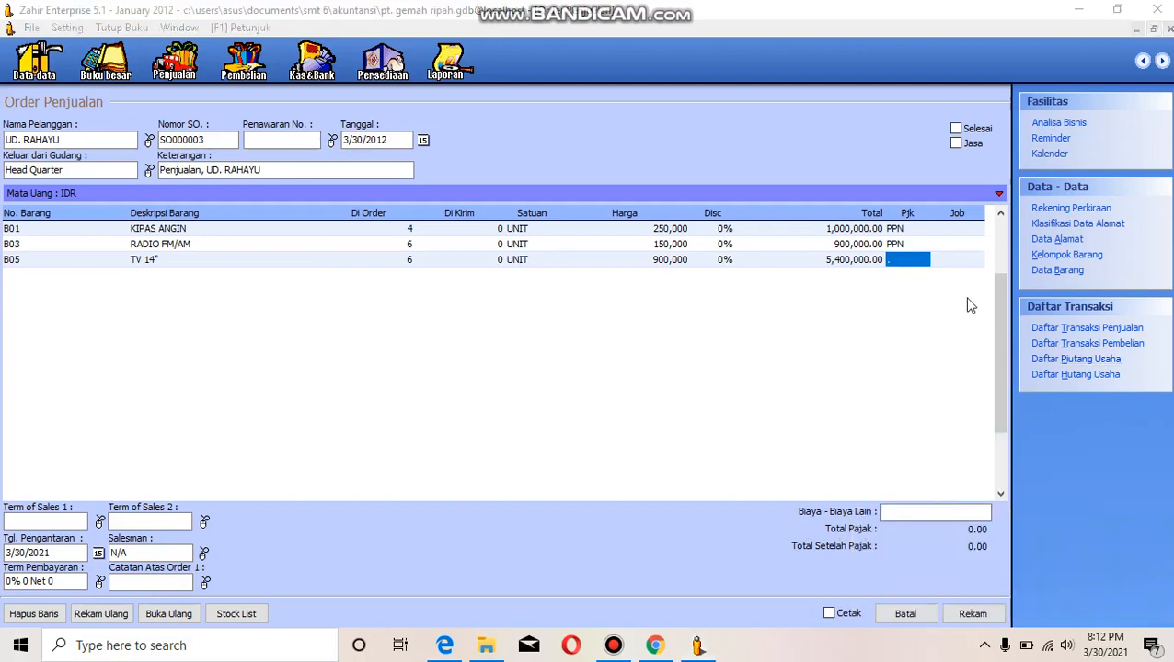
double_click(923, 265)
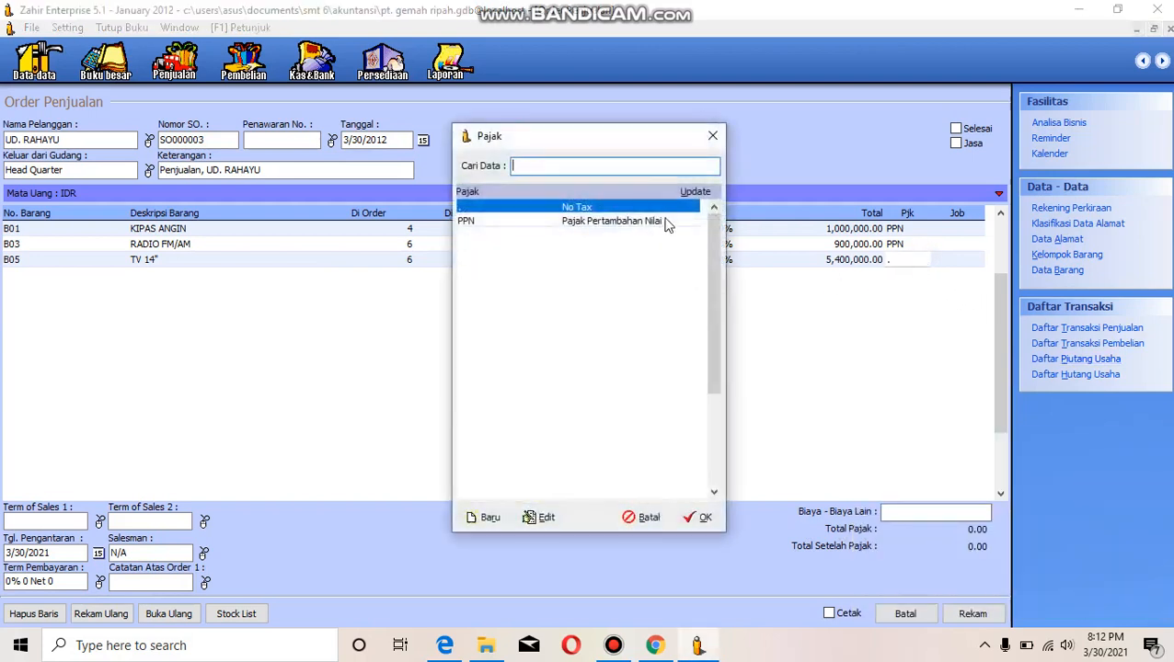
click(665, 223)
click(698, 519)
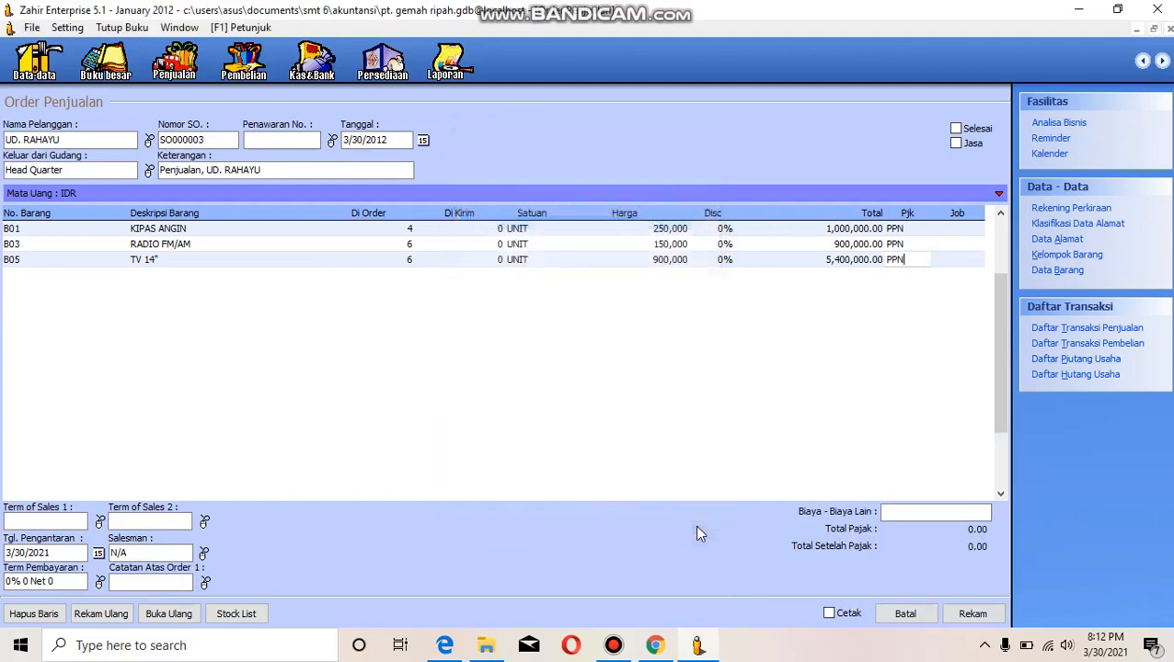
key(Tab)
key(Tab)
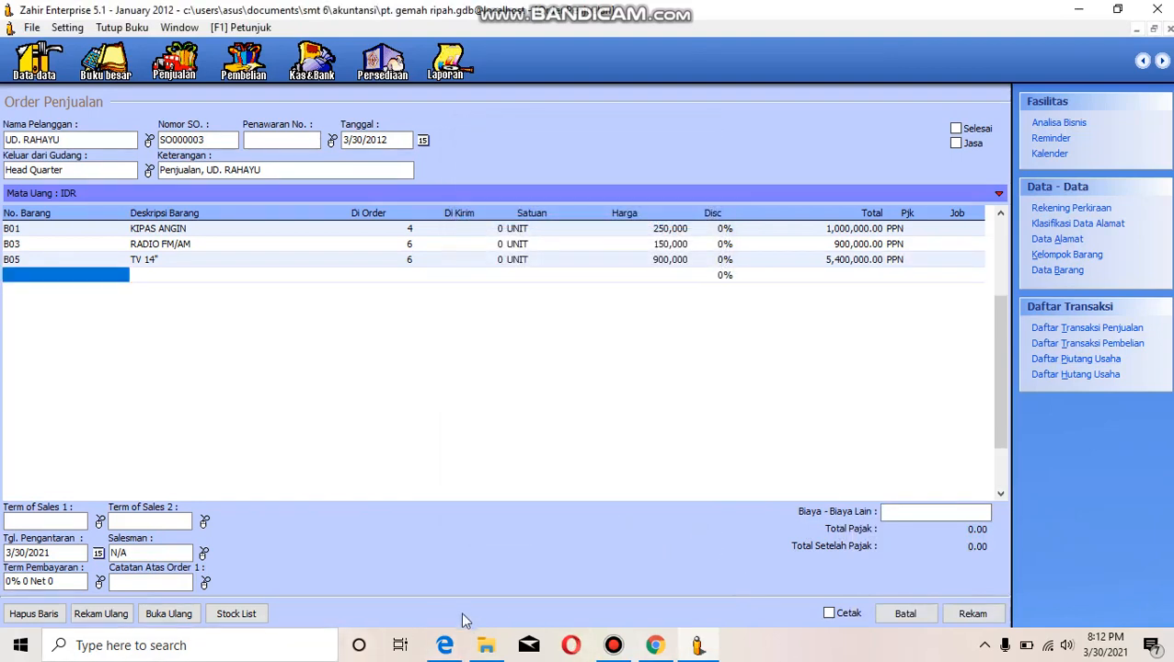
- Add item B06 MESIN CUCI as the fourth order line with an ordered quantity of 6
mouse_move(450, 649)
mouse_move(458, 590)
double_click(46, 276)
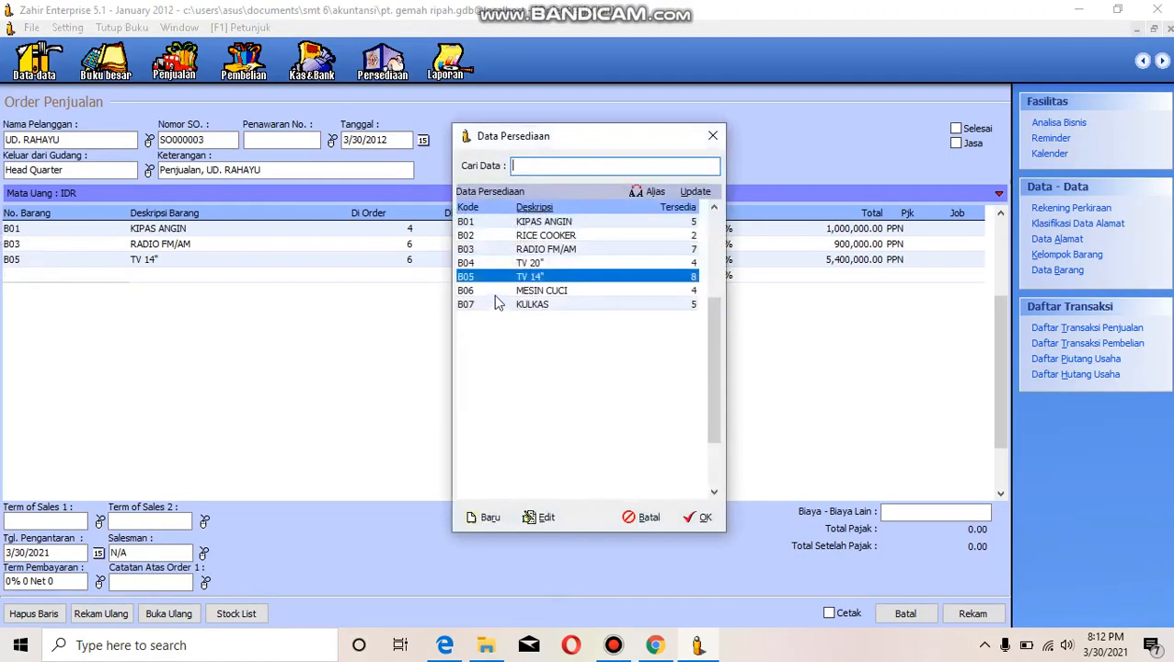
click(495, 293)
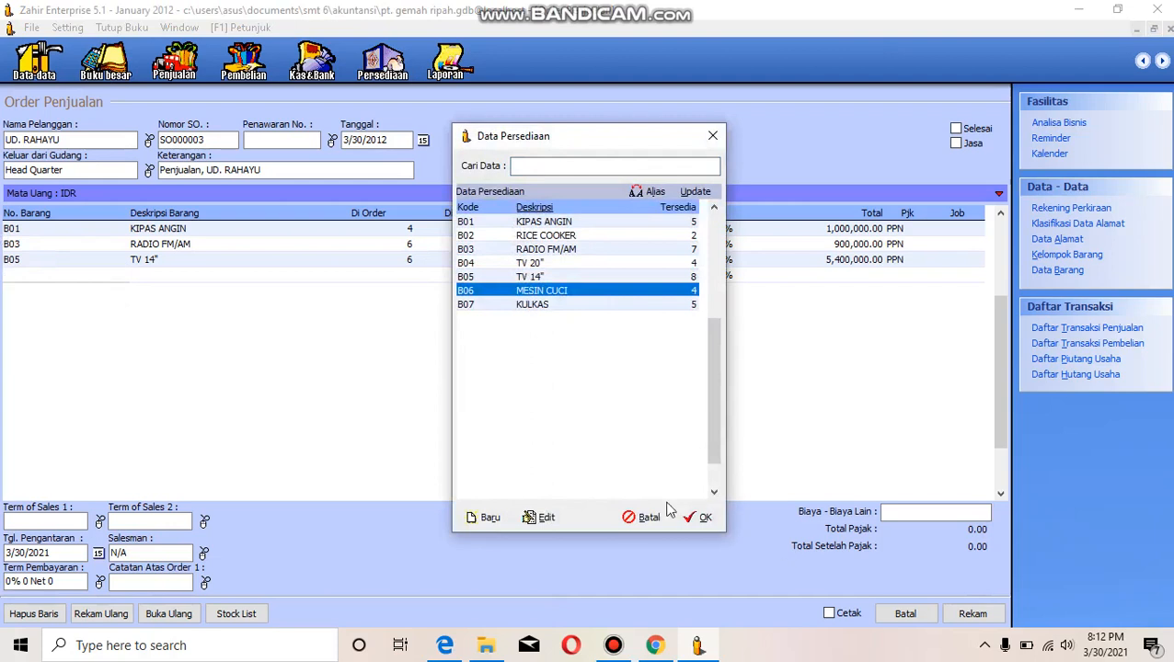
click(698, 519)
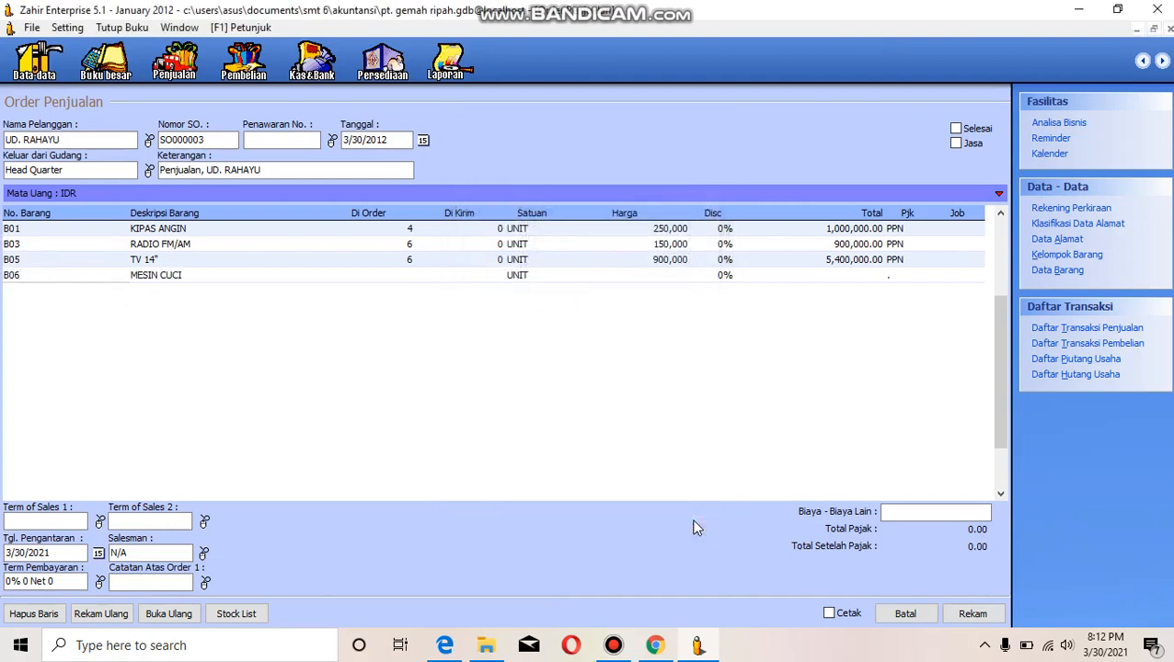
text(6)
key(Return)
key(Return)
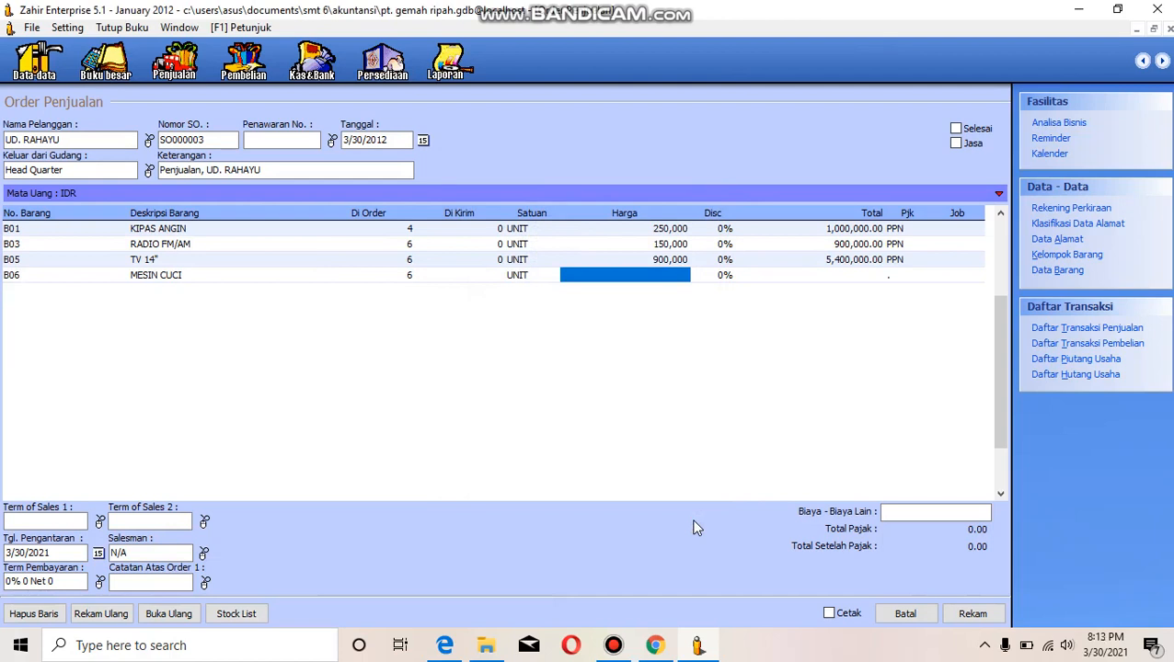
- Set the MESIN CUCI line's unit price to 1,000,000 and apply PPN tax to it
text(1000)
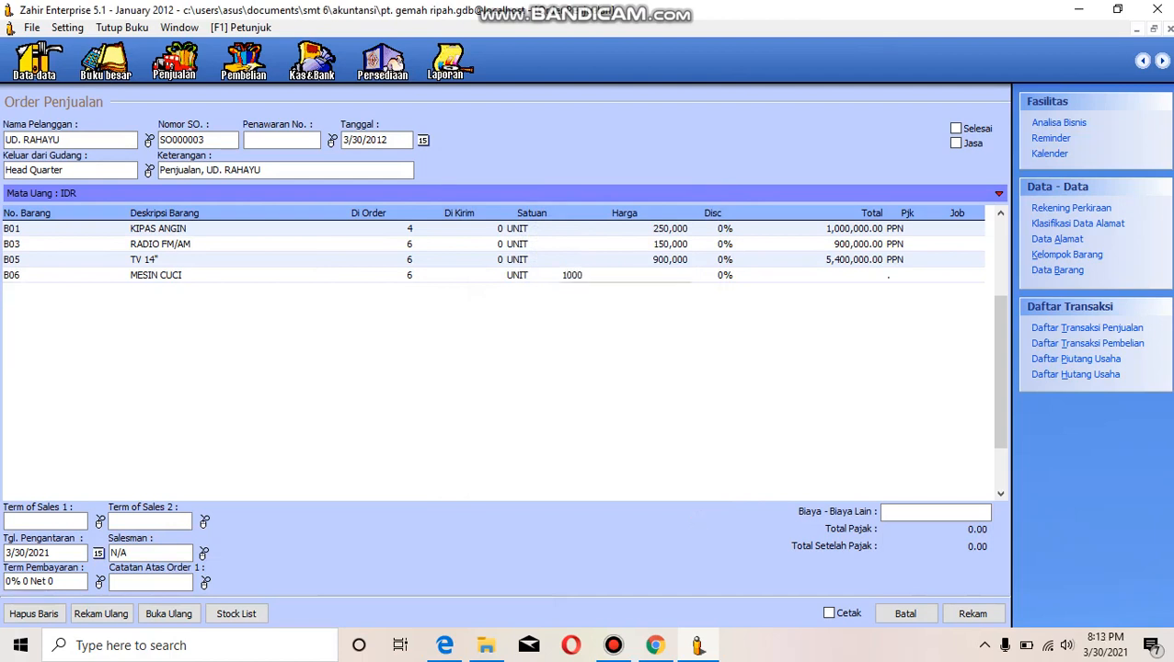
text(000)
key(Return)
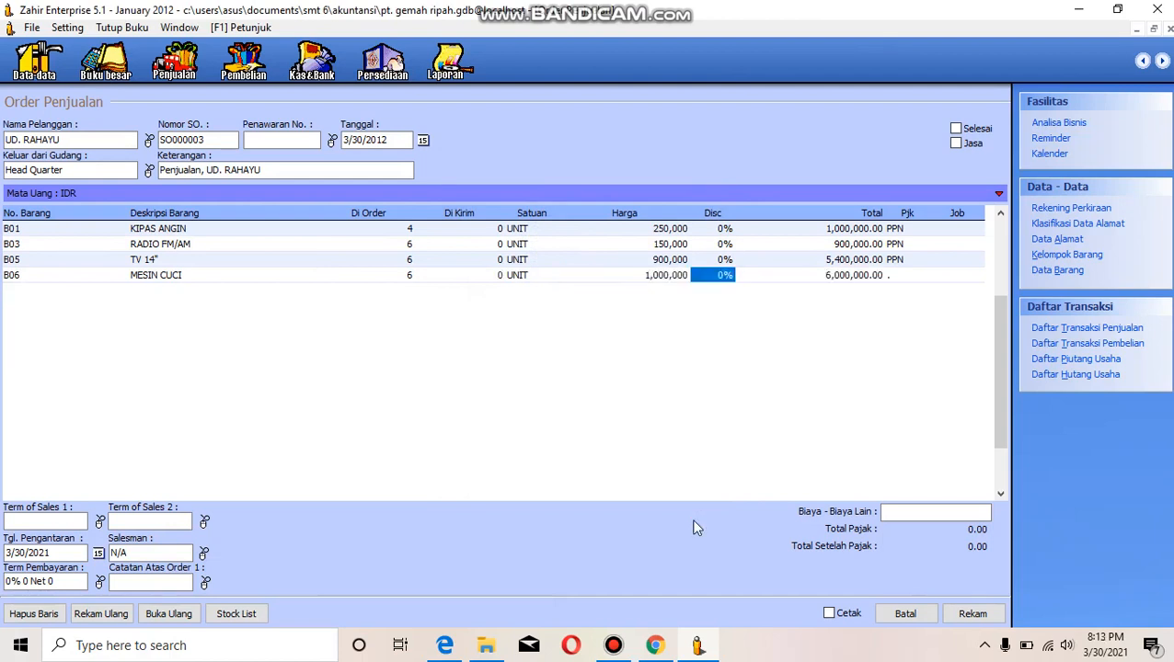
key(Return)
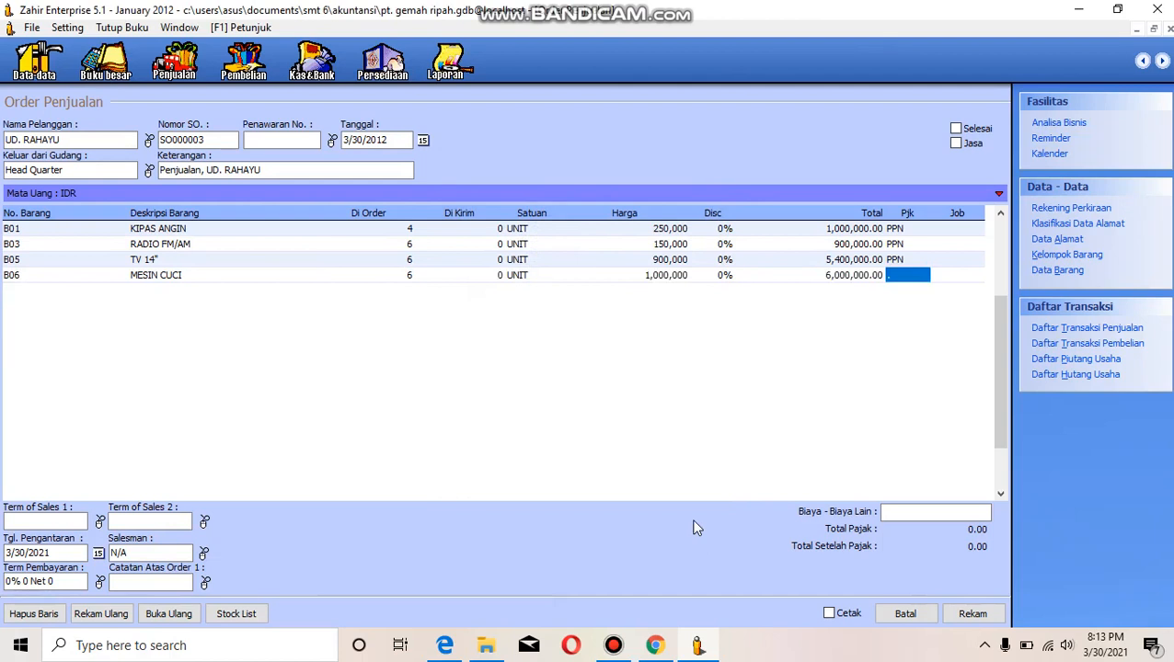
double_click(898, 275)
click(692, 221)
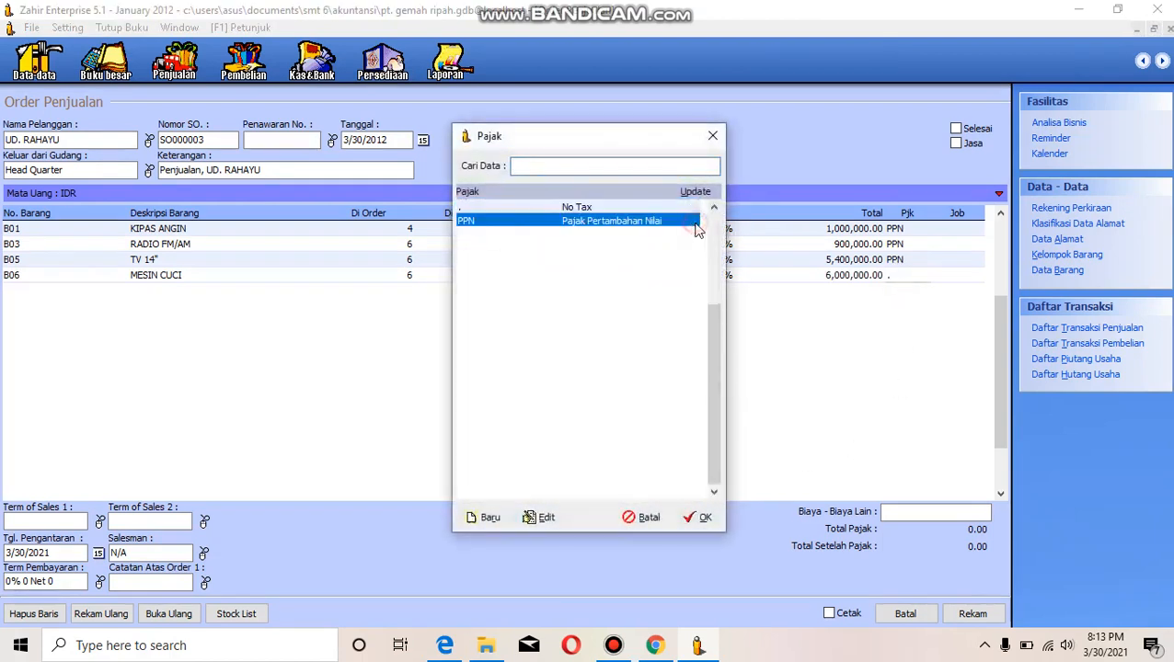
click(702, 519)
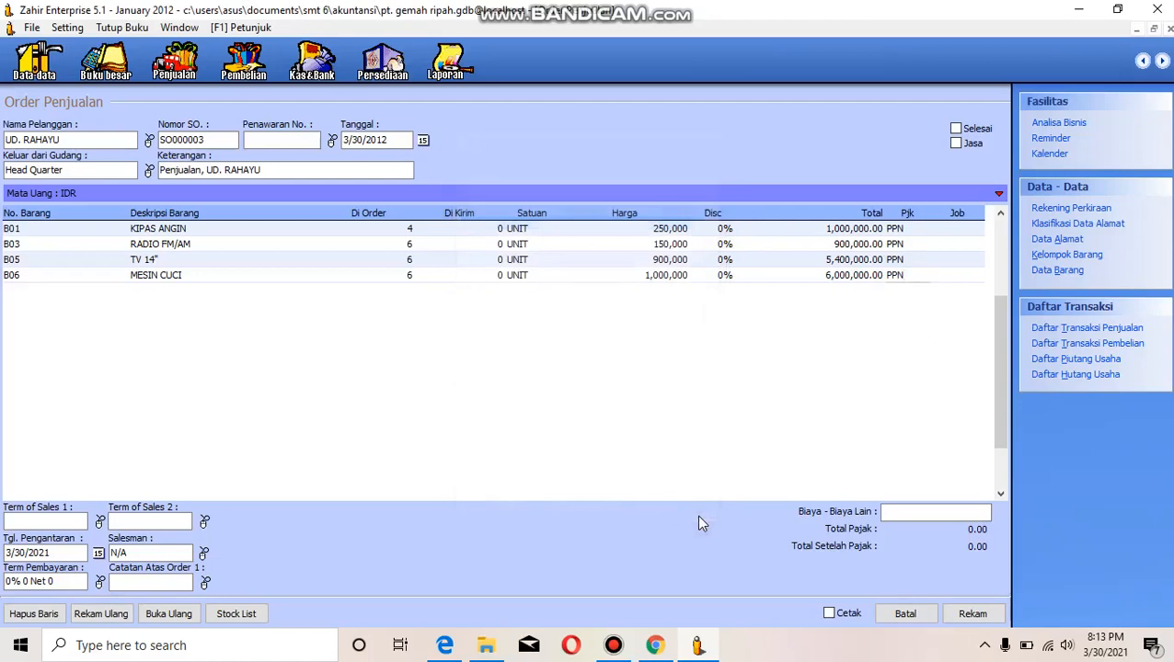
- Set the sales order's transaction date to 14 January 2012
click(423, 139)
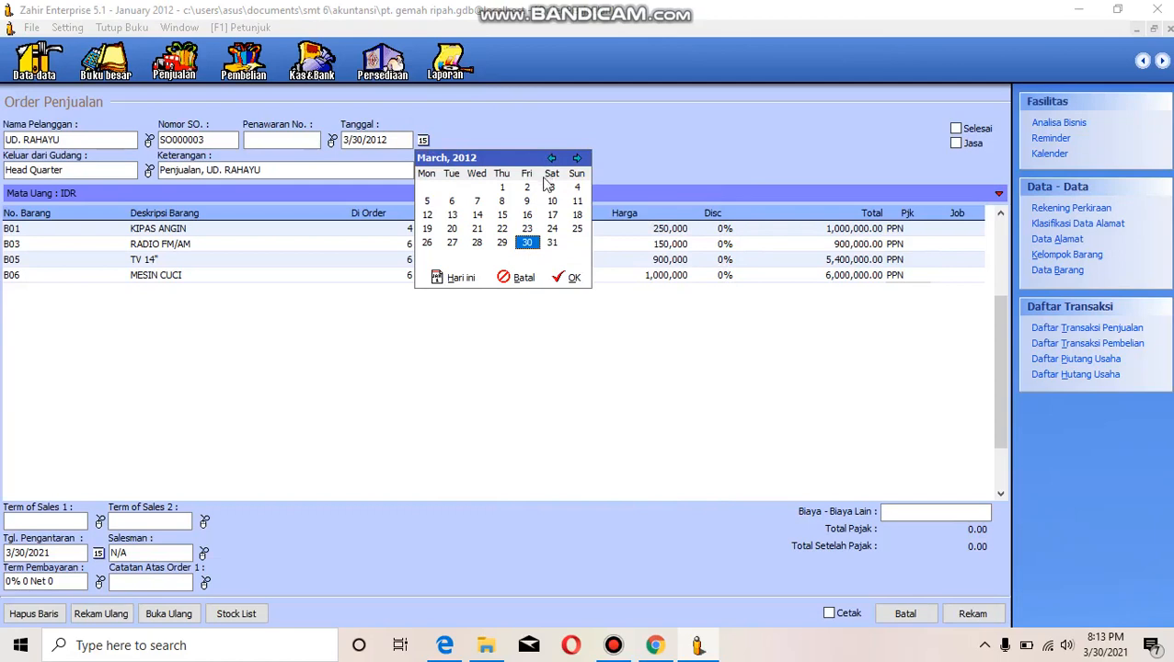
click(480, 216)
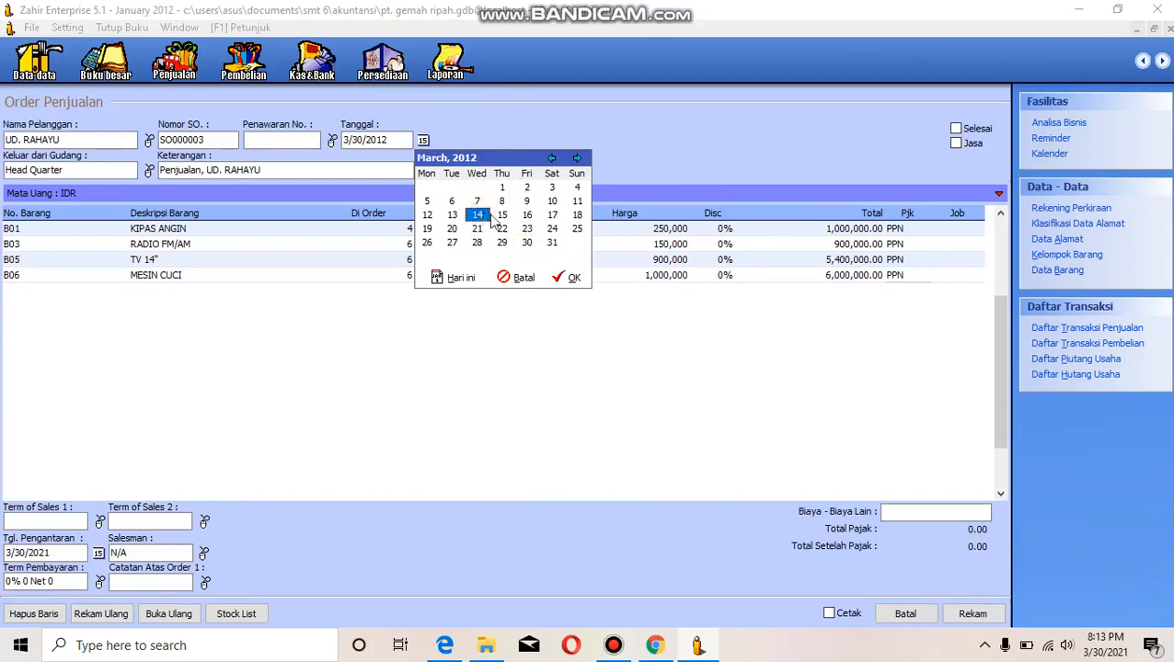
click(551, 158)
click(551, 158)
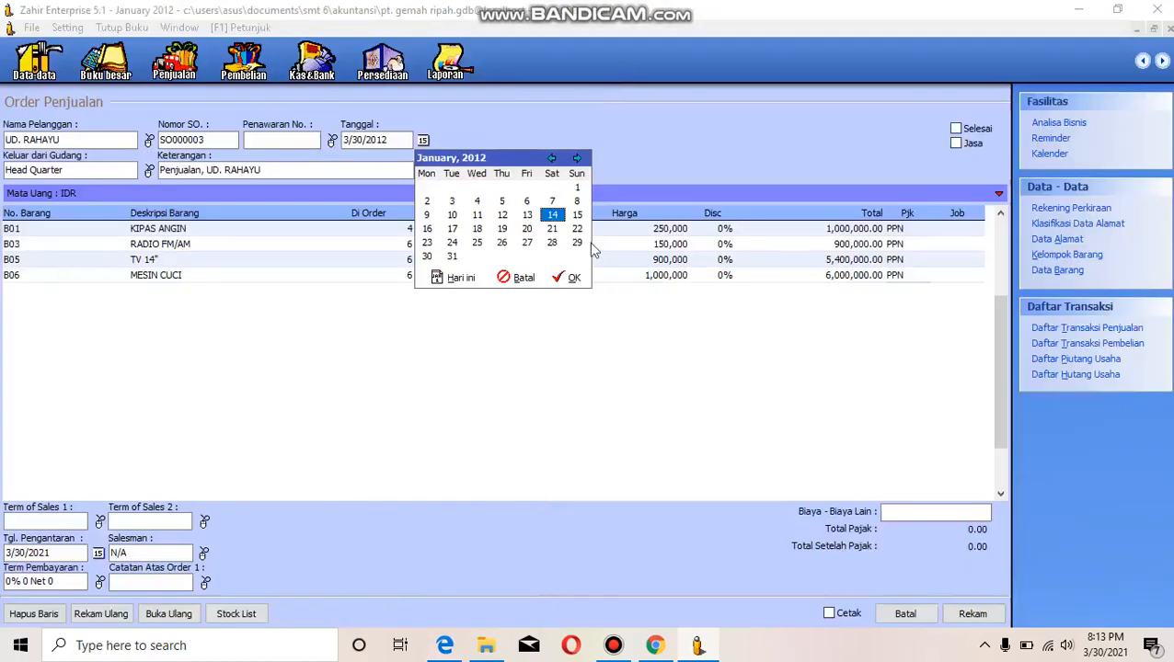
click(571, 278)
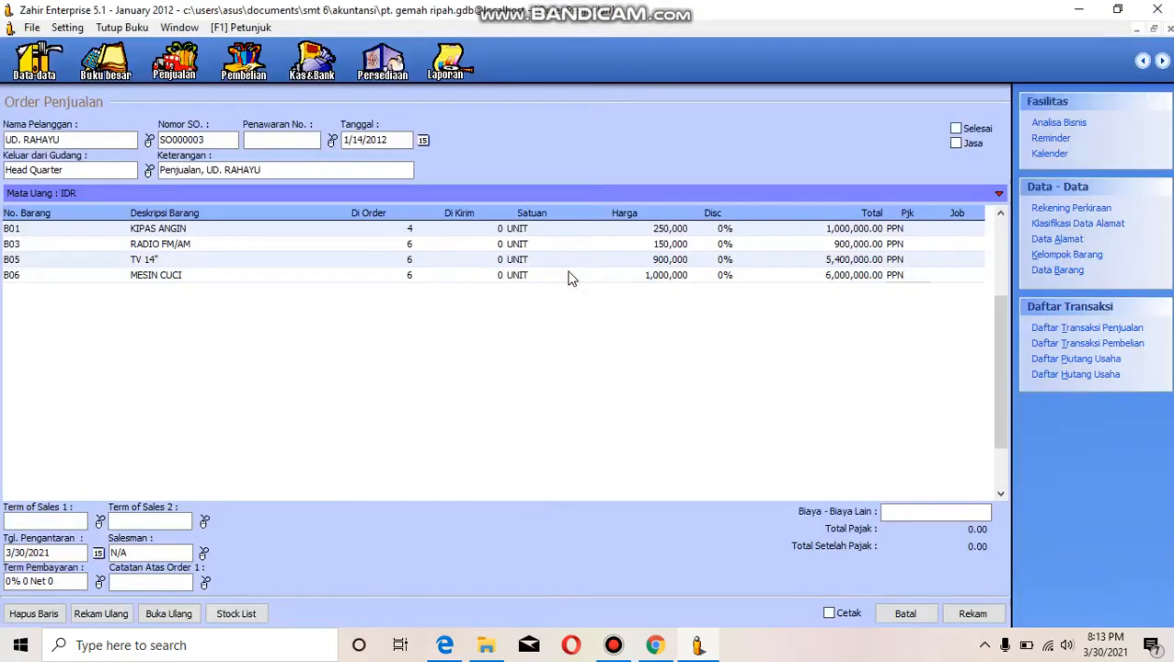
- Change the year of the order's delivery date to 2012 and leave the salesman unassigned
click(53, 553)
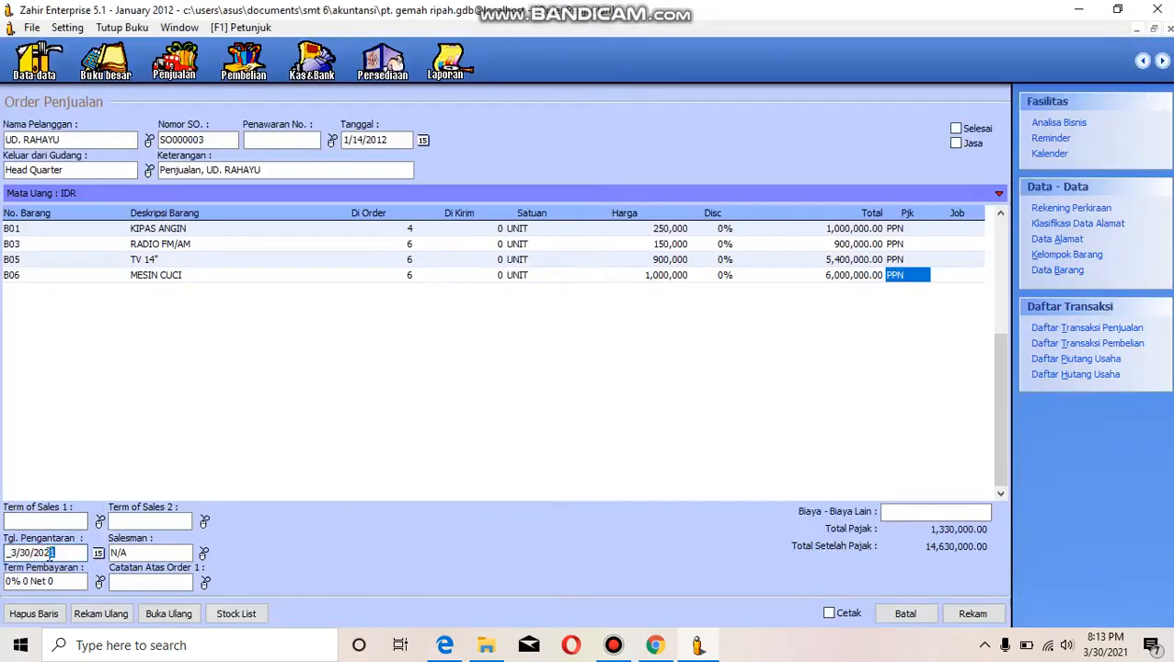
click(49, 555)
text(1)
key(Left)
key(Left)
key(Left)
click(133, 552)
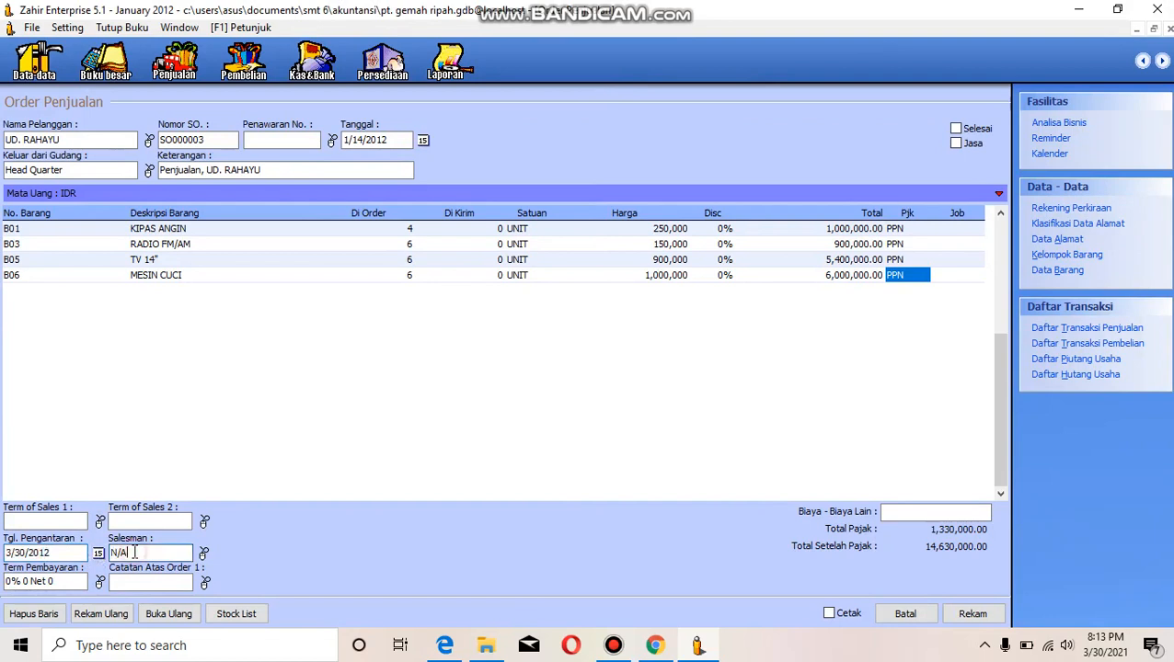
click(204, 552)
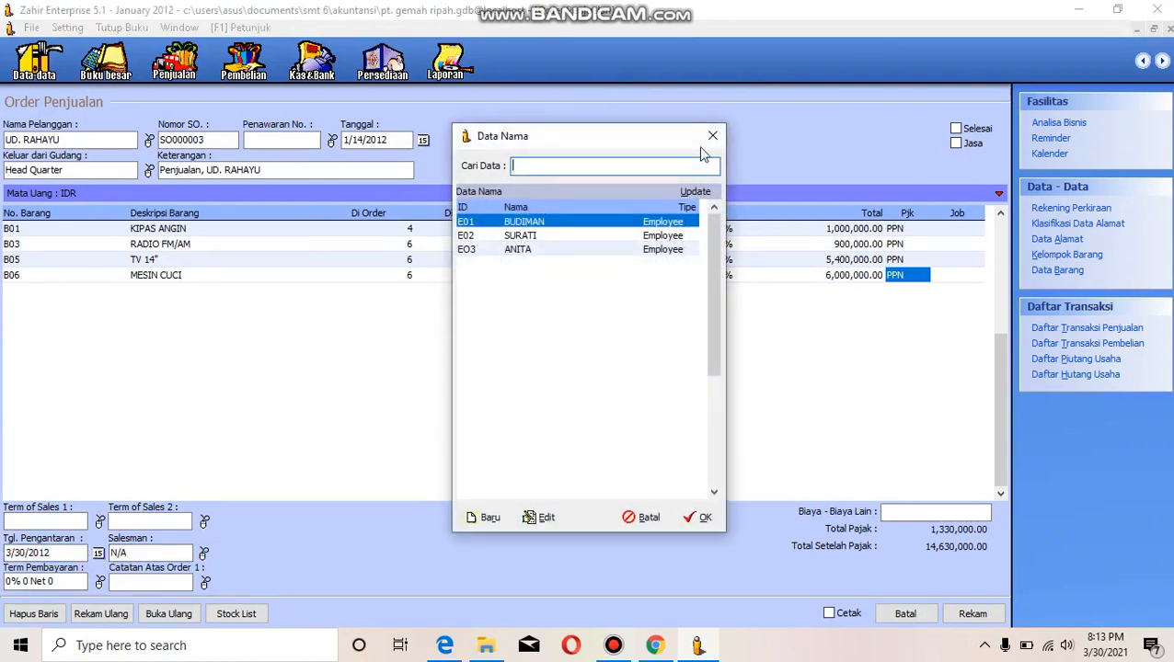
click(714, 137)
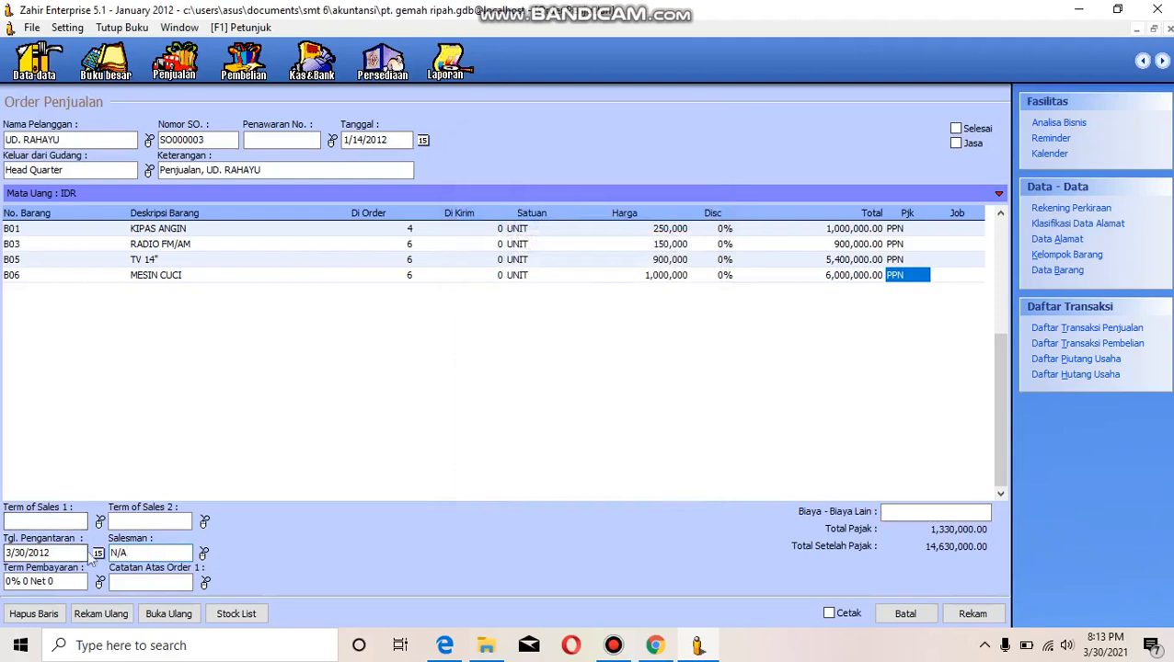
- Set the delivery date to 14 January 2012 and record UD. Rahayu's sales order, leaving the order form
click(99, 553)
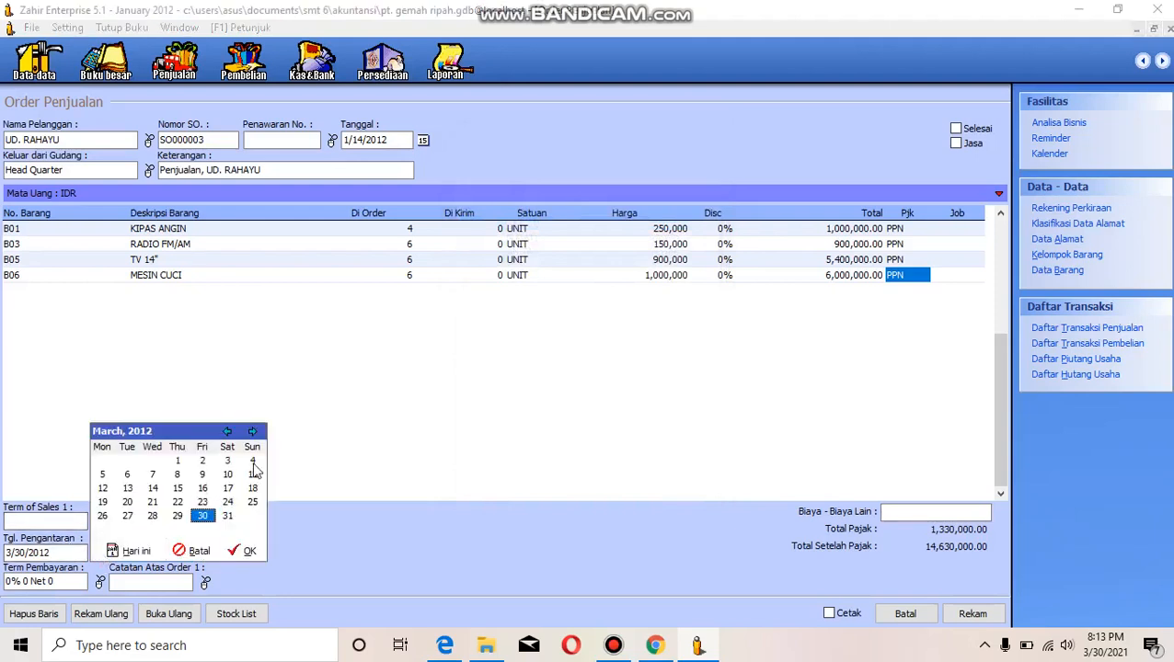
click(152, 488)
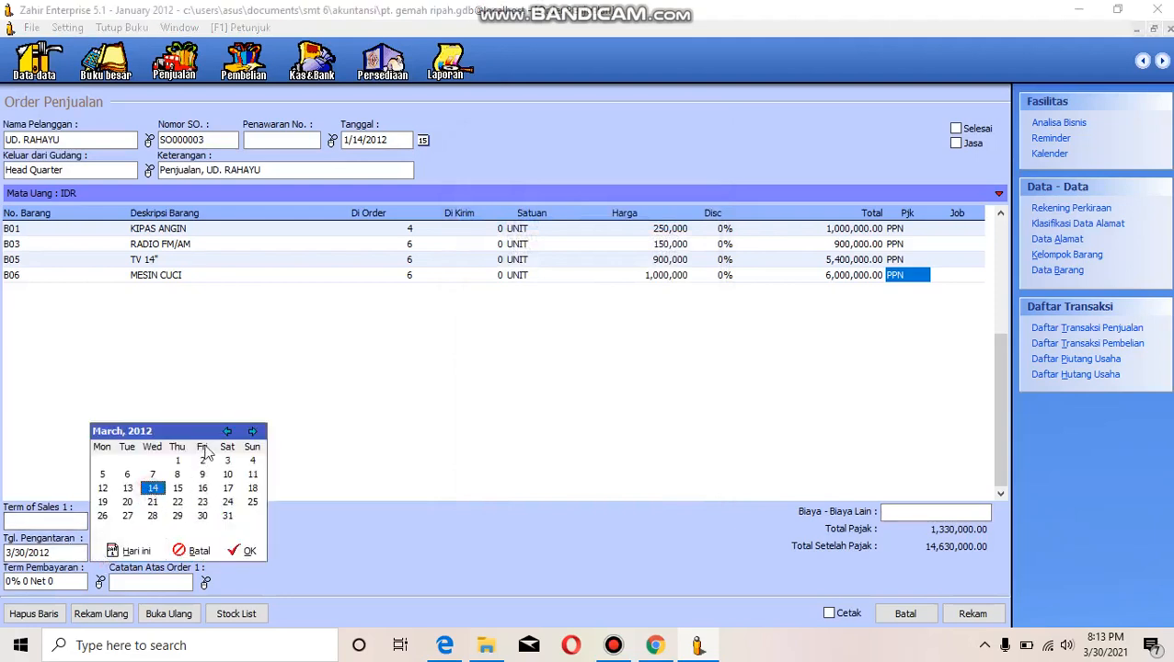
click(228, 432)
click(228, 432)
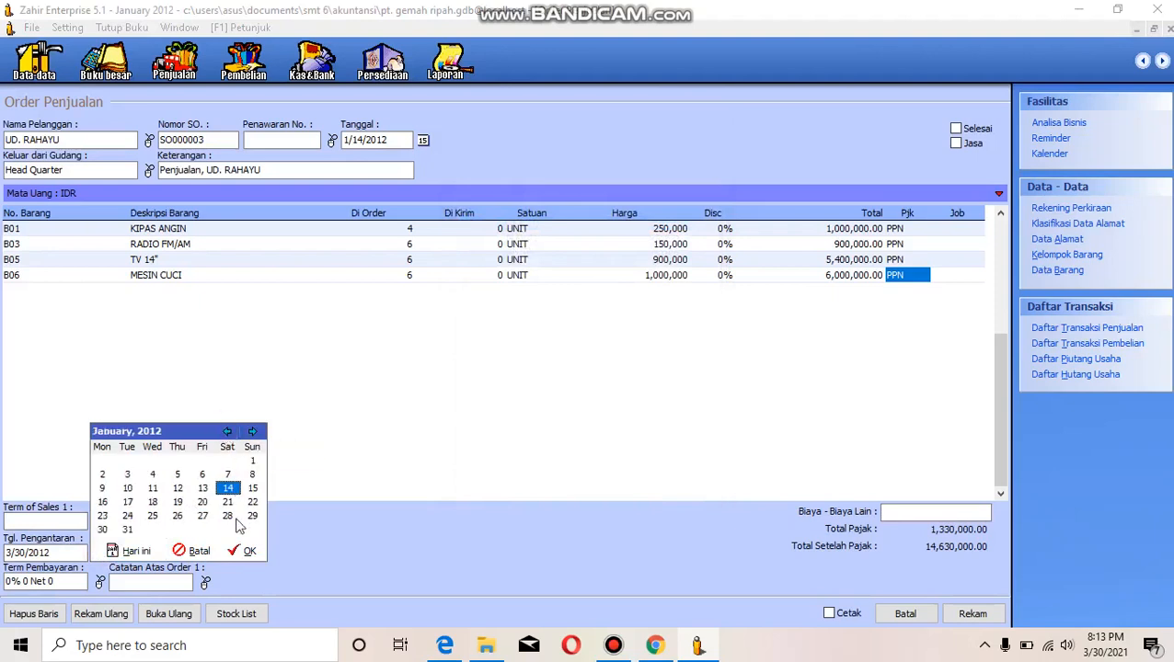
click(251, 550)
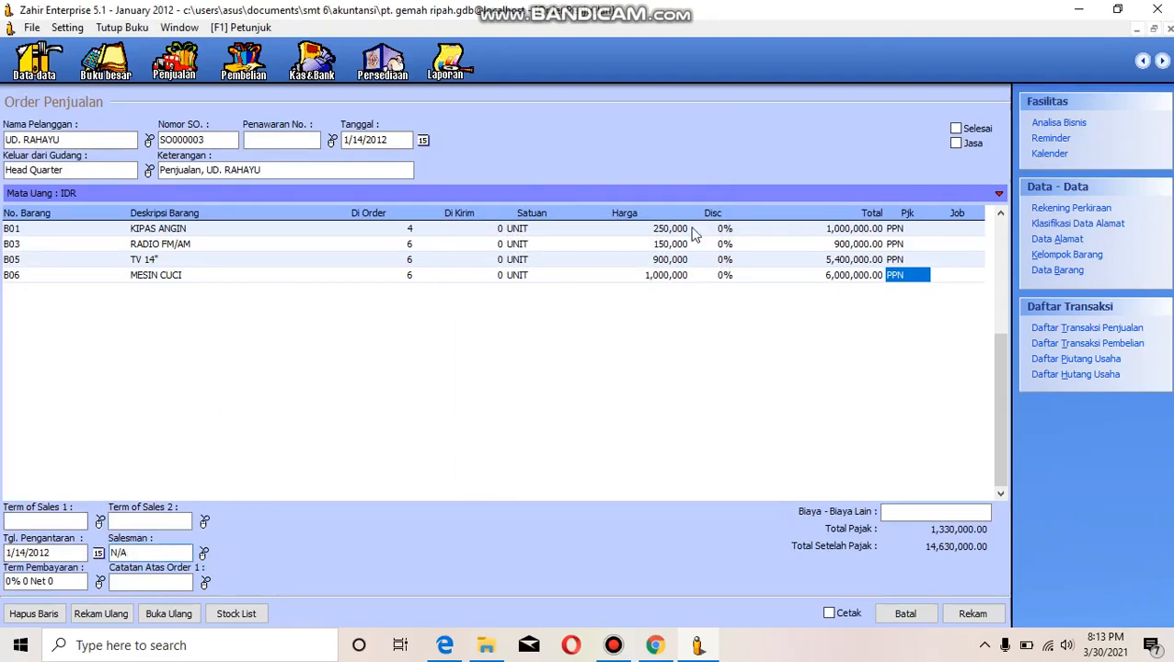
click(973, 615)
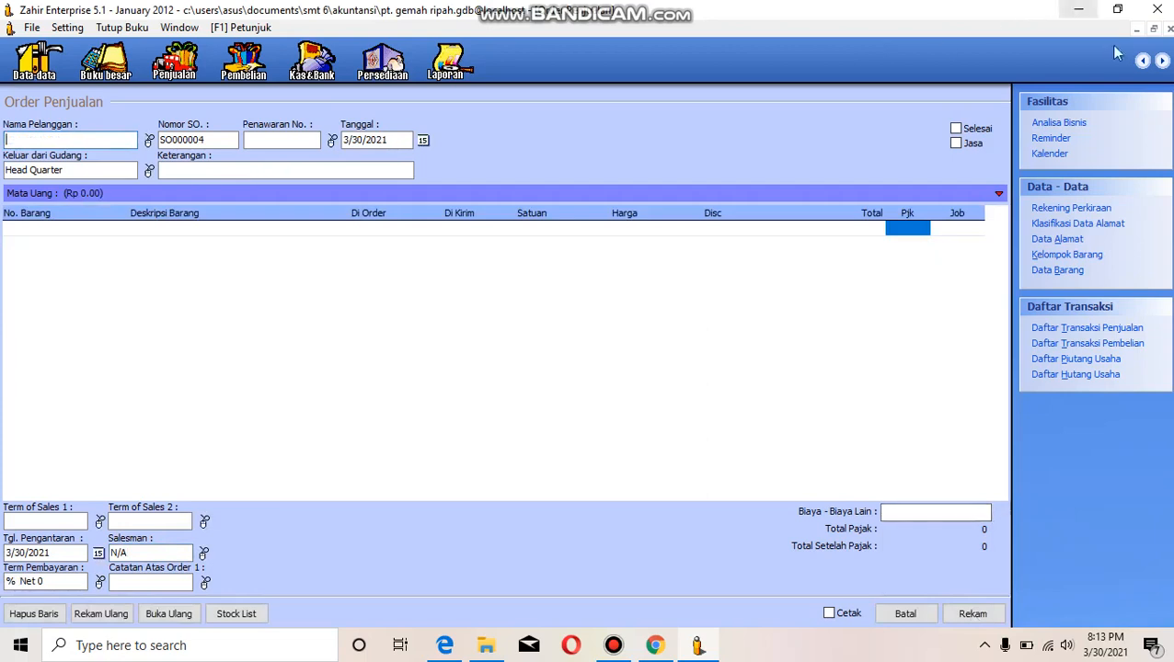
click(1171, 29)
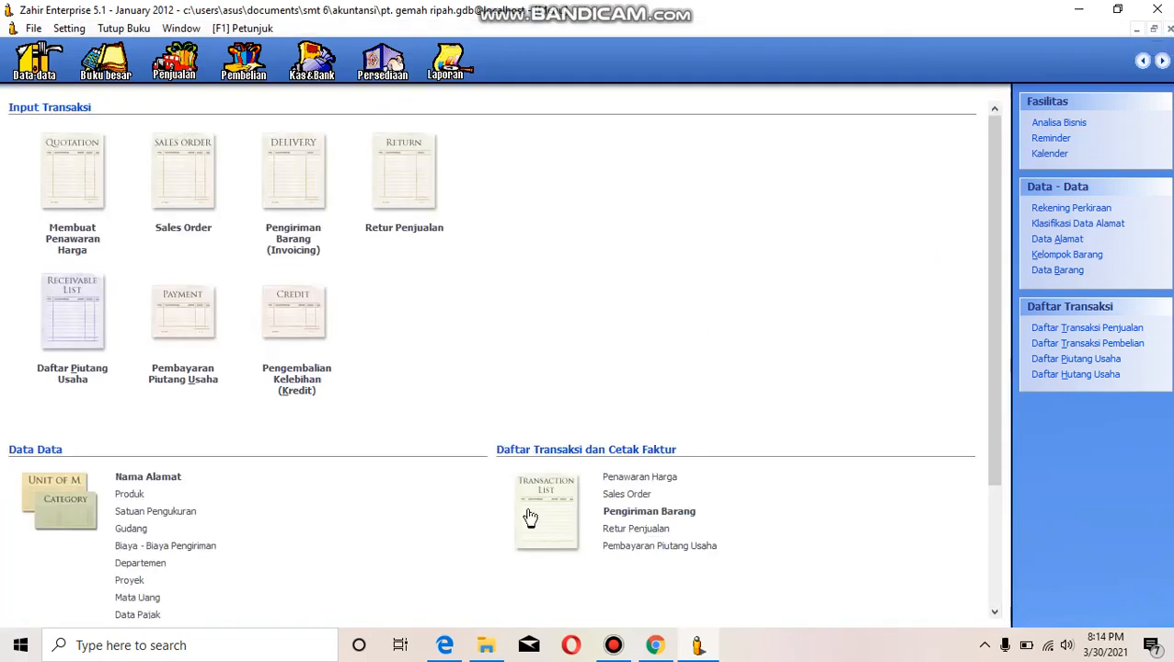
- Switch to the browser to check the sales transactions in the case-study PDF, and return to Zahir
mouse_move(444, 647)
click(445, 598)
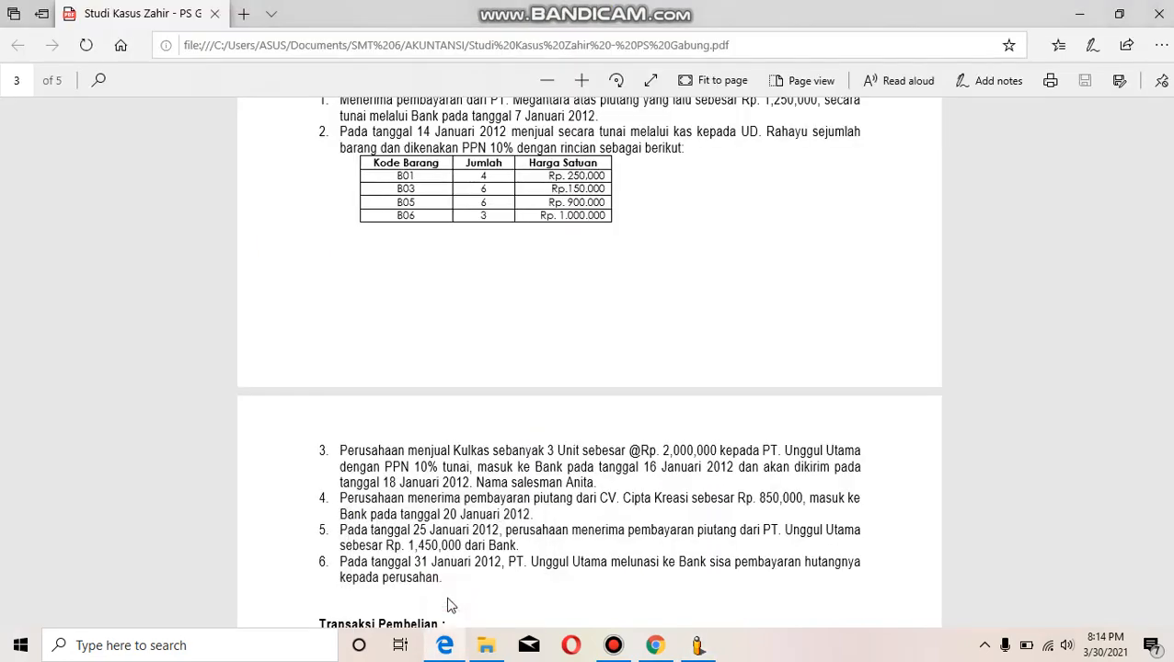
scroll(448, 604, down, 1)
scroll(449, 604, down, 6)
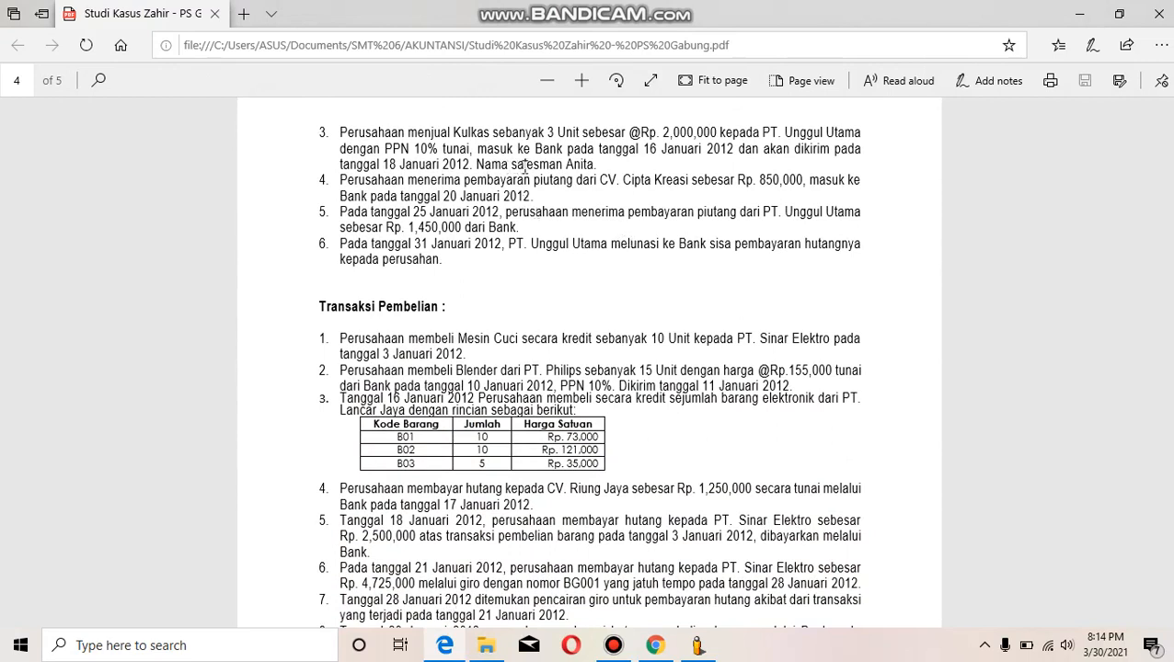
click(694, 622)
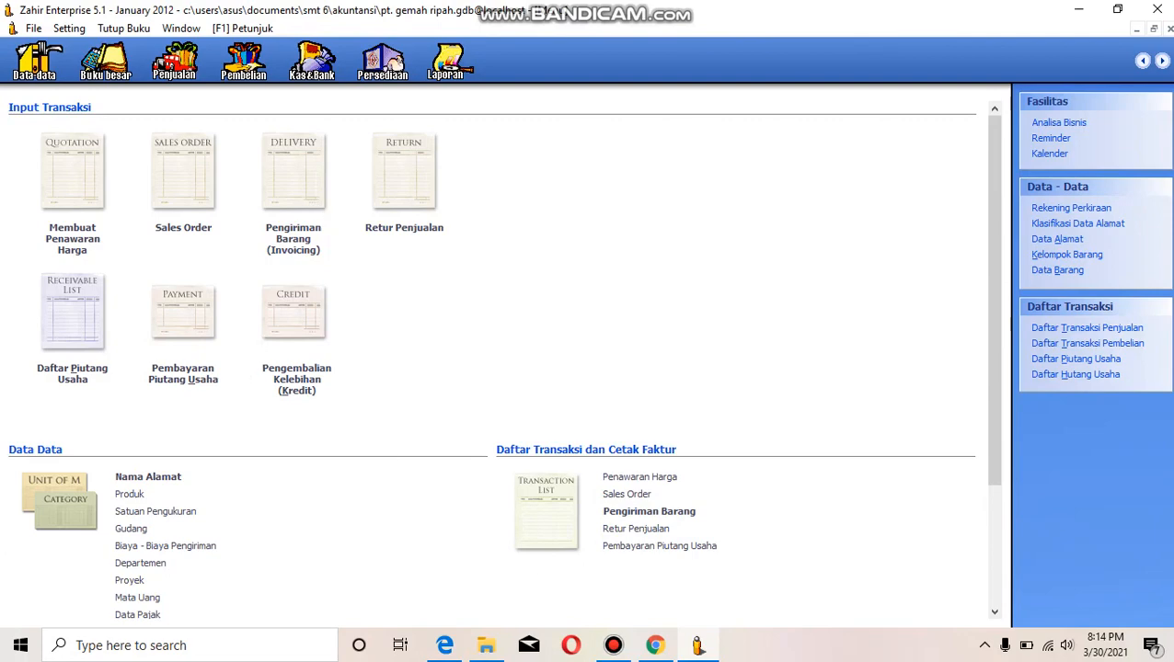
- Switch to the browser to check the UD. Rahayu cash sale in the case-study PDF, and return to Zahir
click(462, 642)
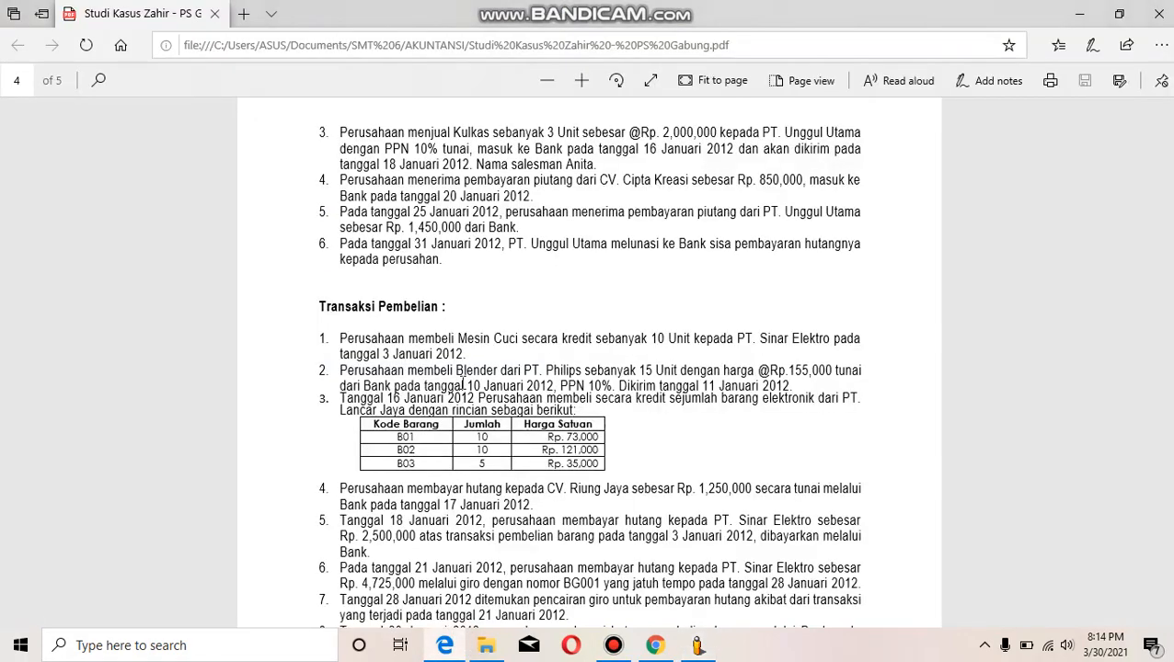
scroll(462, 383, up, 5)
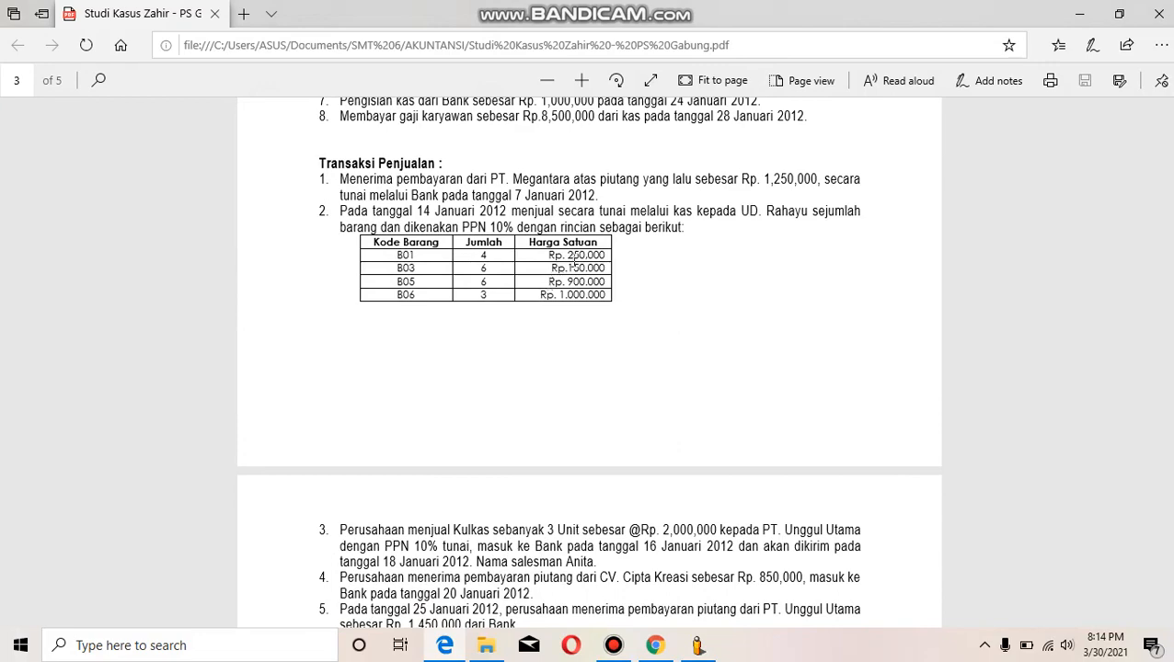
click(699, 645)
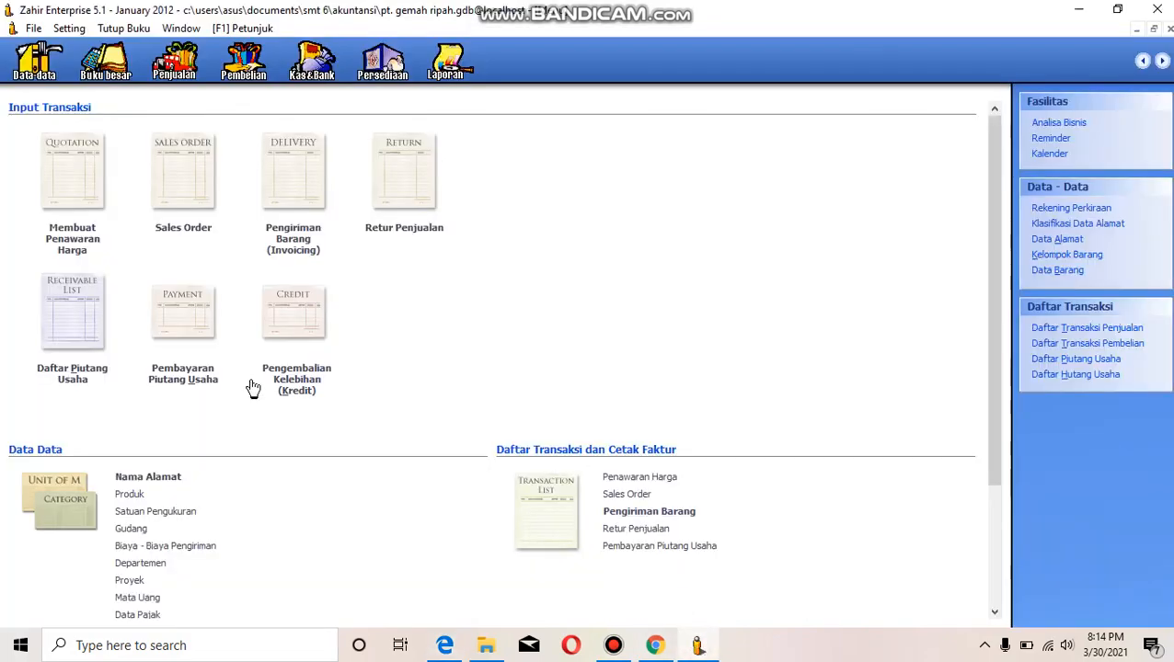
- Start a goods delivery invoice for customer UD. Rahayu and change the year of its invoice date to 2012
click(297, 237)
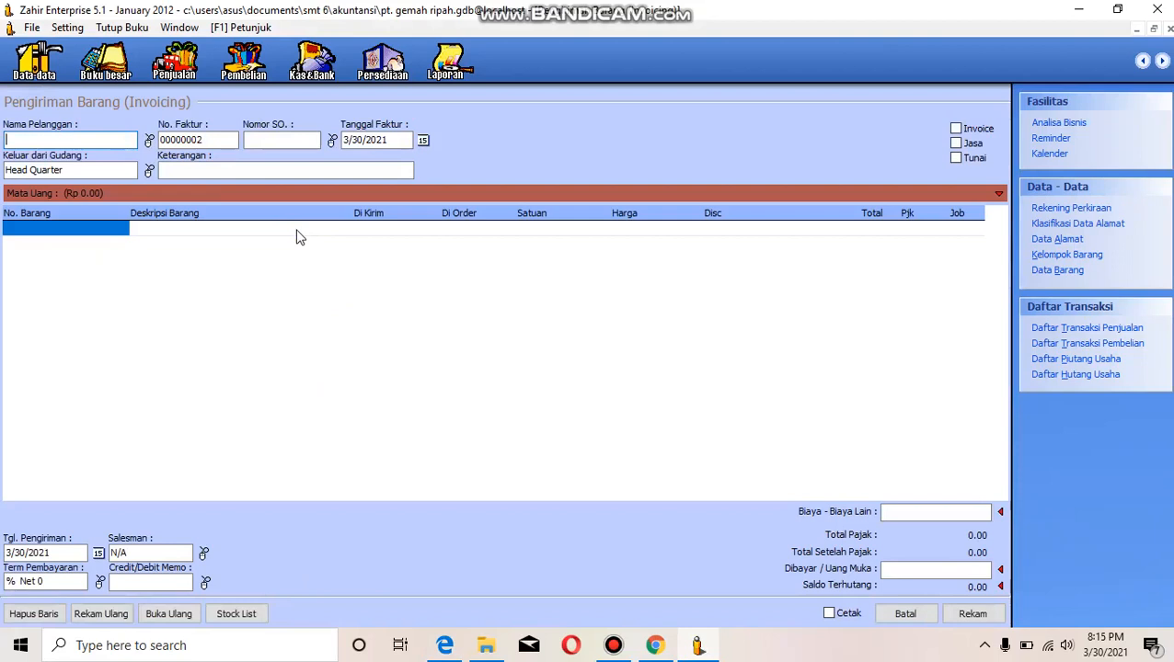
click(149, 140)
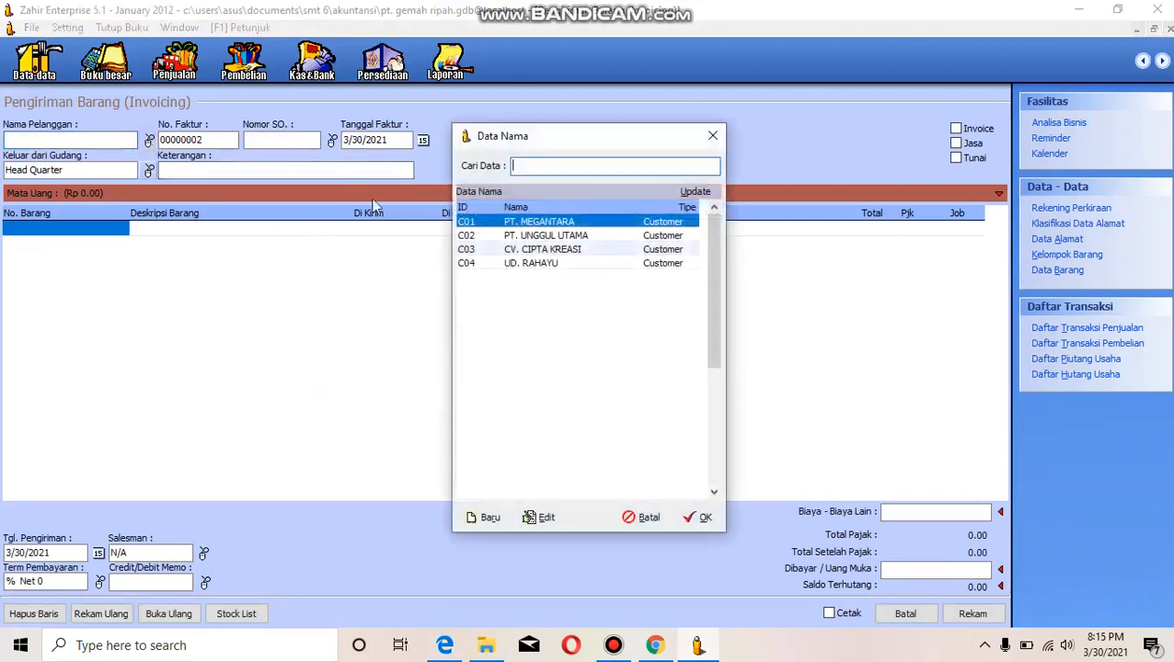
click(538, 263)
click(699, 519)
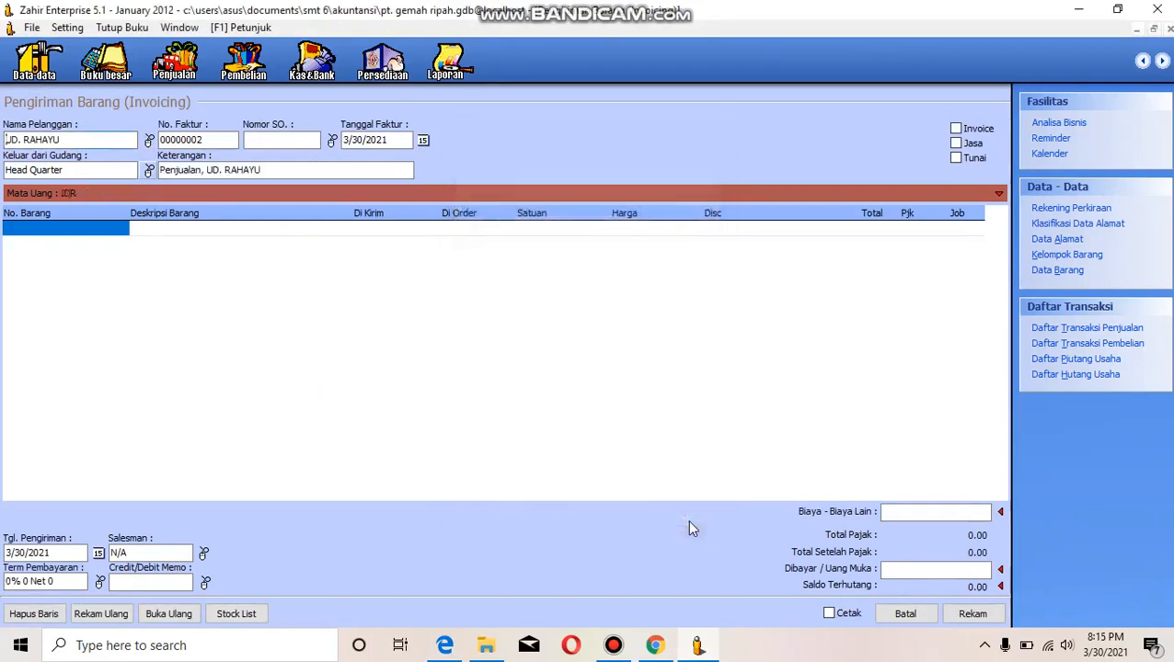
click(387, 140)
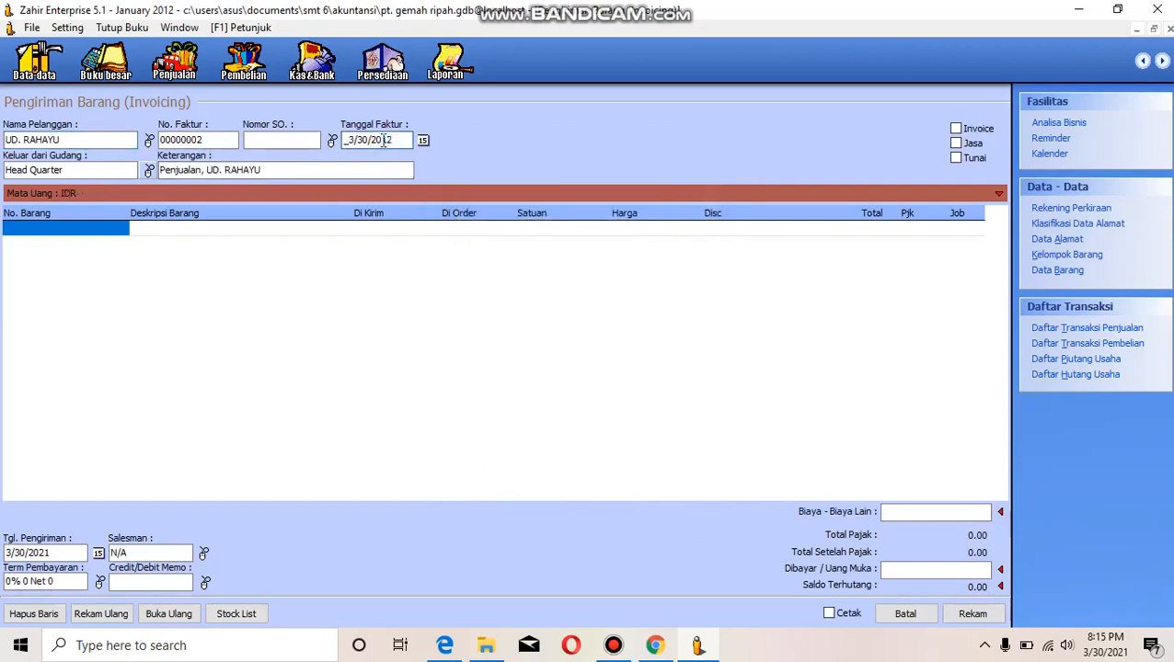
- Add item B01 Kipas Angin to the first invoice line with a delivered quantity of 4
double_click(69, 232)
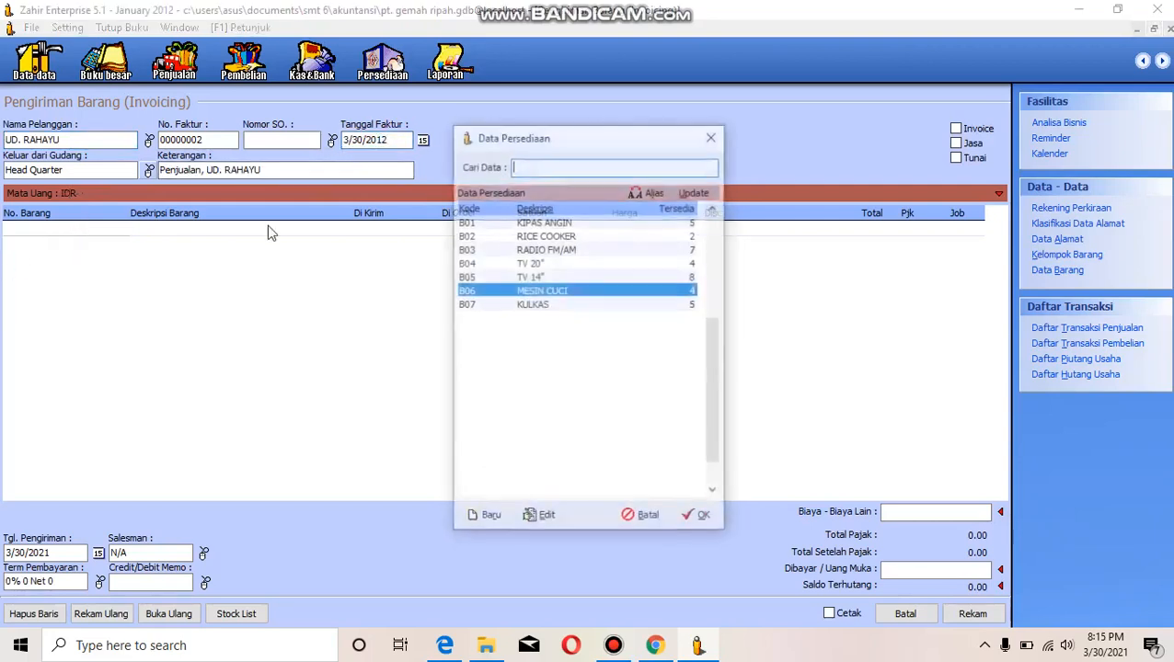
click(566, 222)
click(692, 518)
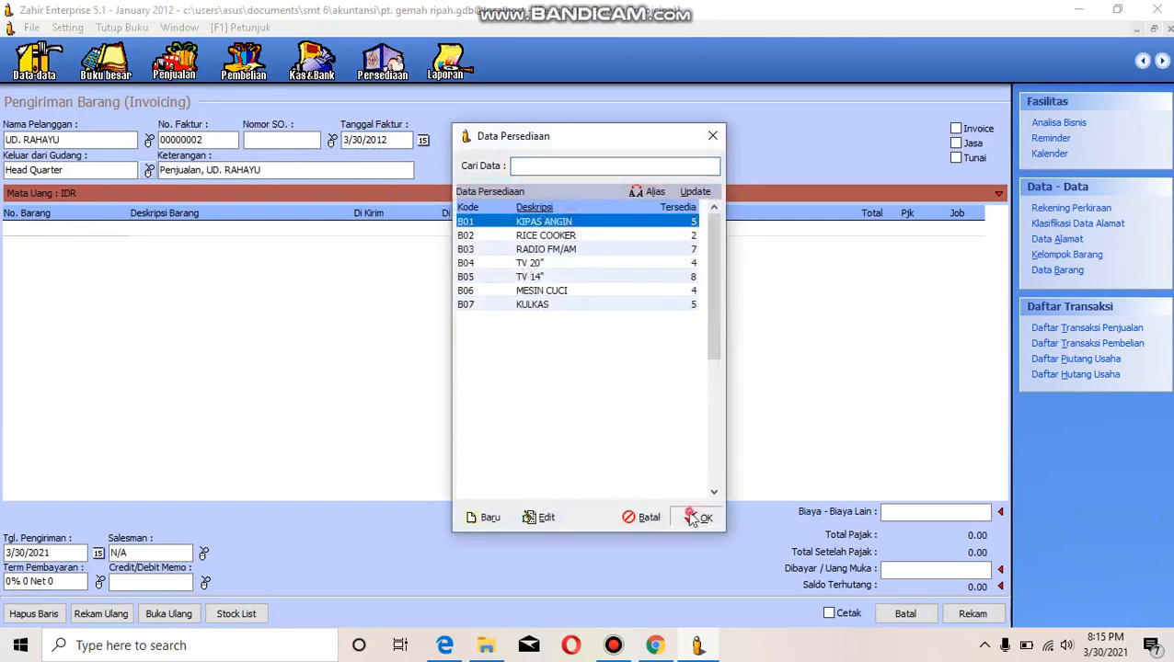
click(363, 232)
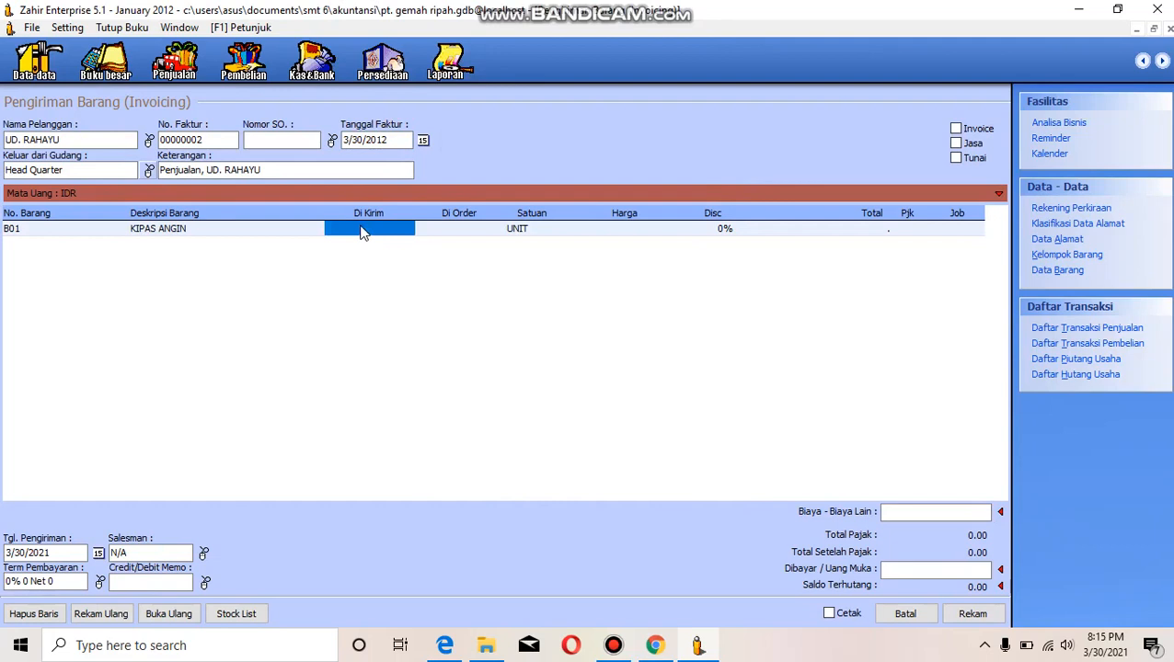
text(4)
key(Return)
key(Return)
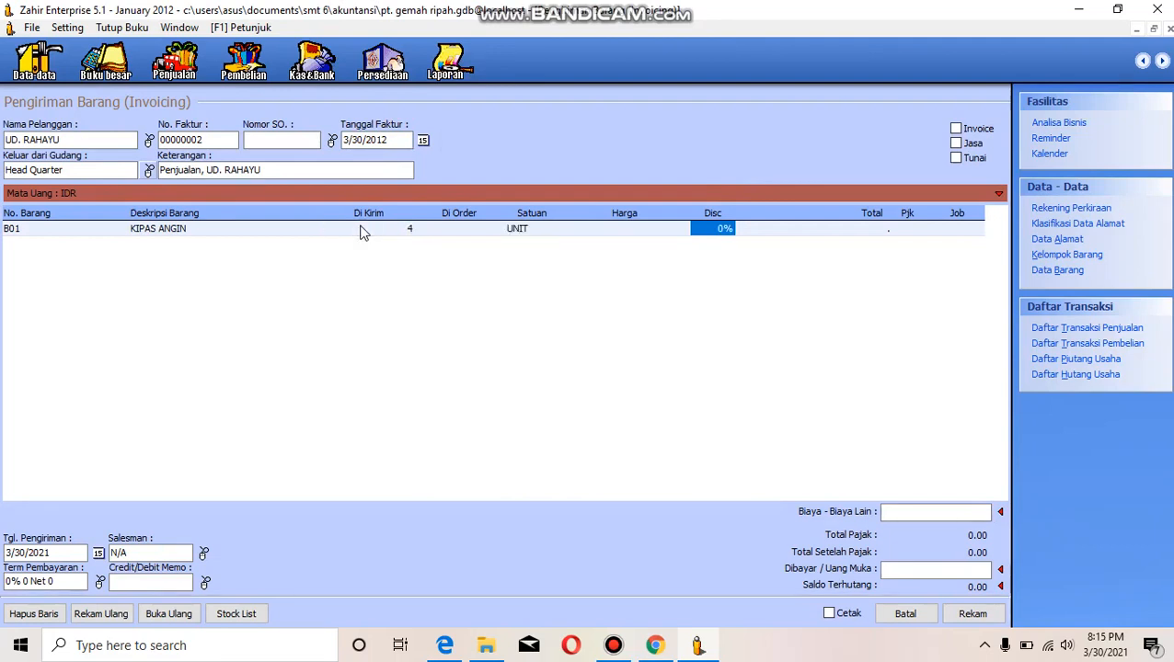
- Set the unit price of the Kipas Angin line to 250,000
key(Left)
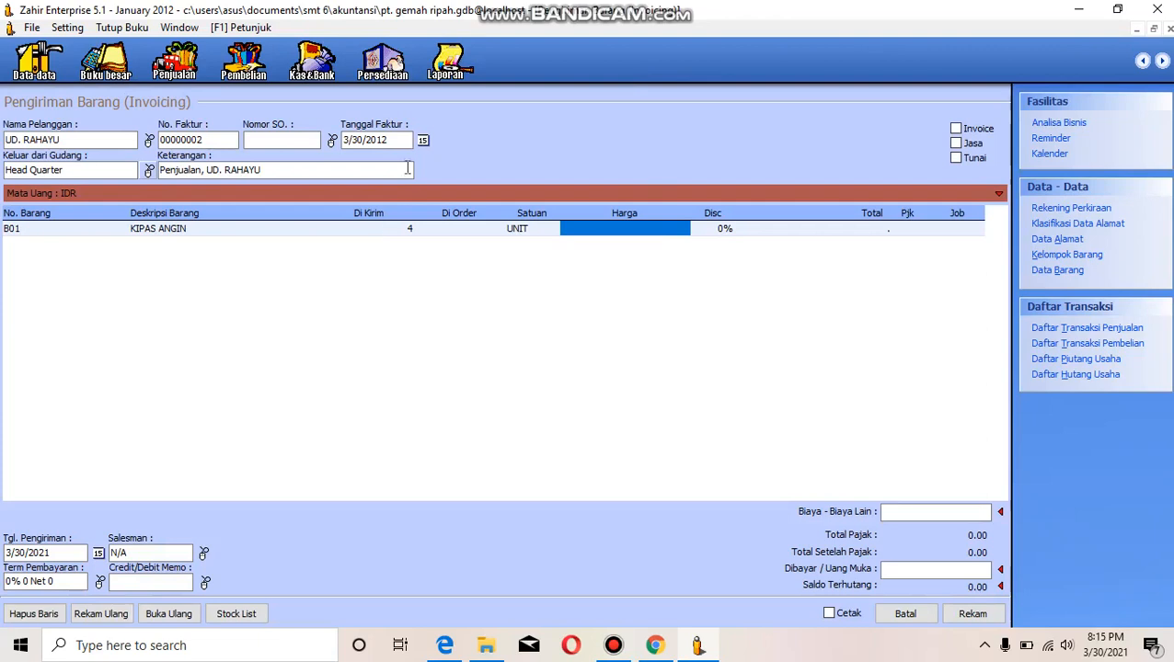
text(2)
text(50000)
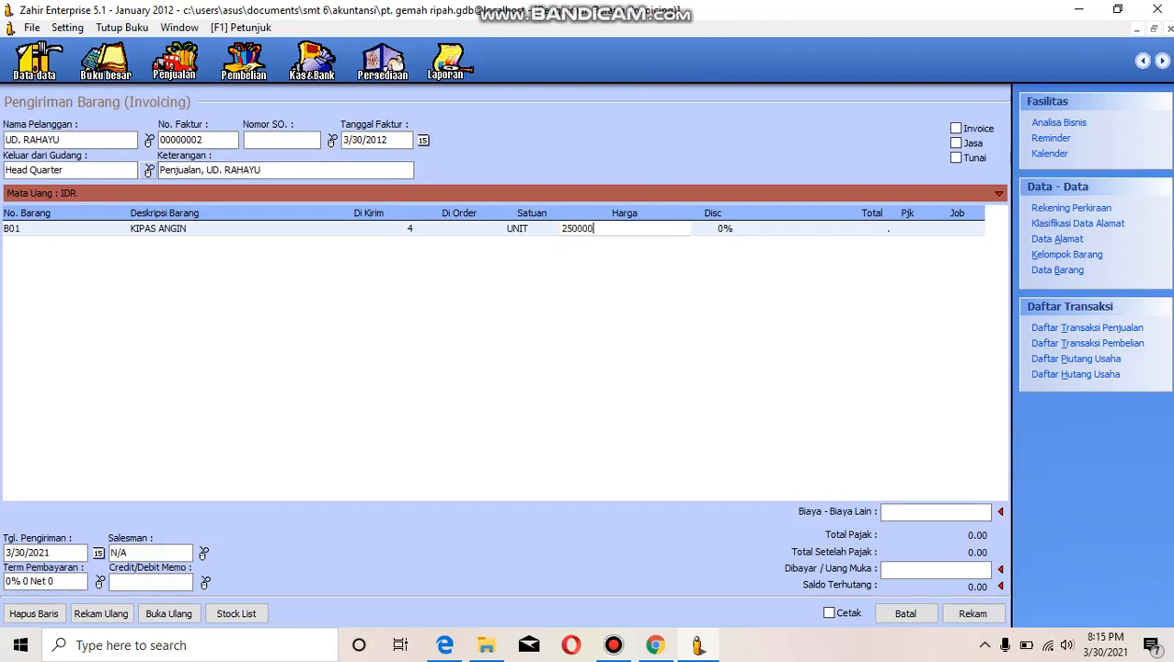
key(Tab)
key(Tab)
key(Tab)
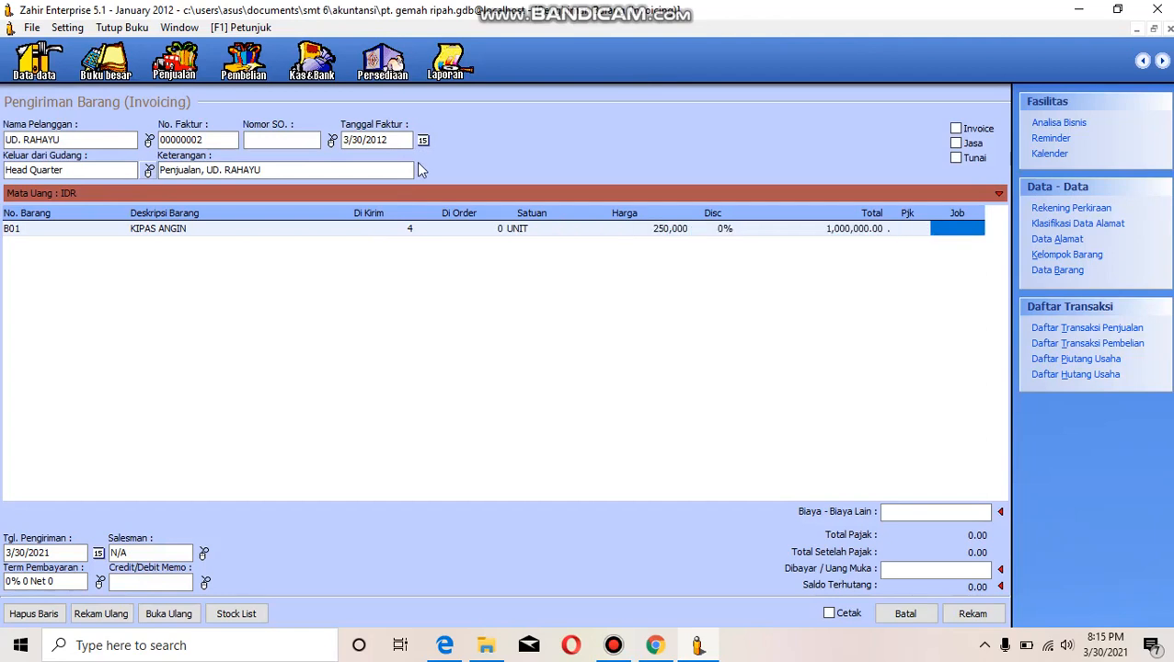
- Apply the PPN tax to the Kipas Angin line and move on to a new invoice line
key(shift+Tab)
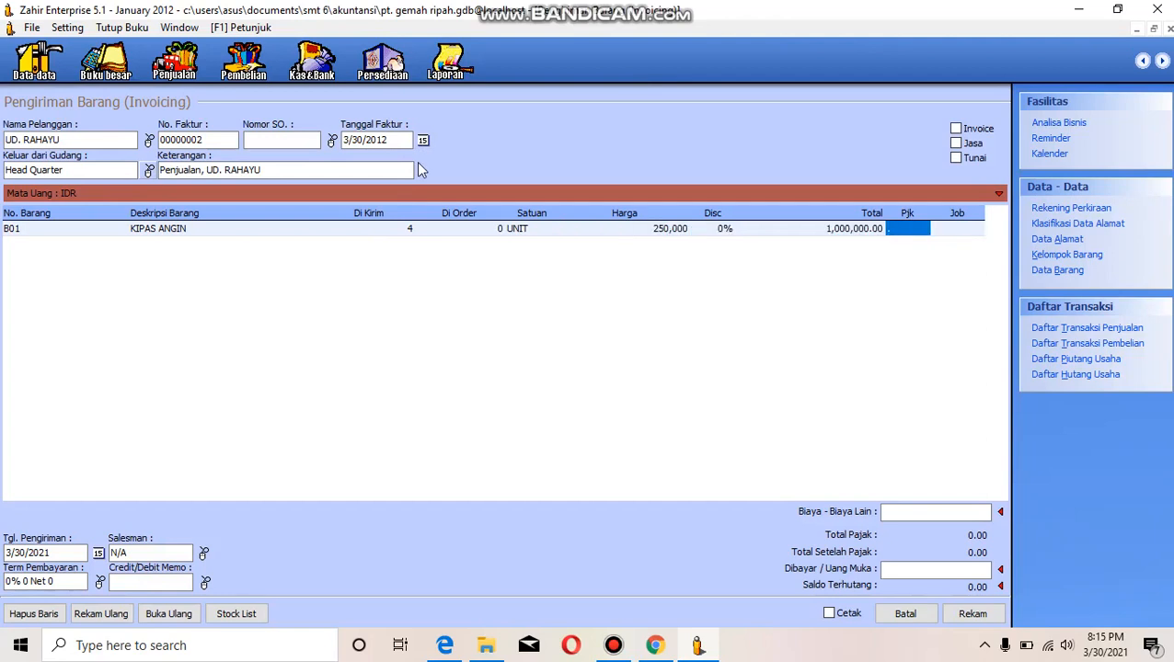
double_click(917, 241)
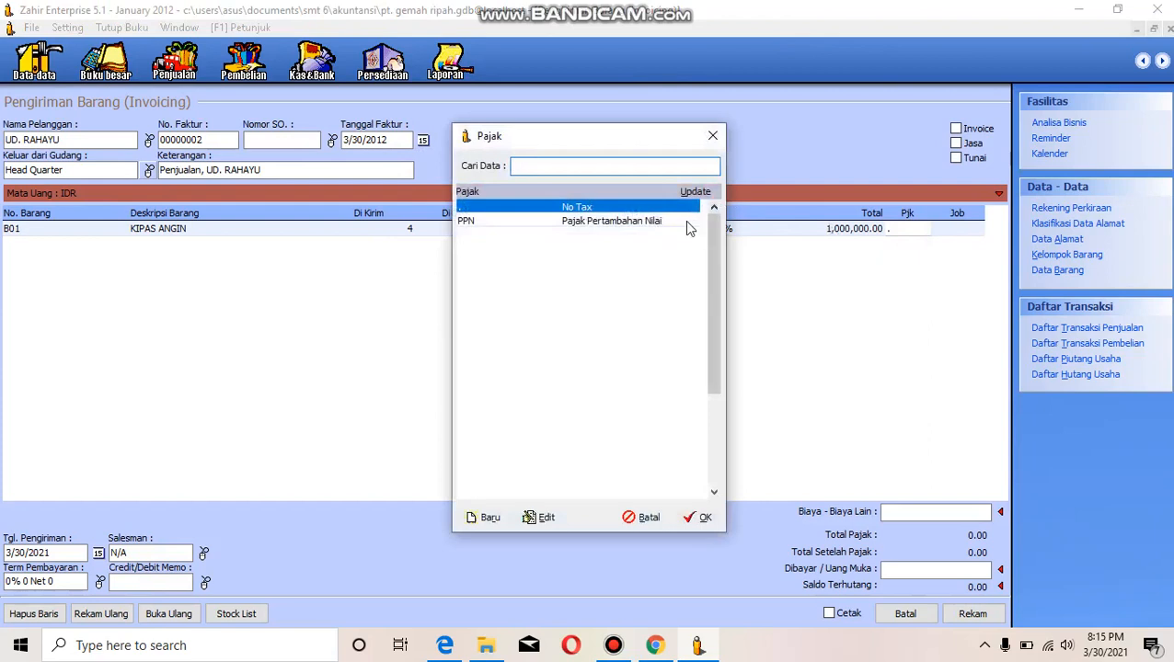
click(687, 223)
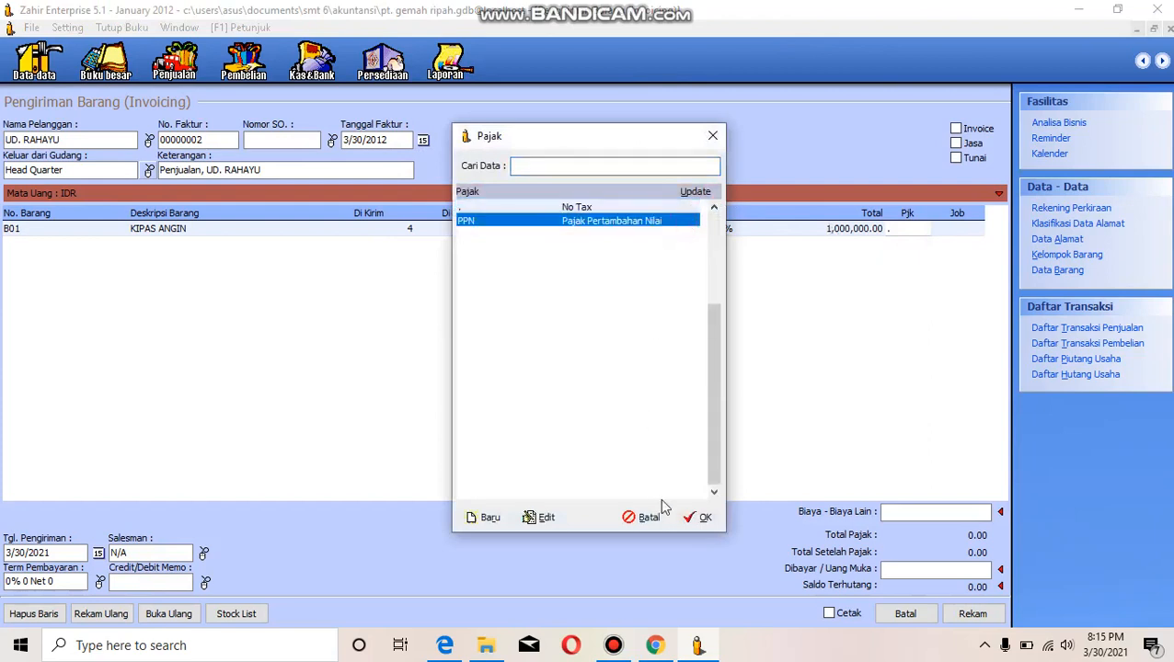
click(702, 522)
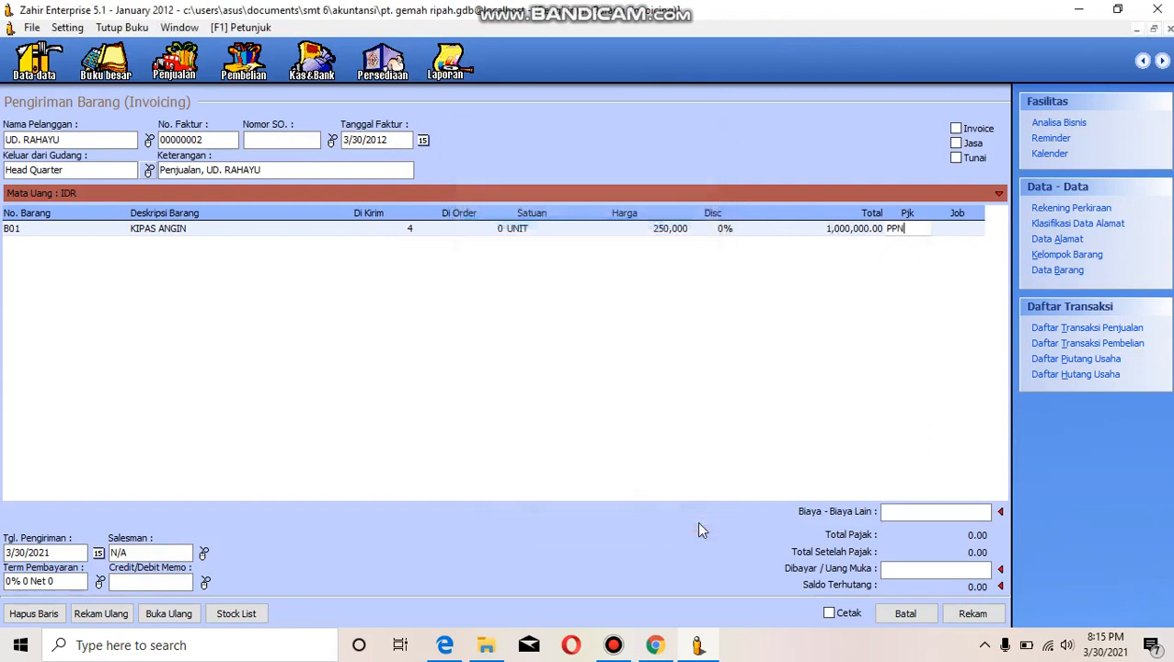
key(Tab)
key(Tab)
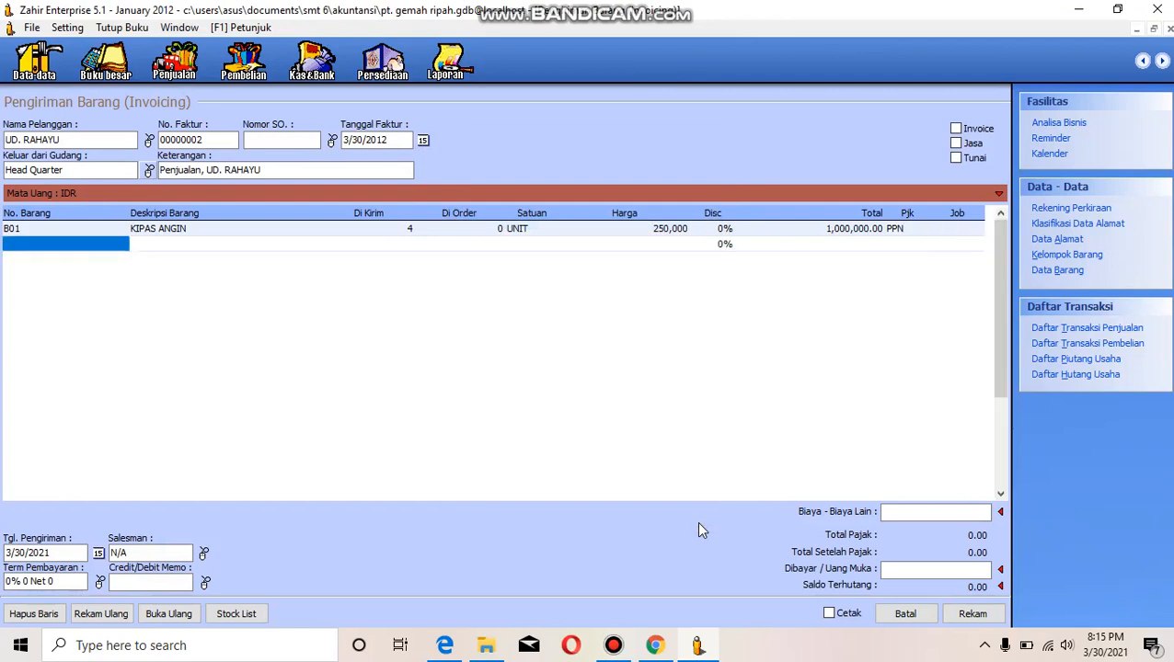
- Add item B03 Radio FM/AM to the second invoice line with a delivered quantity of 6
click(108, 244)
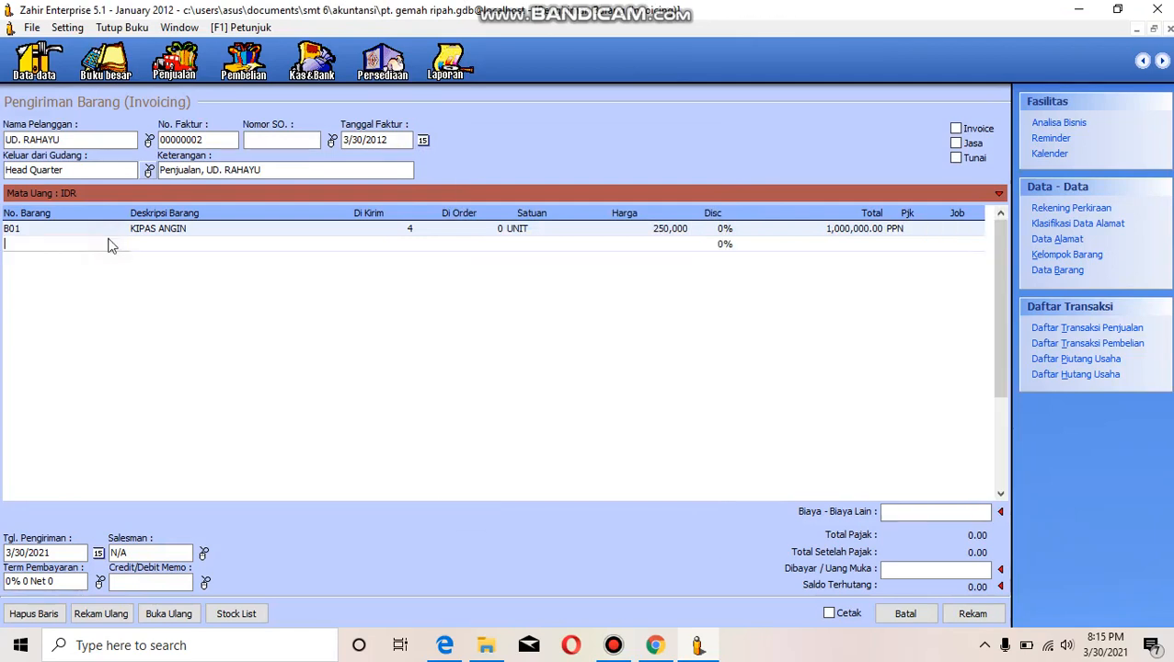
key(Return)
click(506, 250)
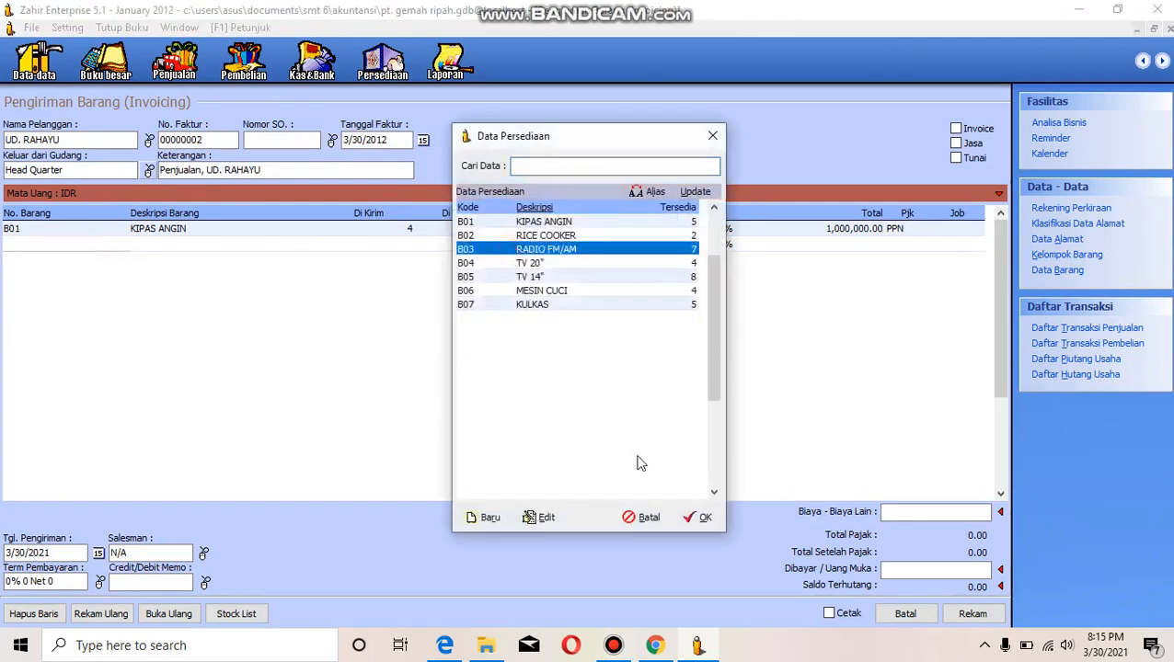
click(697, 517)
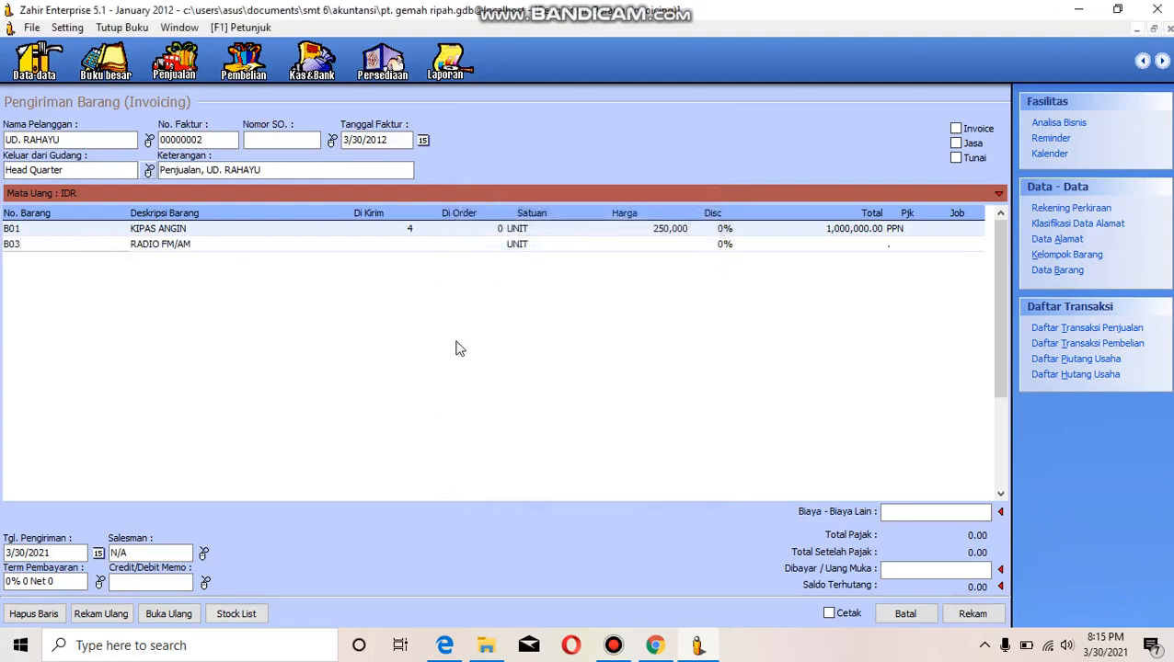
key(Return)
key(Return)
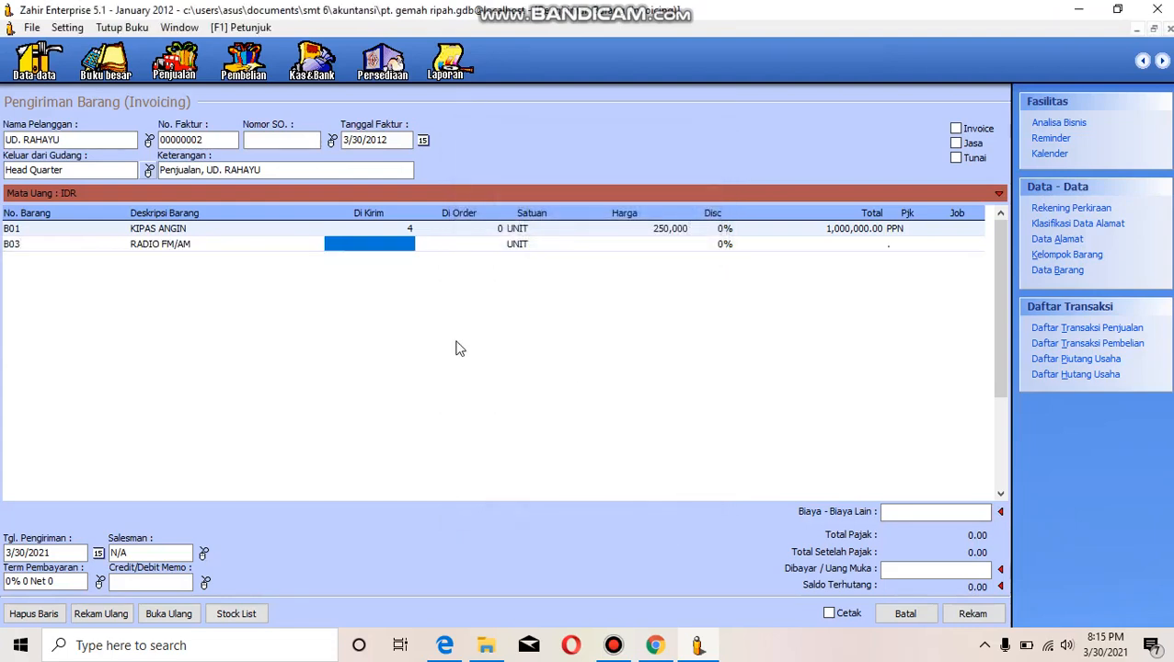
text(6)
key(Return)
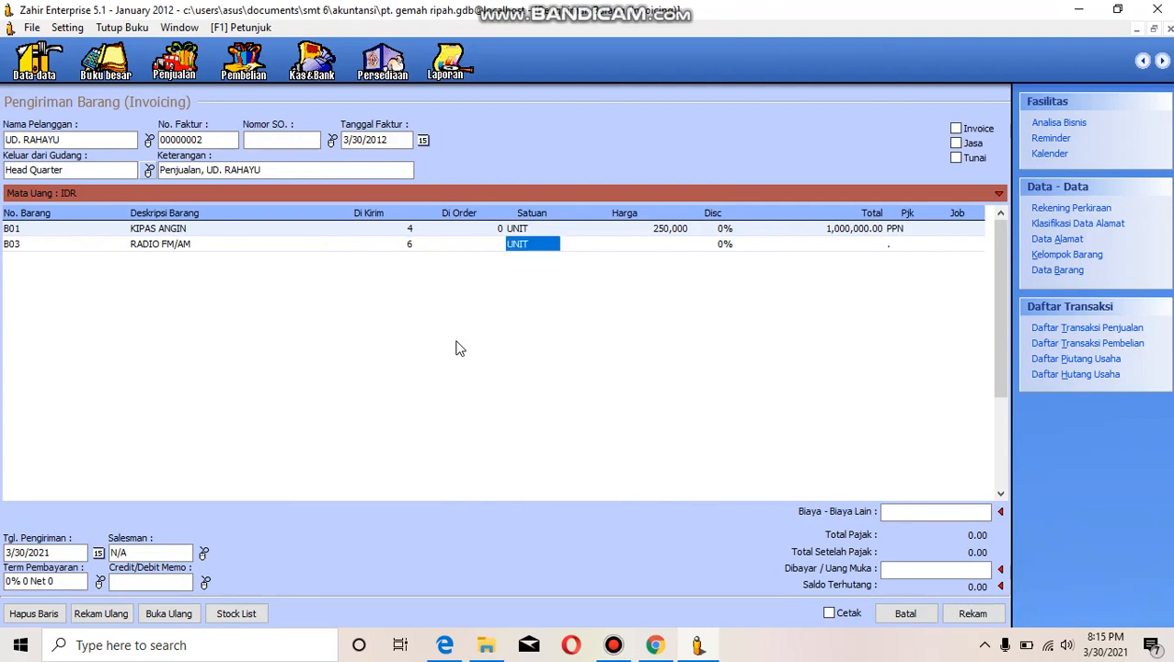
- Set the Radio FM/AM line's unit price to 150,000 and apply the PPN tax to it
key(Return)
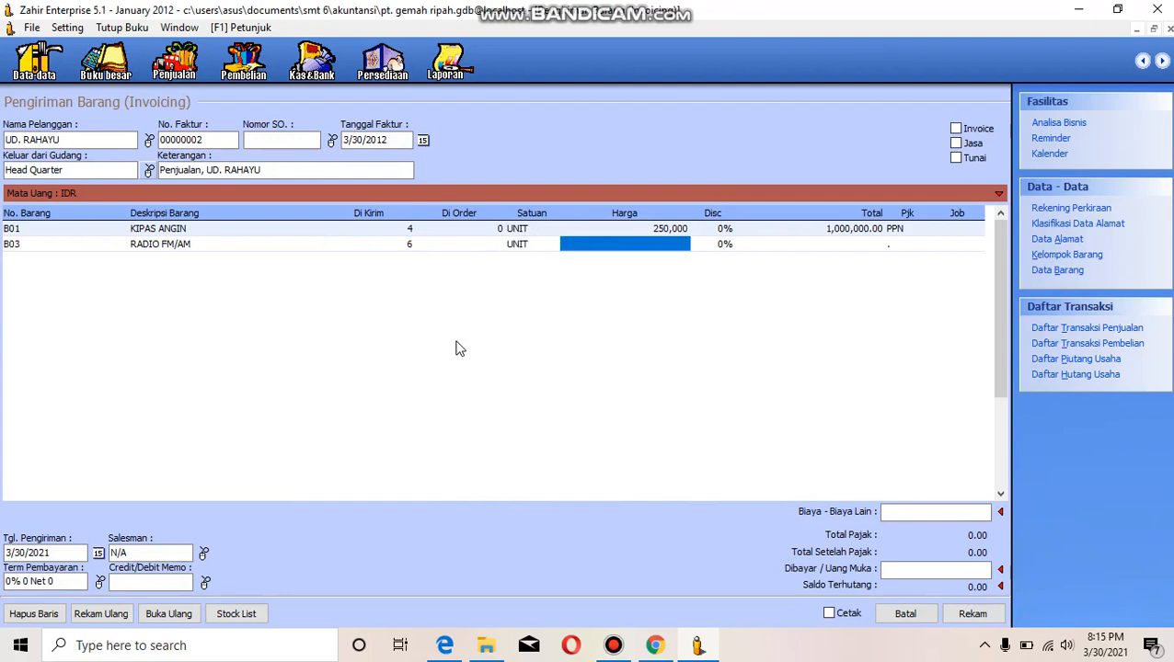
text(150000)
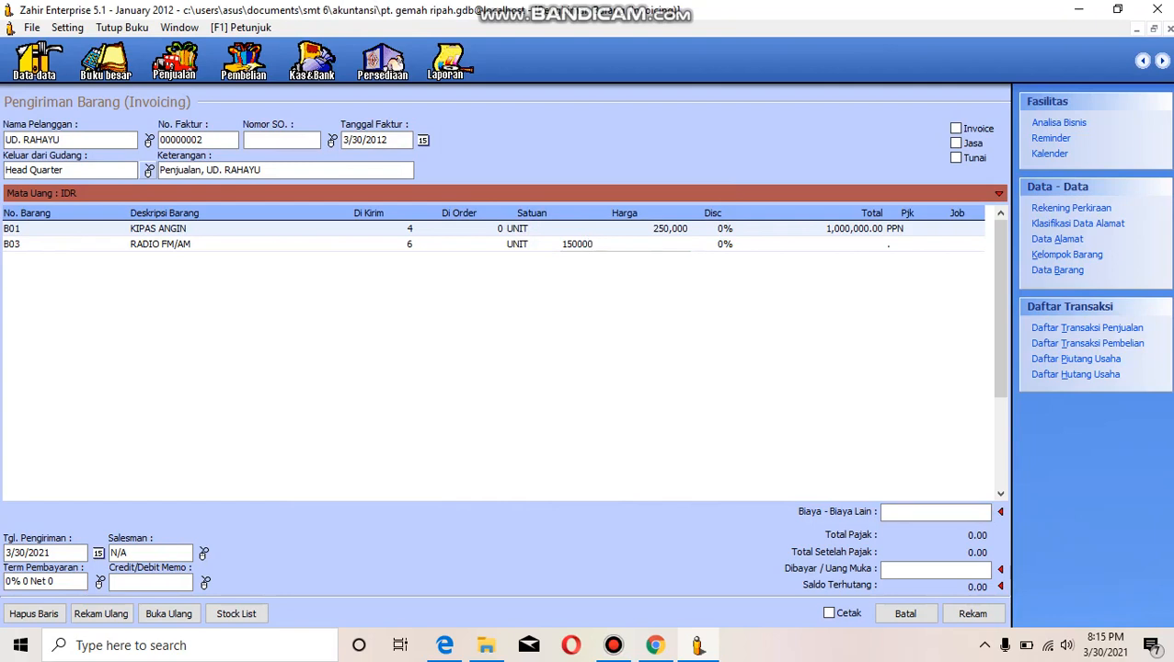
key(Return)
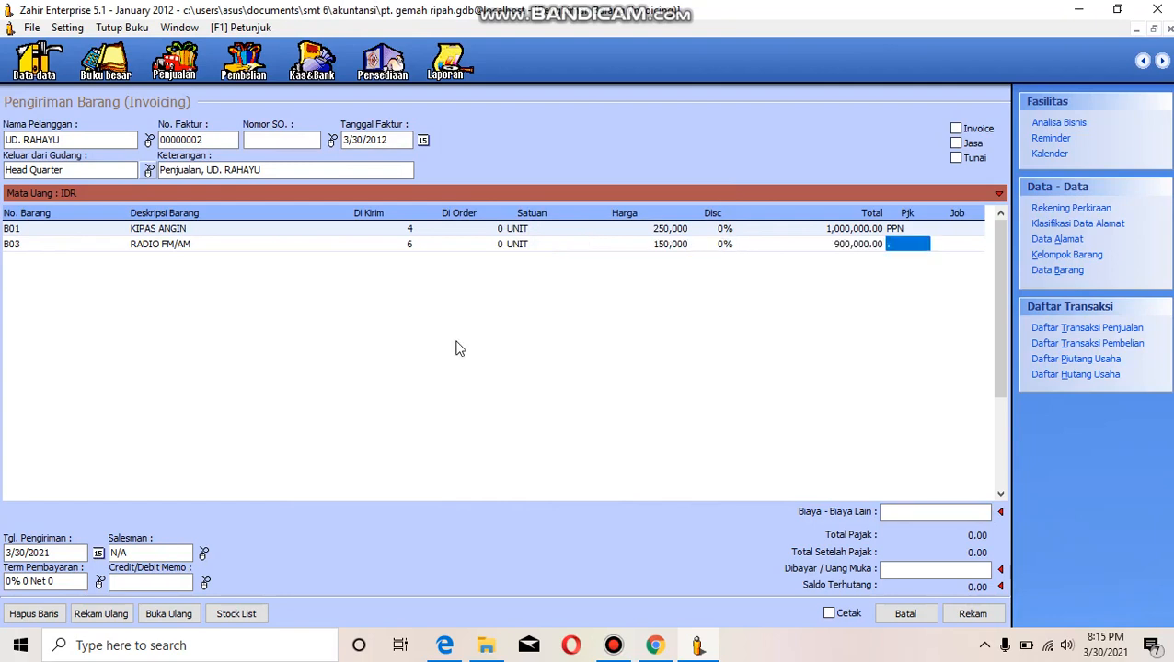
double_click(905, 243)
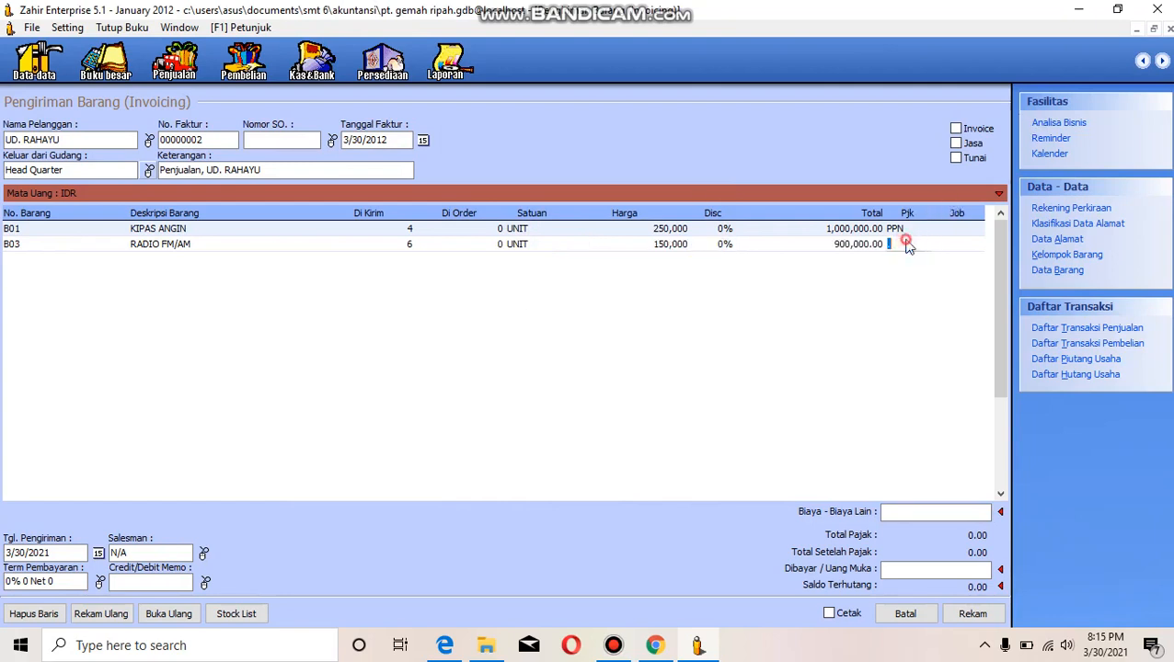
click(679, 221)
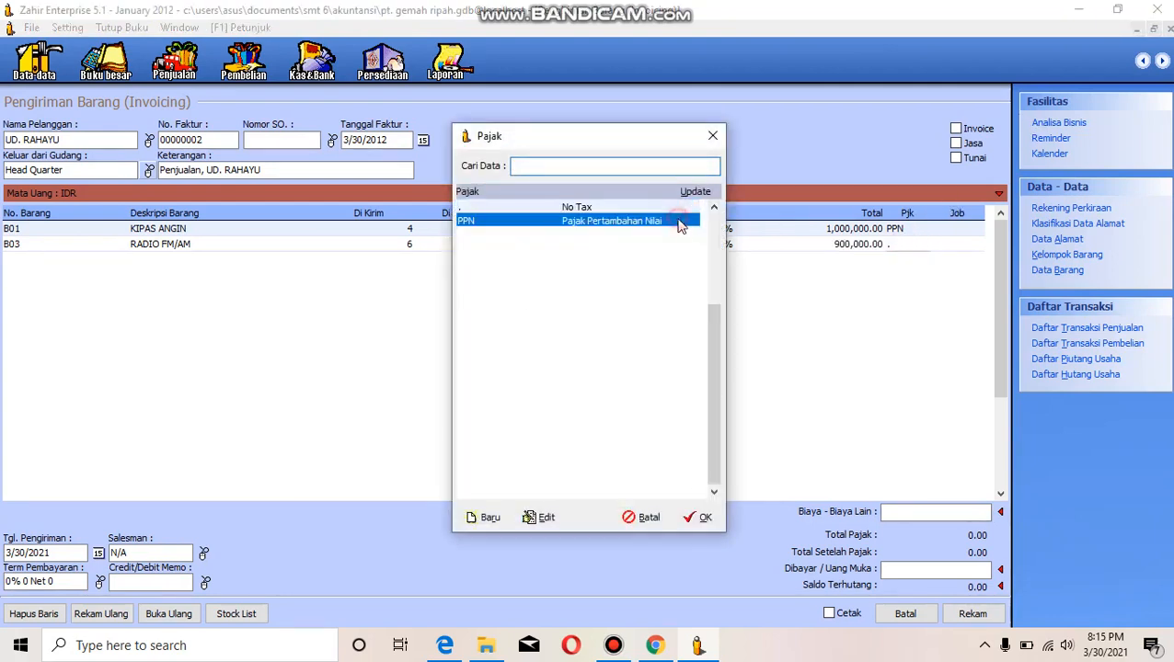
click(699, 517)
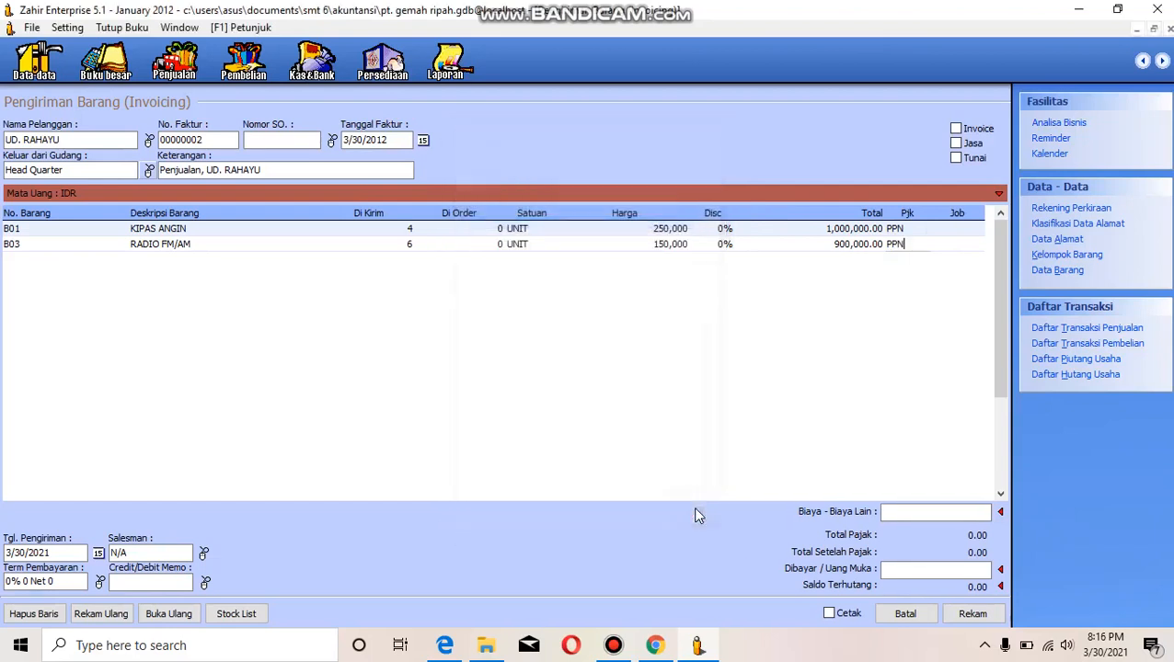
key(Return)
key(Return)
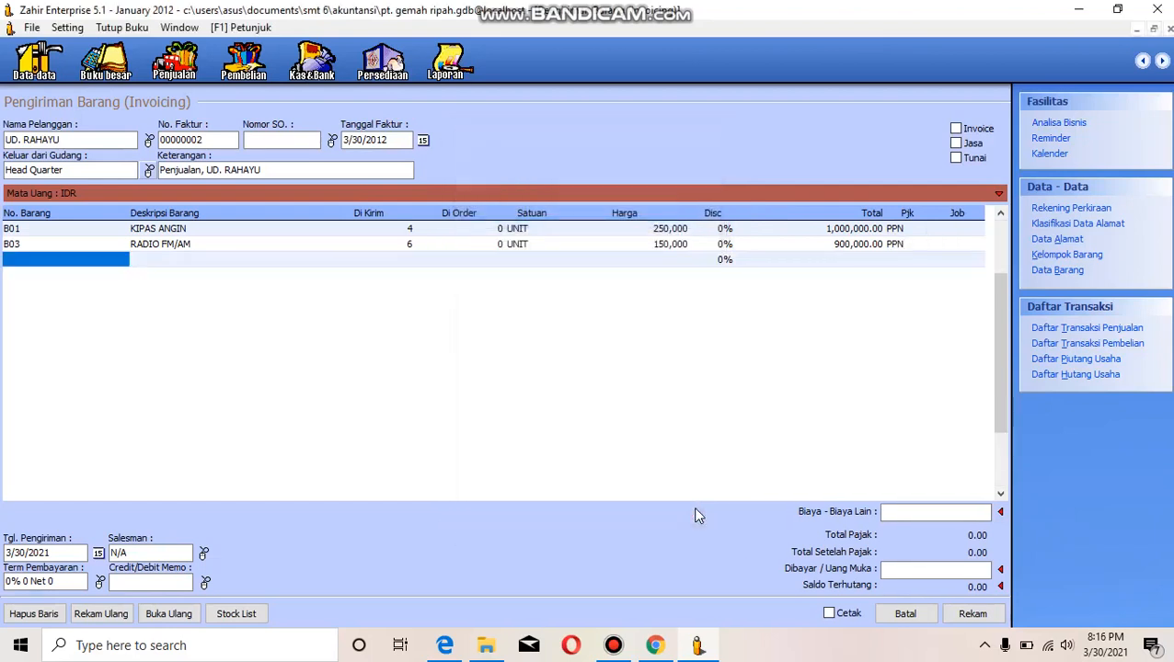
- Add item B05 TV 14" to the third invoice line with a delivered quantity of 6
click(56, 263)
key(Return)
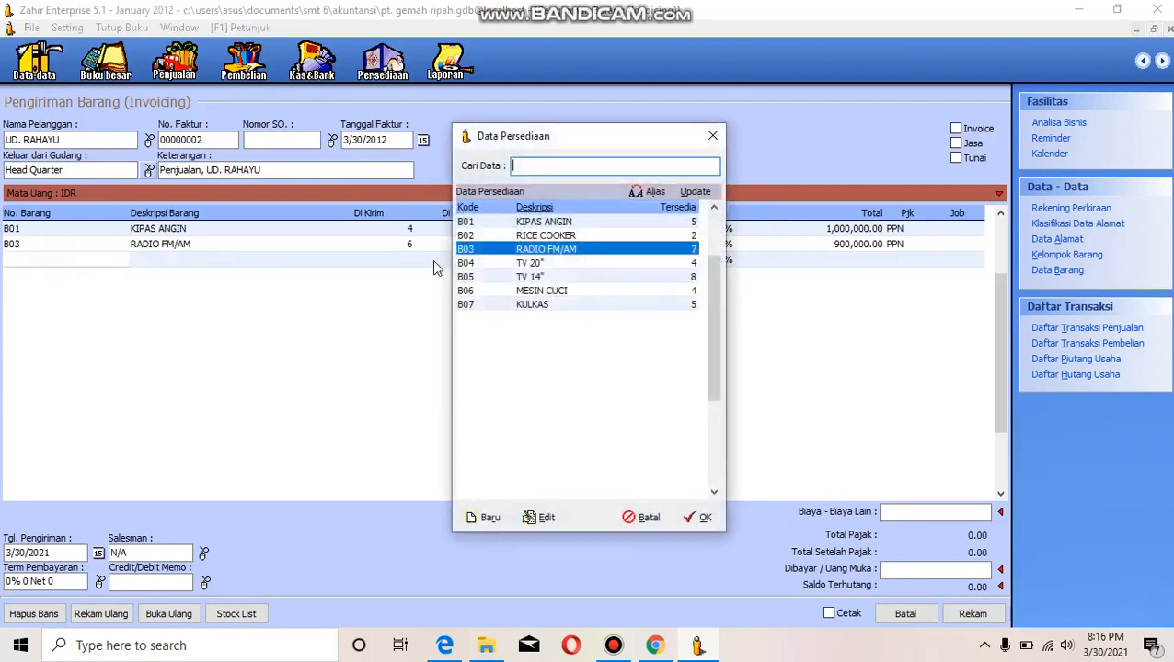
click(545, 279)
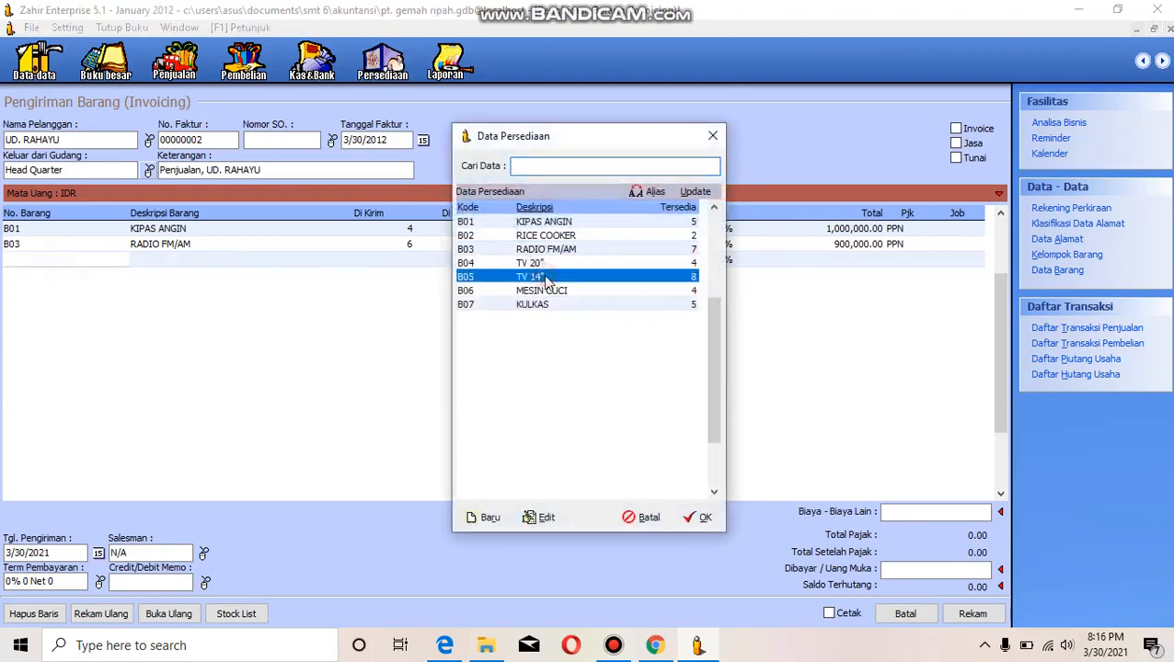
click(699, 517)
key(Tab)
key(Tab)
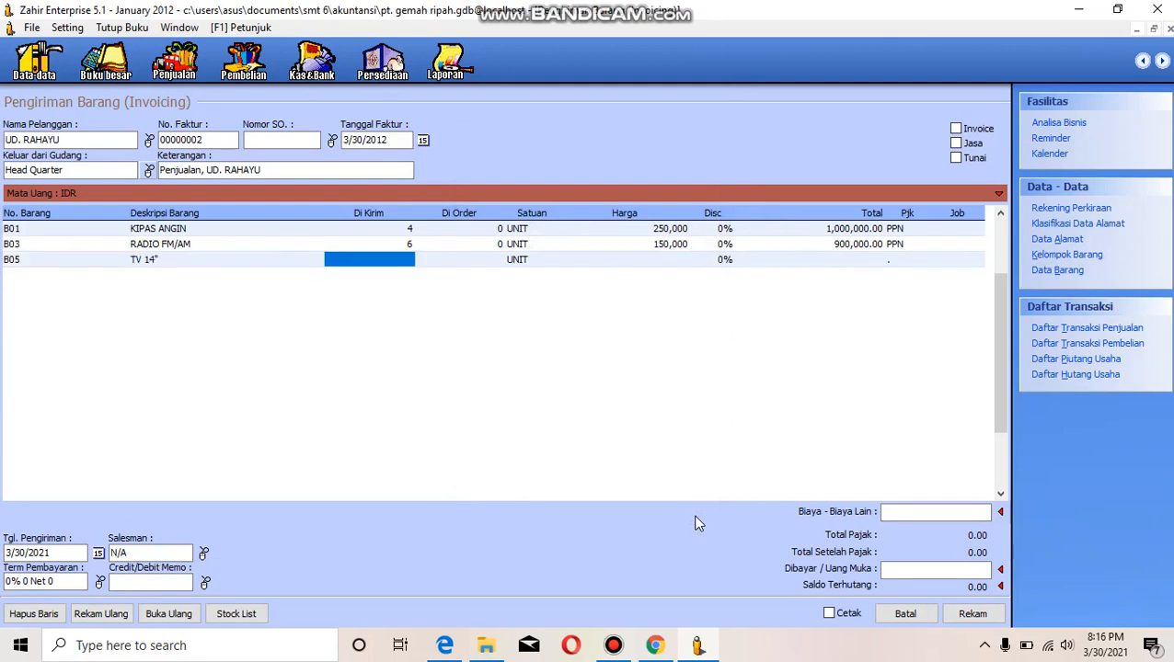
text(6)
key(Tab)
key(Tab)
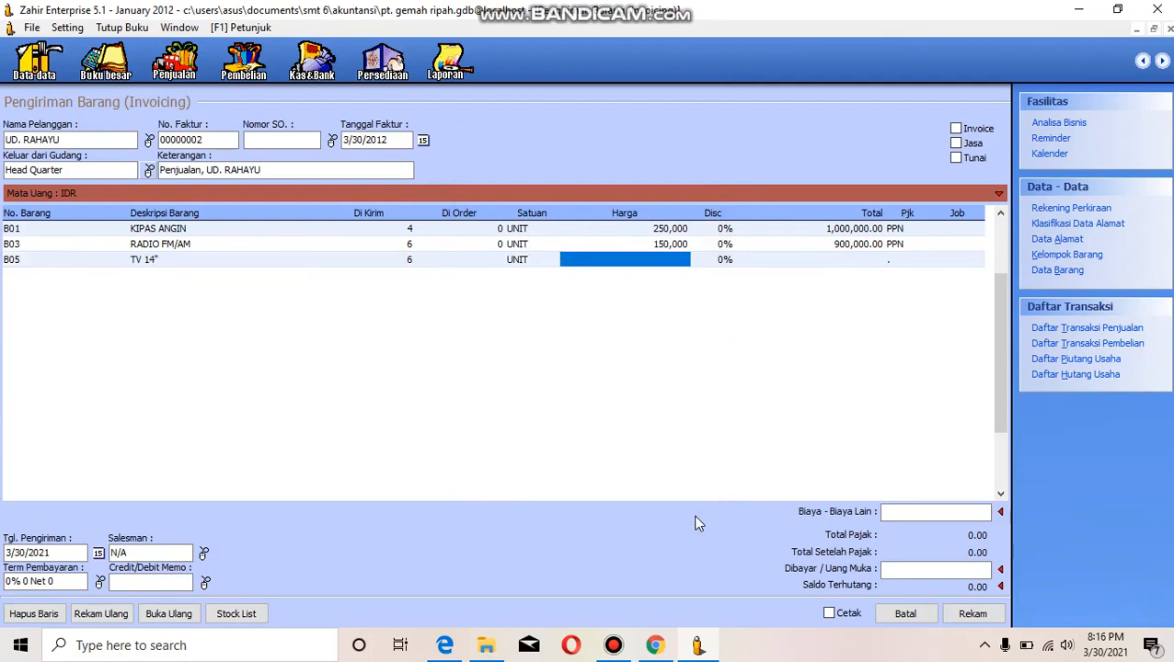
- Set the TV 14" line's unit price to 900,000
text(900)
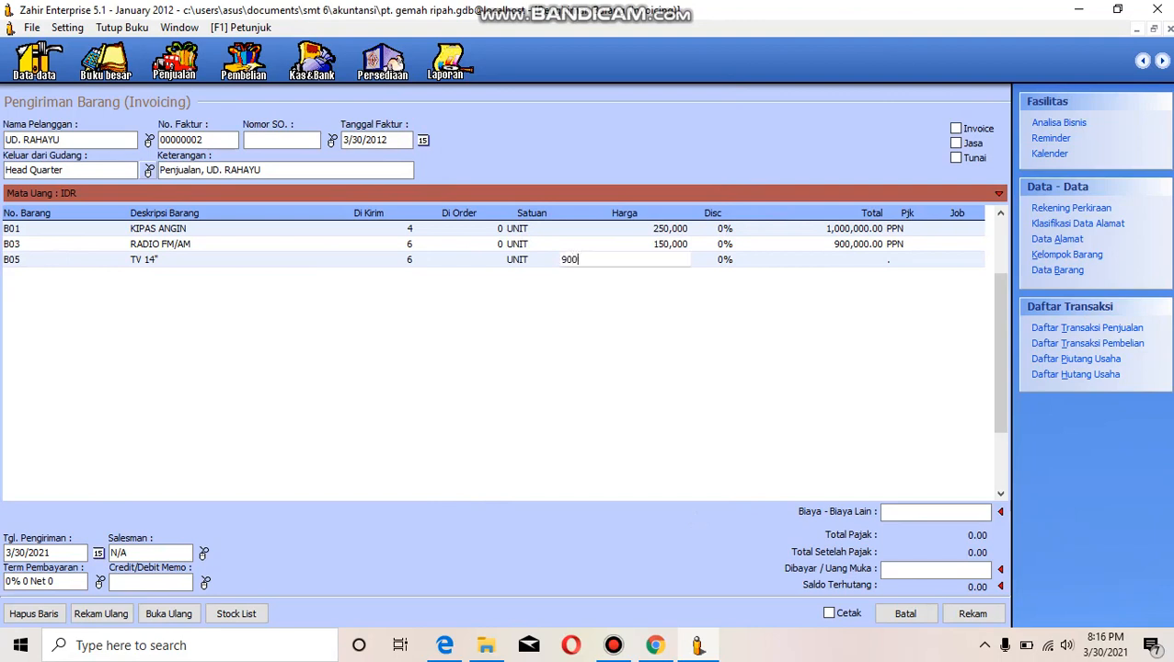
key(Tab)
key(Tab)
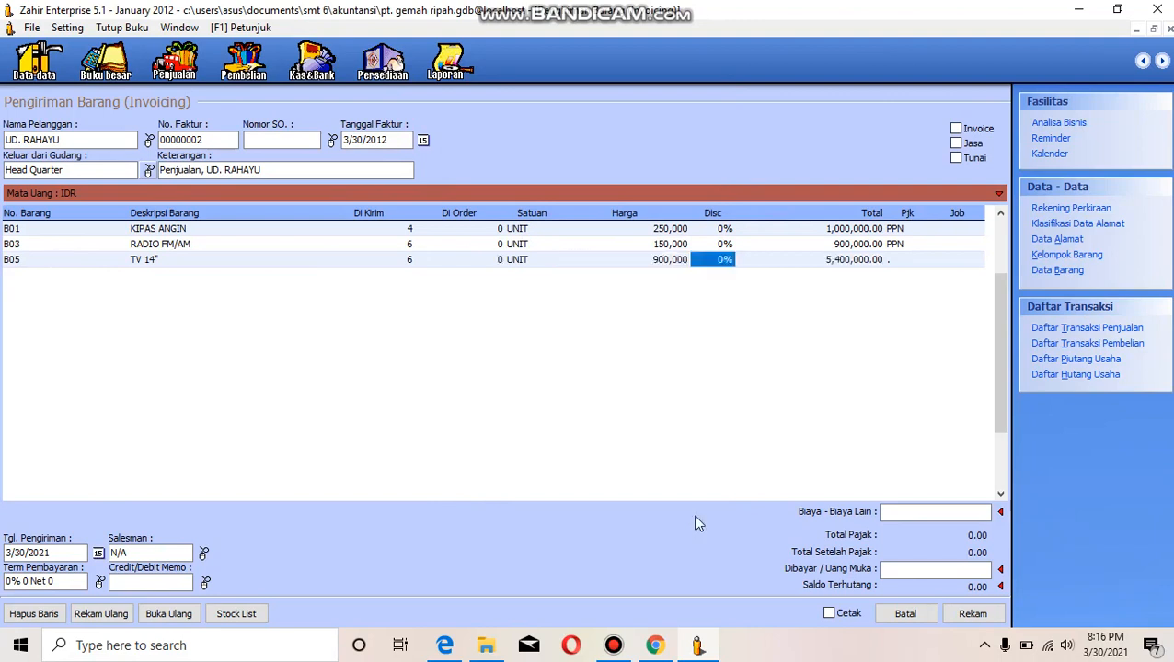
click(901, 246)
double_click(902, 250)
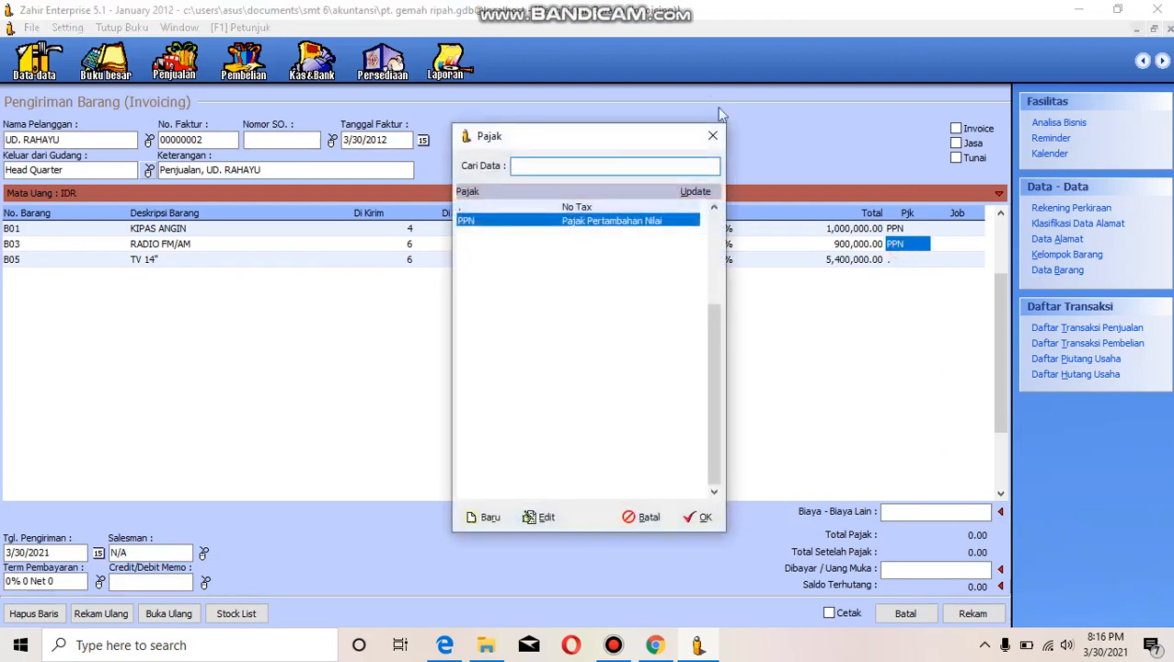
click(715, 136)
click(713, 136)
double_click(901, 261)
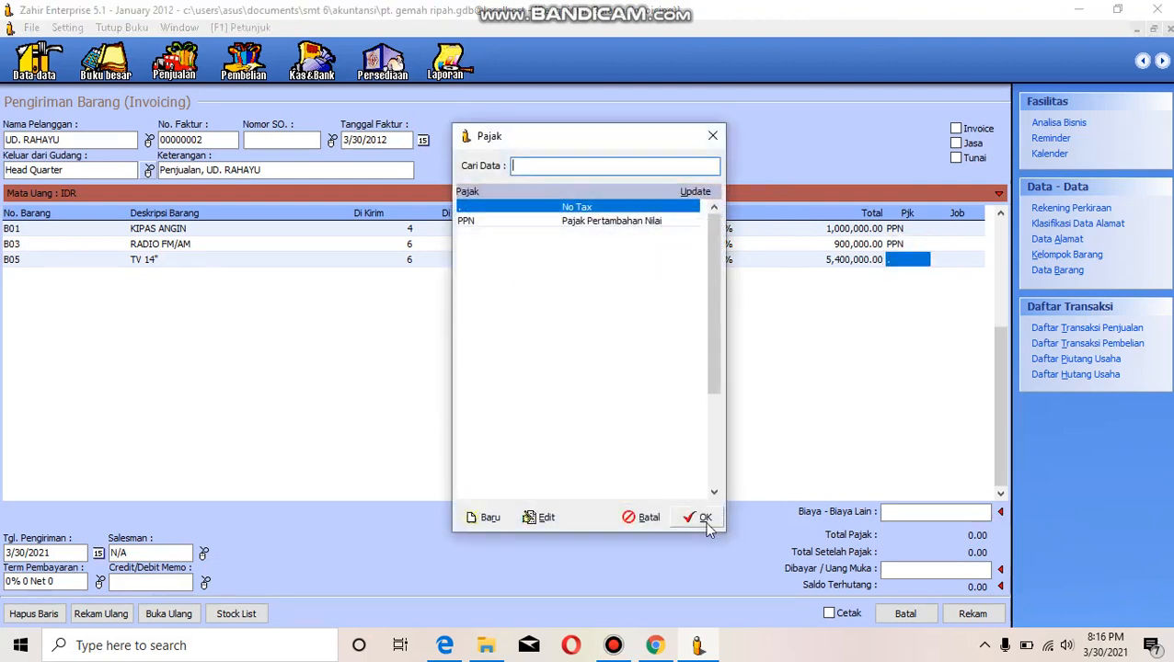
click(703, 518)
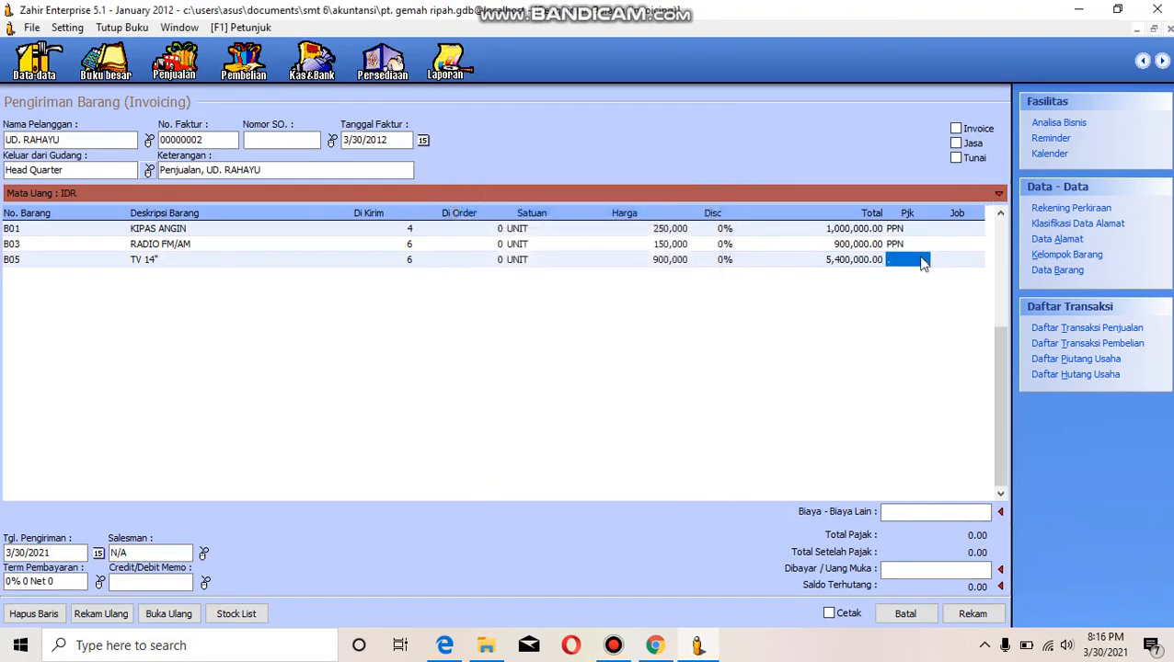
- Apply the PPN tax to the TV 14" line and move on to a new invoice line
double_click(923, 261)
click(632, 226)
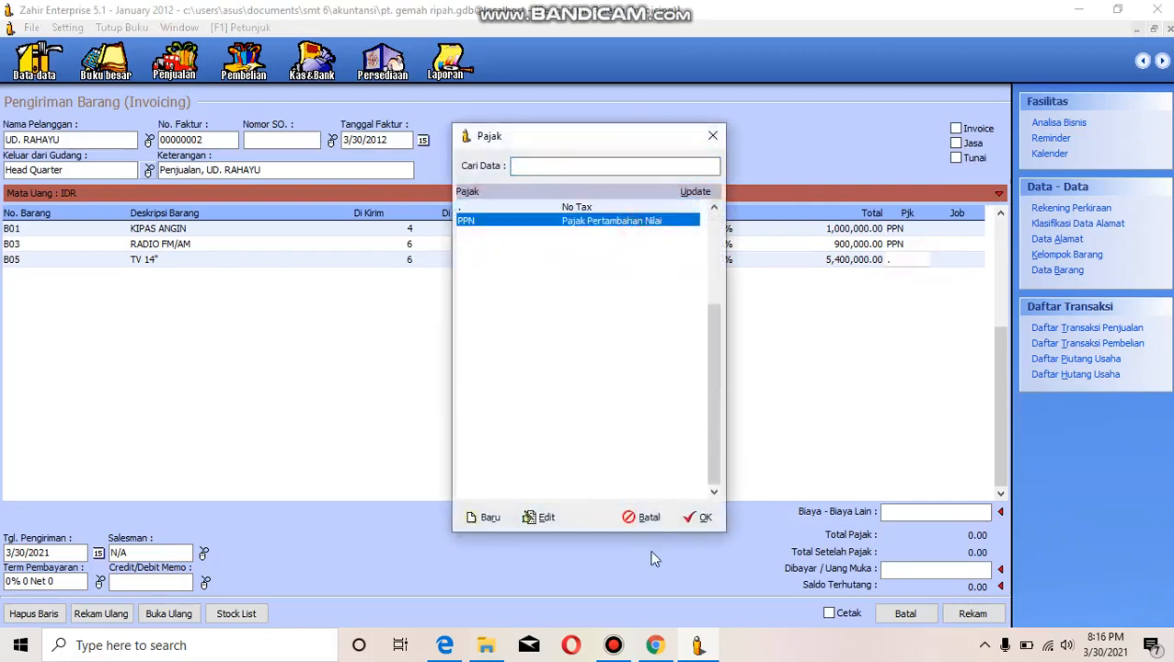
click(692, 517)
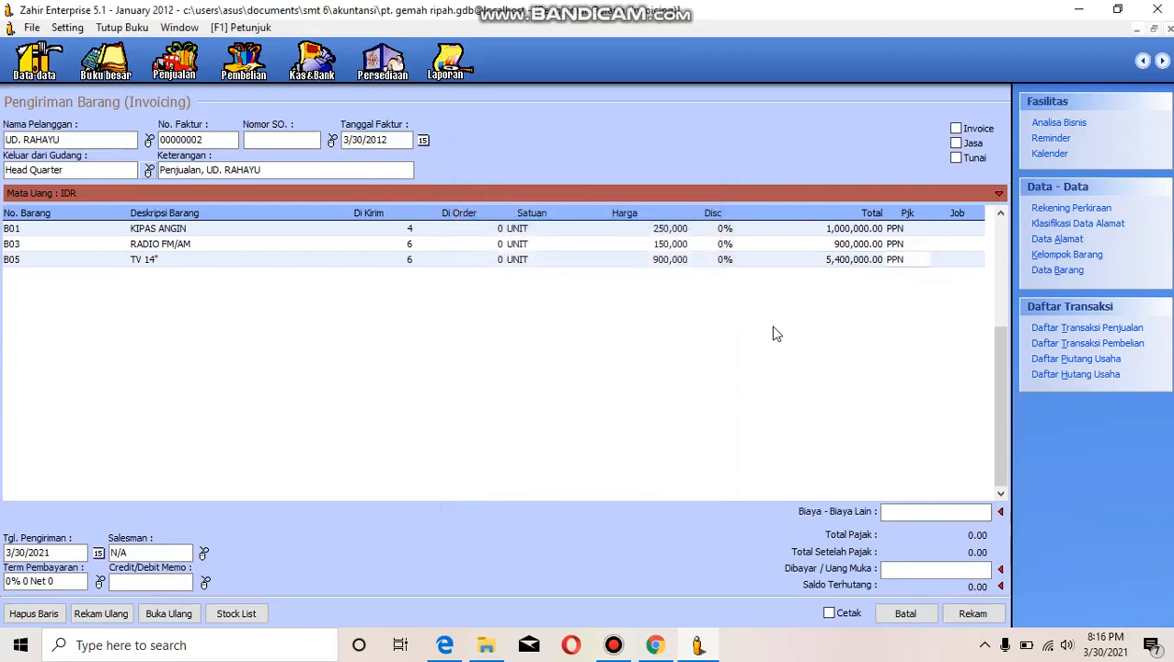
key(Return)
key(Return)
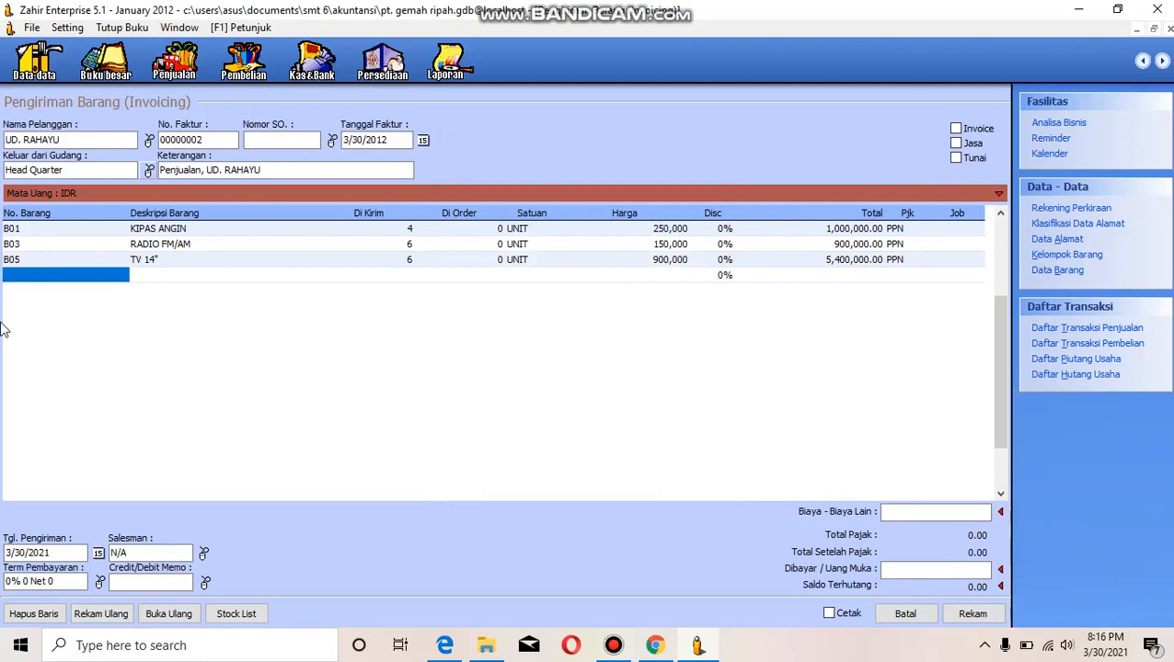
- Set the invoice's delivery date to 3/30/2012
click(47, 275)
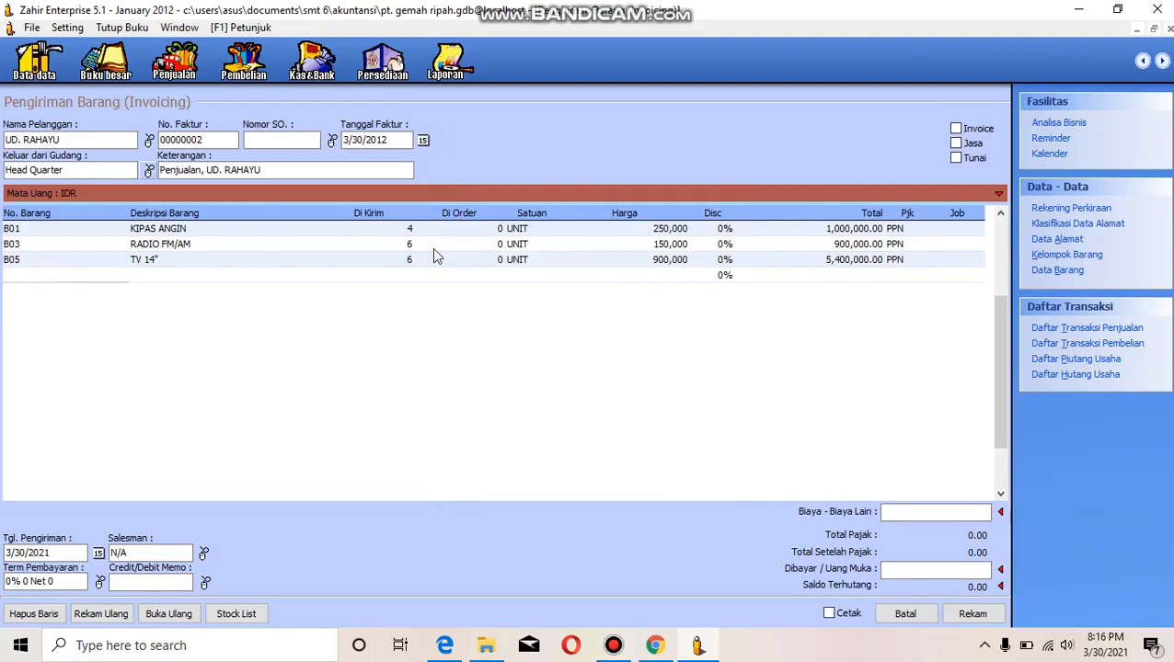
click(52, 552)
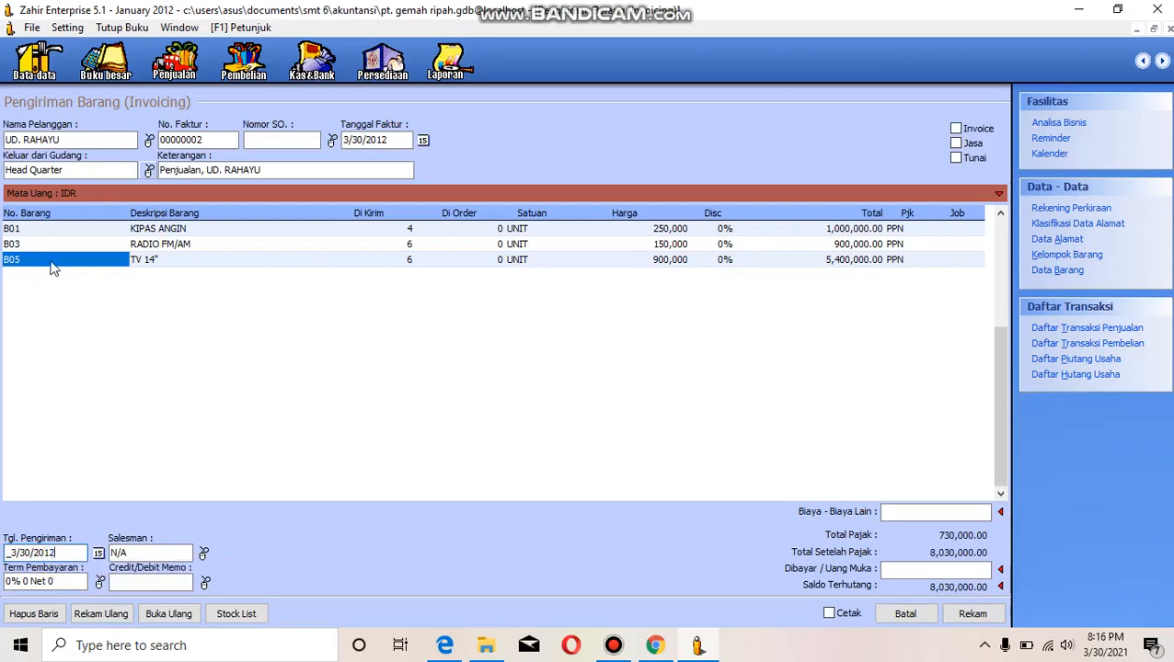
key(Tab)
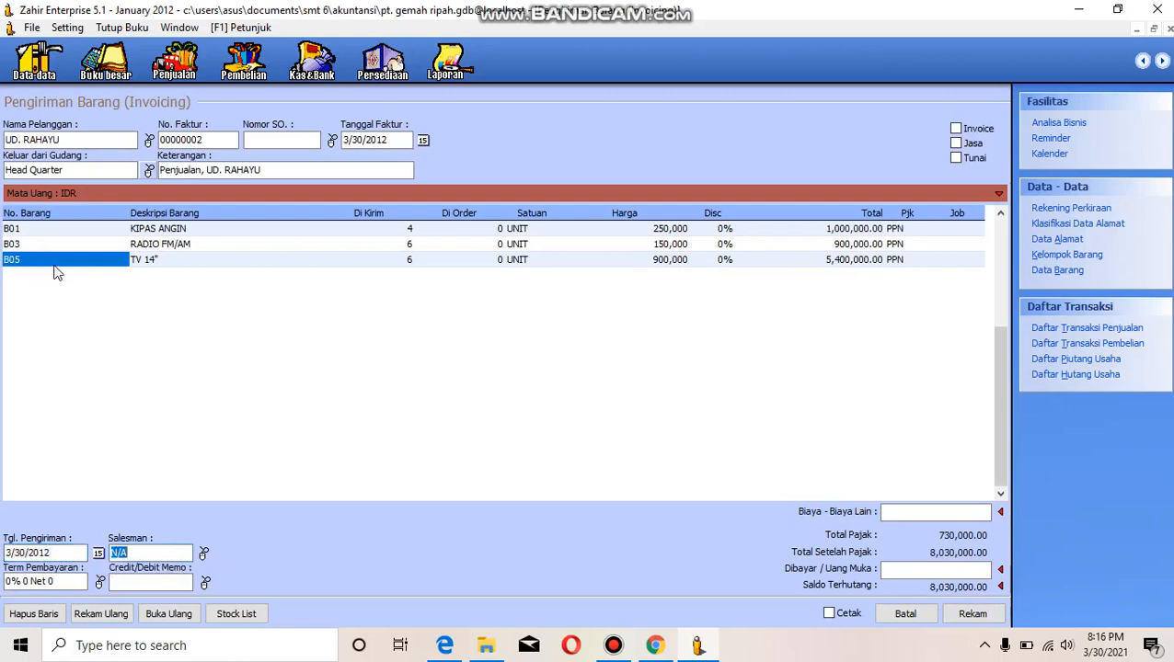
- Add item B06 Mesin Cuci to the fourth invoice line with a delivered quantity of 3
click(56, 264)
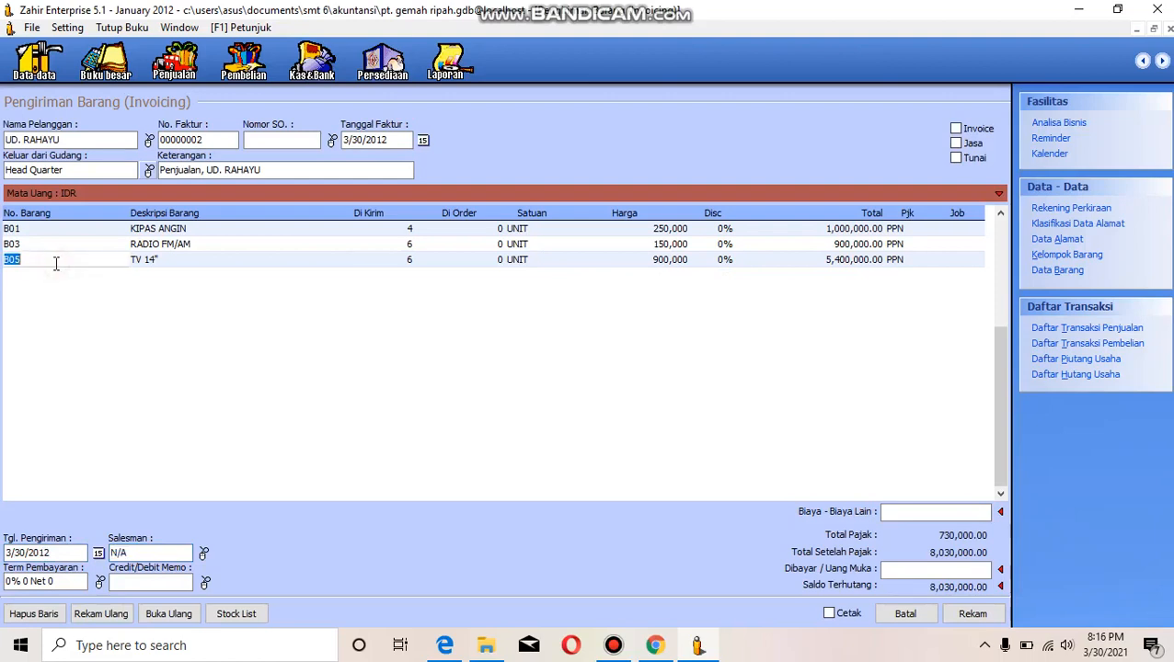
key(Return)
key(Return)
key(Return)
key(Return)
key(Return)
key(Return)
key(Return)
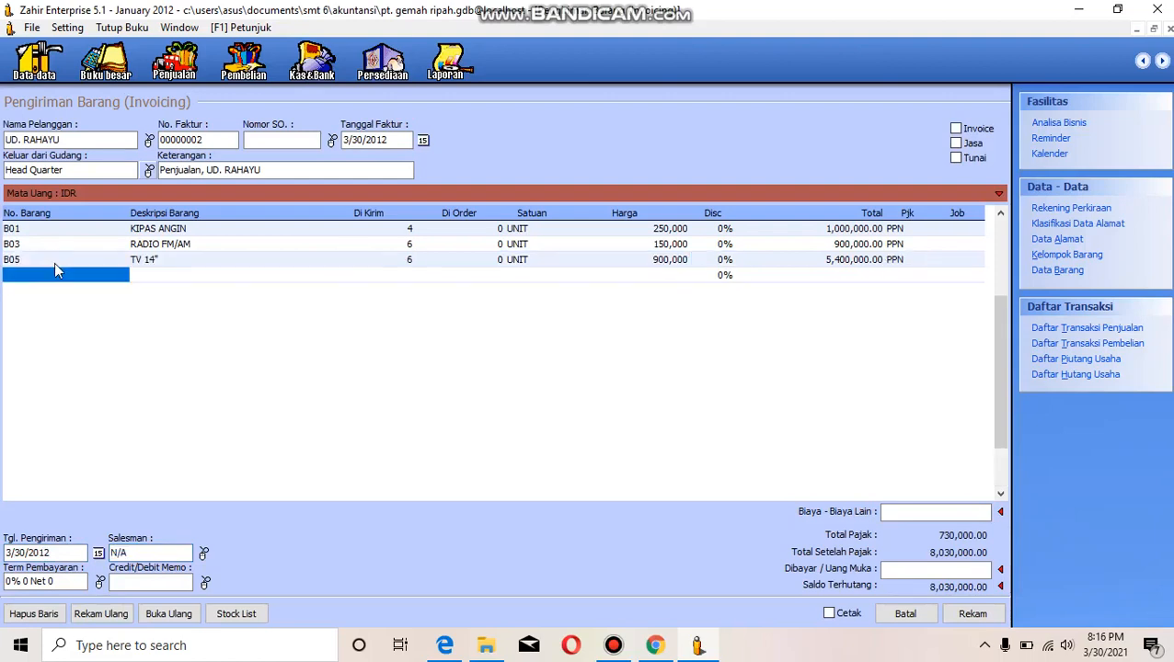
double_click(55, 274)
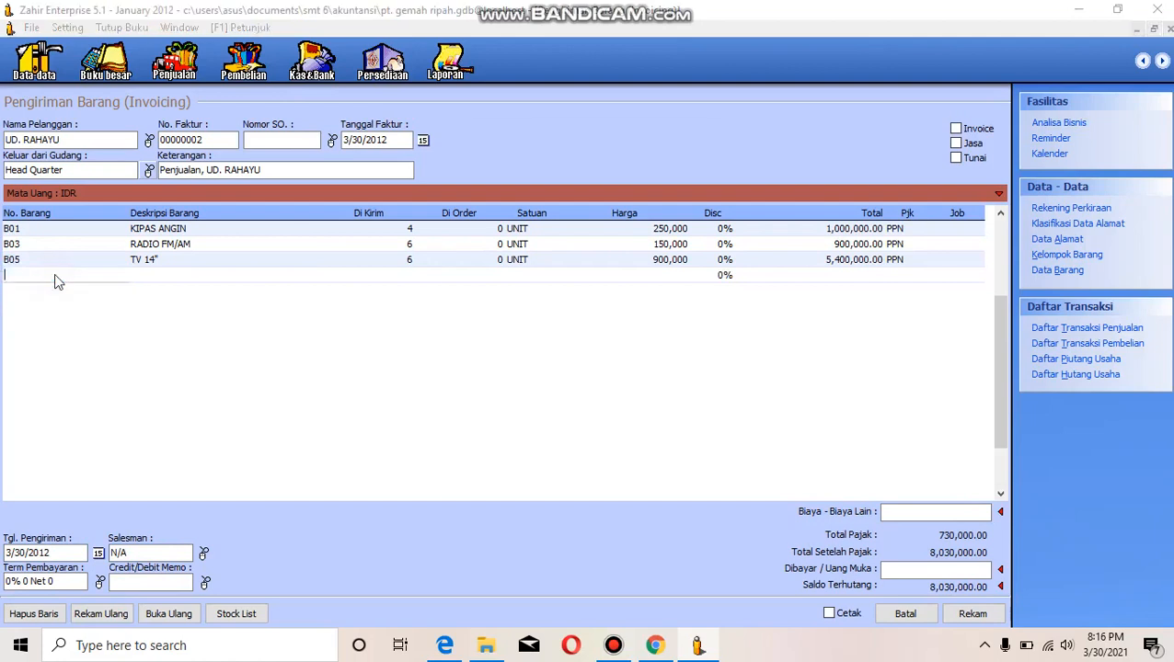
click(558, 290)
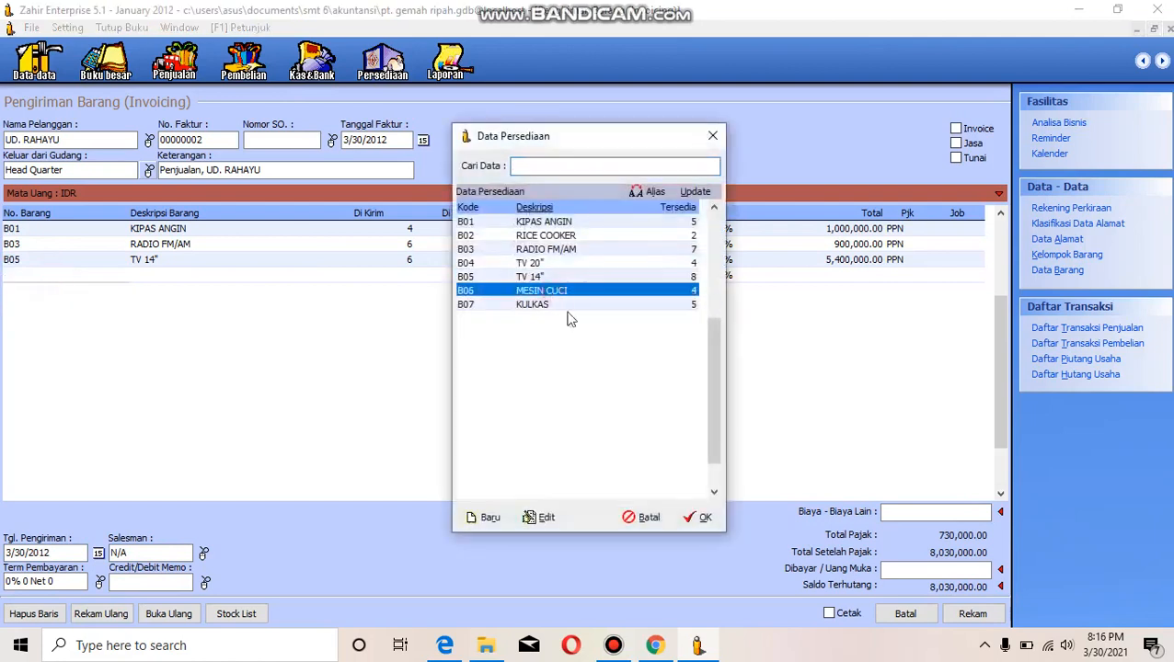
click(705, 516)
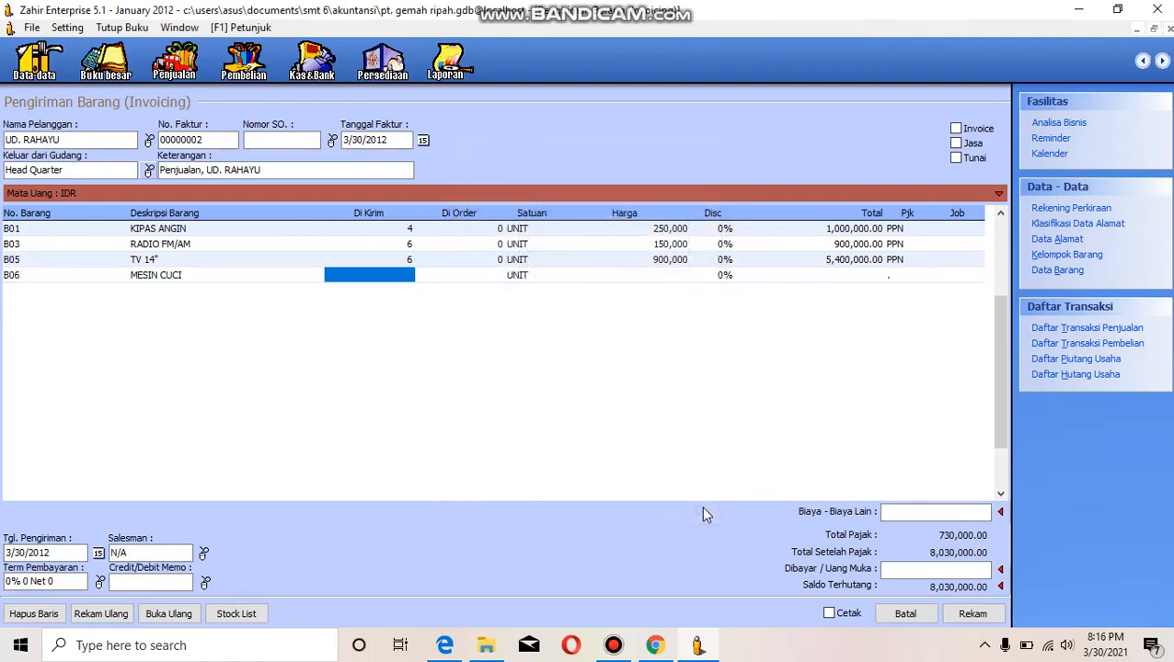
text(3)
key(Return)
key(Return)
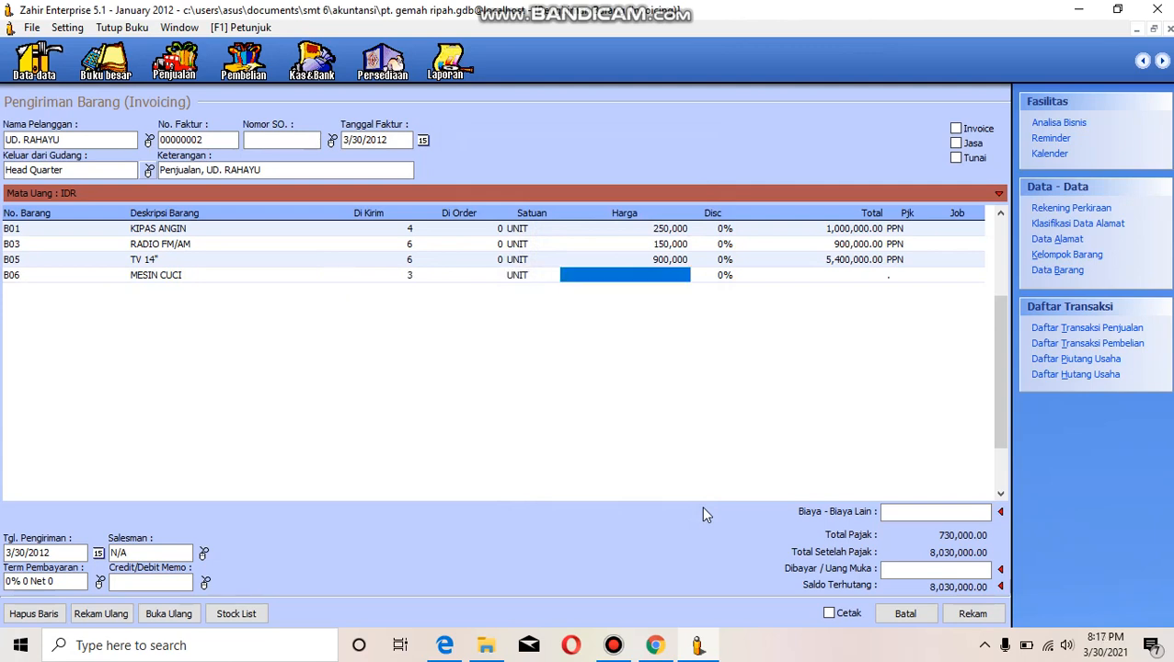
- Set the Mesin Cuci line's unit price to 1,000,000 and apply the PPN tax to it
text(1000)
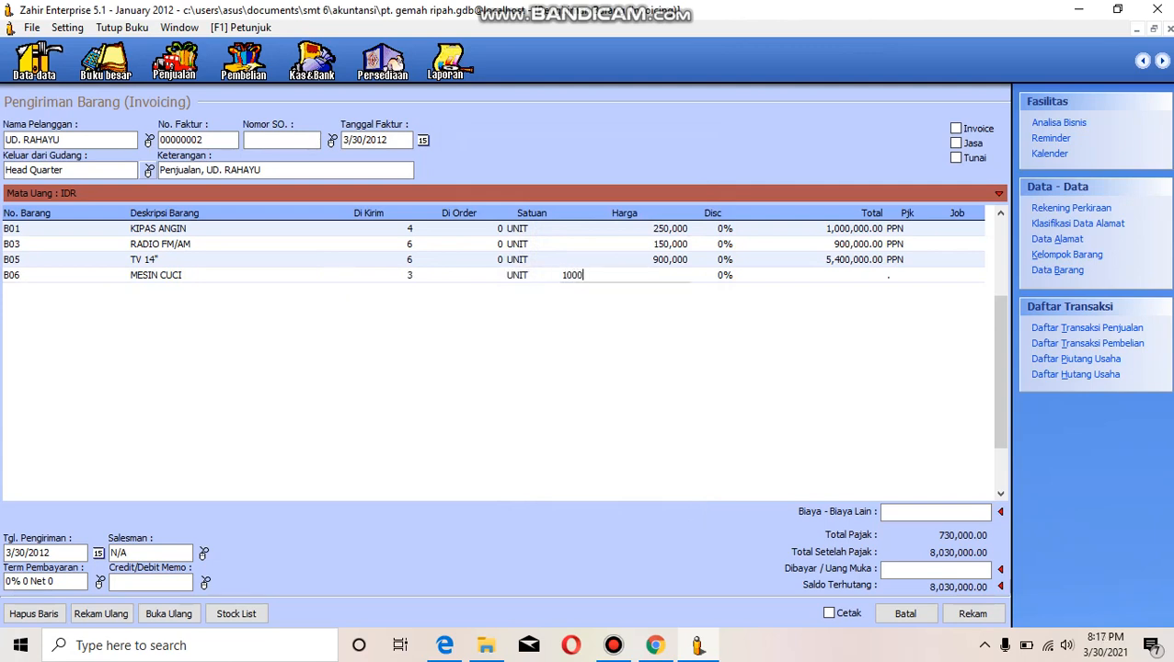
key(Return)
key(Return)
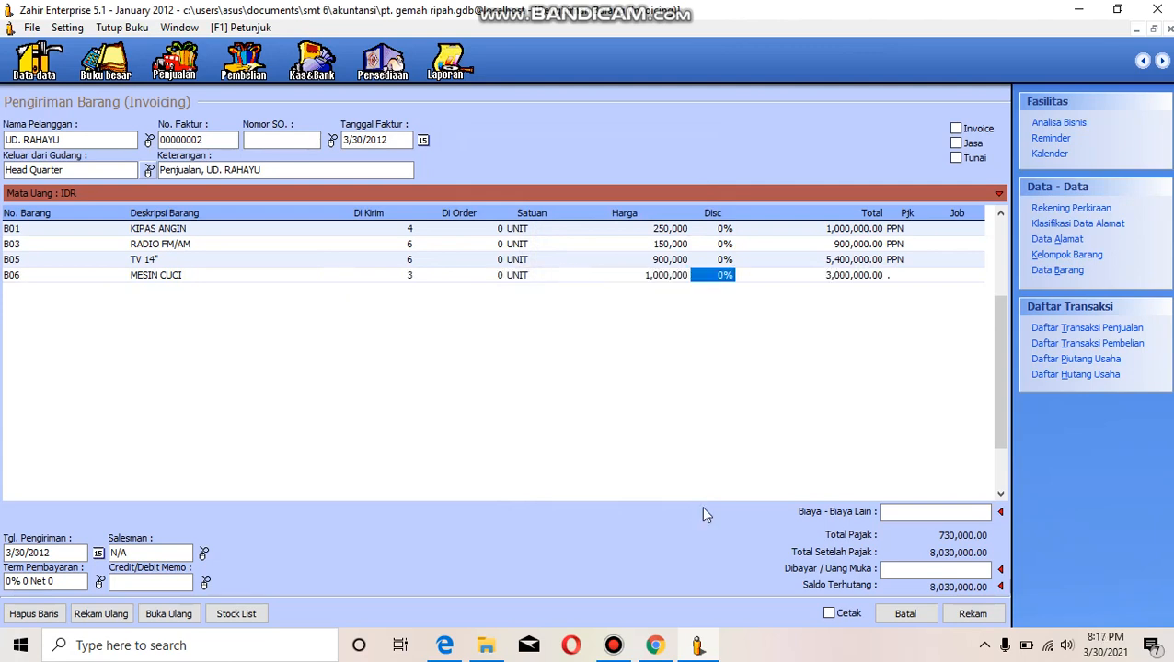
click(922, 277)
click(677, 223)
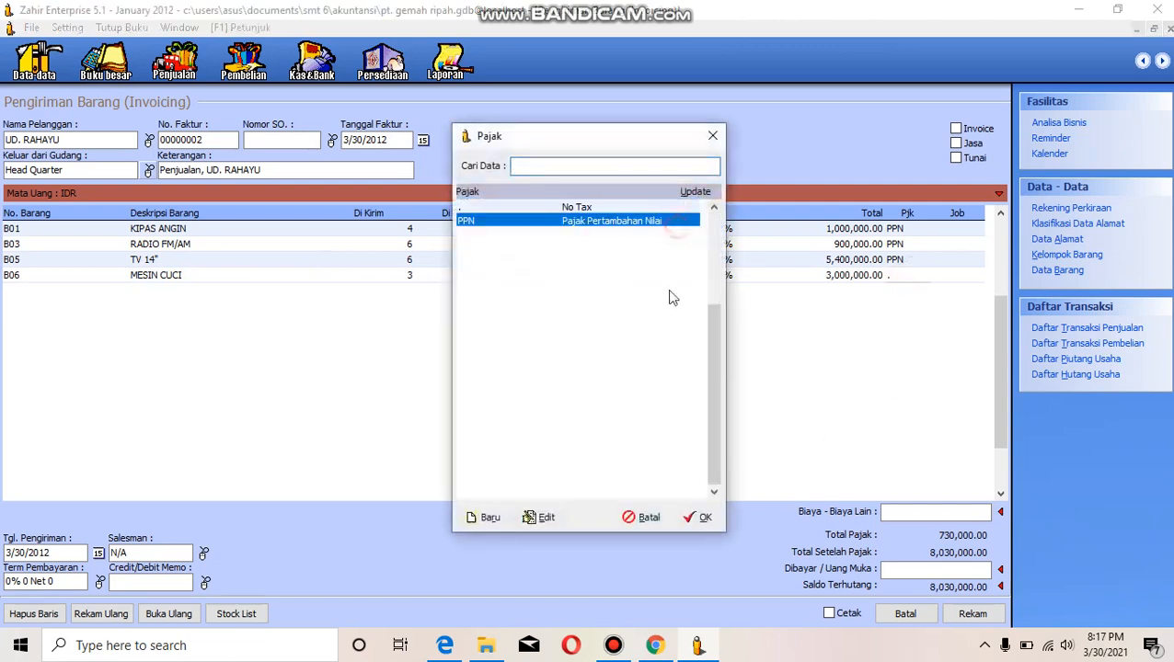
click(699, 517)
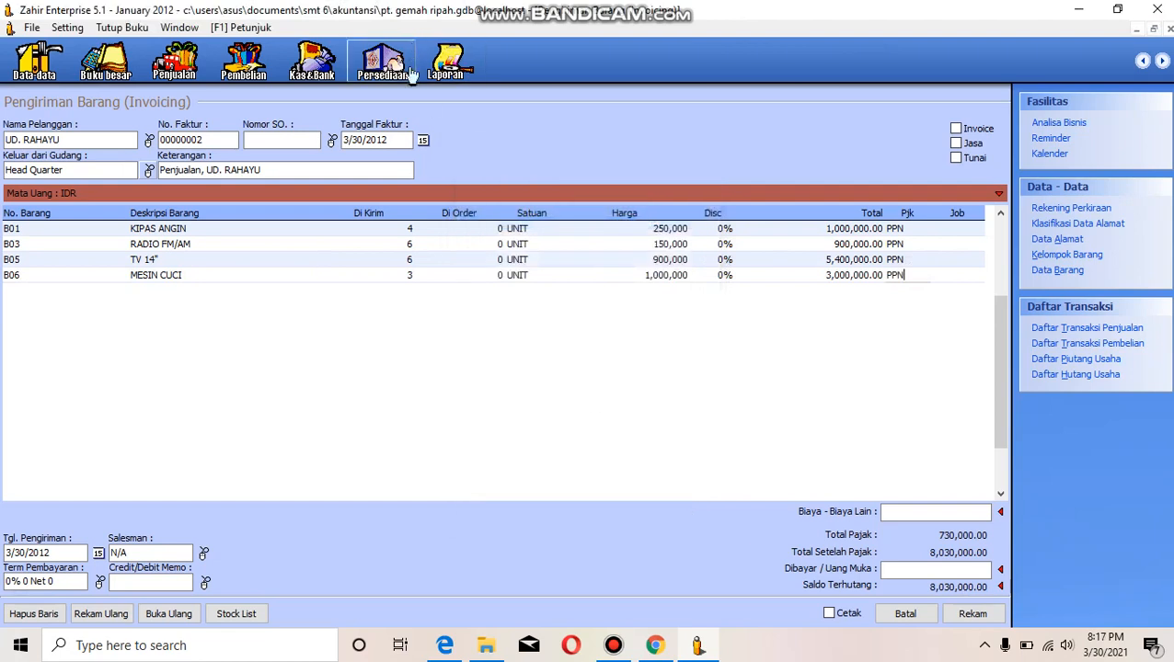
- Change the invoice date to 1/14/2012
click(424, 141)
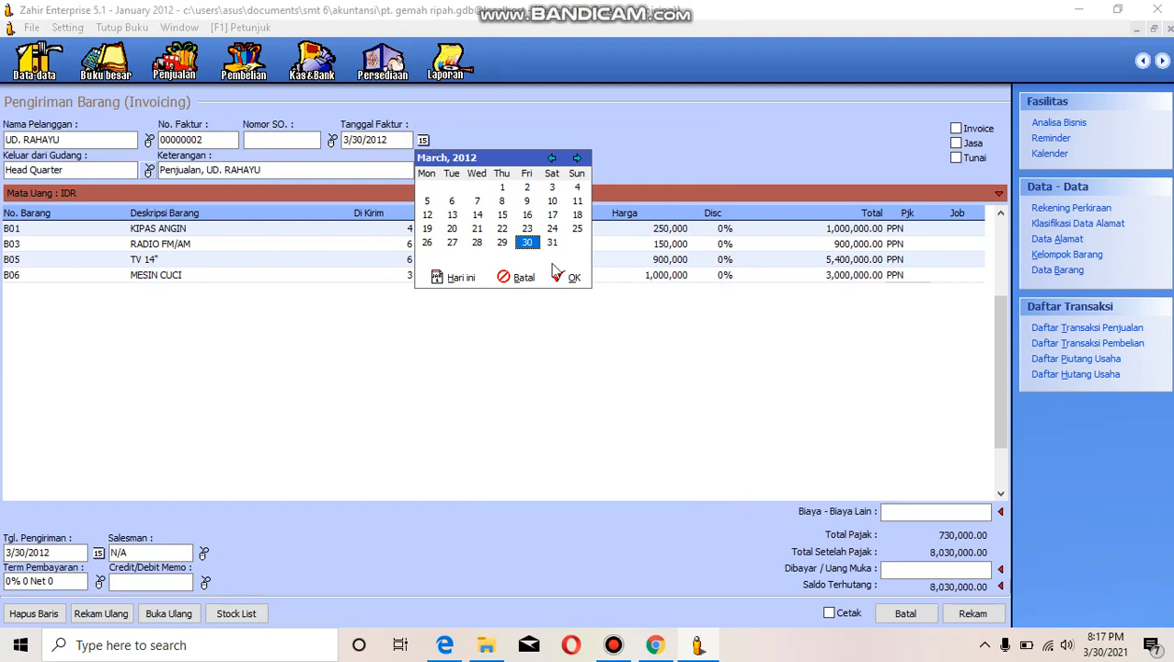
click(477, 216)
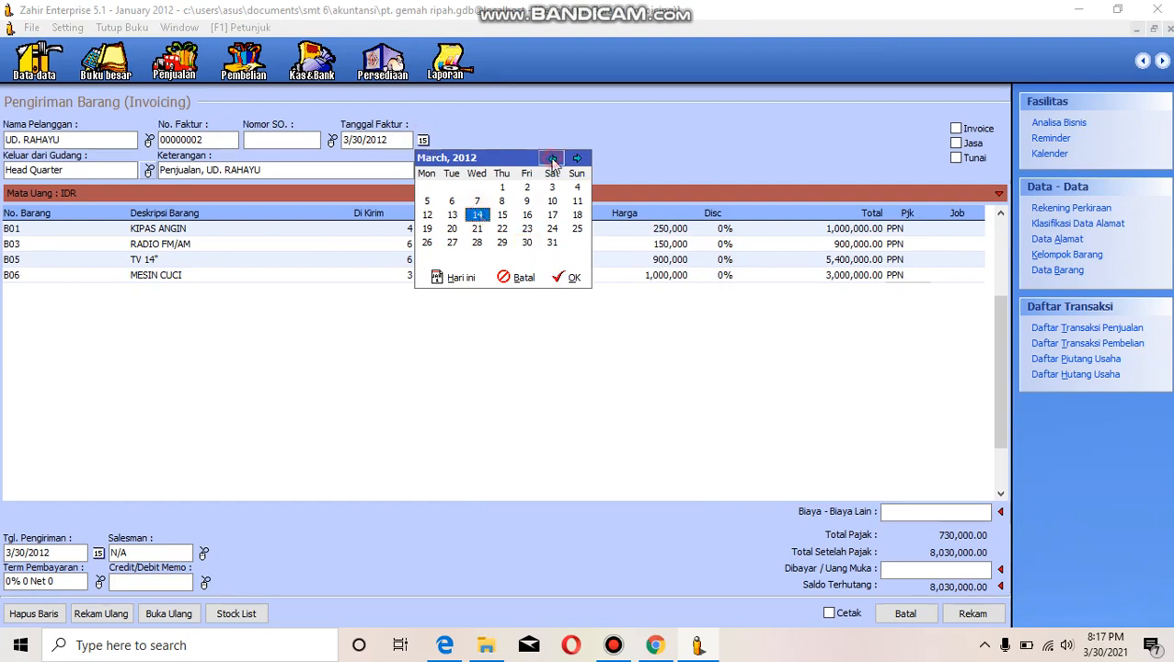
click(551, 159)
click(552, 158)
click(568, 277)
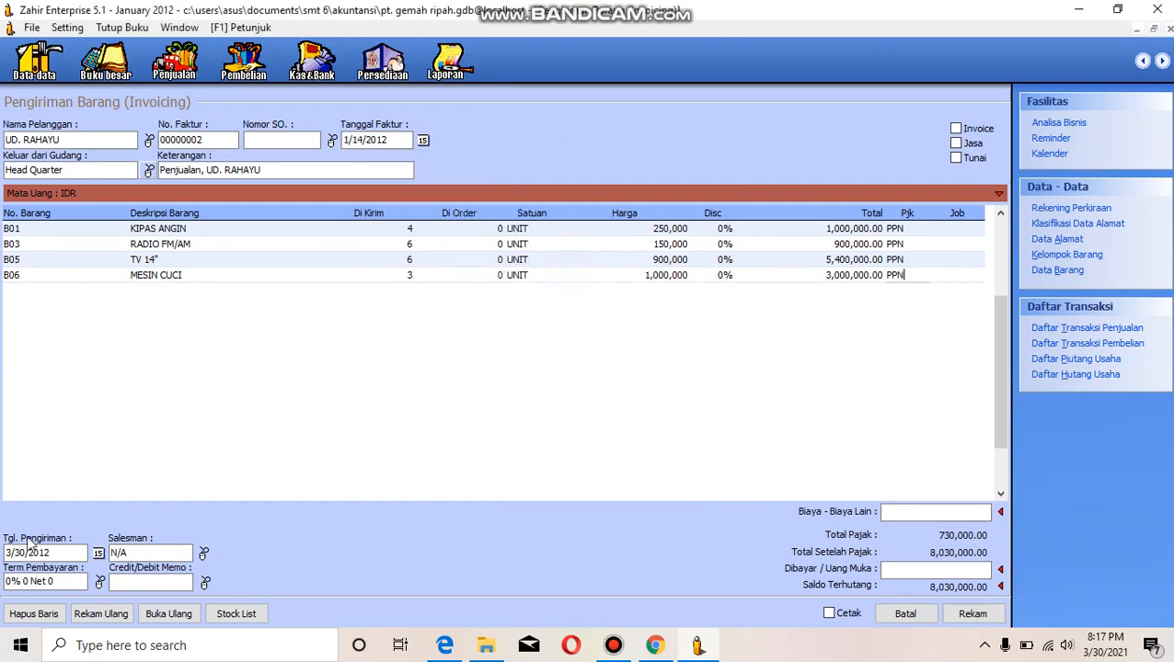
- Change the invoice's delivery date to 1/14/2012
click(99, 552)
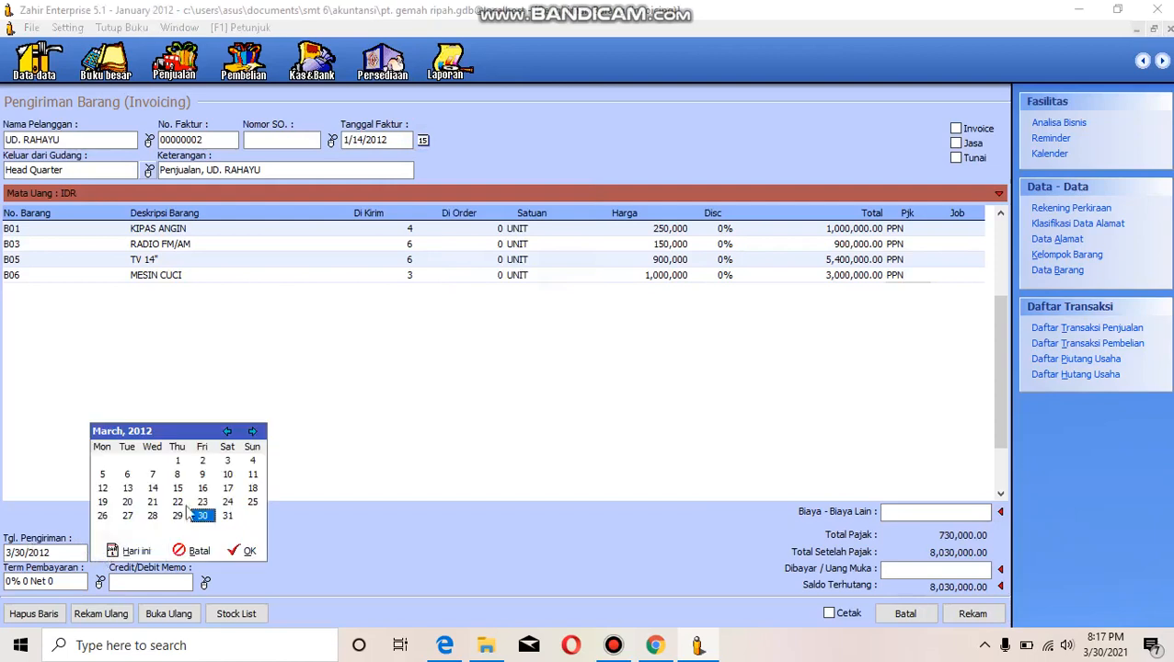
click(153, 488)
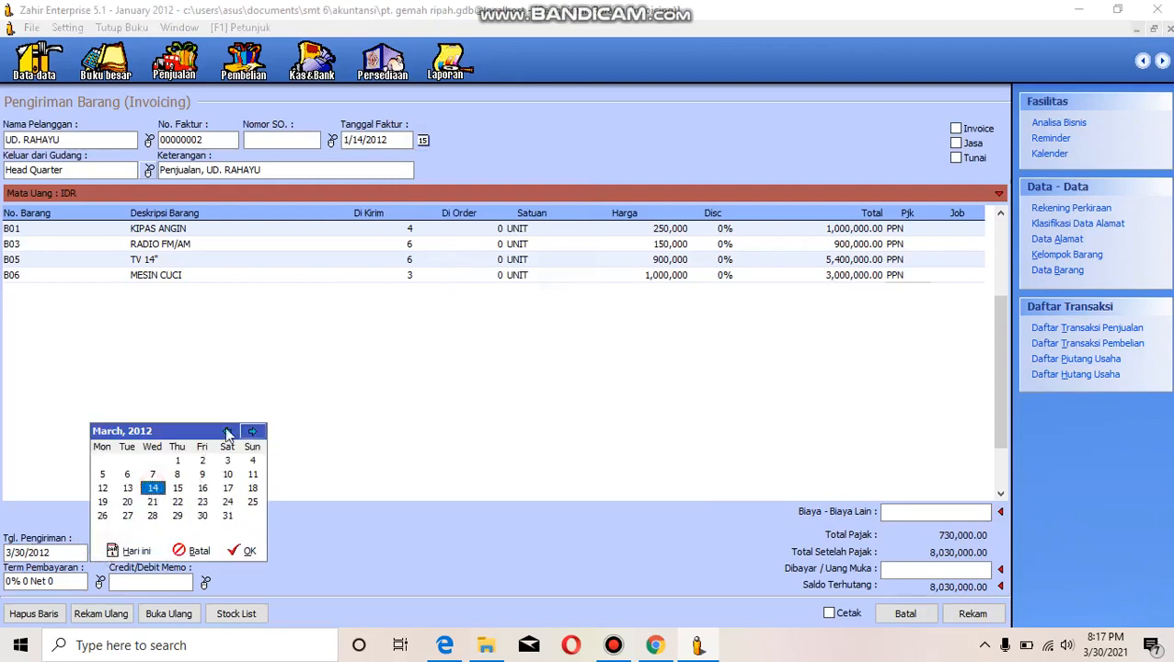
click(226, 433)
click(227, 432)
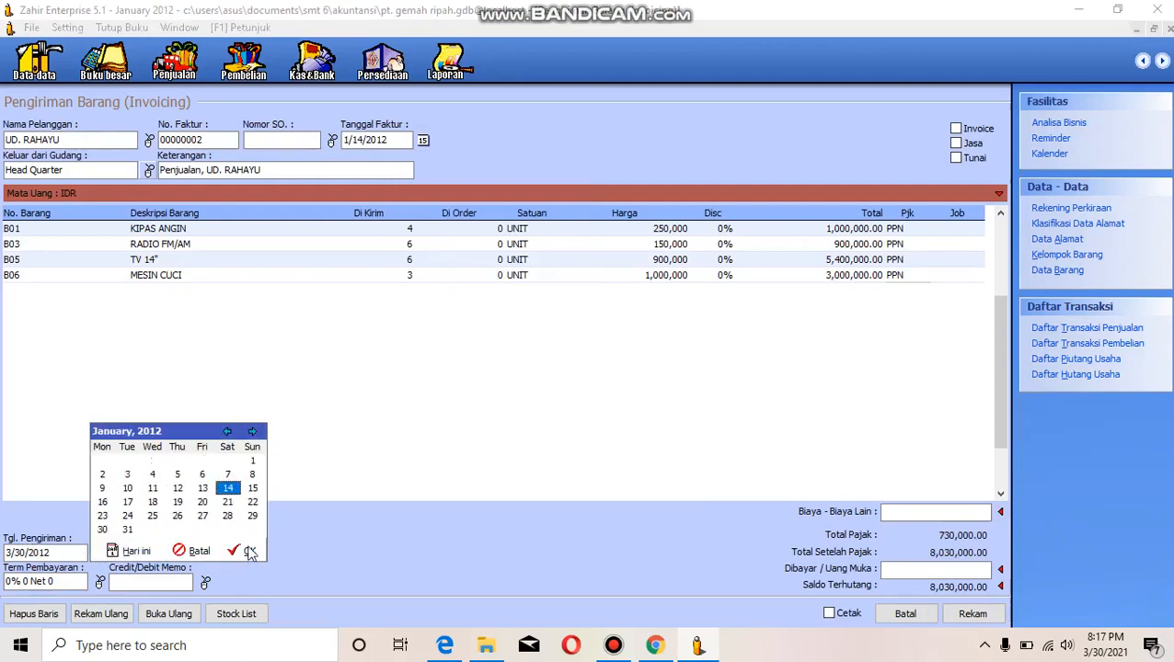
click(246, 550)
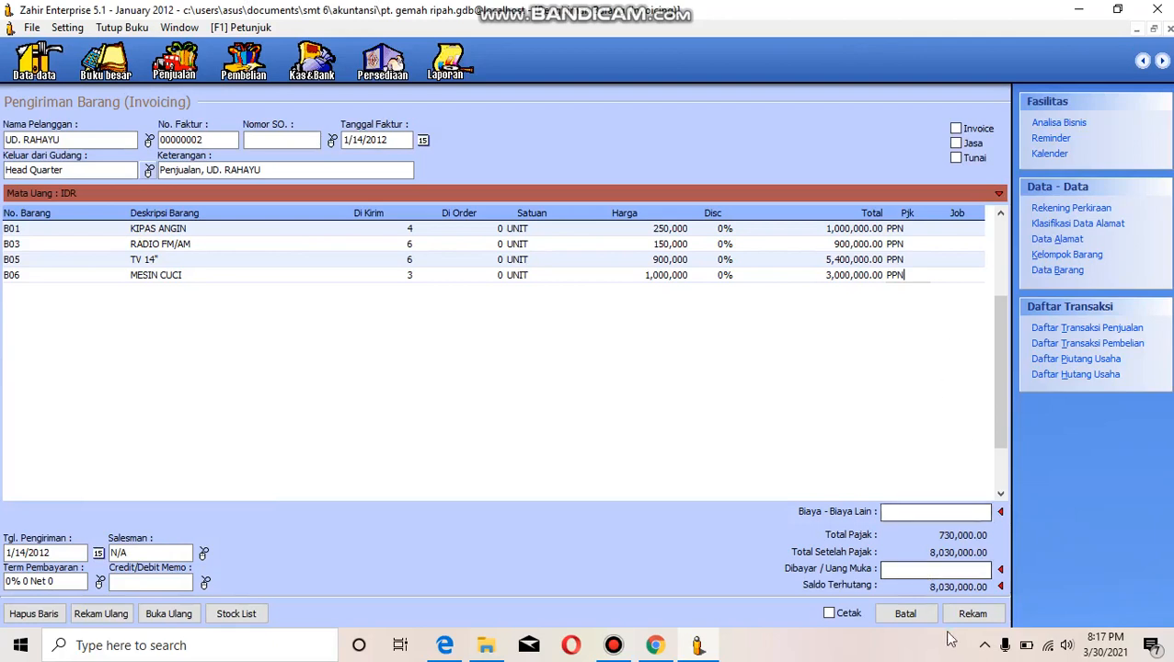
- Record the UD. Rahayu invoice and close the invoicing form
click(972, 617)
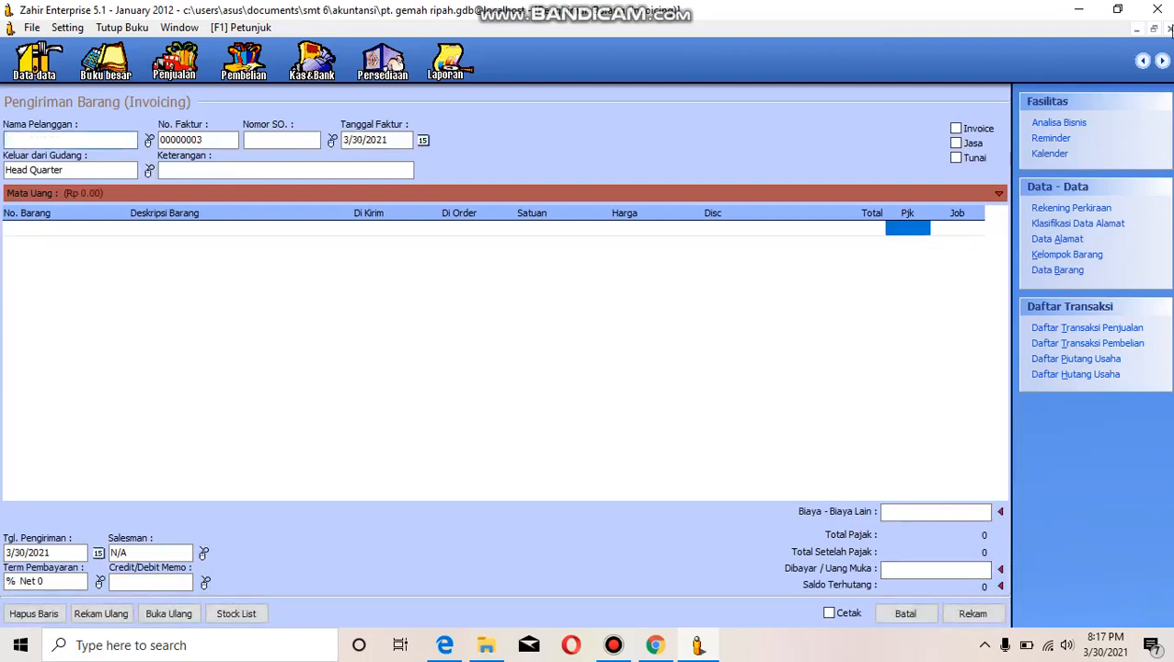
click(1170, 29)
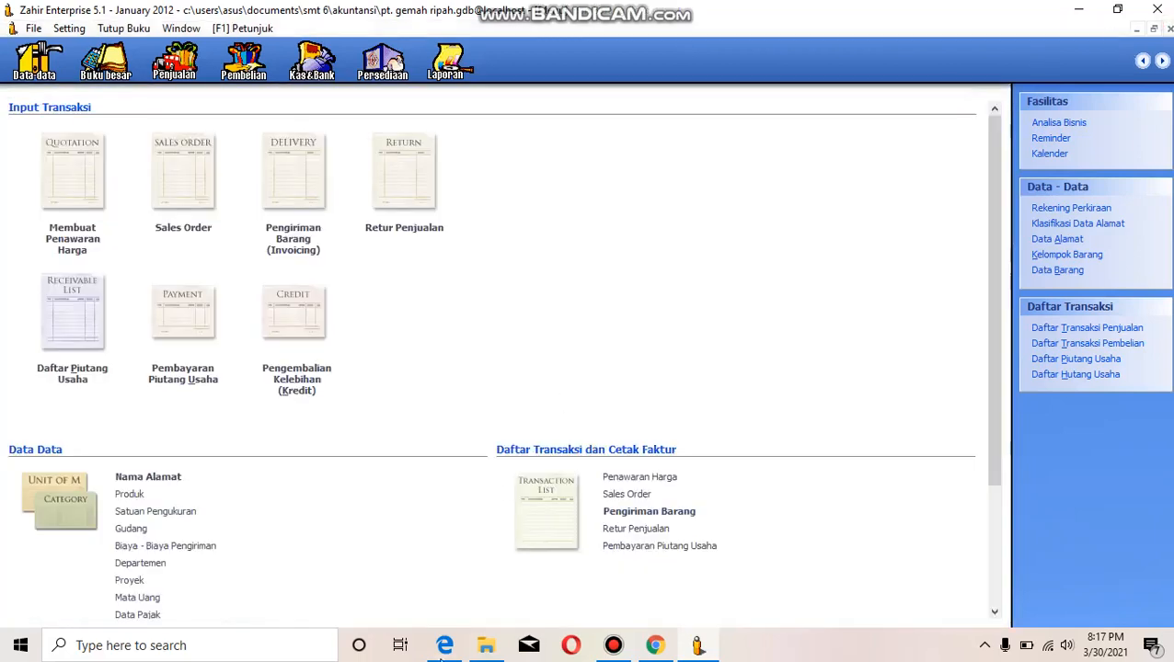
- Check sales transaction 3 in the case study PDF, and start a Zahir sales order for customer PT. Unggul Utama
click(444, 648)
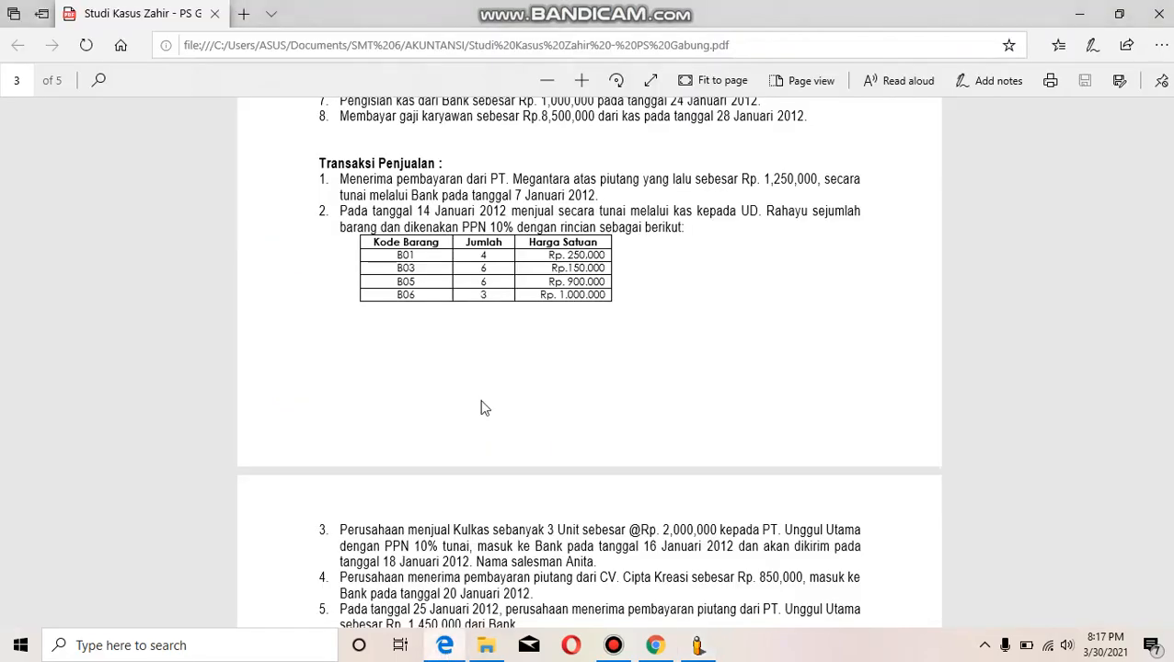
scroll(485, 408, down, 5)
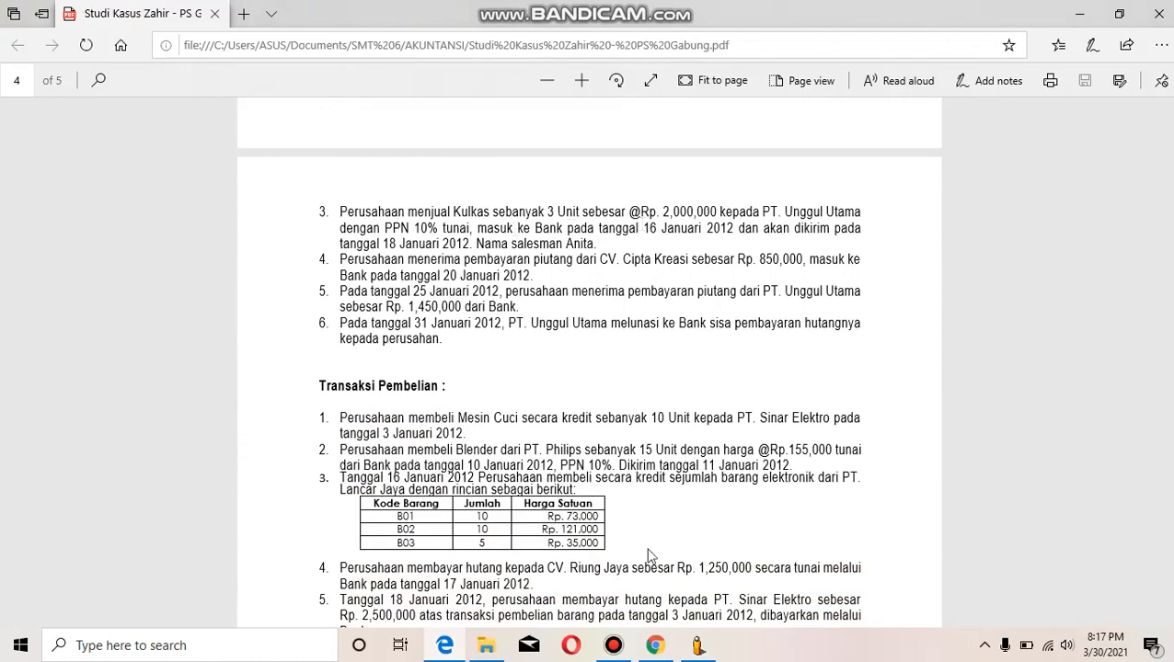
click(698, 646)
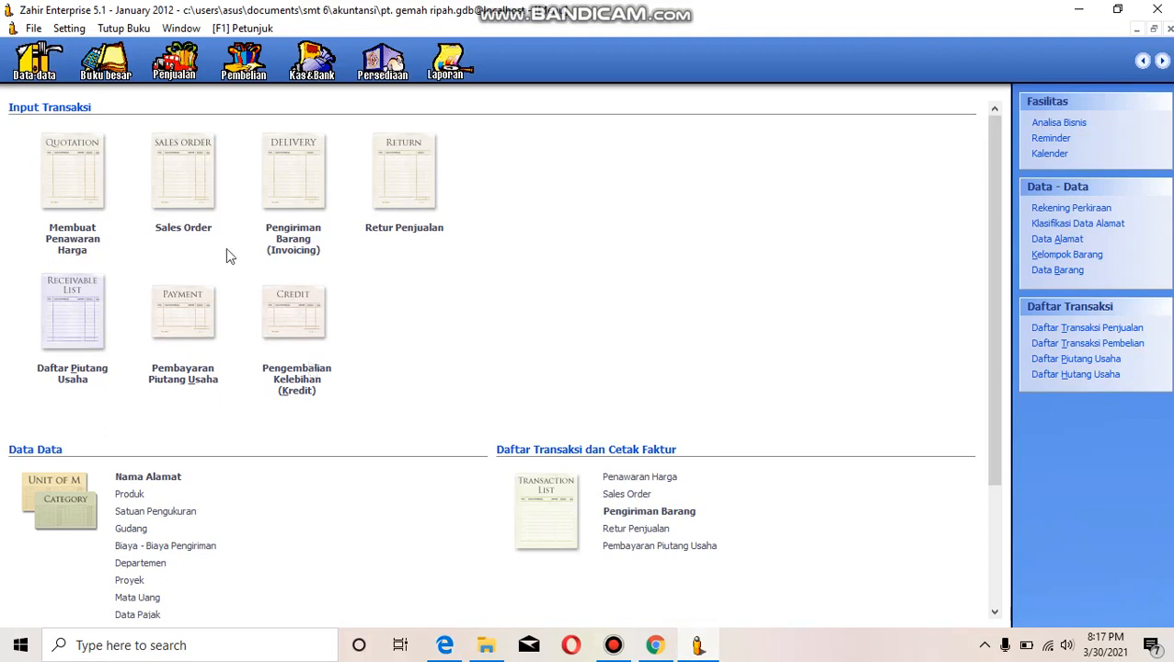
click(193, 226)
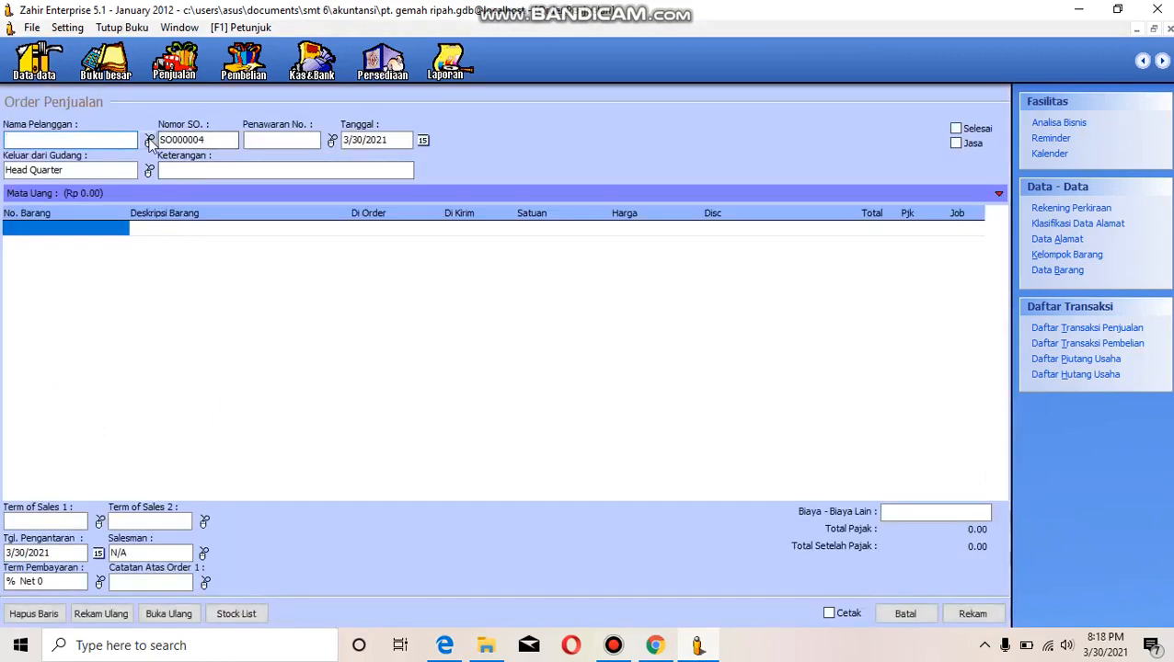
click(150, 141)
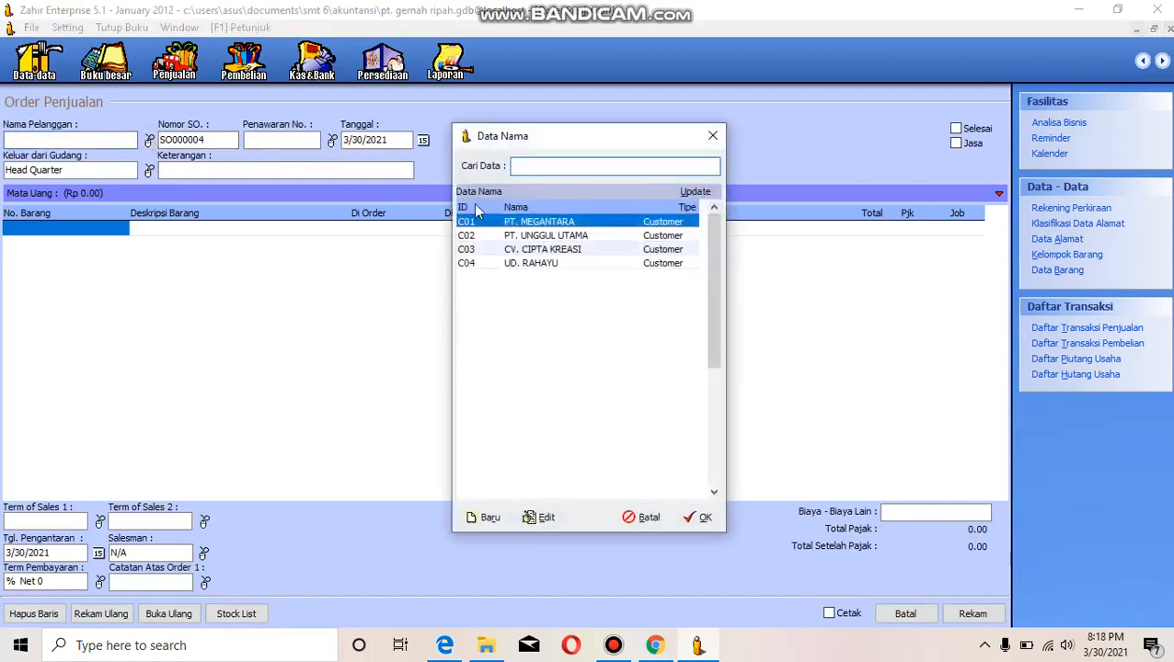
click(521, 237)
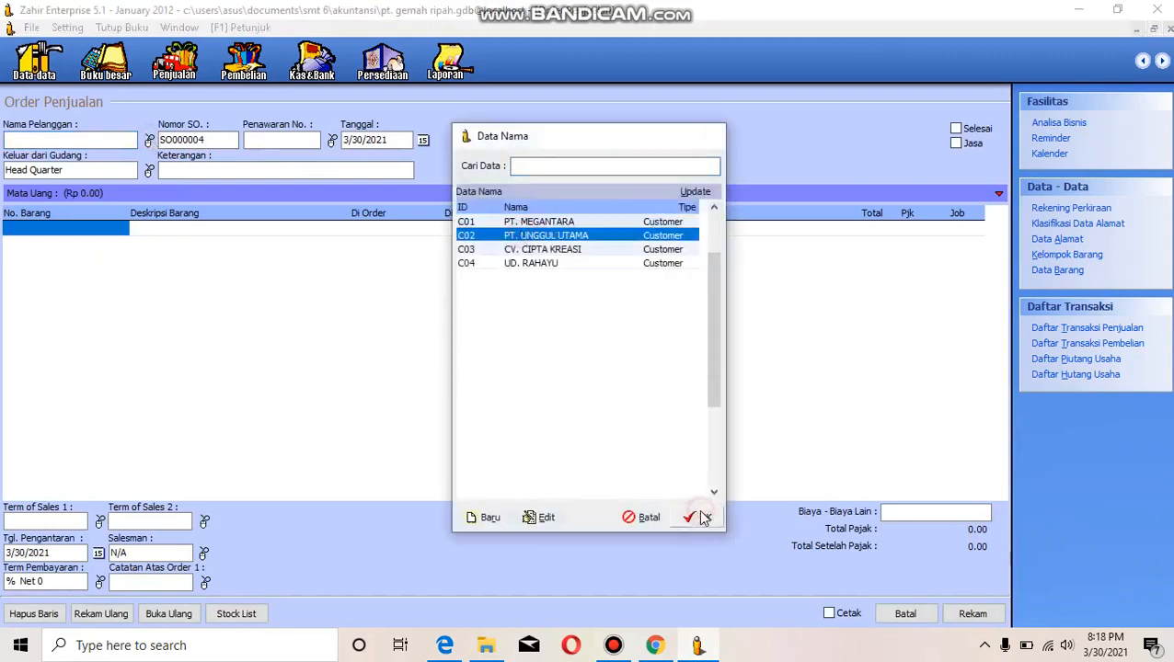
click(705, 517)
- Change the year of the sales order's date and delivery date to 2012
click(382, 140)
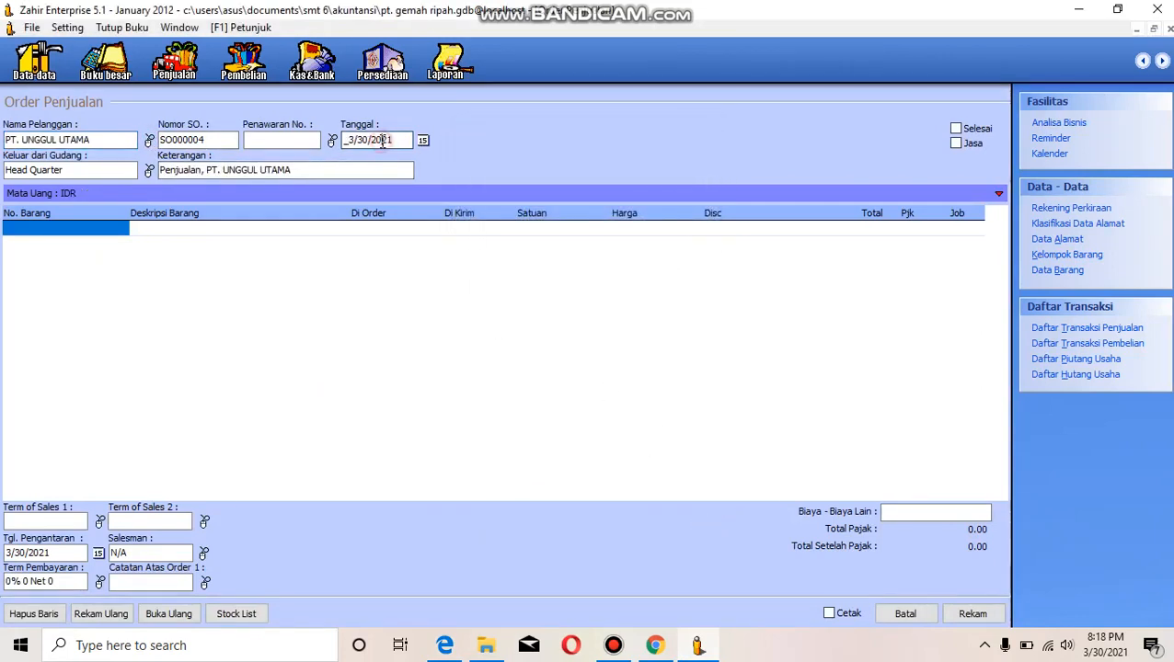
text(1)
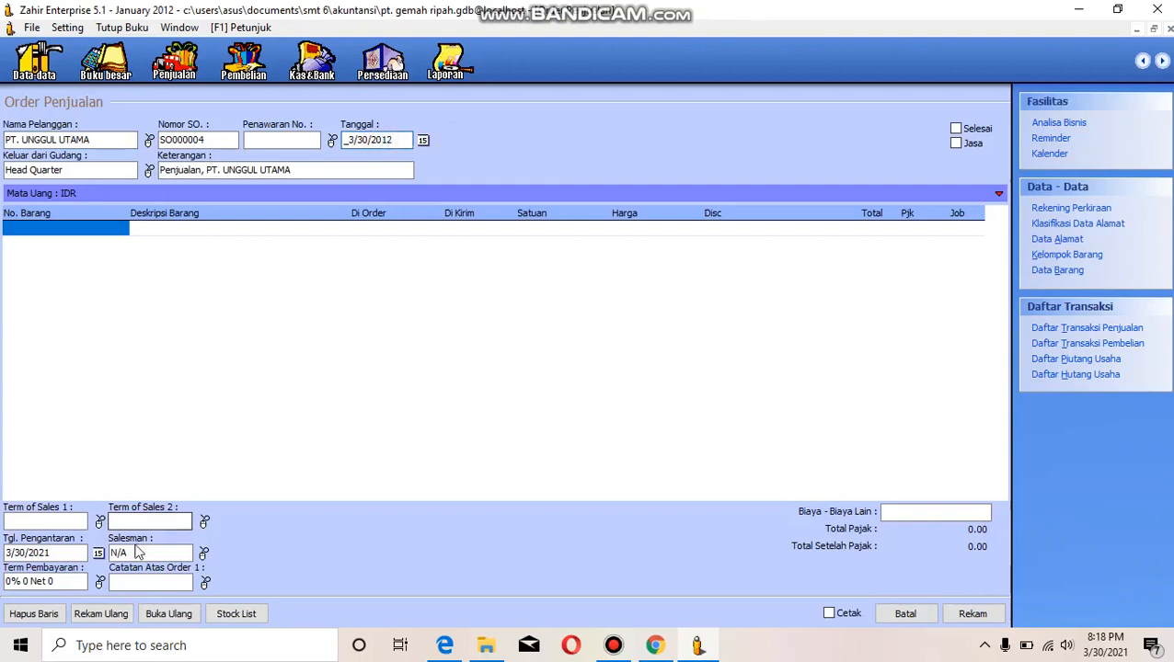
click(40, 552)
text(12)
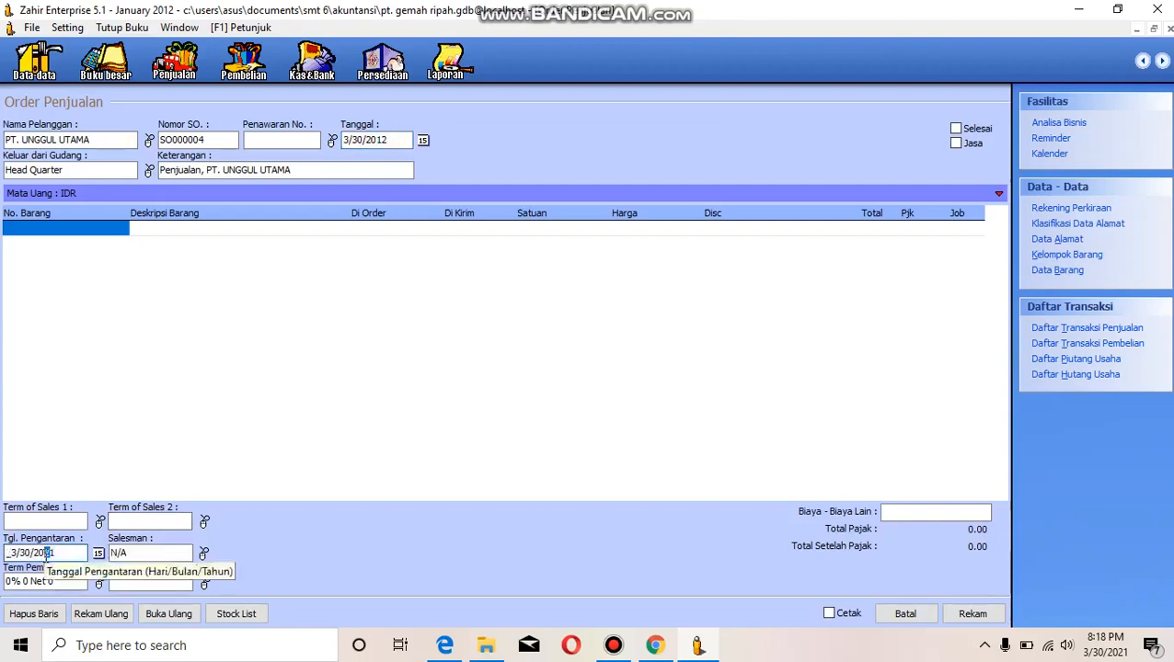
- Add item B07 Kulkas to the sales order with an ordered quantity of 3
double_click(36, 231)
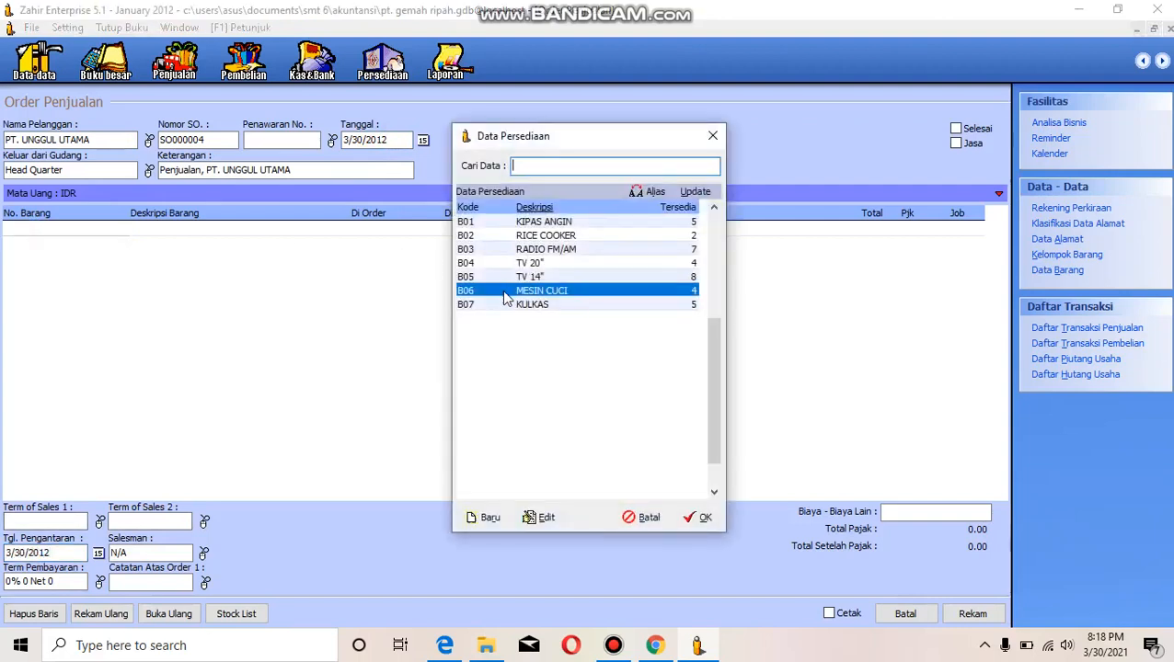
click(555, 308)
click(701, 518)
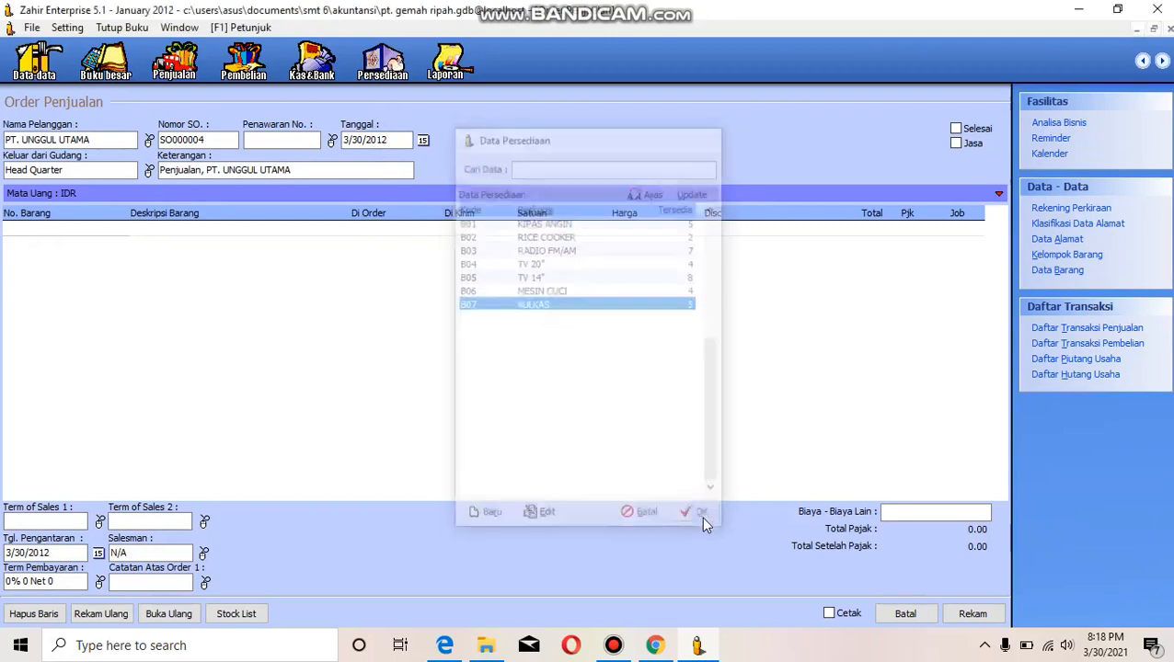
key(Return)
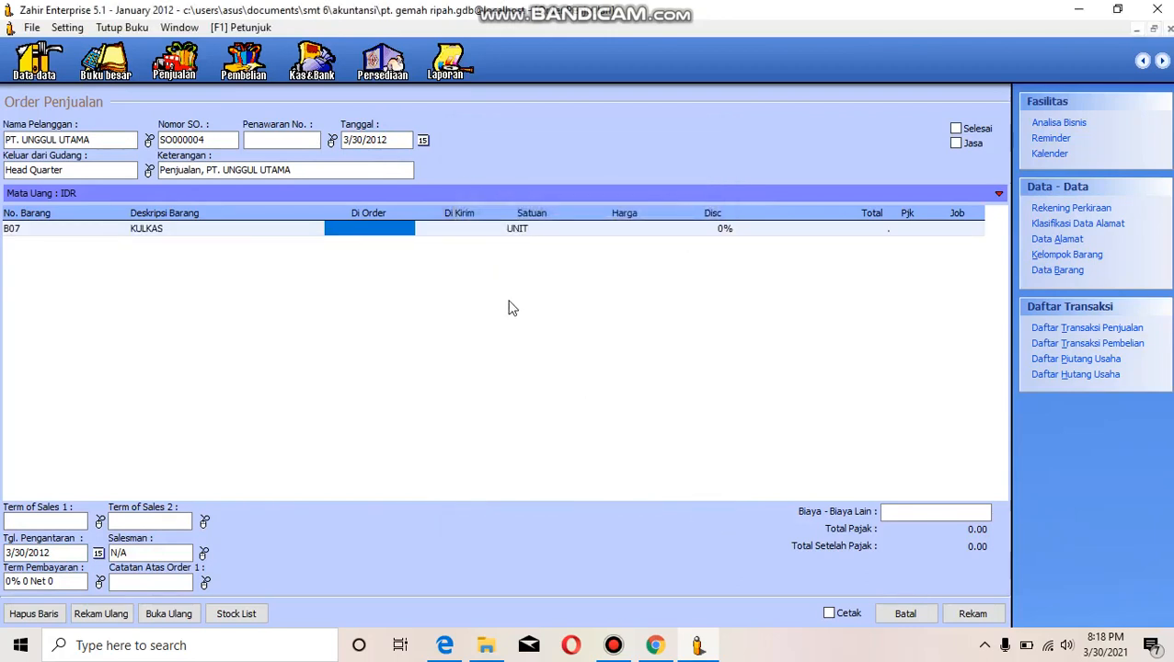
text(3)
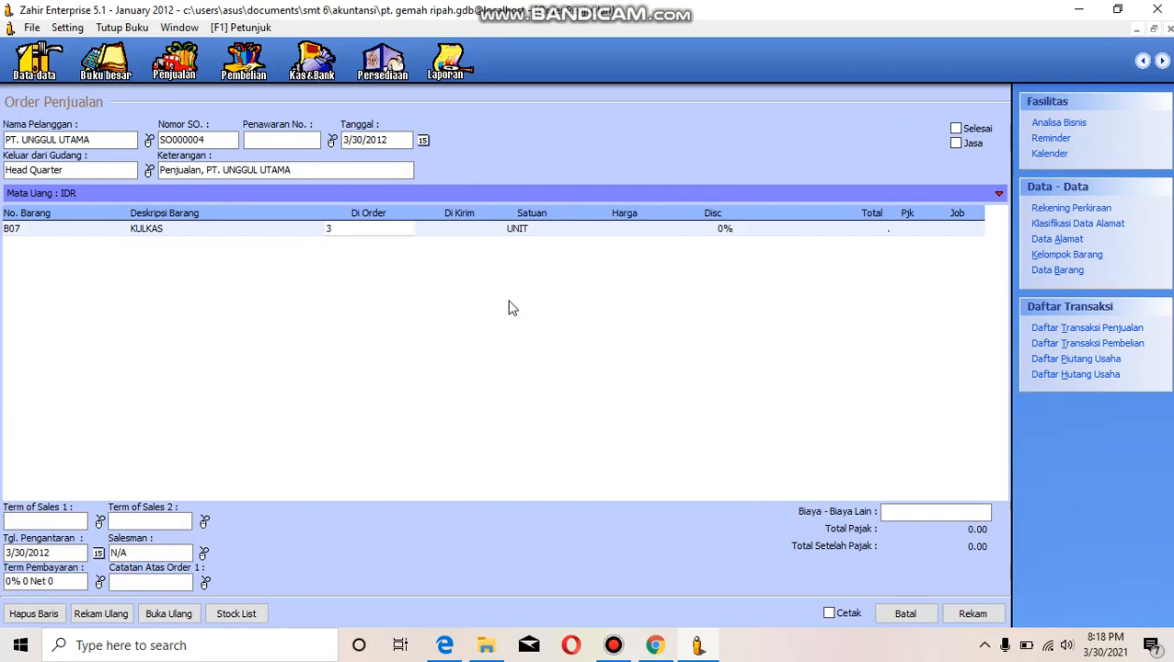
key(Return)
key(Return)
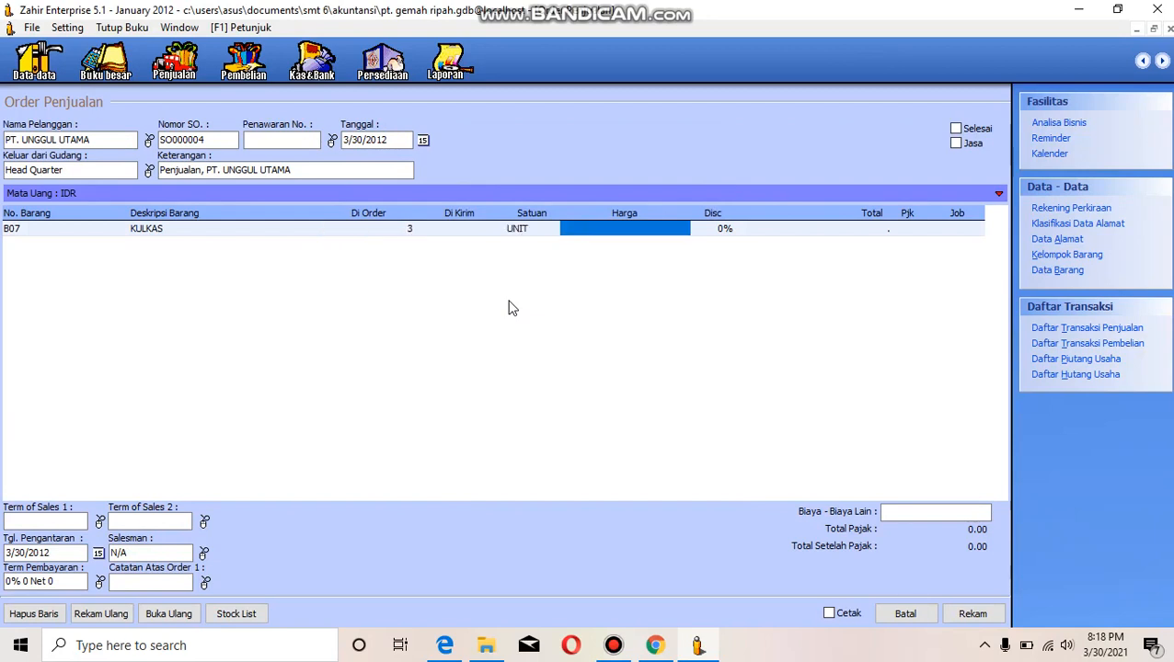
- Set the Kulkas line's unit price to 2,000,000 and apply the PPN tax to it
text(2)
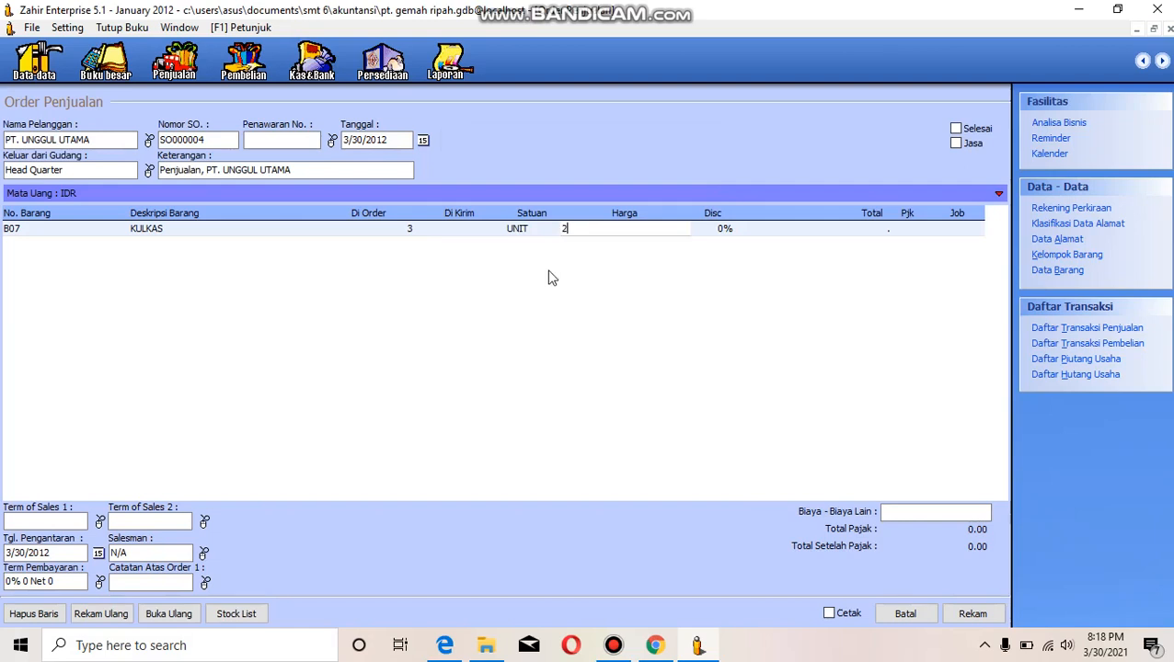
text(000,000)
key(Return)
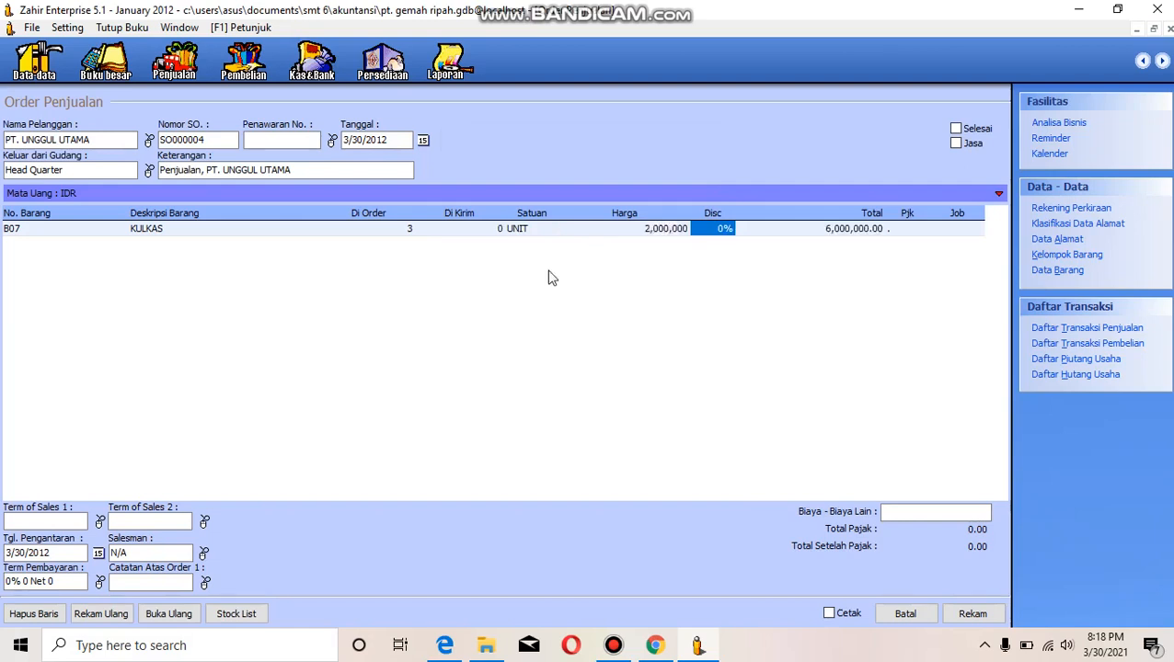
key(Return)
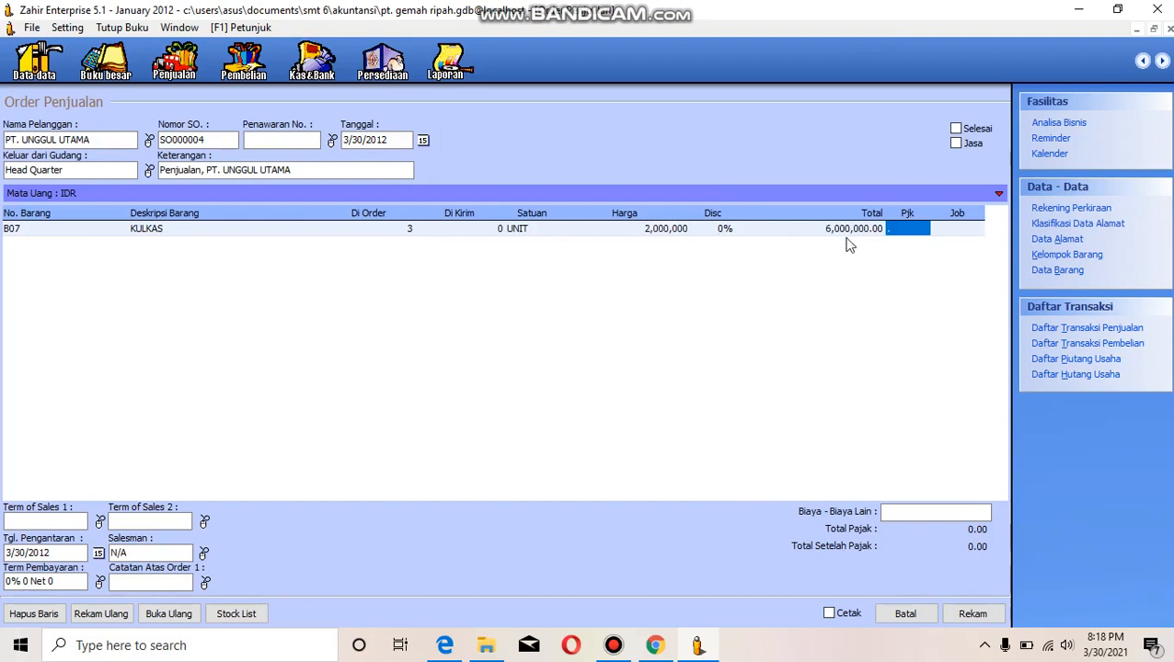
double_click(909, 231)
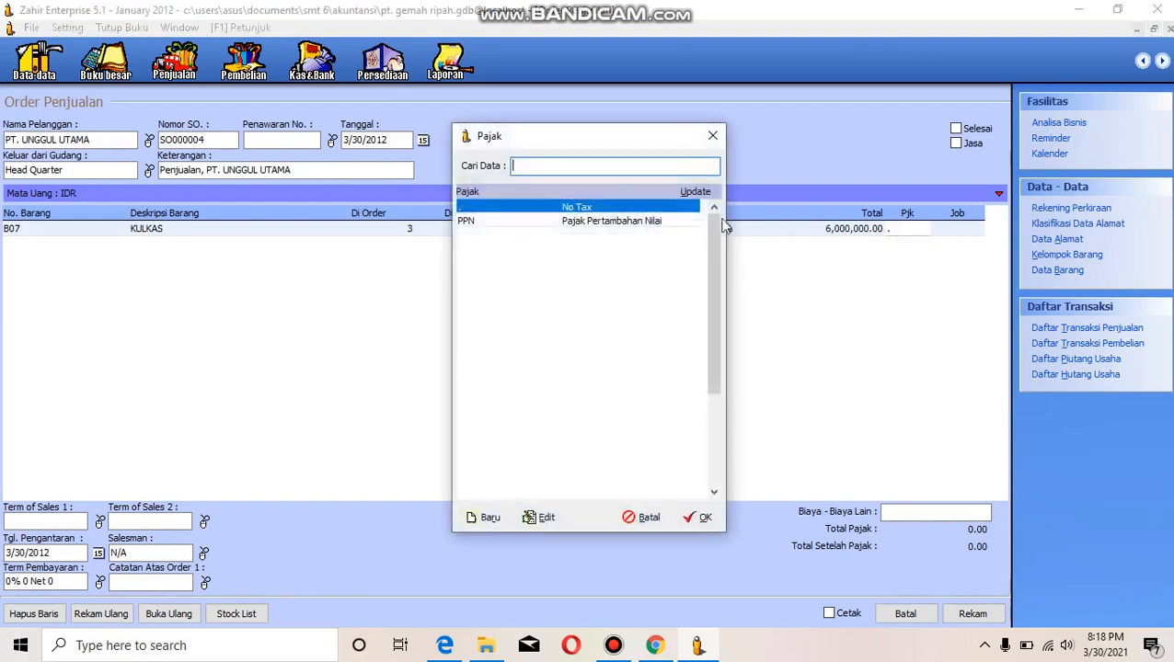
click(659, 224)
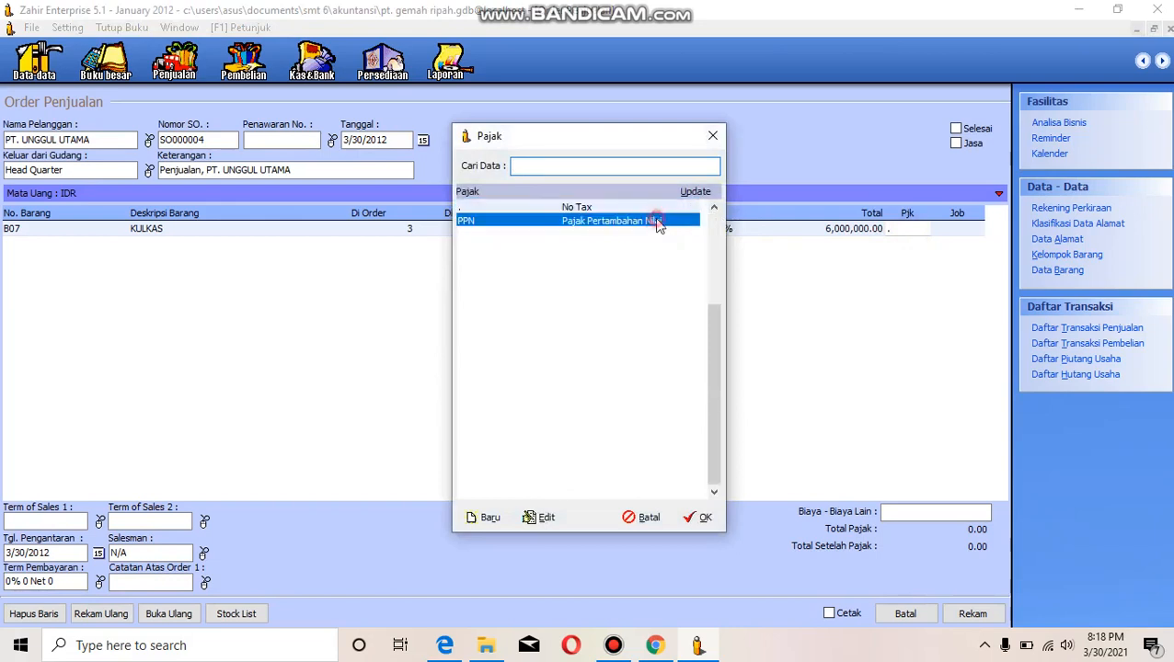
click(690, 521)
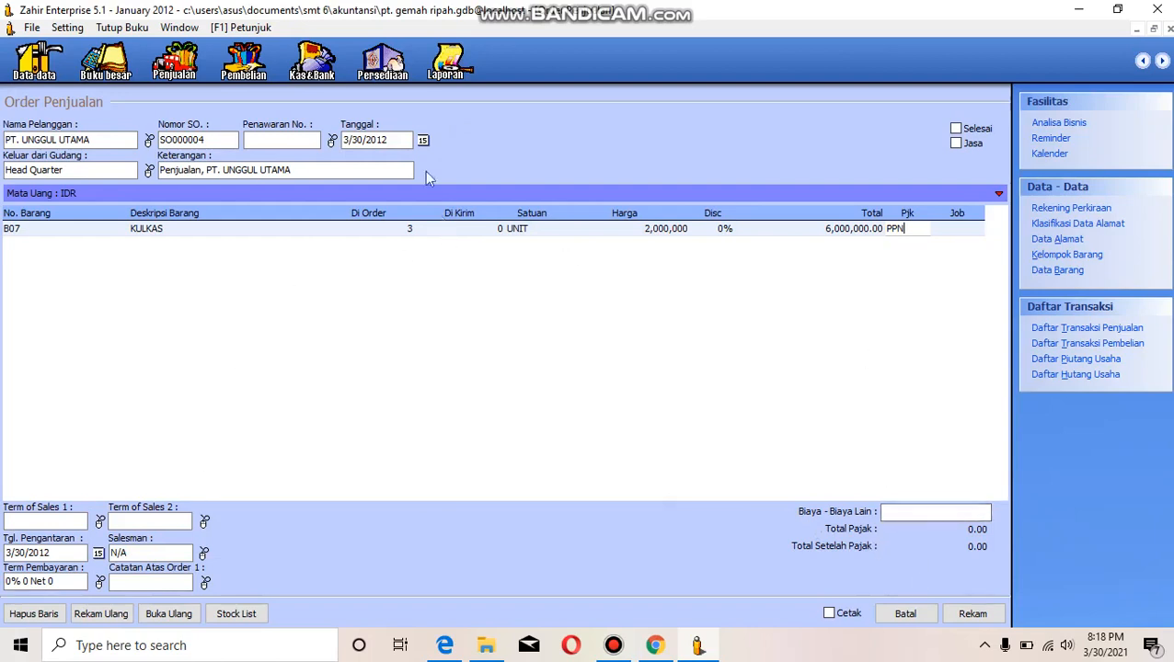
- Change the sales order date to 1/16/2012
click(423, 142)
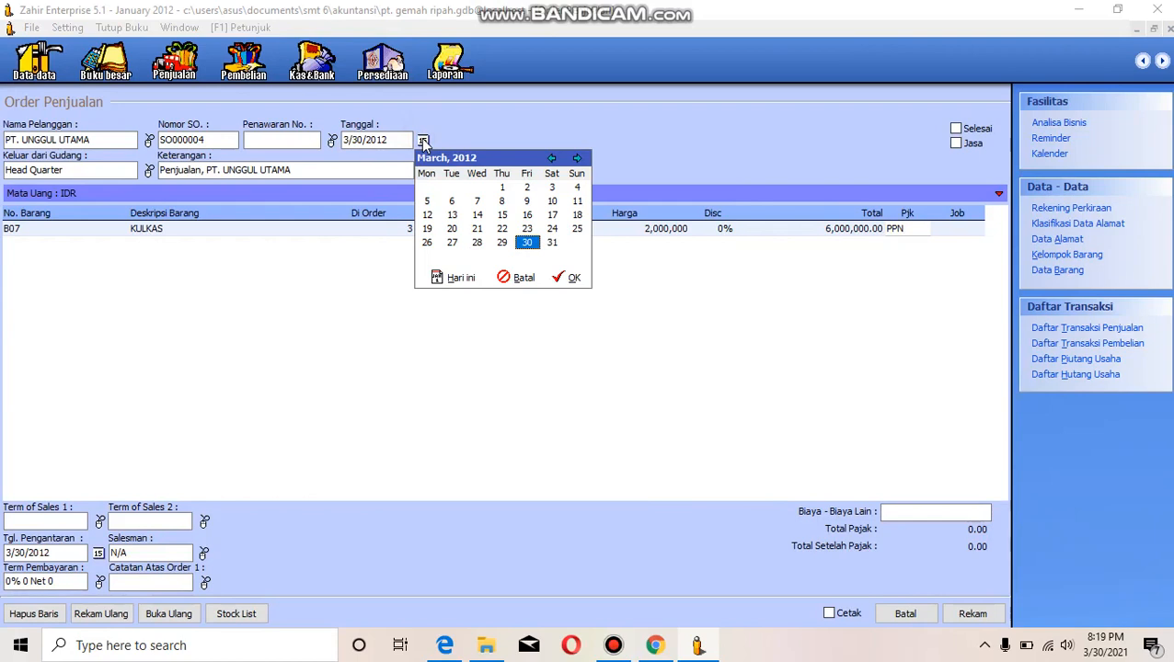
click(527, 214)
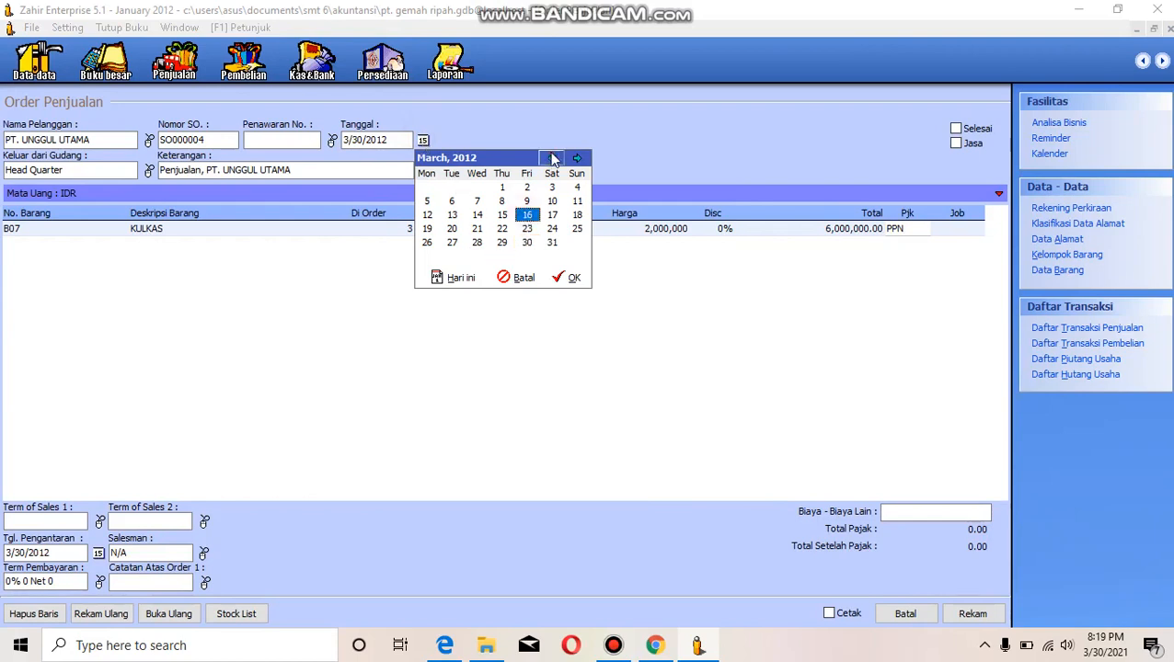
click(551, 158)
click(551, 158)
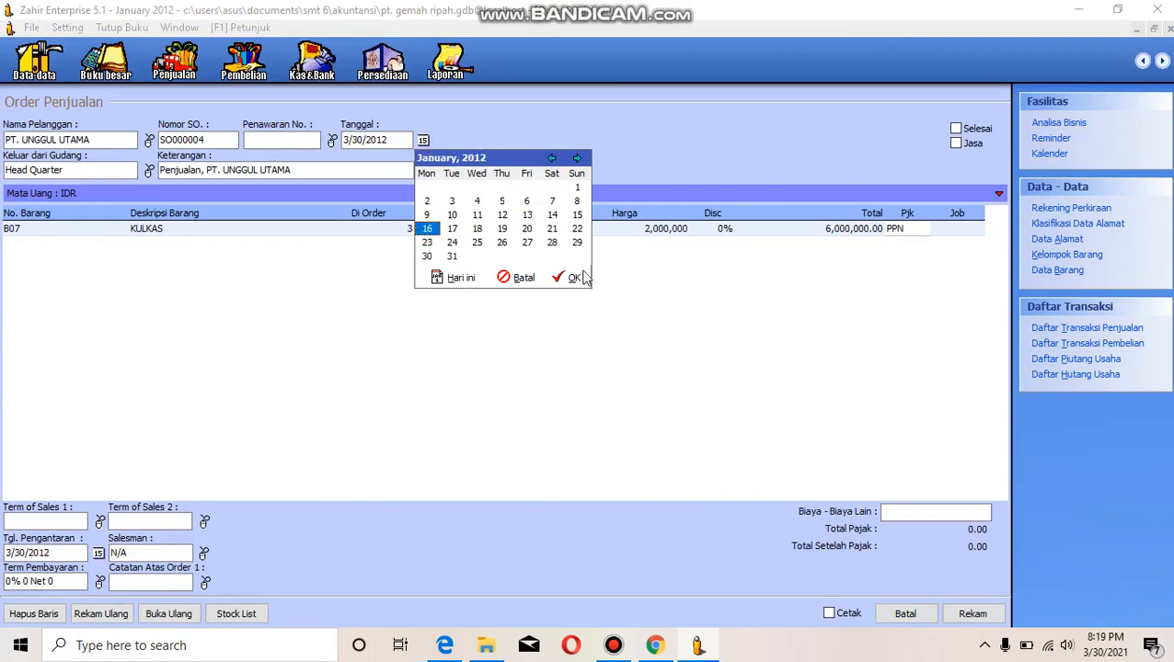
click(578, 278)
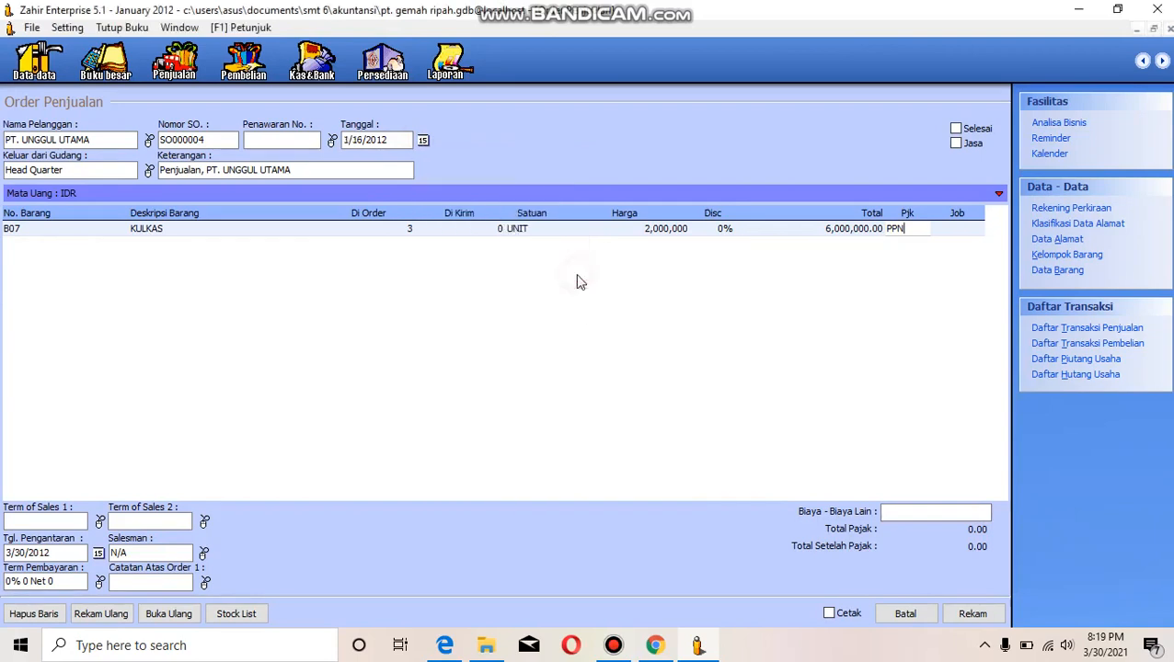
- Change the sales order's delivery date to 1/16/2012
click(98, 553)
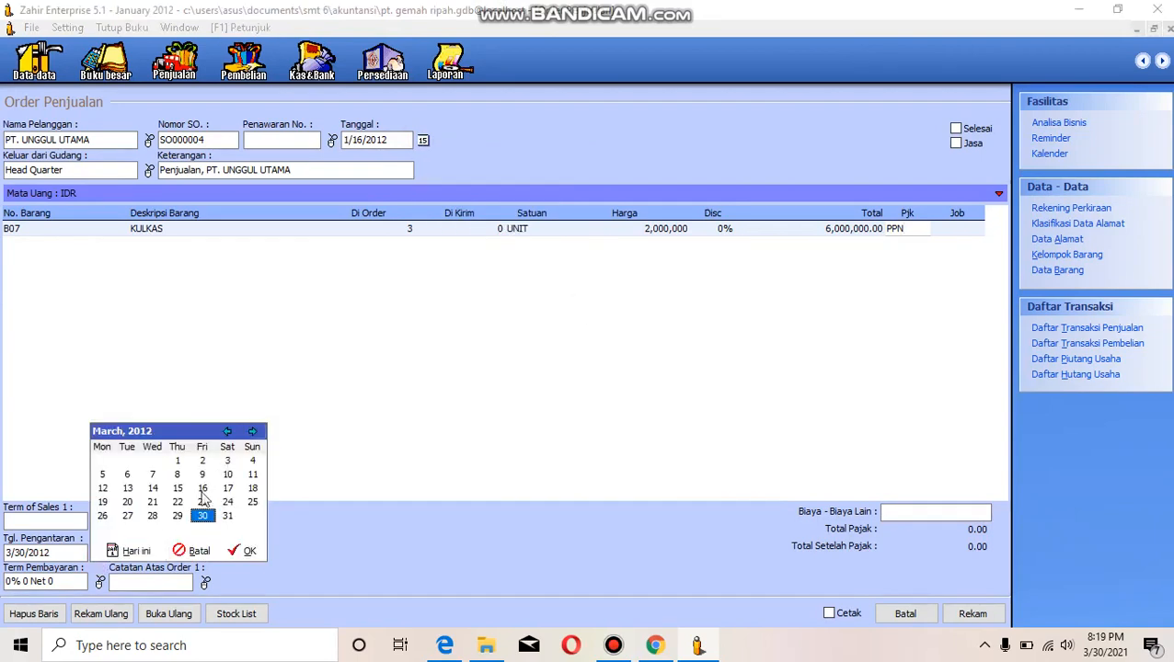
click(202, 488)
click(227, 432)
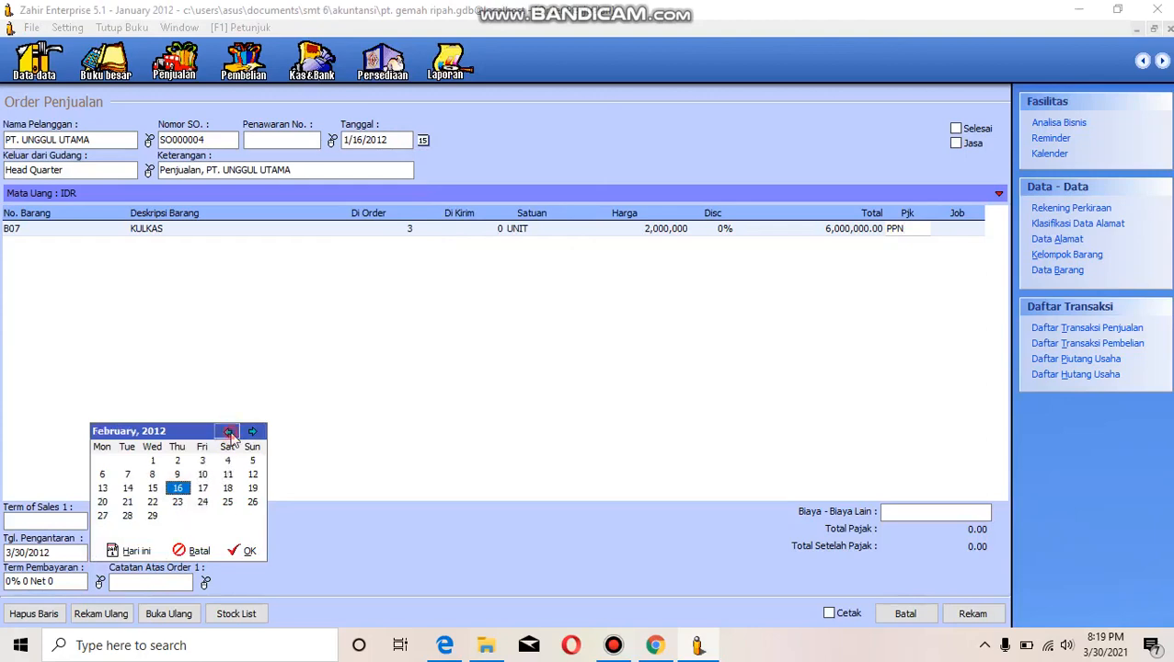
click(228, 432)
click(249, 551)
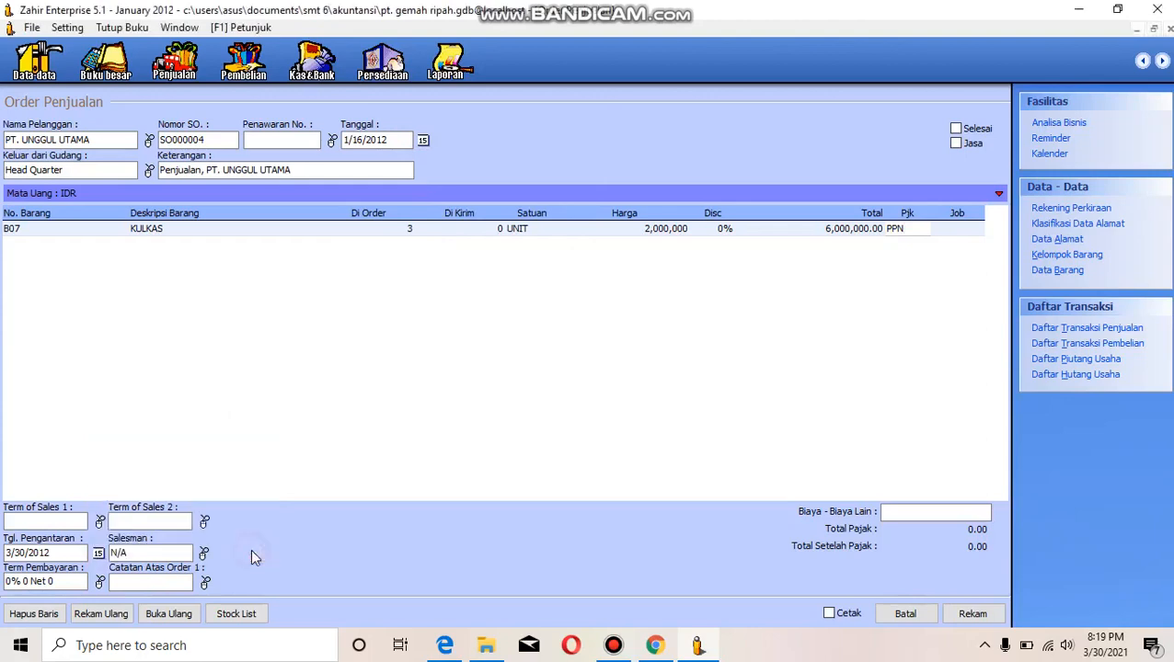
- Add a new employee record from the salesman list, entering the employee's ID and name, and record it
click(202, 555)
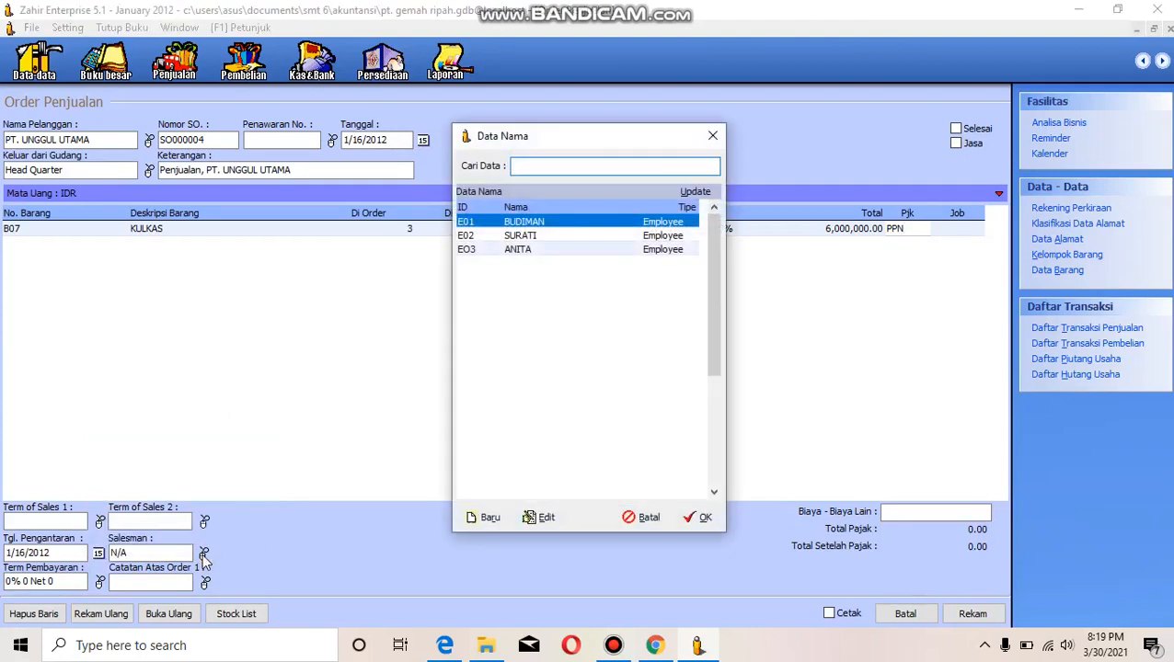
click(525, 254)
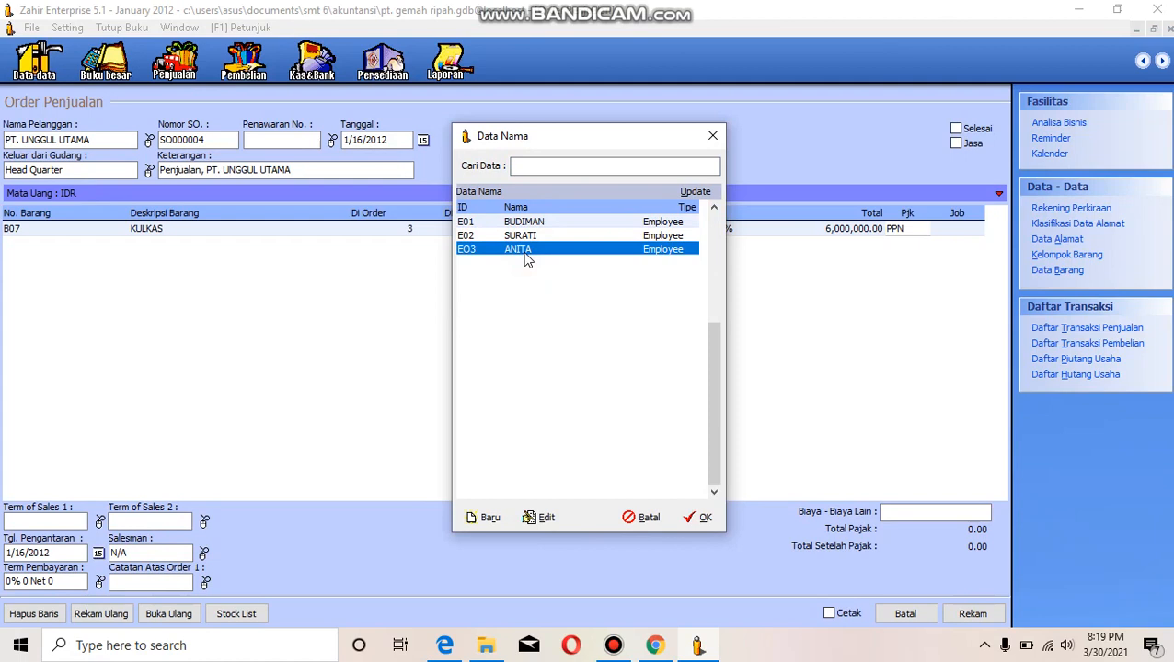
click(482, 519)
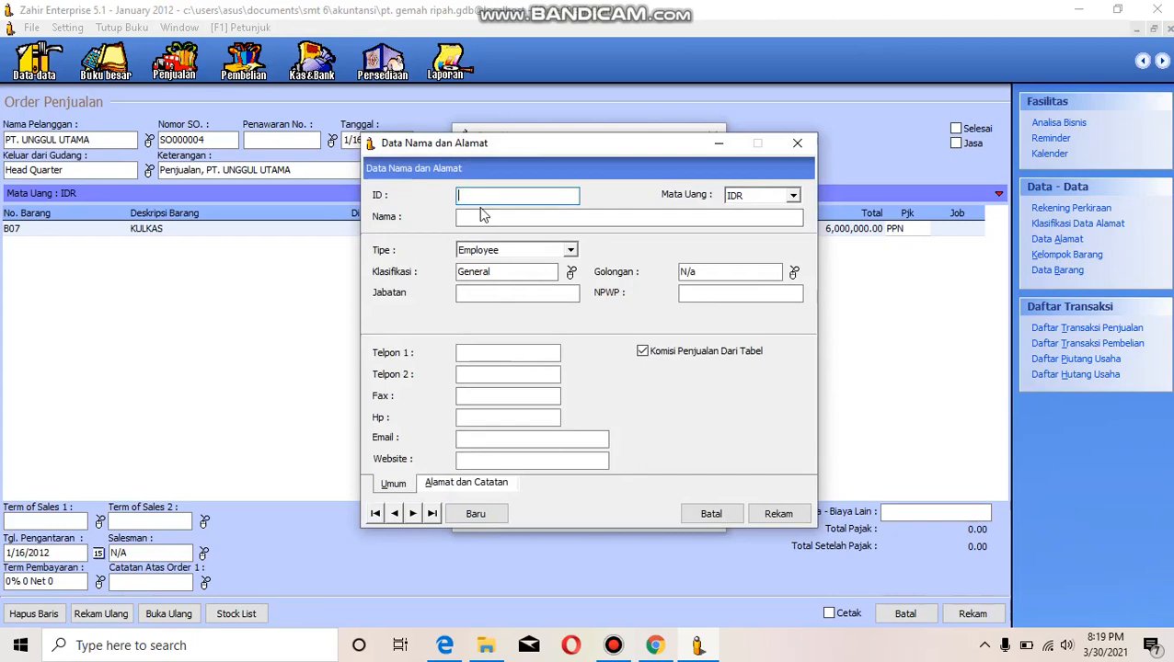
text(E0)
drag(658, 147, 905, 194)
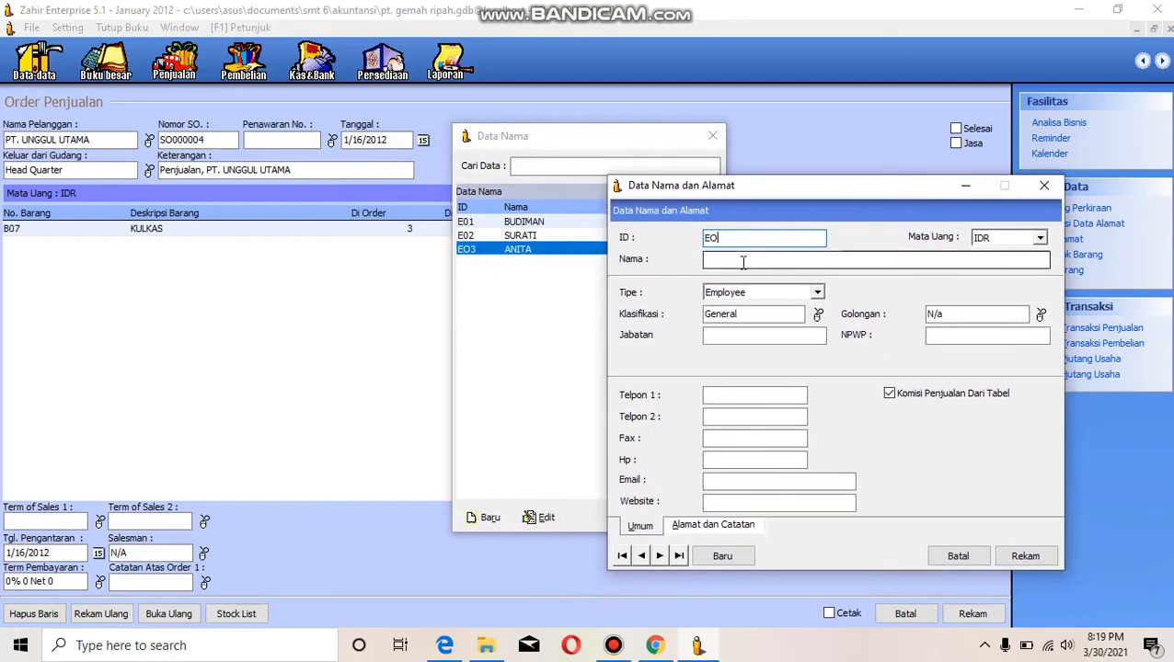
text(4)
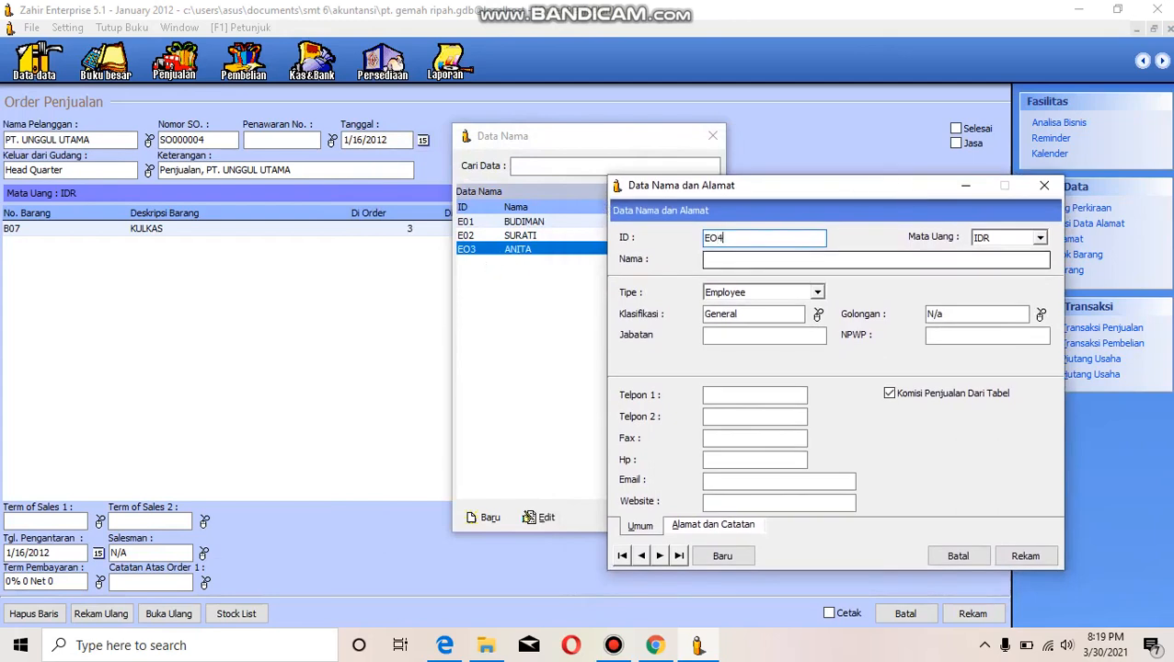
click(734, 259)
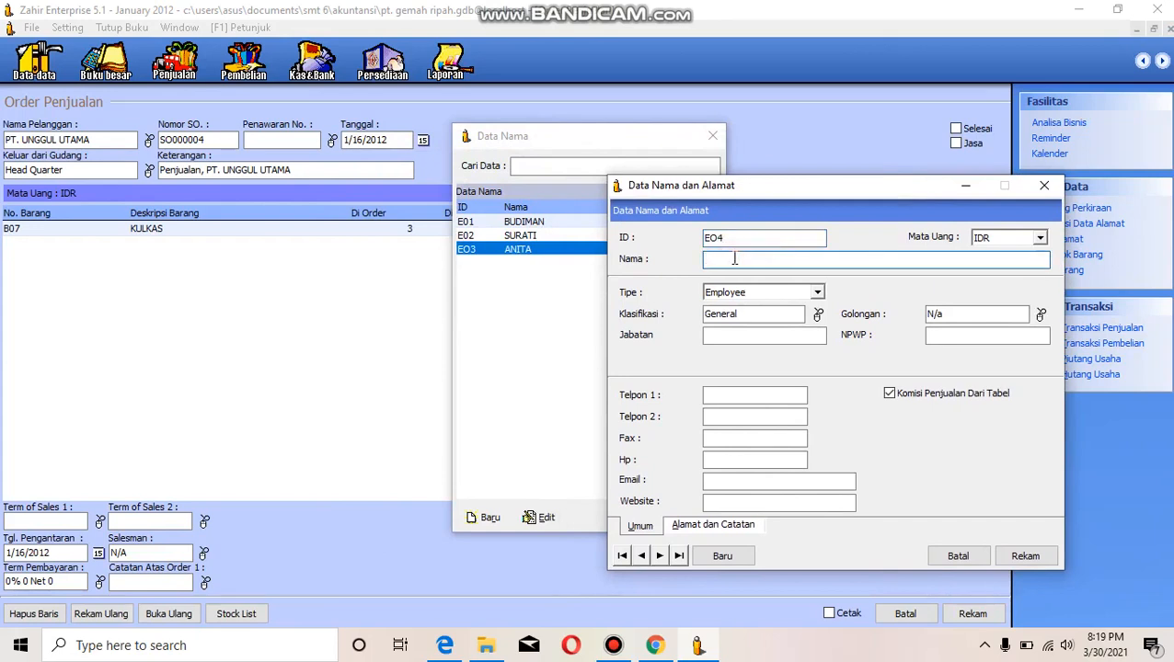
text(AHMAD)
click(1020, 559)
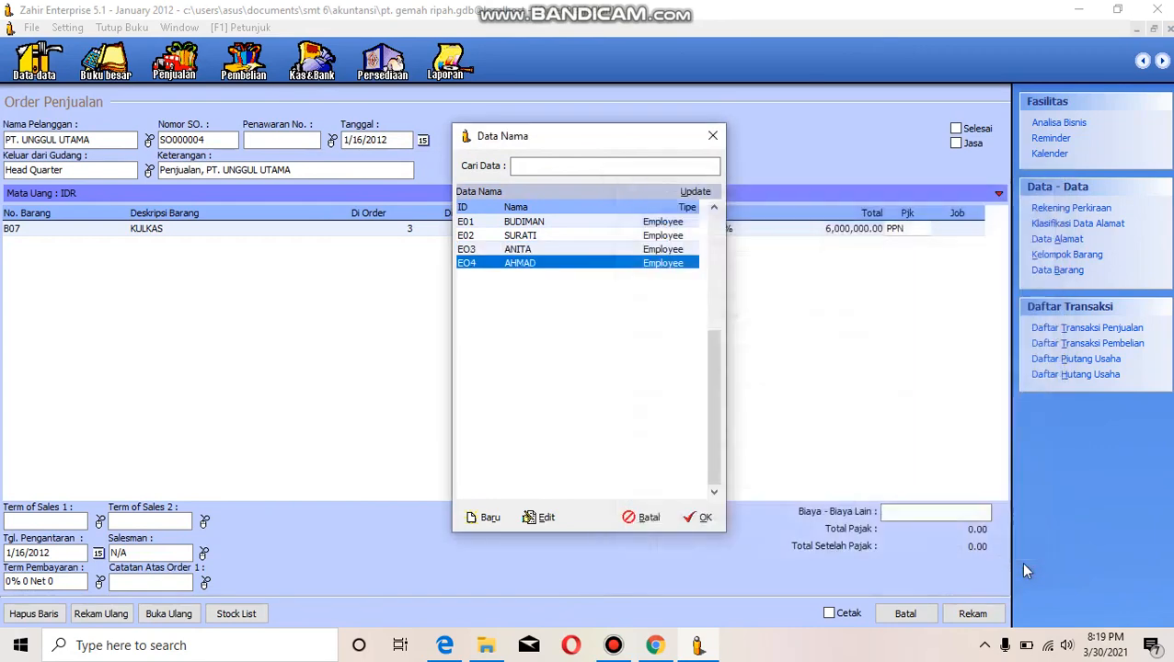
- Assign the fourth employee in the salesman list to PT. UNGGUL UTAMA's sales order
click(580, 251)
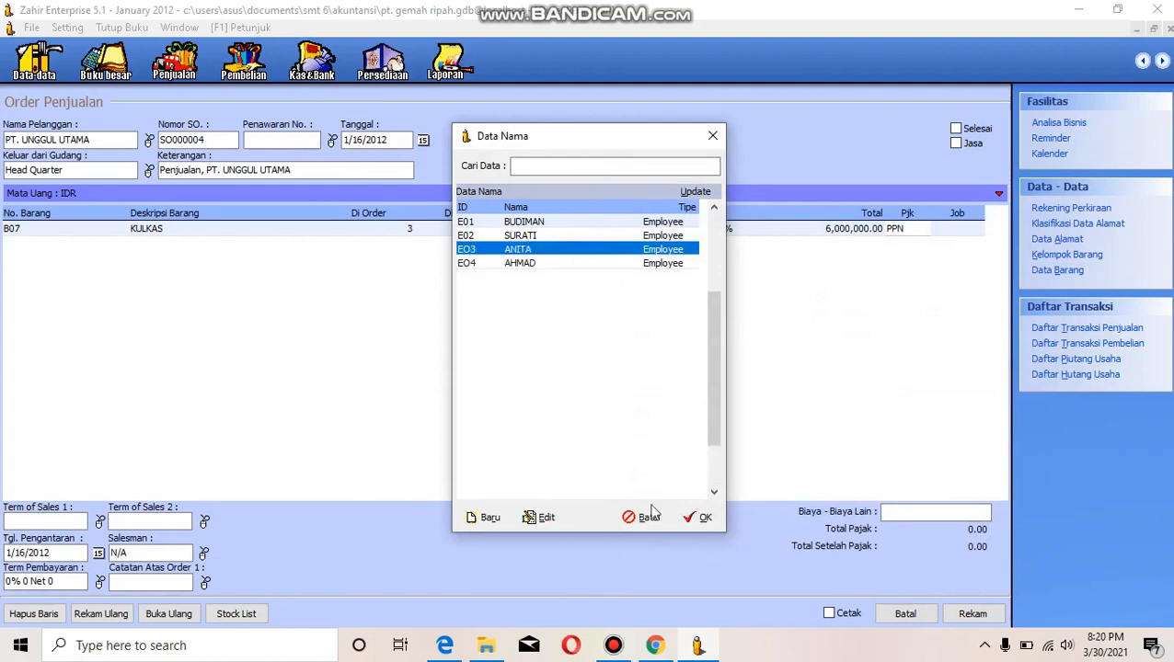
click(502, 266)
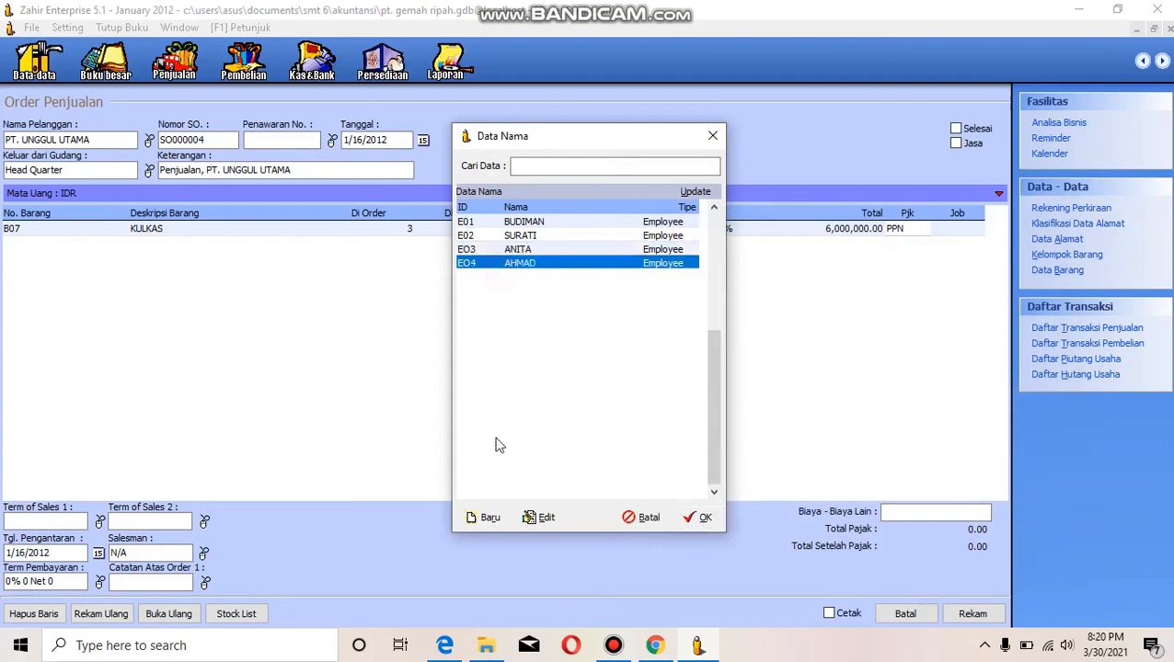
click(545, 517)
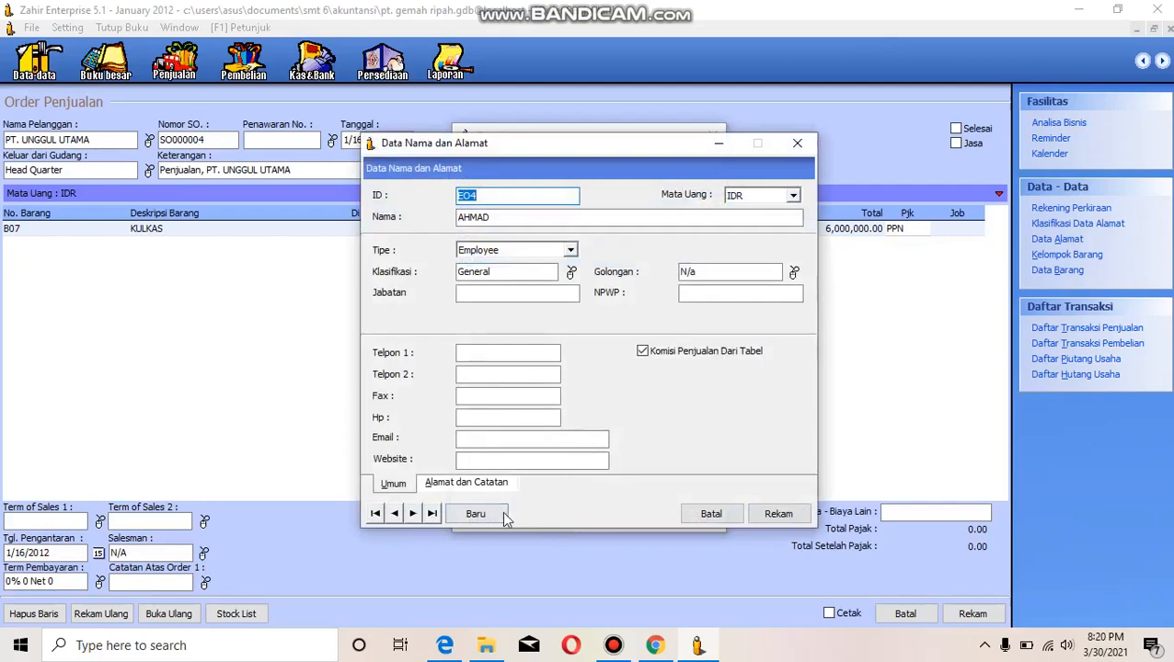
click(711, 515)
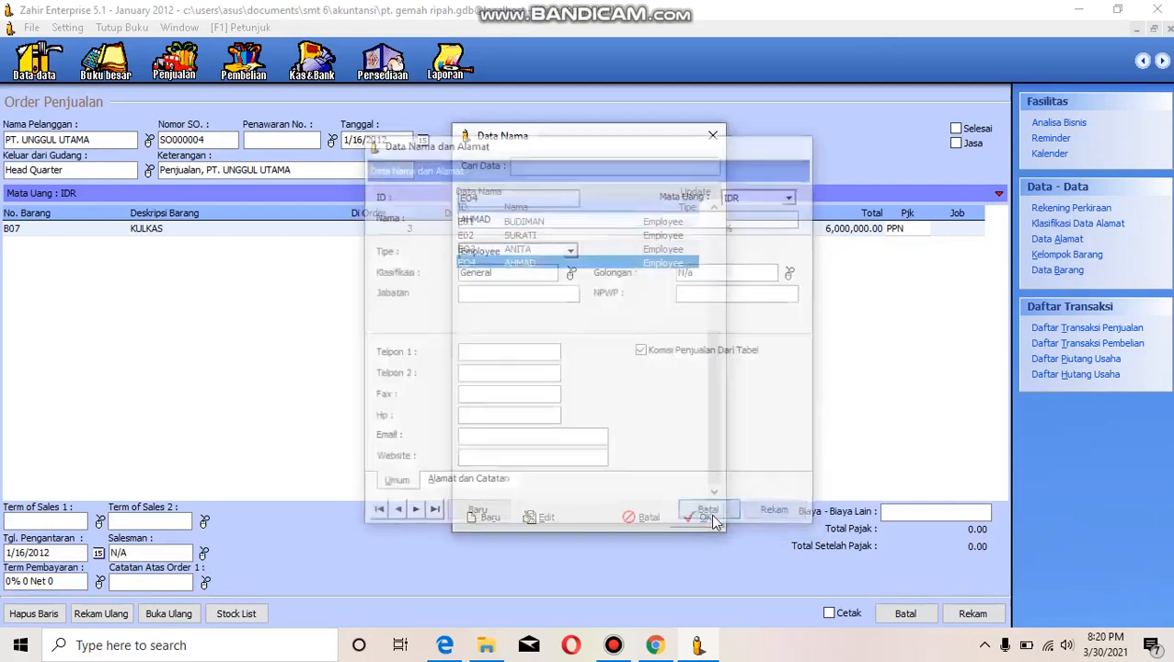
click(539, 248)
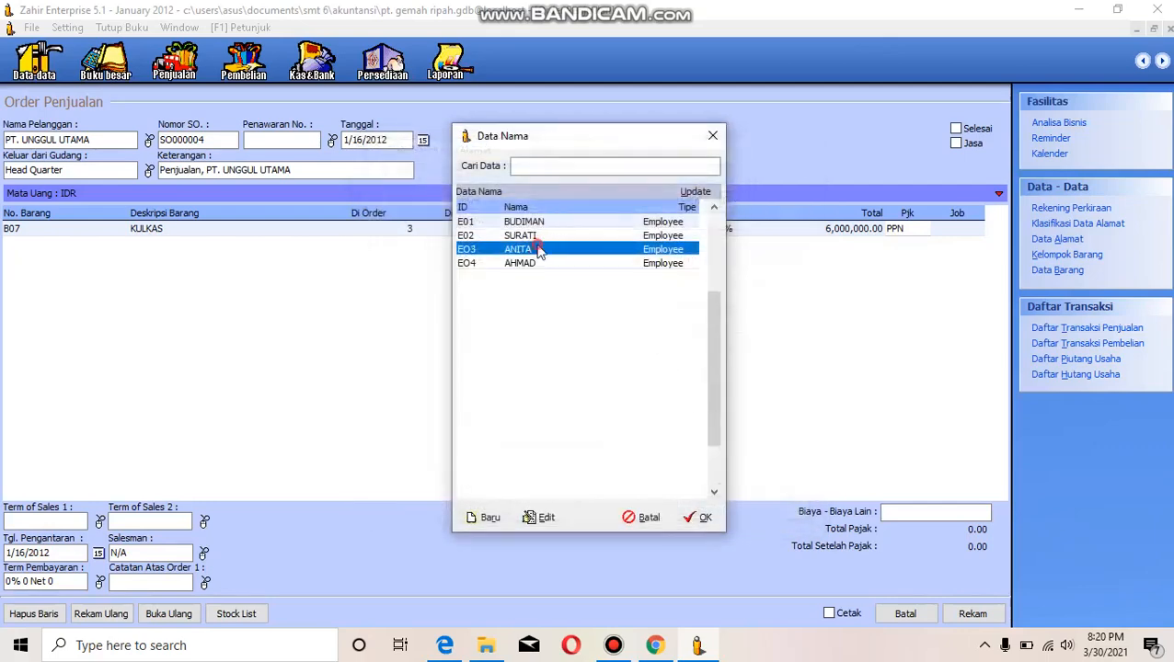
click(538, 265)
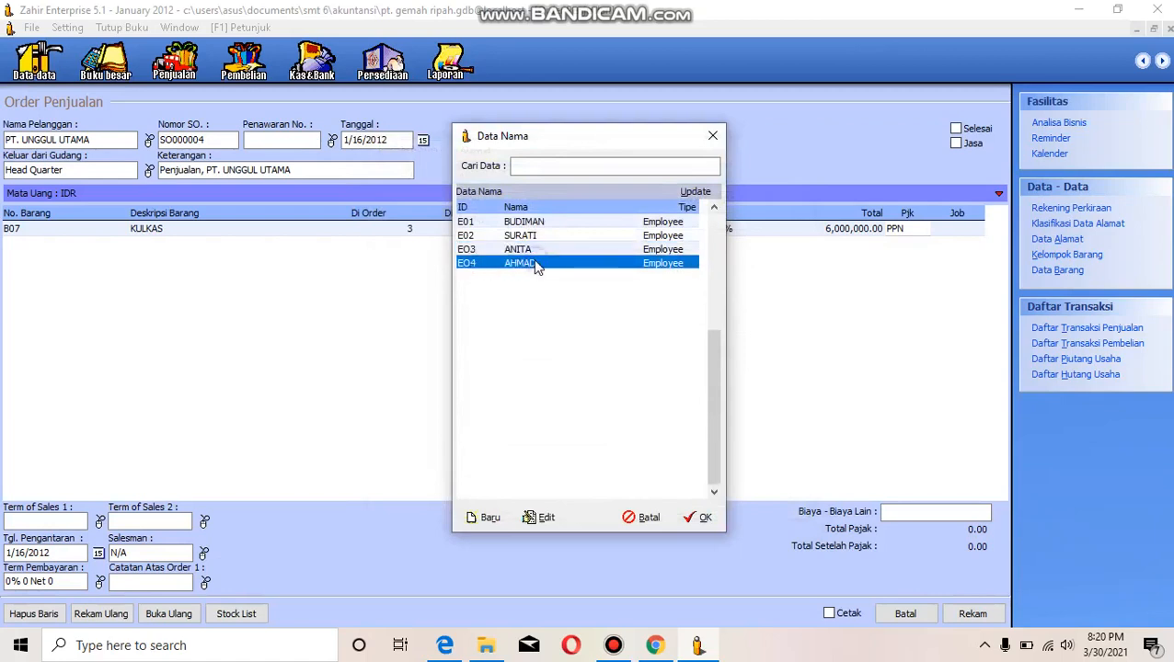
click(697, 517)
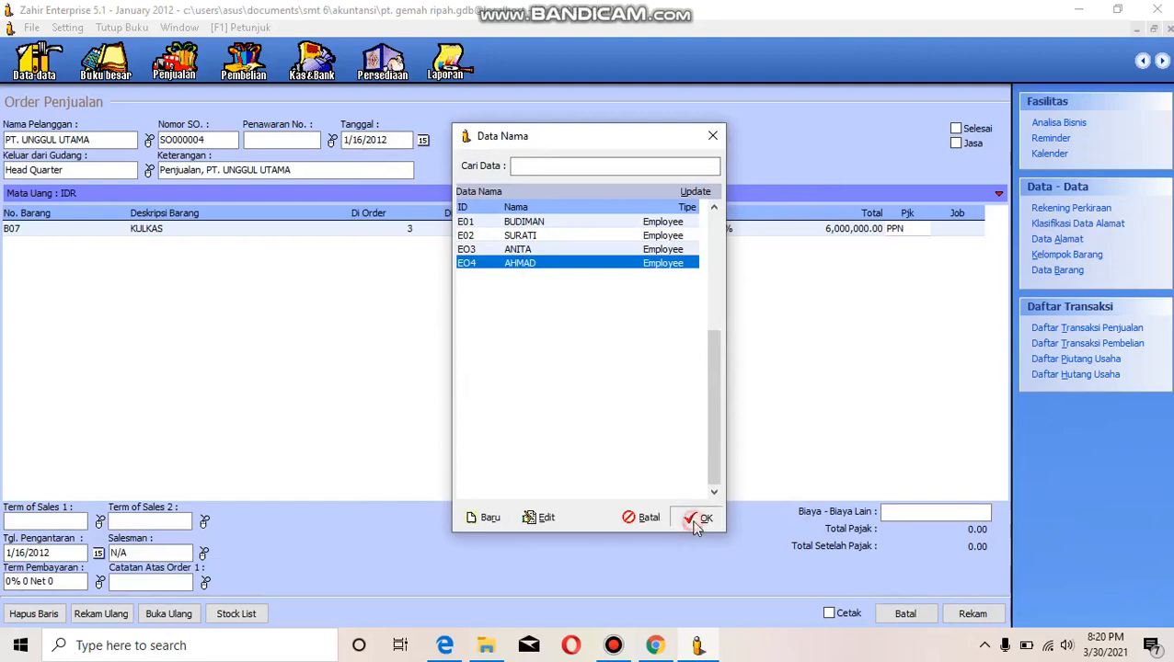
- Change the sales order's salesman to the third employee in the list and record the order
click(204, 553)
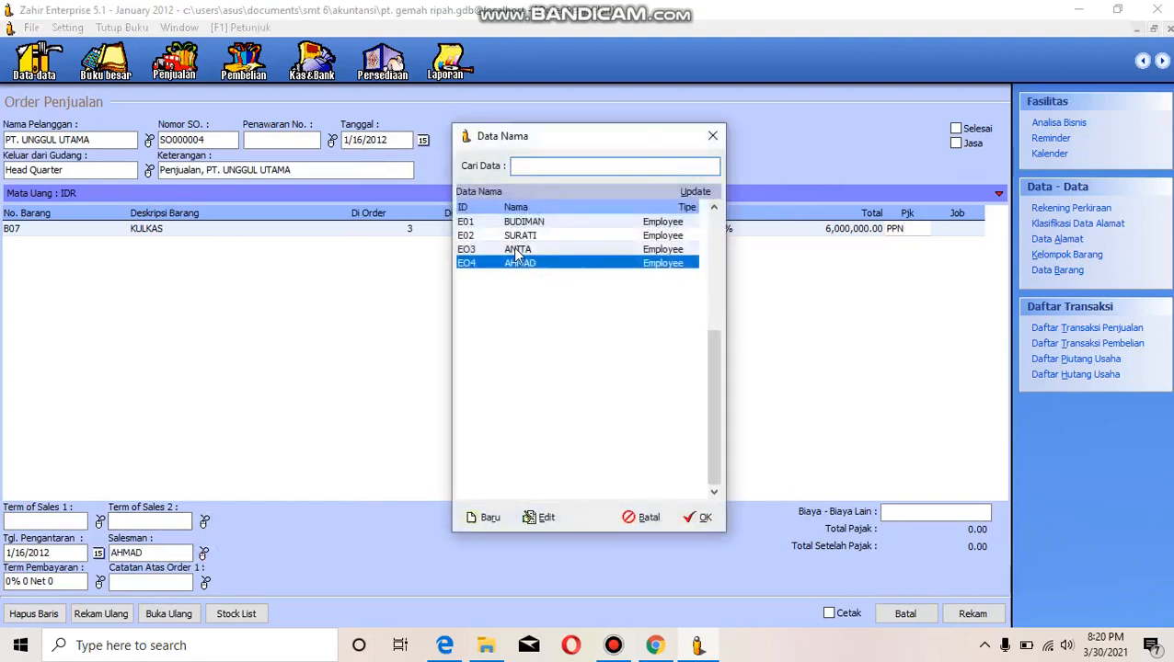
click(513, 249)
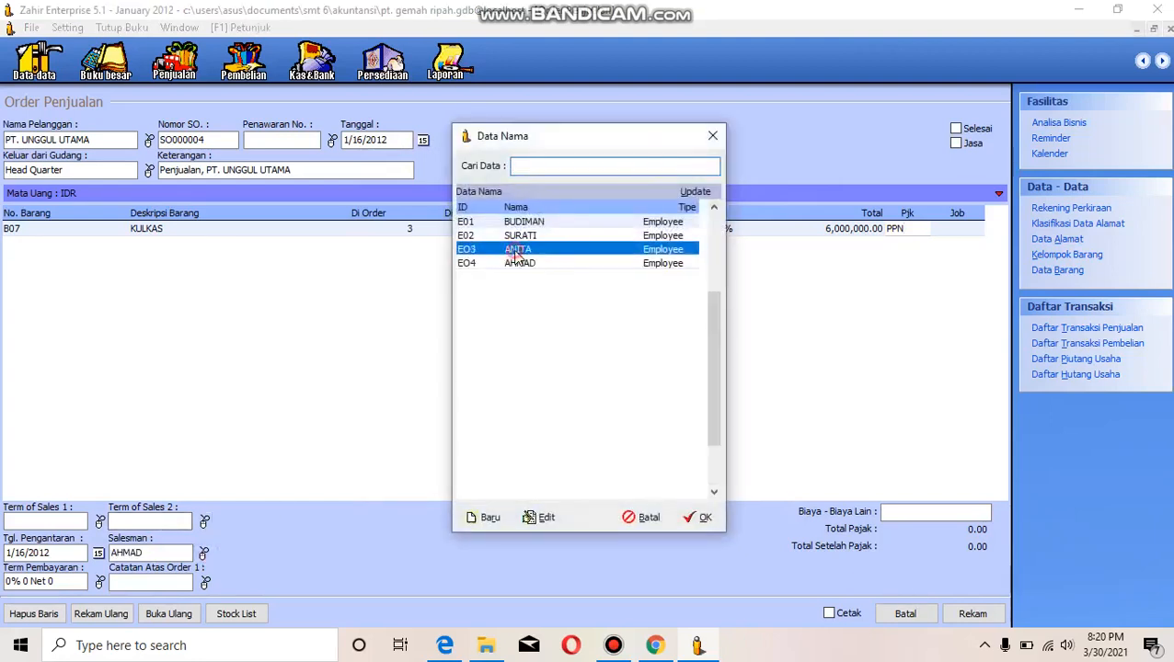
click(696, 518)
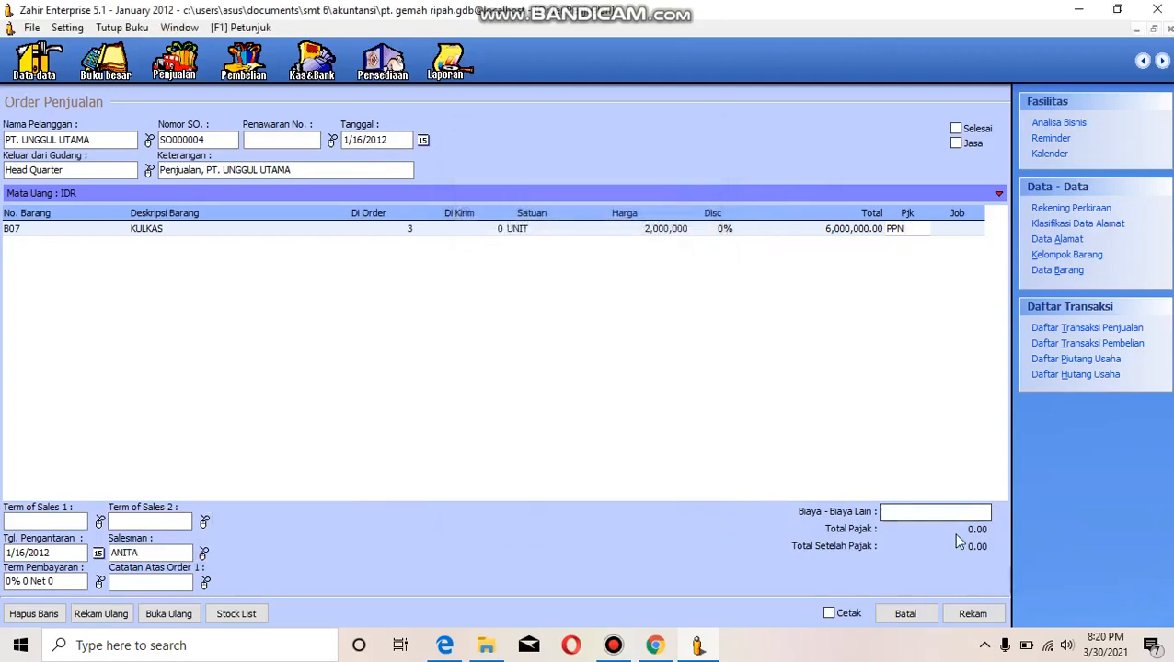
click(972, 613)
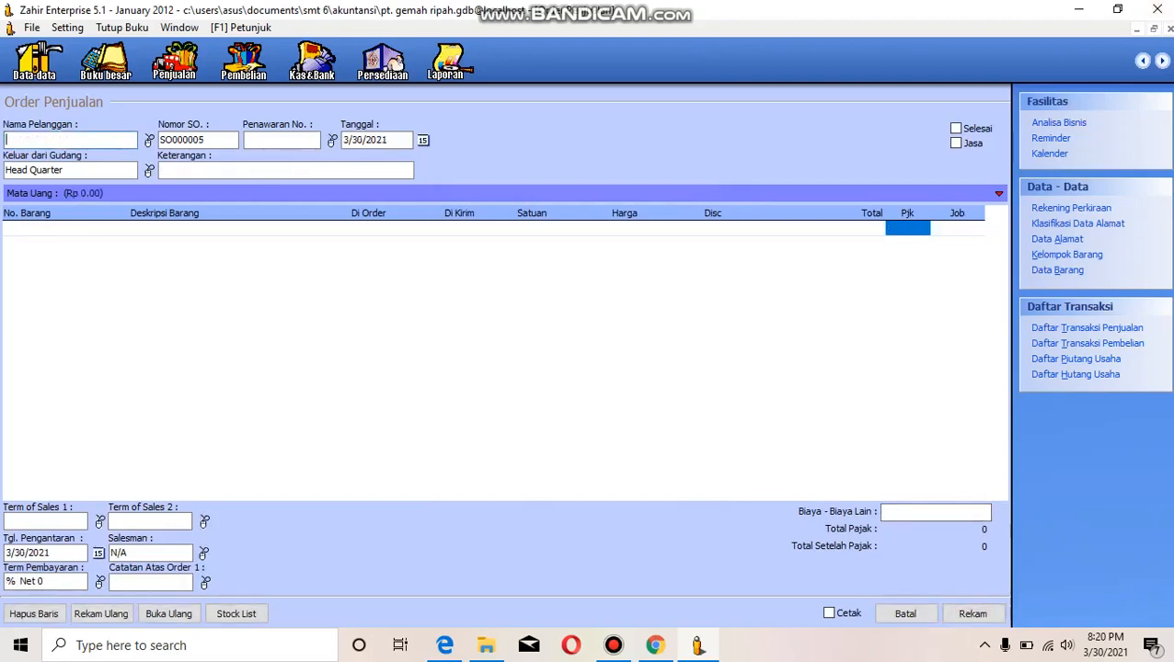
- Leave the order entry form and review the recorded orders in the Sales Order transaction list
click(1169, 30)
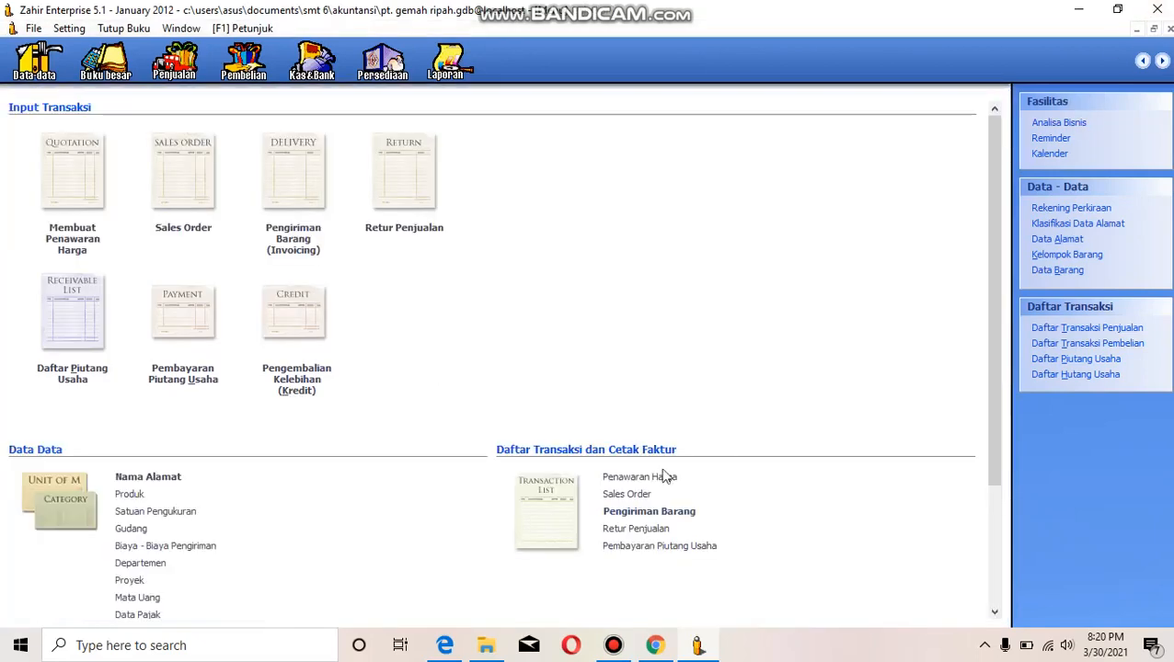
click(629, 494)
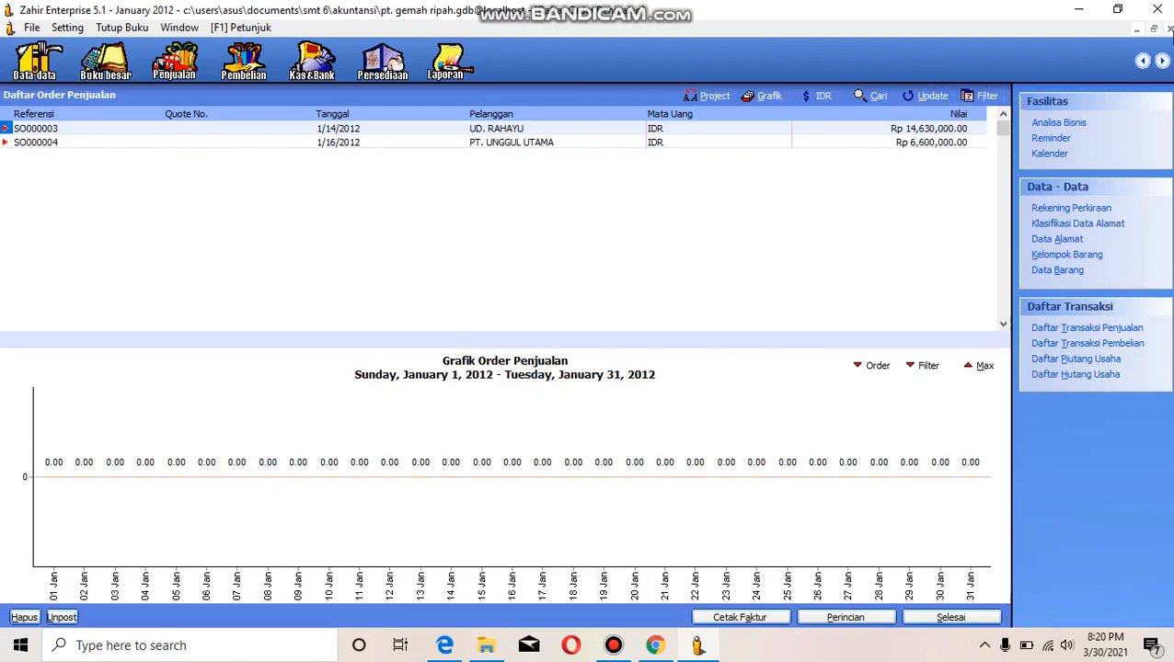
click(1170, 30)
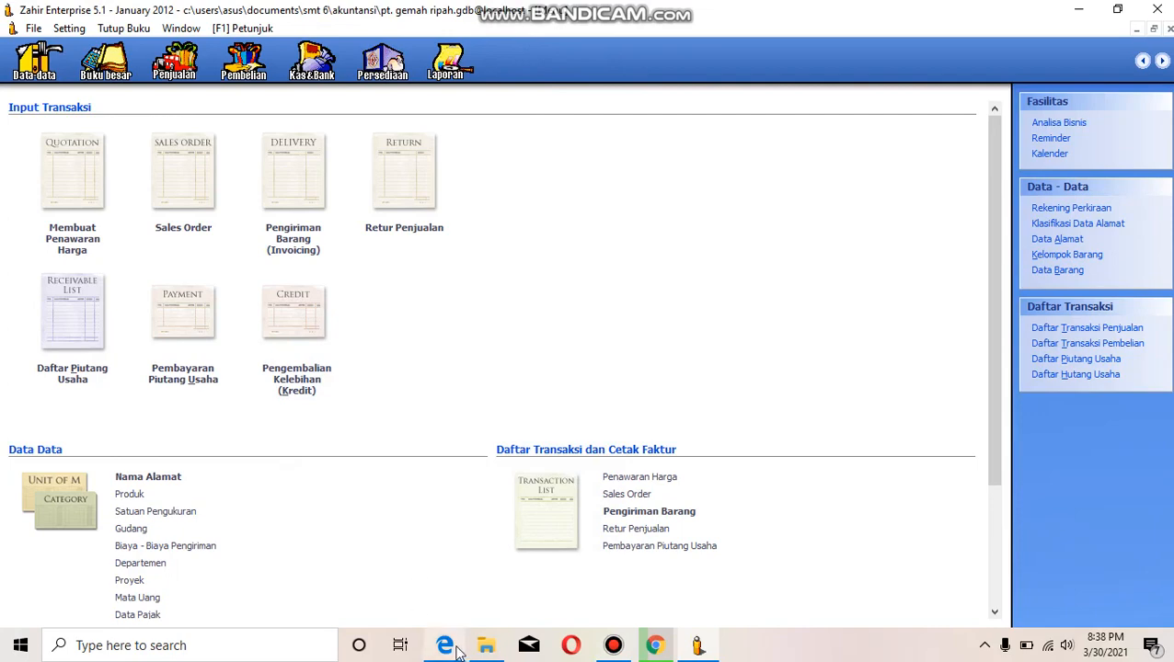
- Check the next sales transaction in the case study PDF and start a receivables payment from CV. CIPTA KREASI in Zahir
mouse_move(458, 649)
click(445, 563)
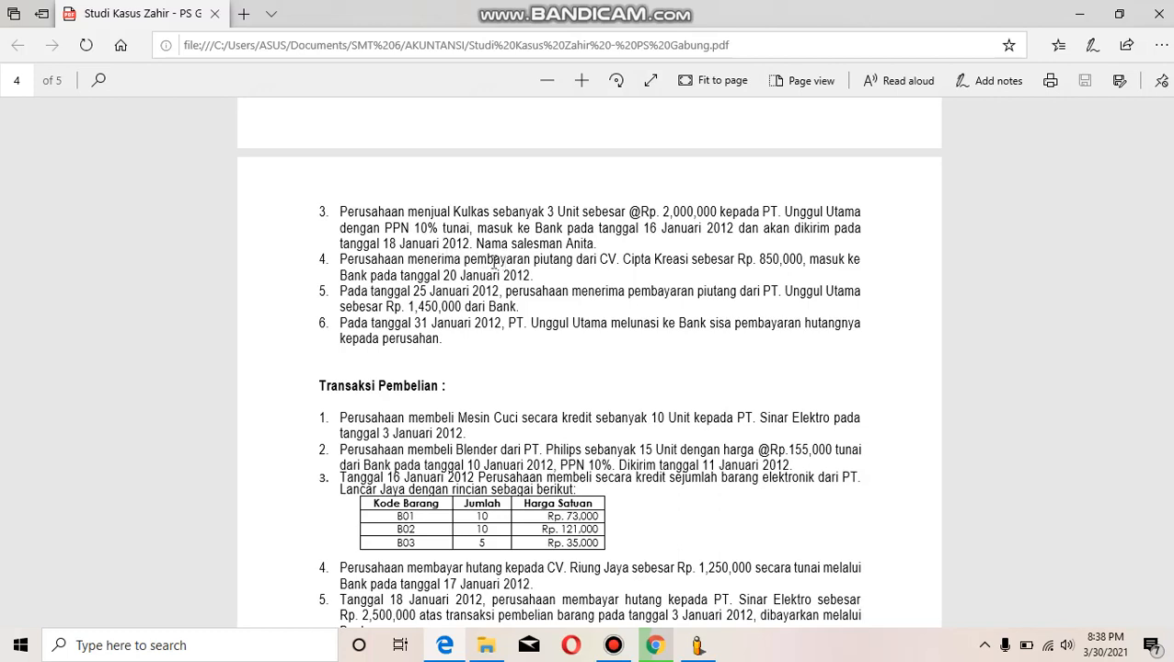
click(698, 648)
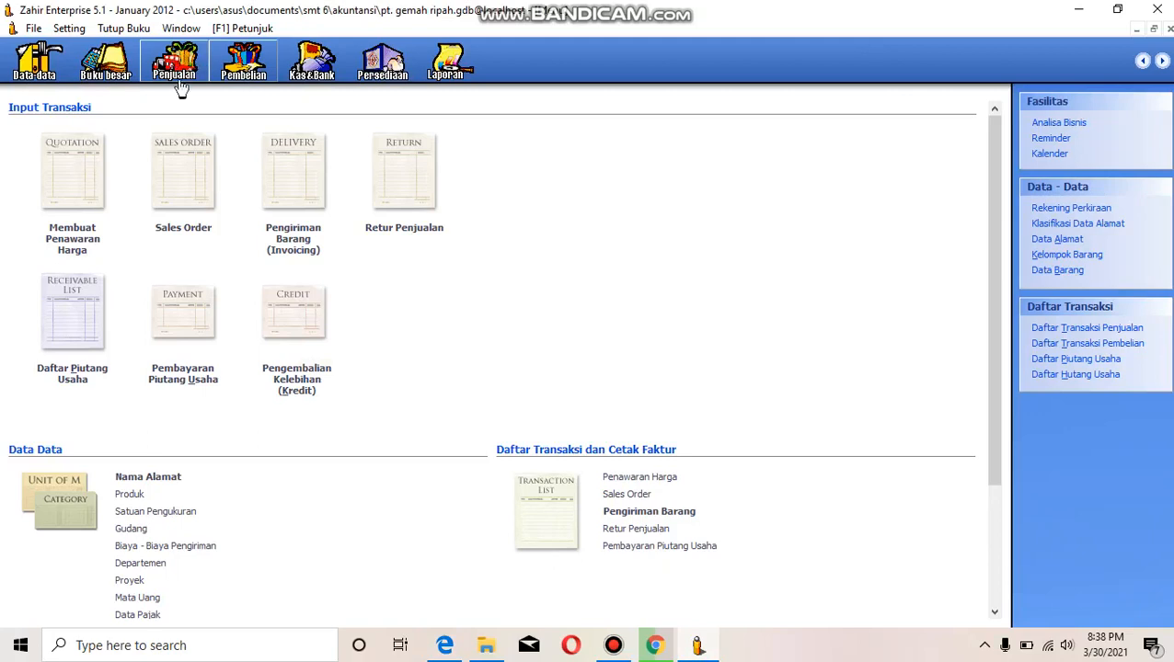
click(189, 369)
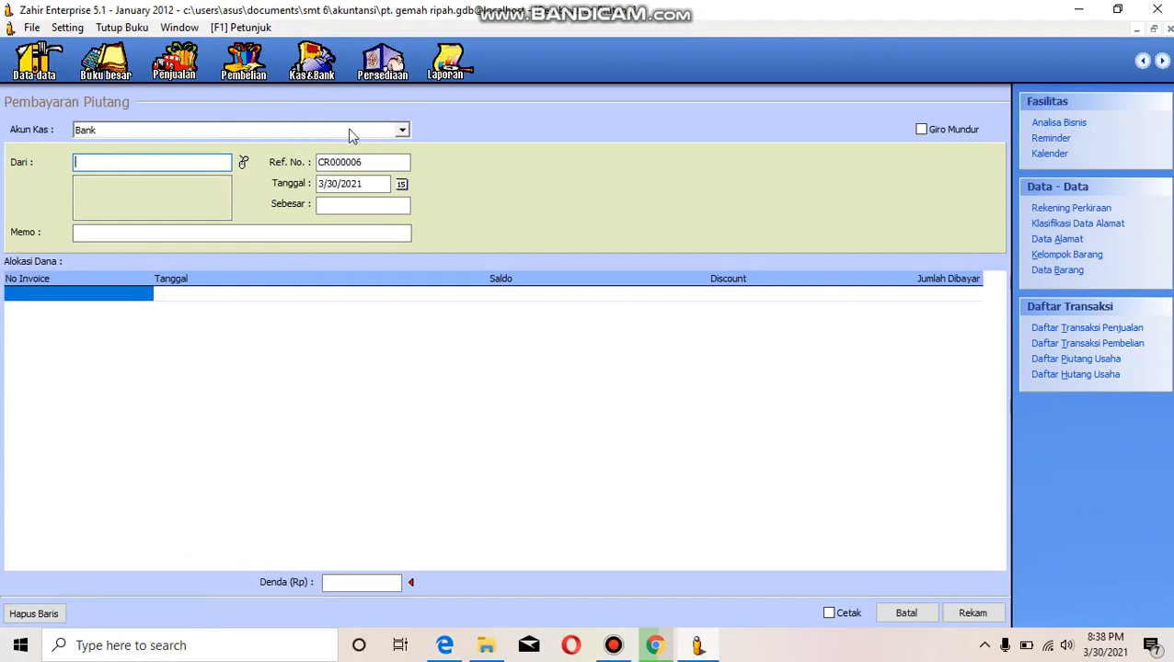
click(243, 164)
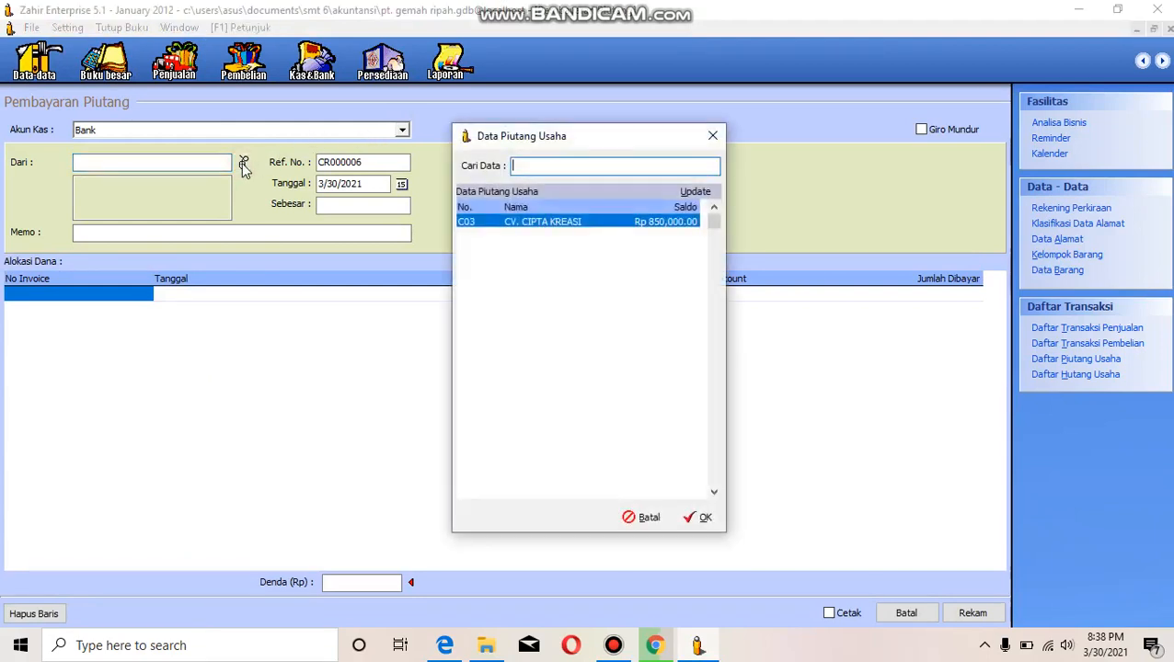
click(701, 518)
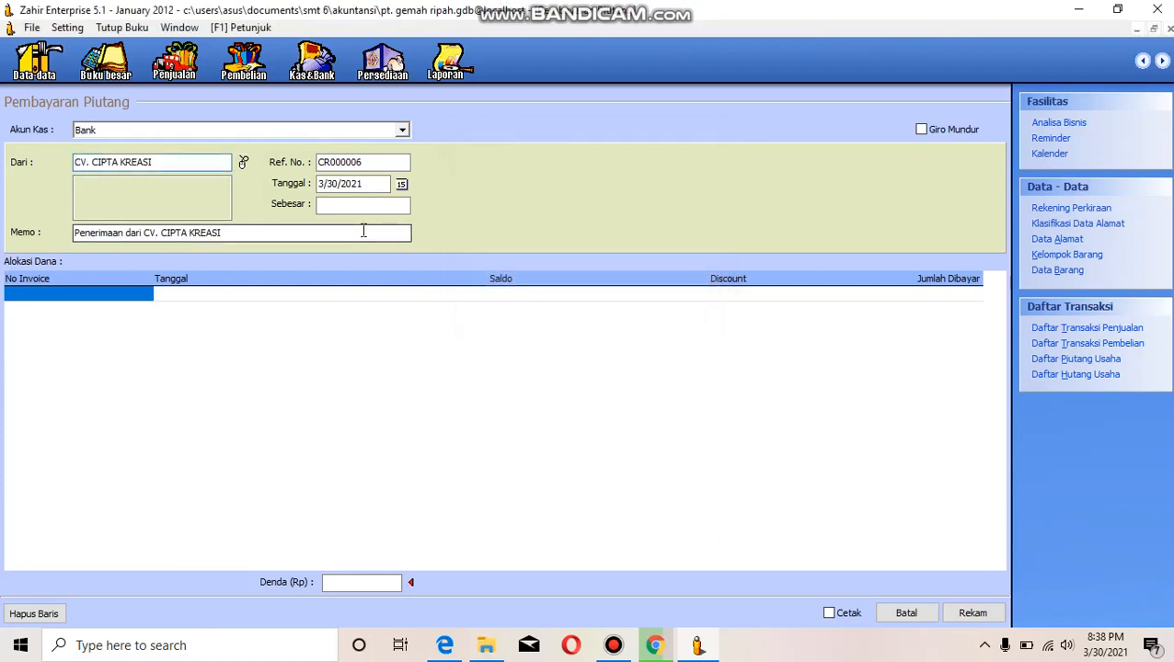
- Set the year of the payment date to 2012 and allocate the payment to CV. CIPTA KREASI's outstanding invoice
click(356, 184)
text(020)
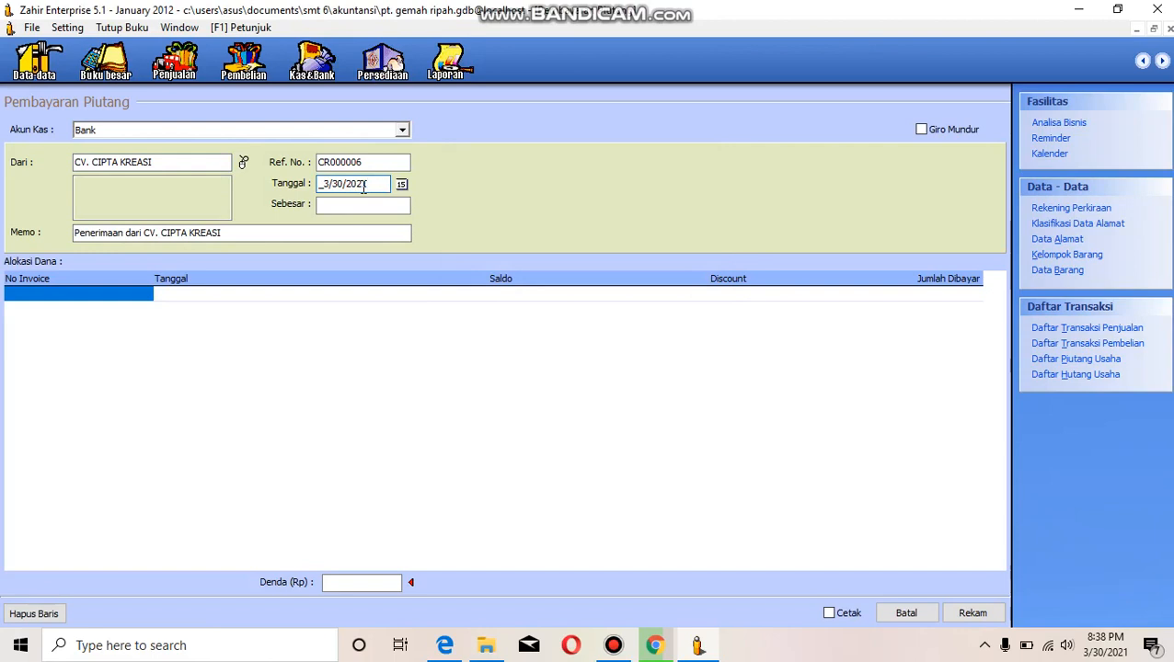
key(Left)
key(Left)
text(12)
click(134, 294)
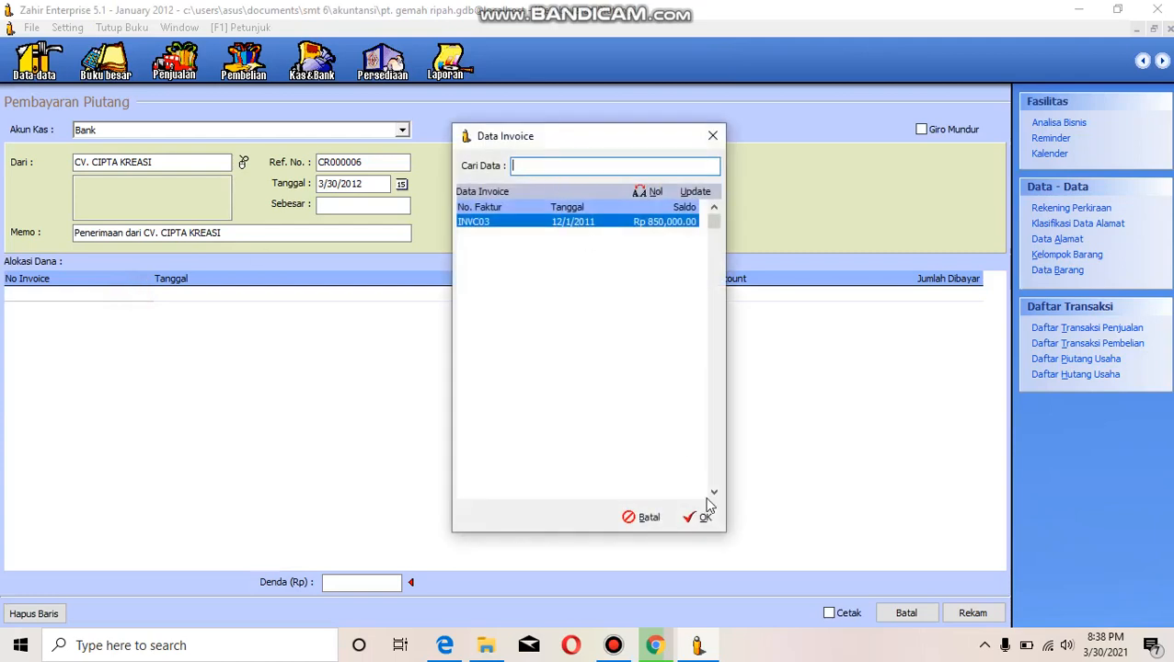
click(701, 521)
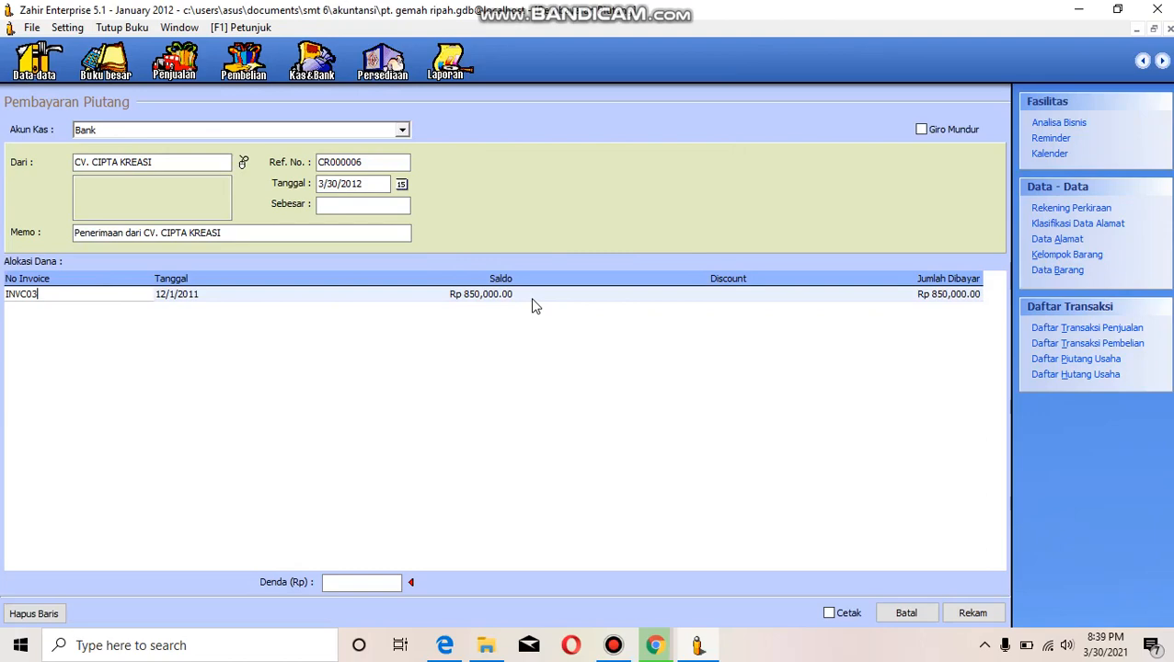
- Check the payment date in the case study PDF and set the receivables payment's date to 1/20/2012 in Zahir
mouse_move(444, 645)
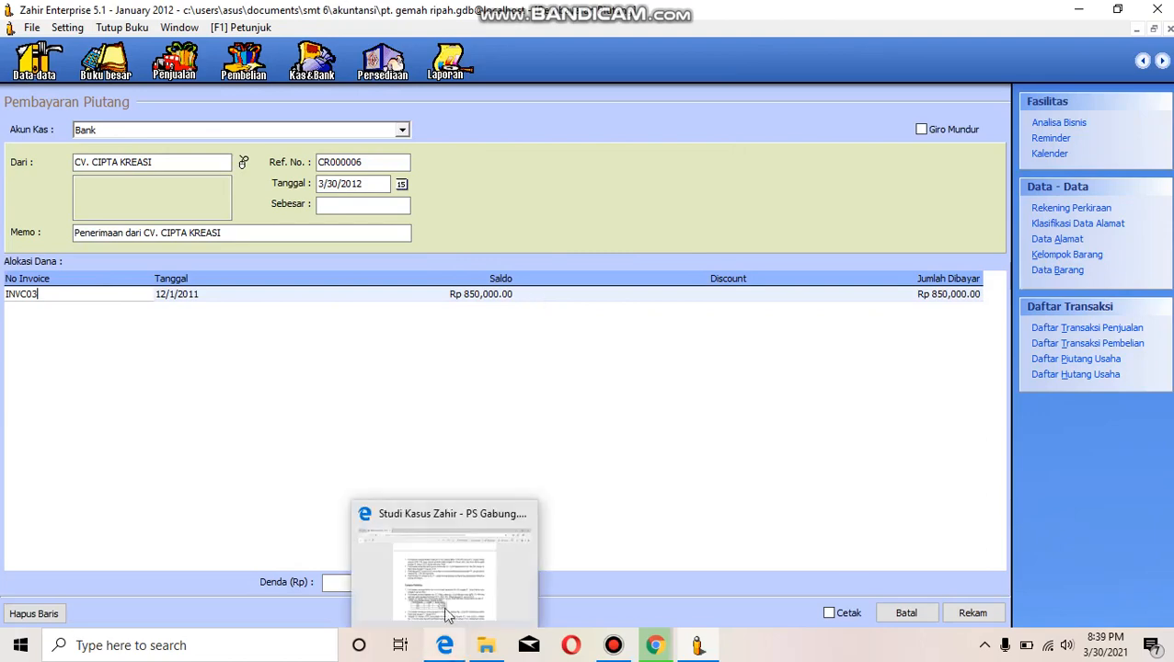
mouse_move(445, 578)
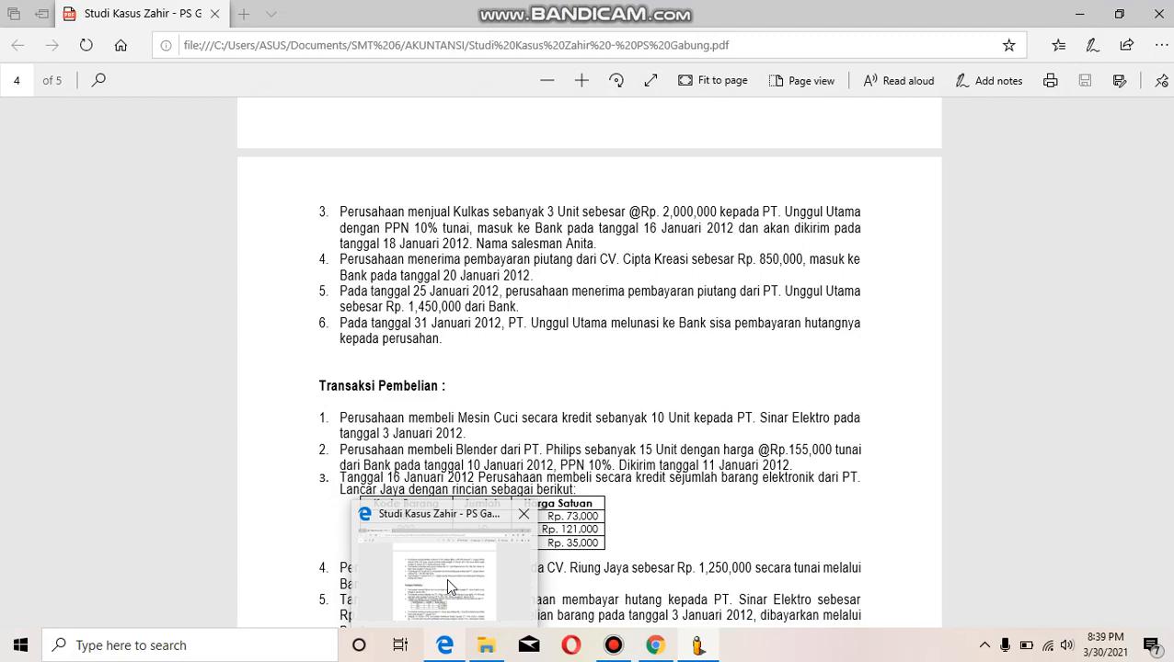
click(698, 645)
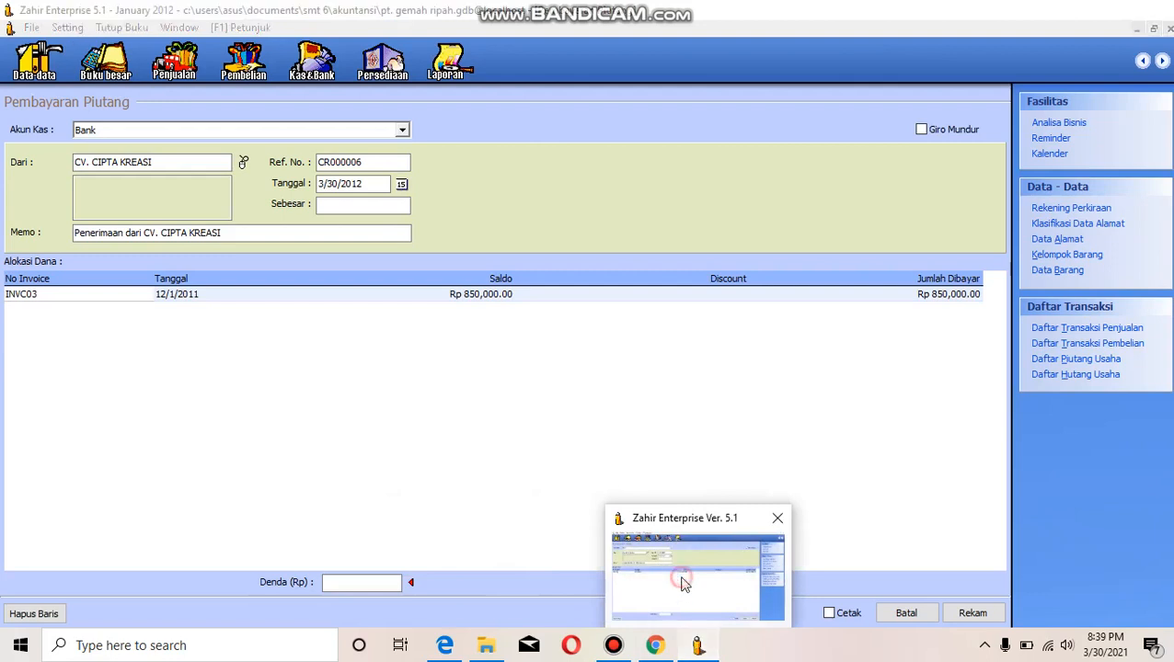
click(402, 185)
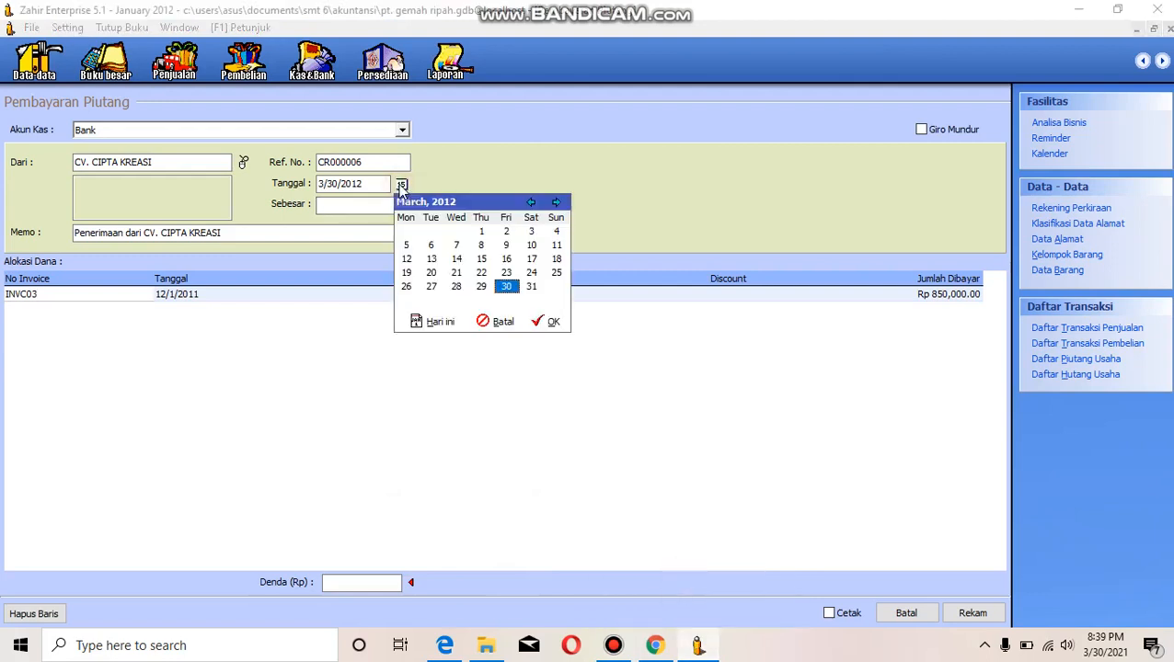
click(530, 202)
click(530, 202)
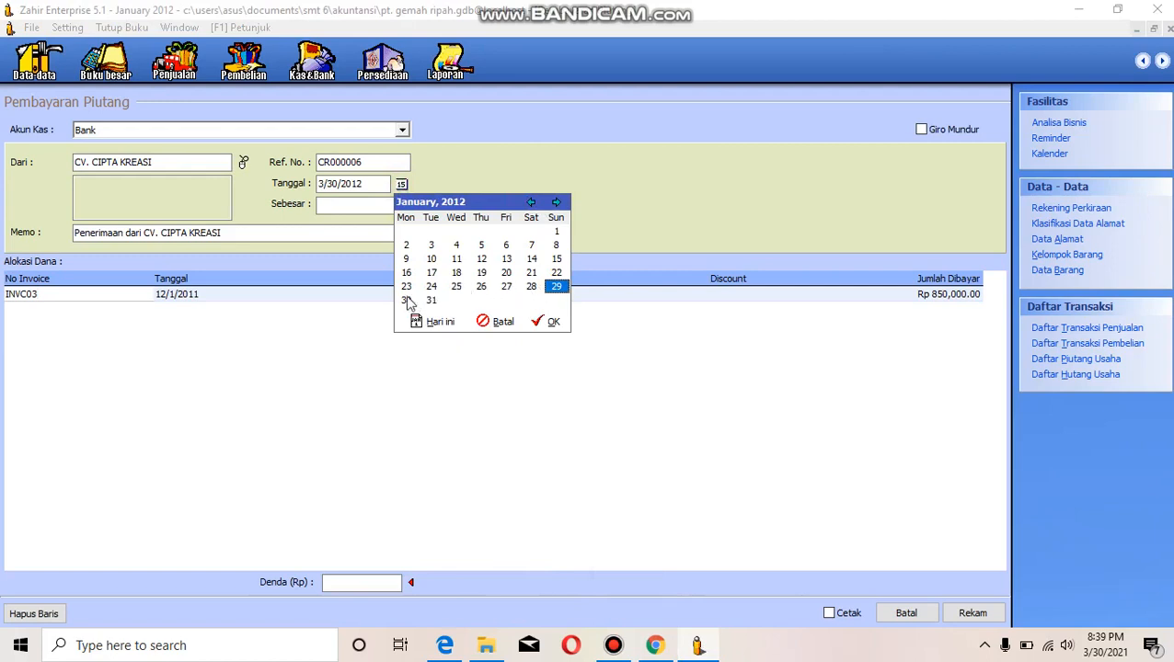
click(507, 273)
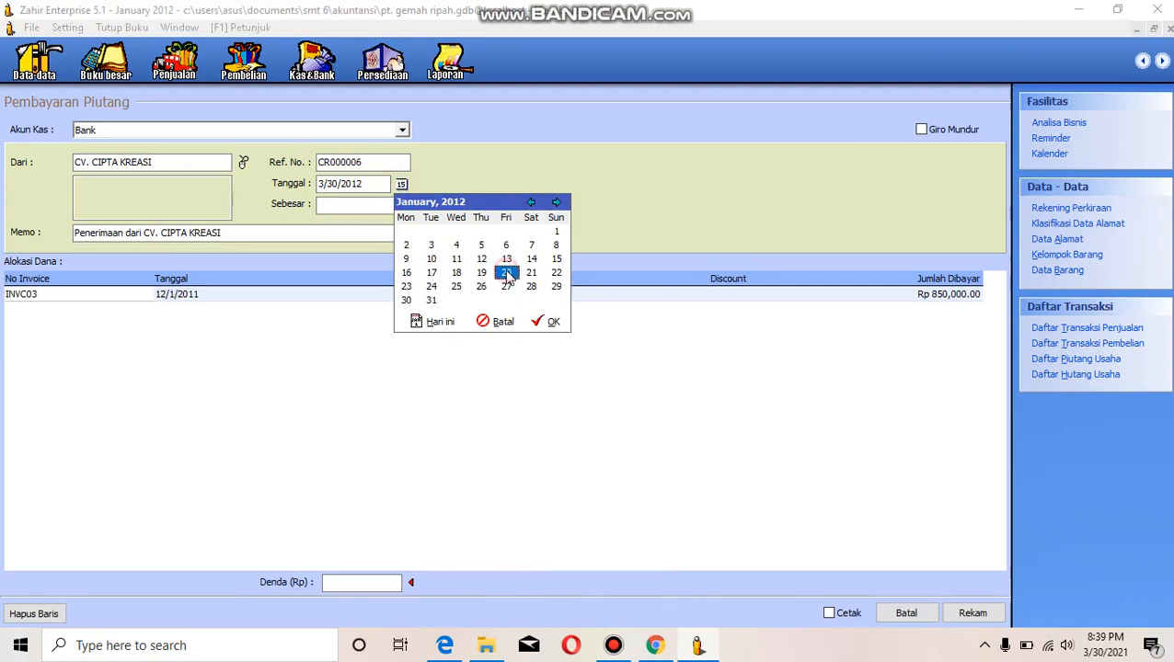
click(553, 321)
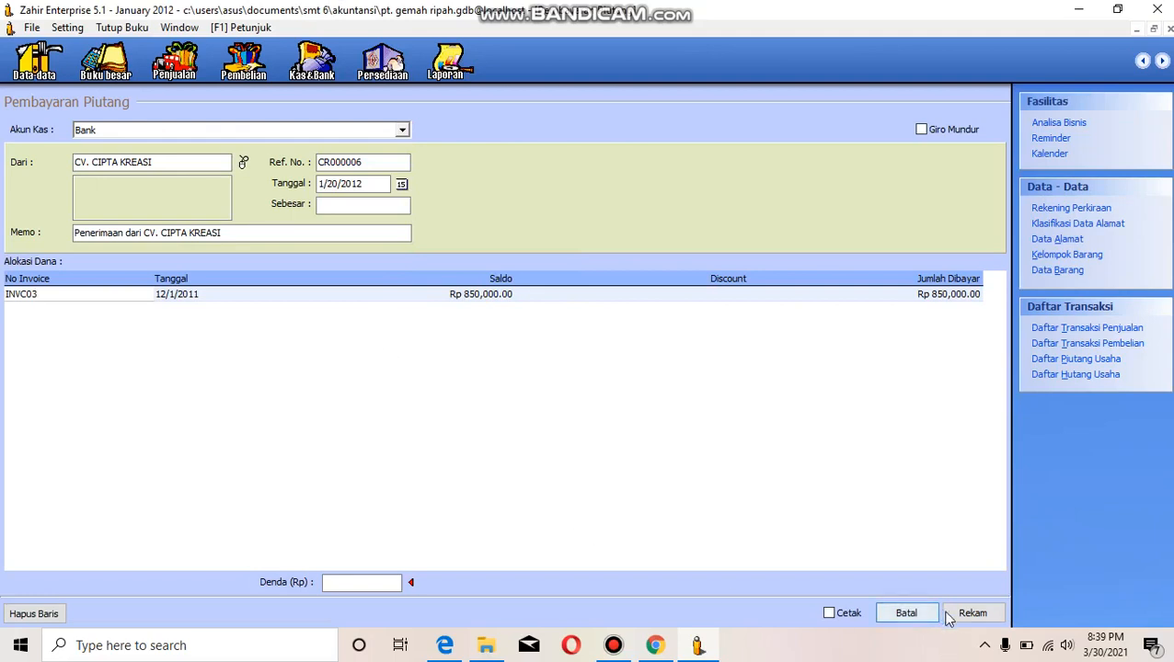
- Enter Rp 850,000 as the amount received from CV. CIPTA KREASI, record the receivables payment and leave the form
click(975, 614)
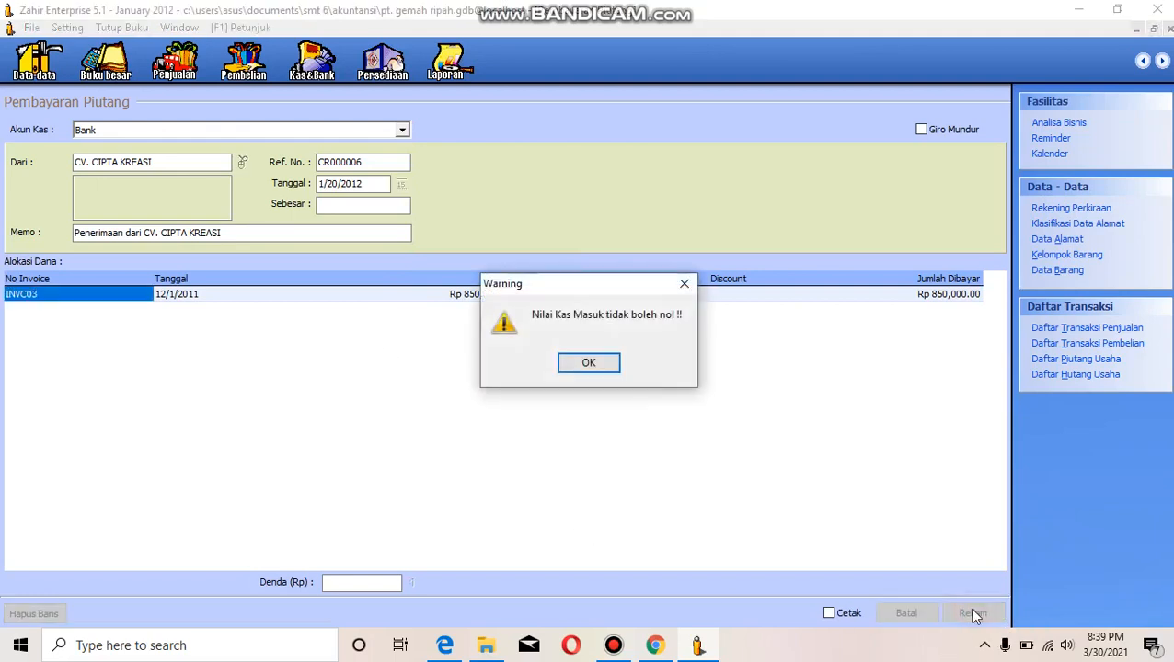
click(683, 283)
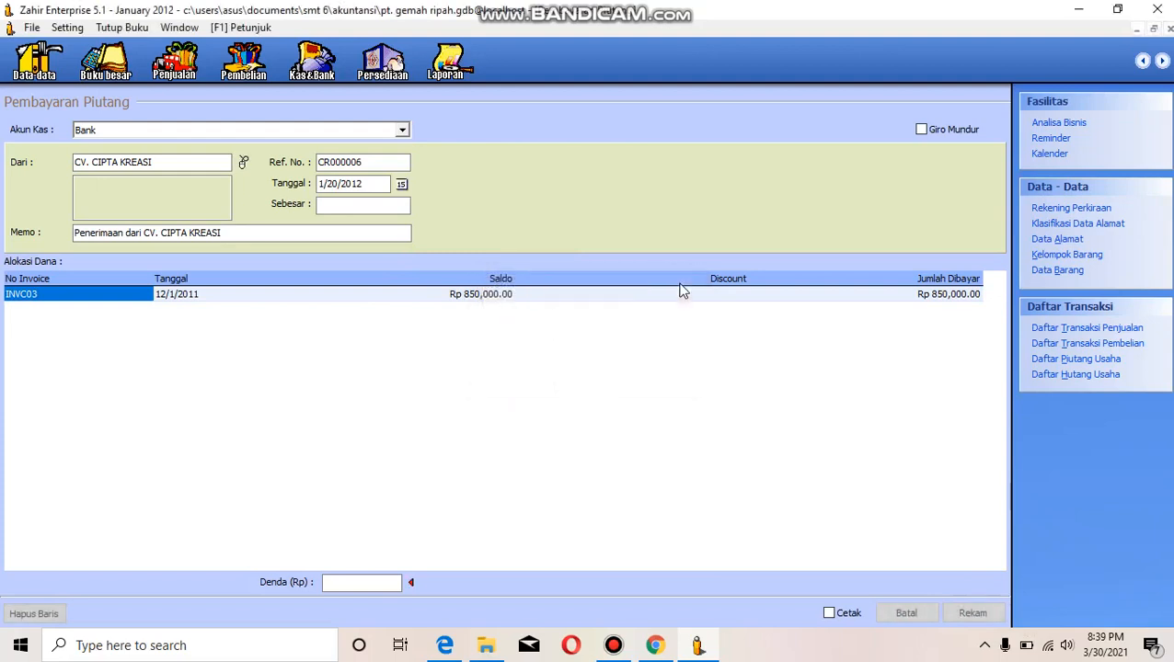
click(921, 297)
click(360, 204)
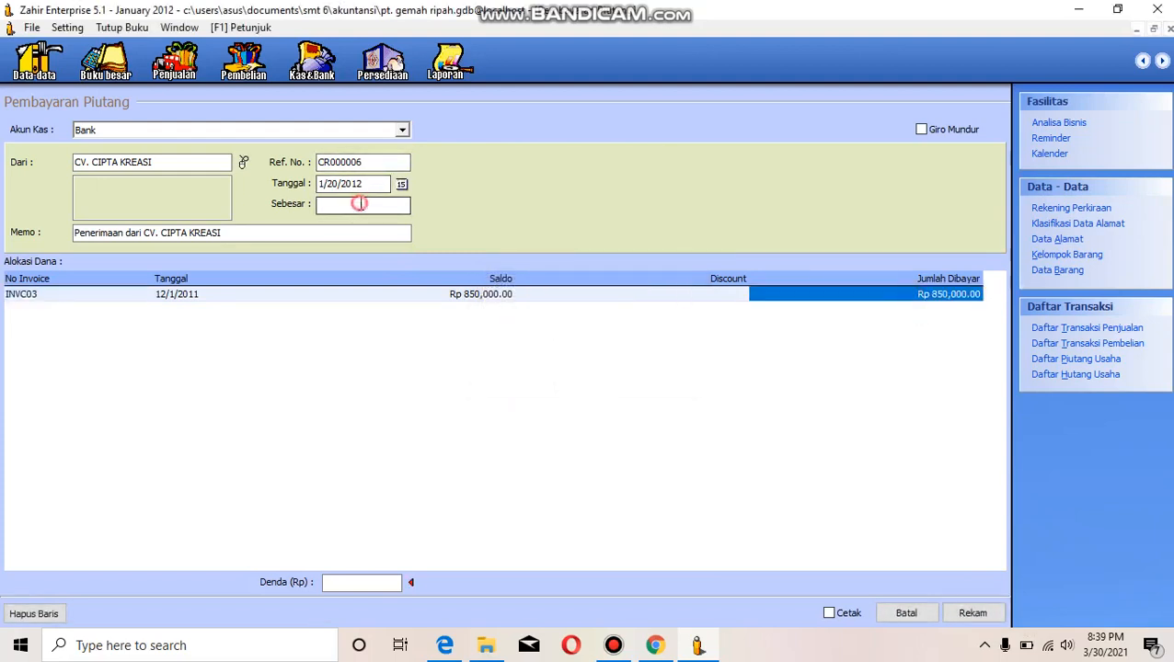
click(393, 231)
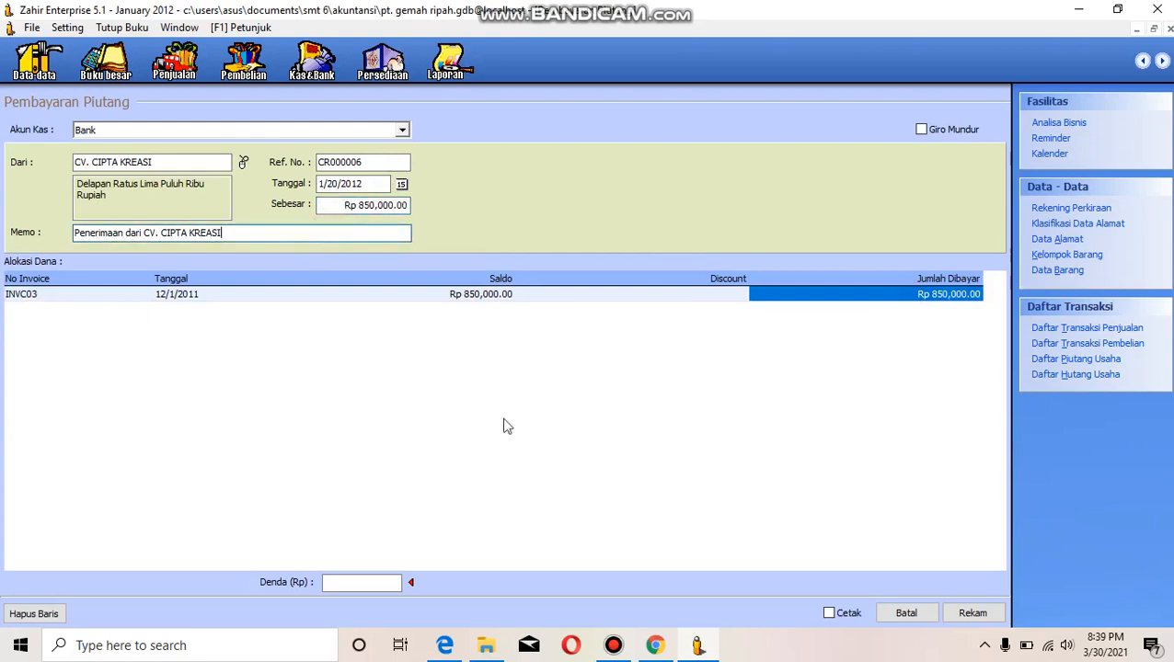
click(970, 613)
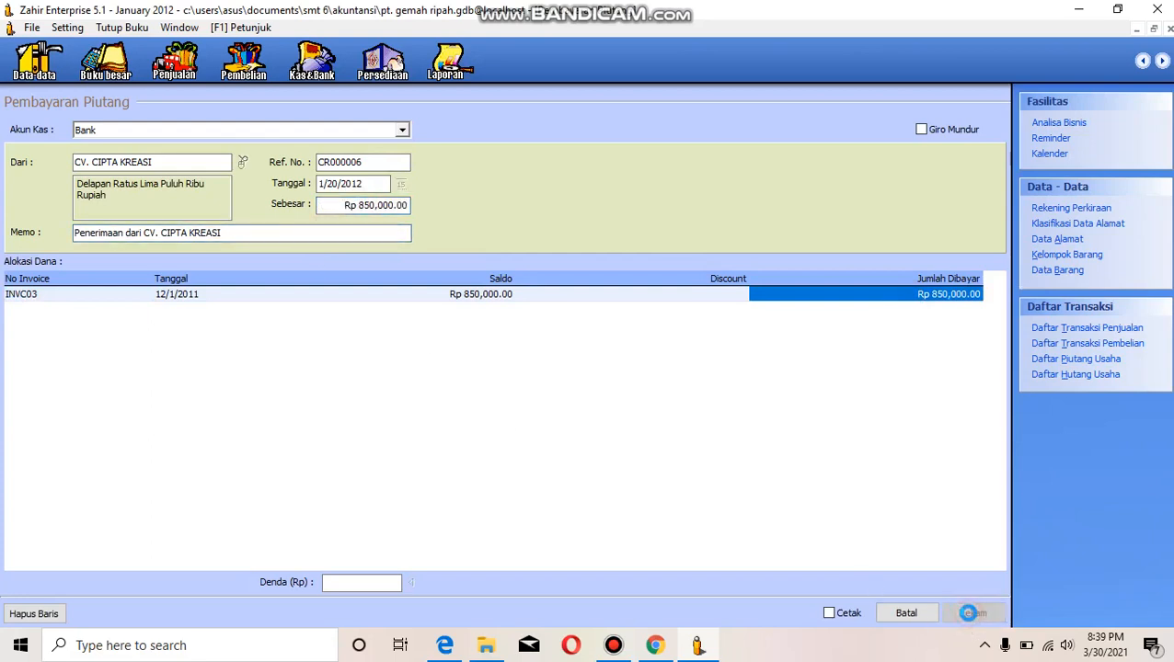
click(1169, 29)
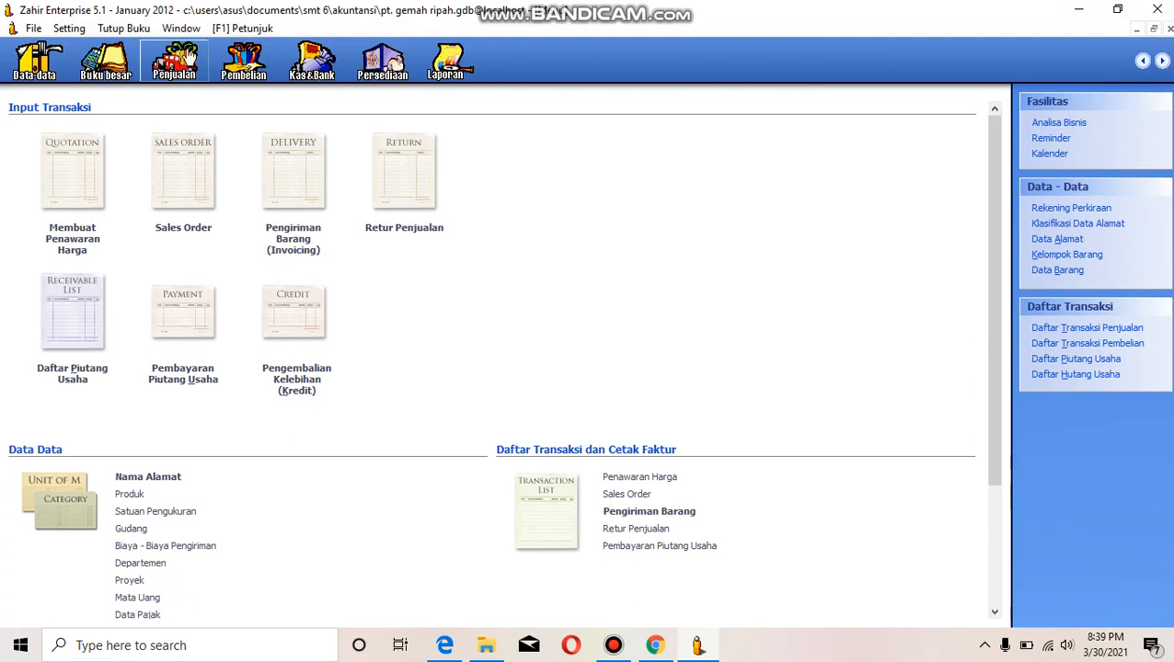
- Look up the opening balances of accounts receivable and close the list
click(74, 30)
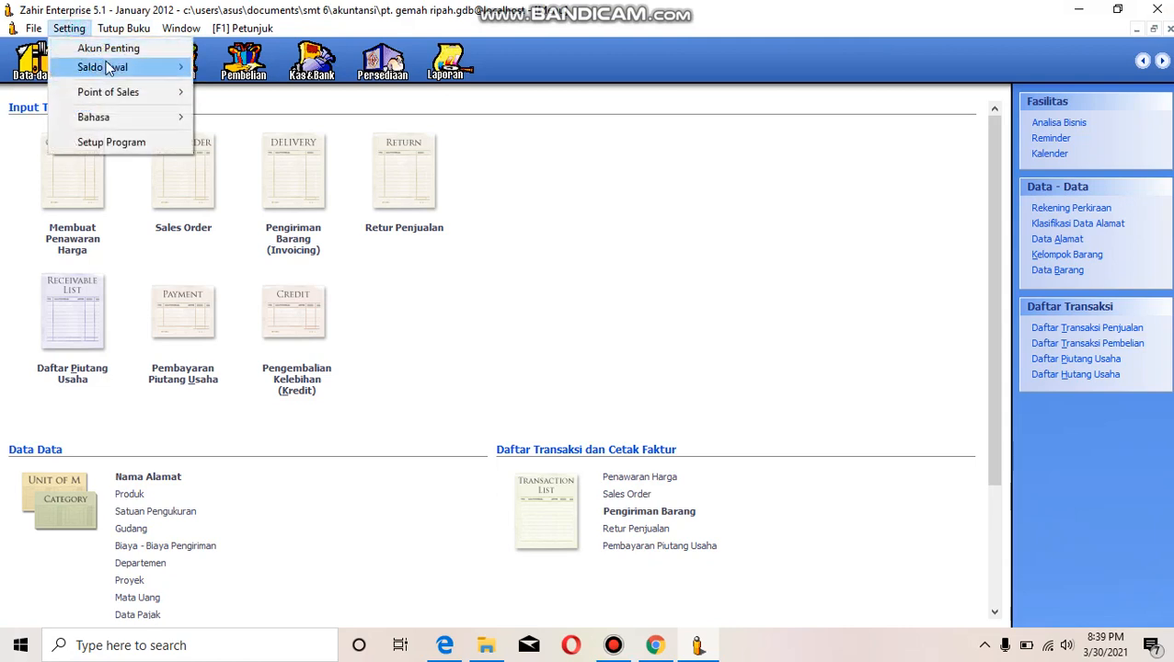
mouse_move(112, 67)
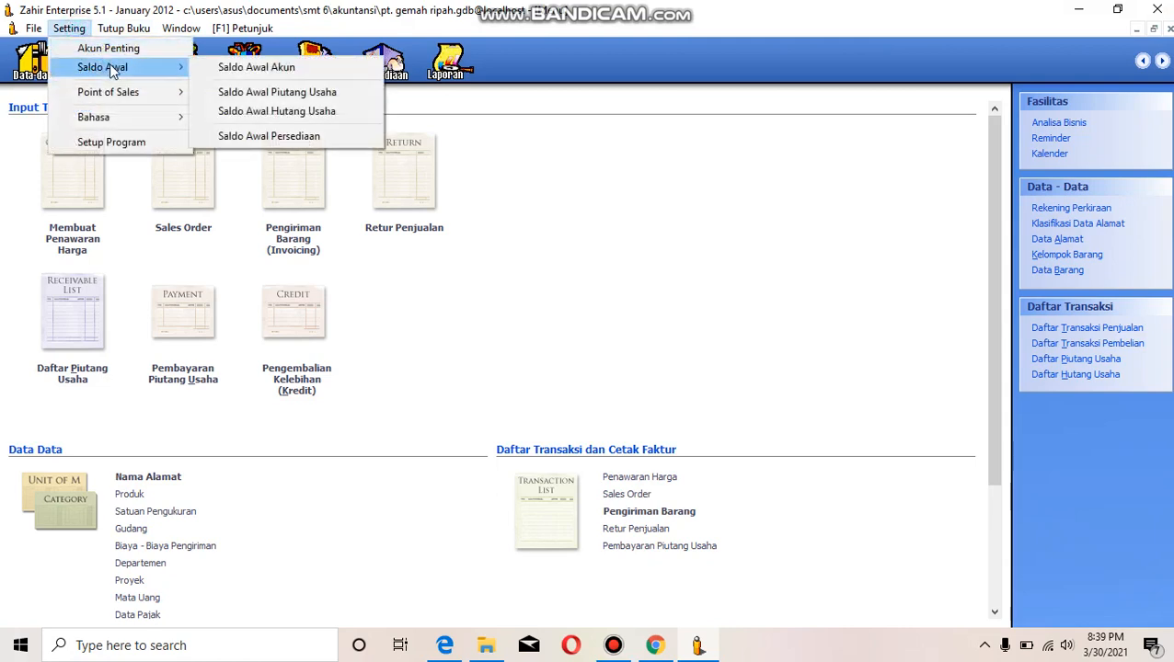
click(269, 93)
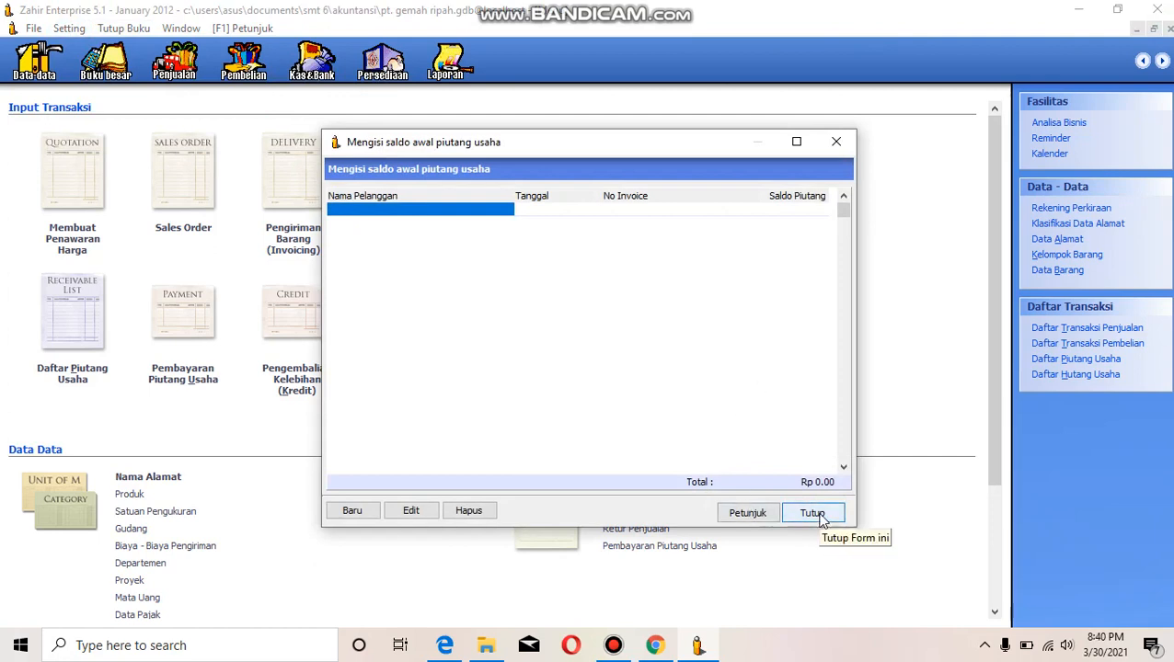
click(819, 514)
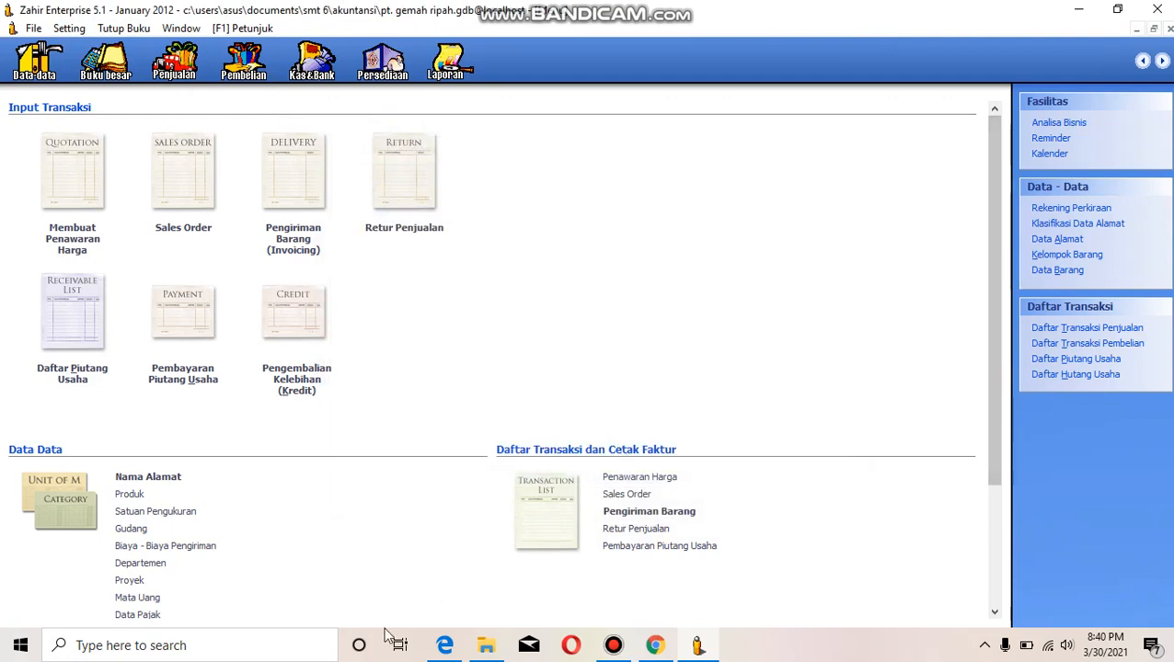
click(436, 580)
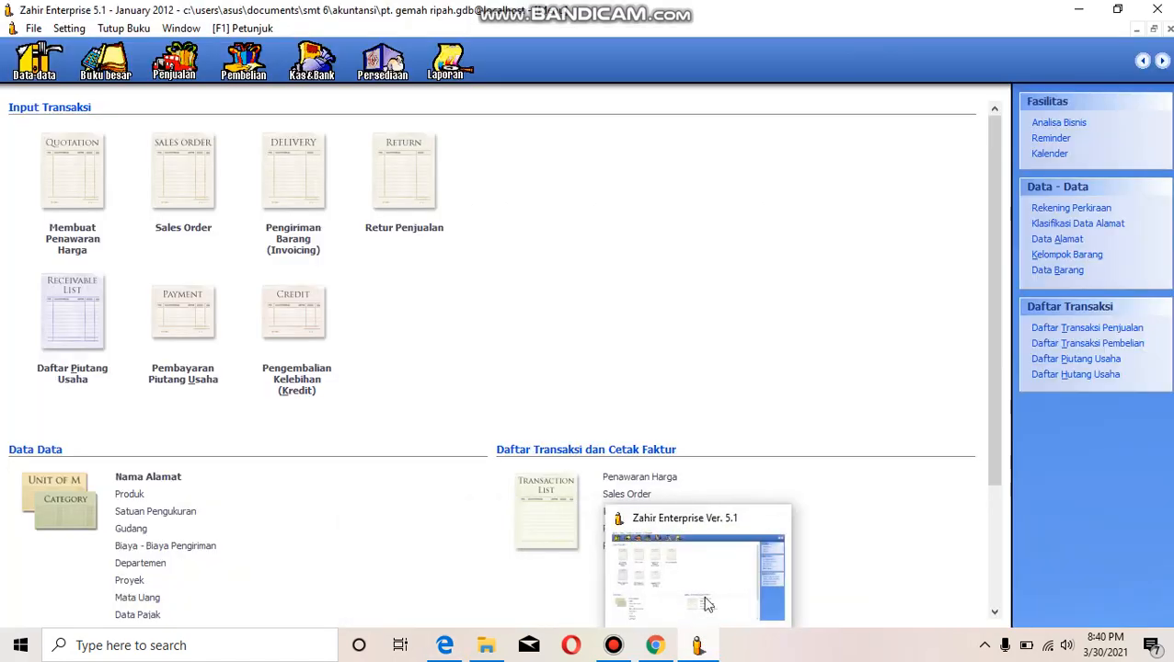
click(706, 593)
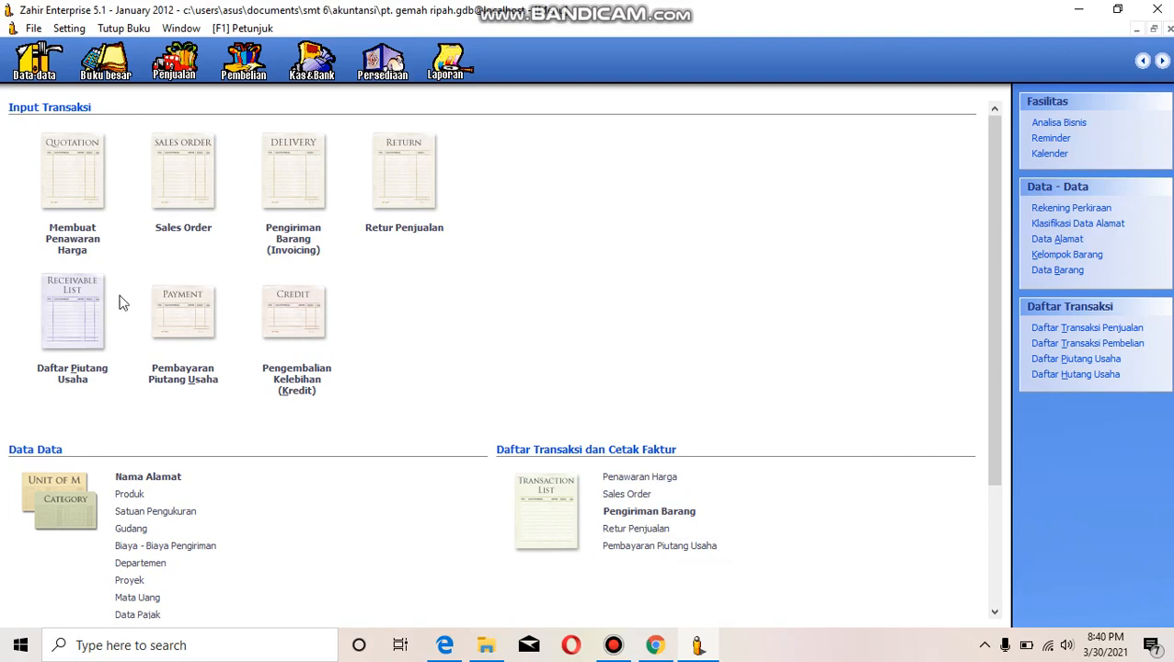
click(183, 373)
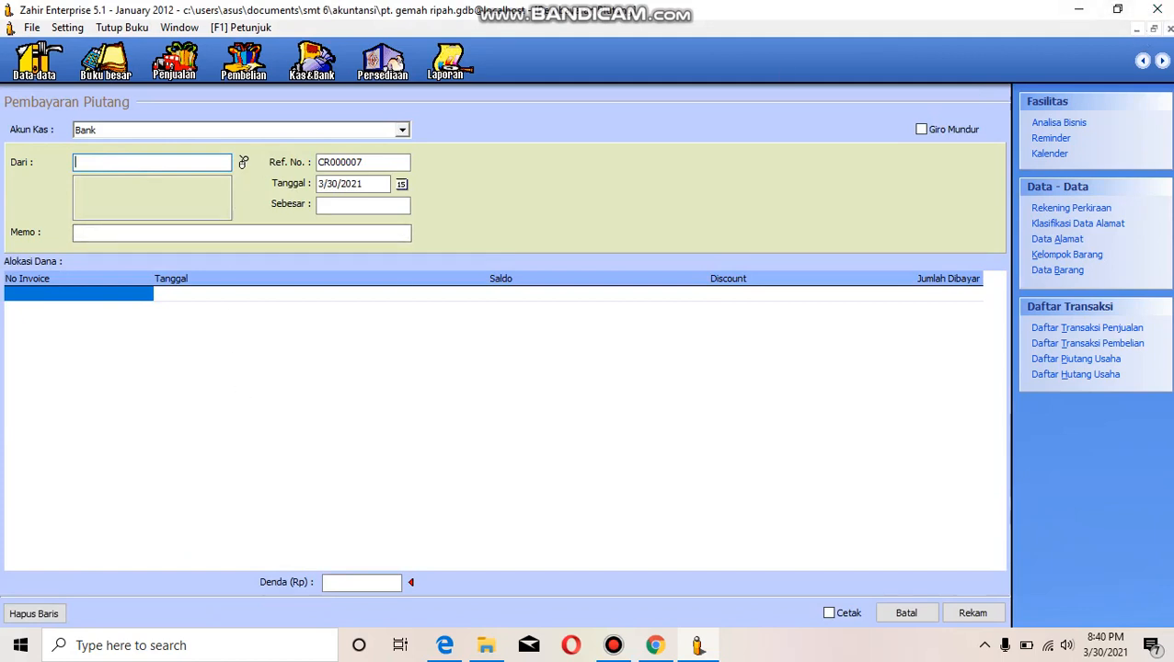
click(1169, 28)
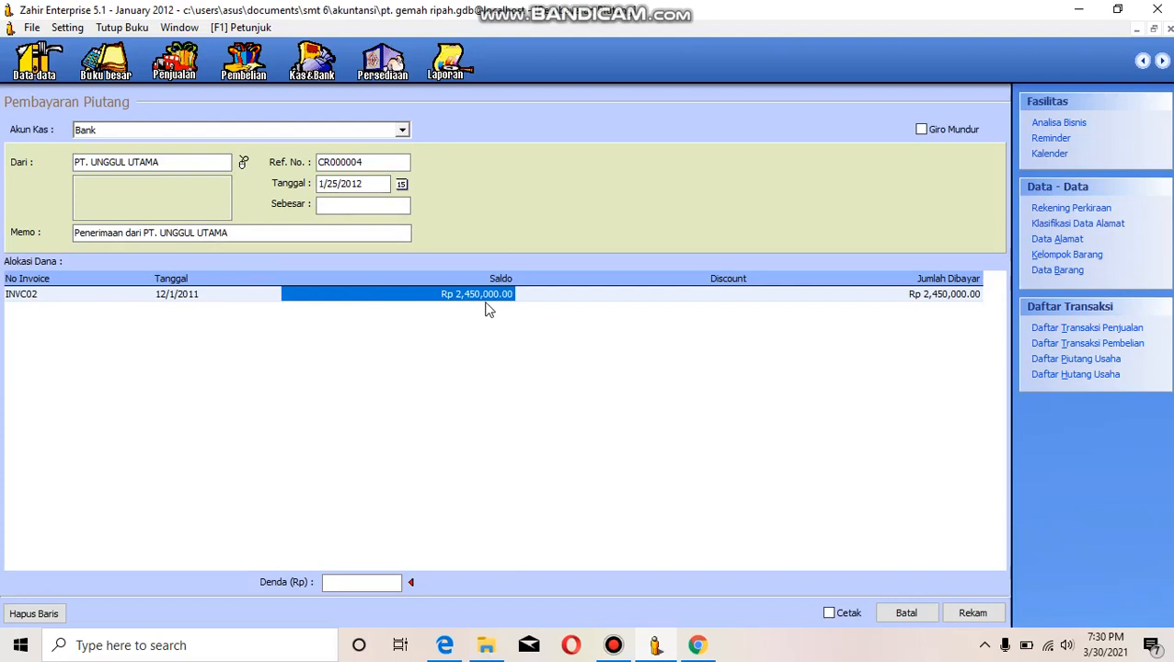
- Fill in Rp 2,450,000 as the amount received from PT. UNGGUL UTAMA and open invoice INVC02's paid amount for editing
click(383, 203)
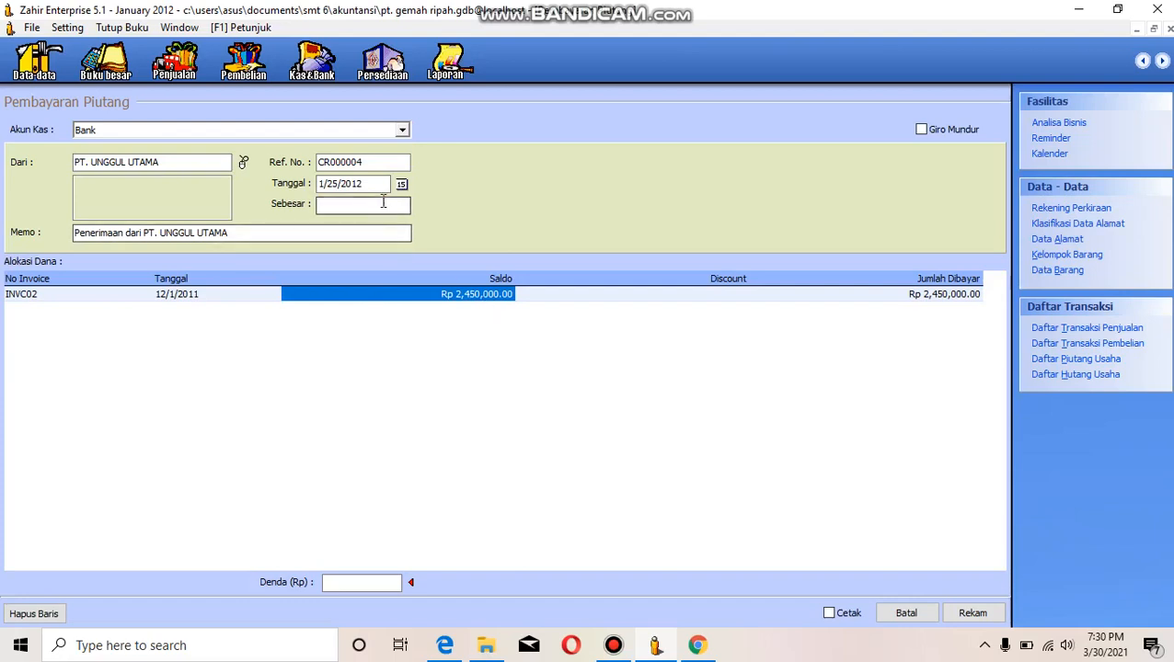
click(590, 294)
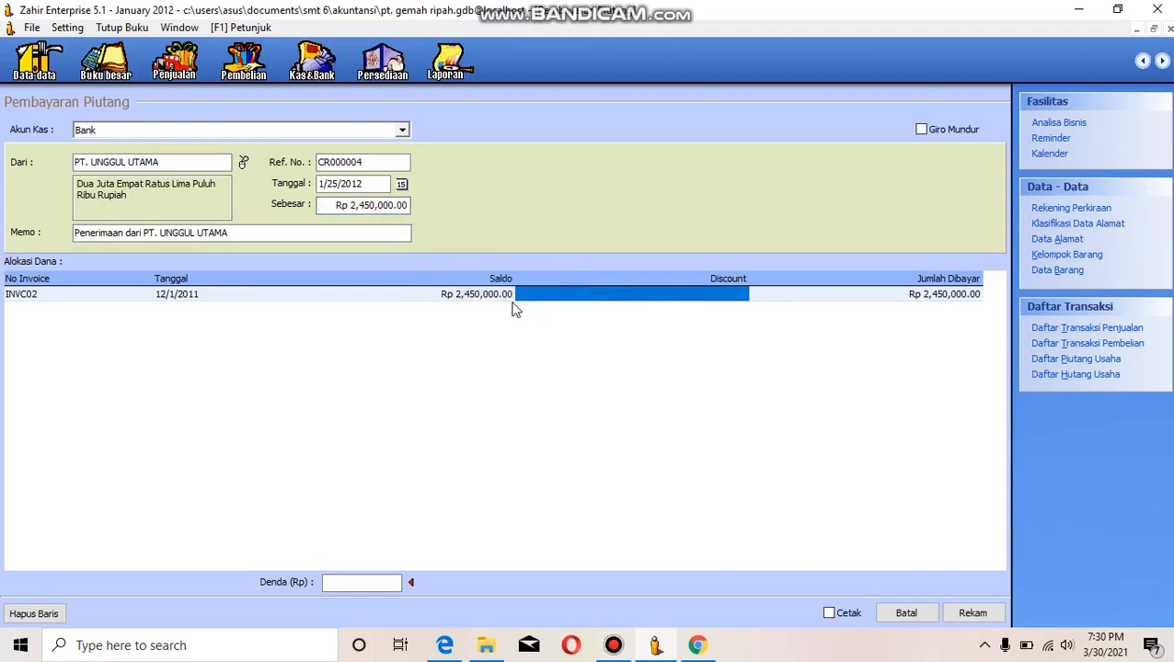
click(931, 304)
click(912, 295)
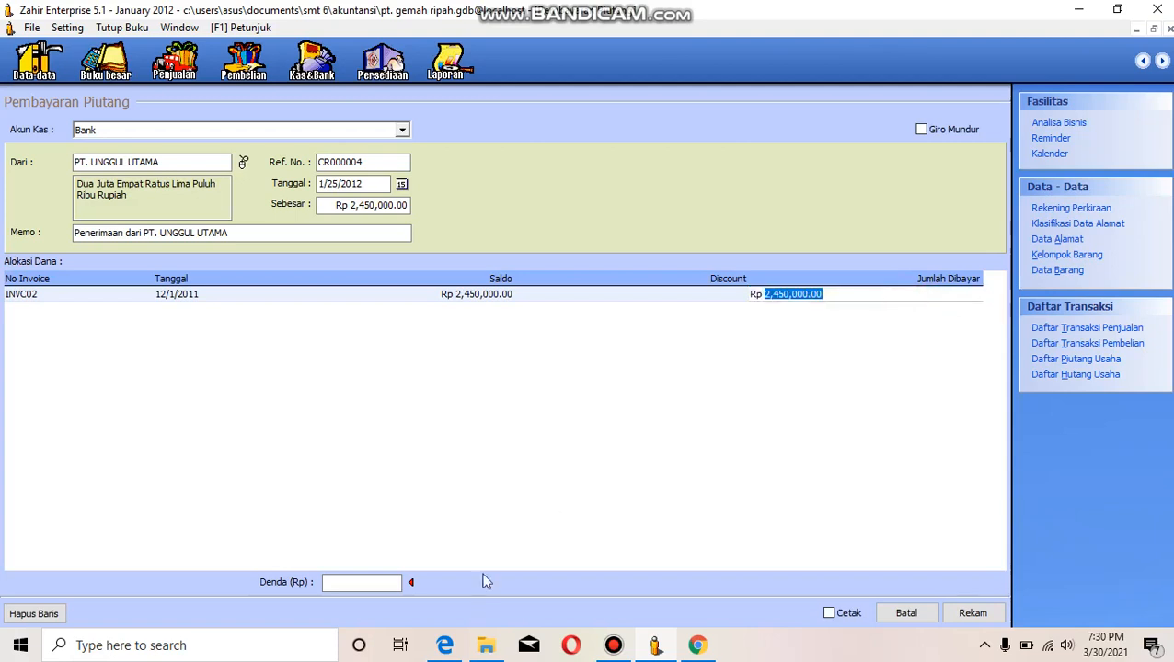
mouse_move(451, 648)
mouse_move(460, 569)
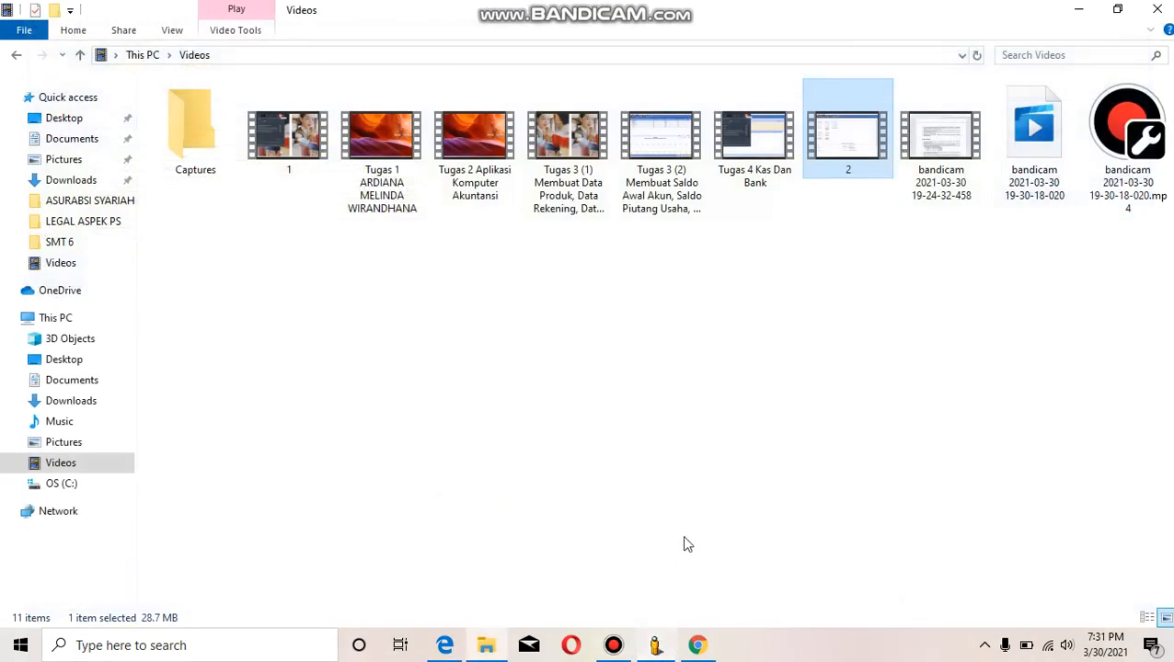
click(657, 647)
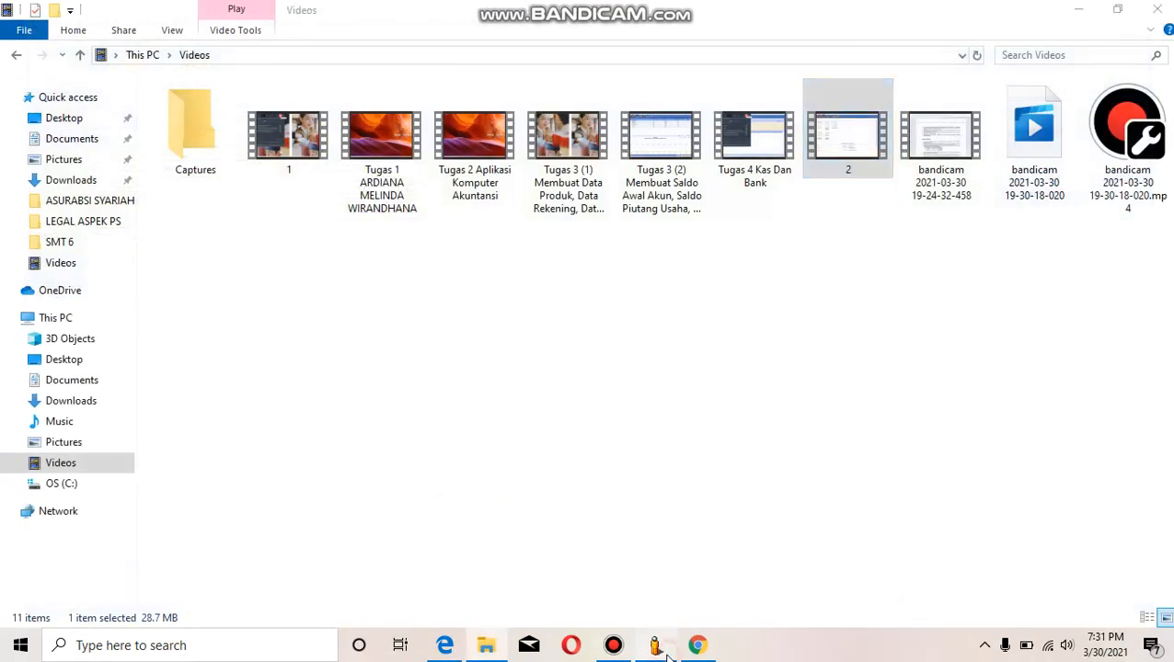
- Try to enter 1450000 as the paid amount for invoice INVC02 and remove the currency prefix
key(BackSpace)
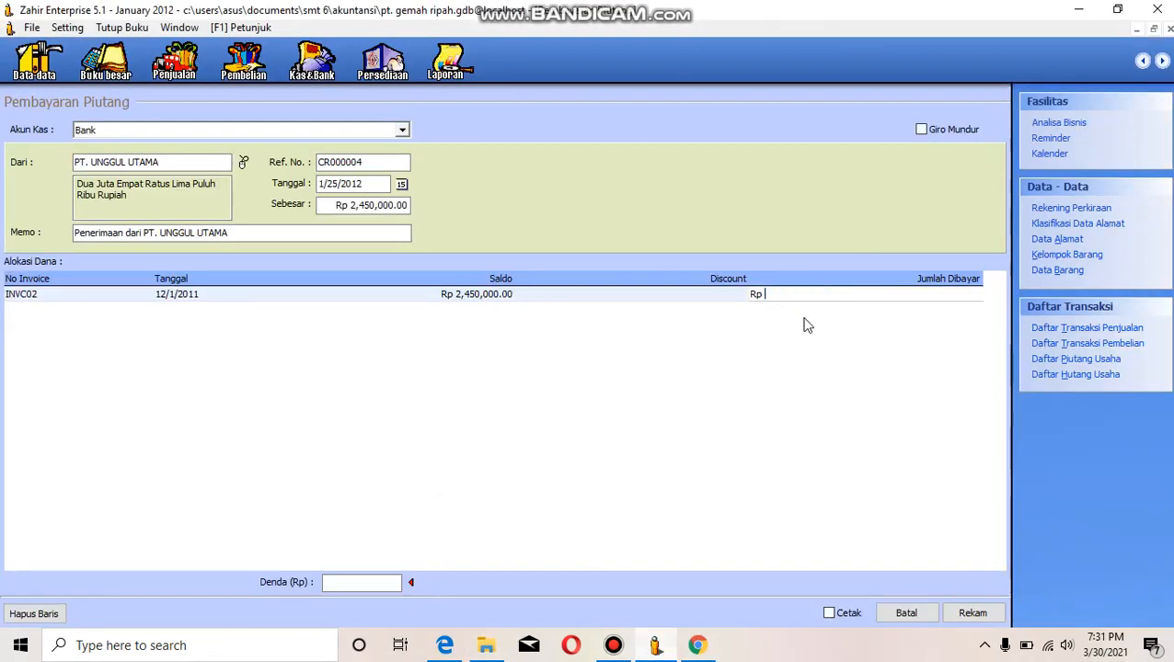
text(1450000)
click(653, 291)
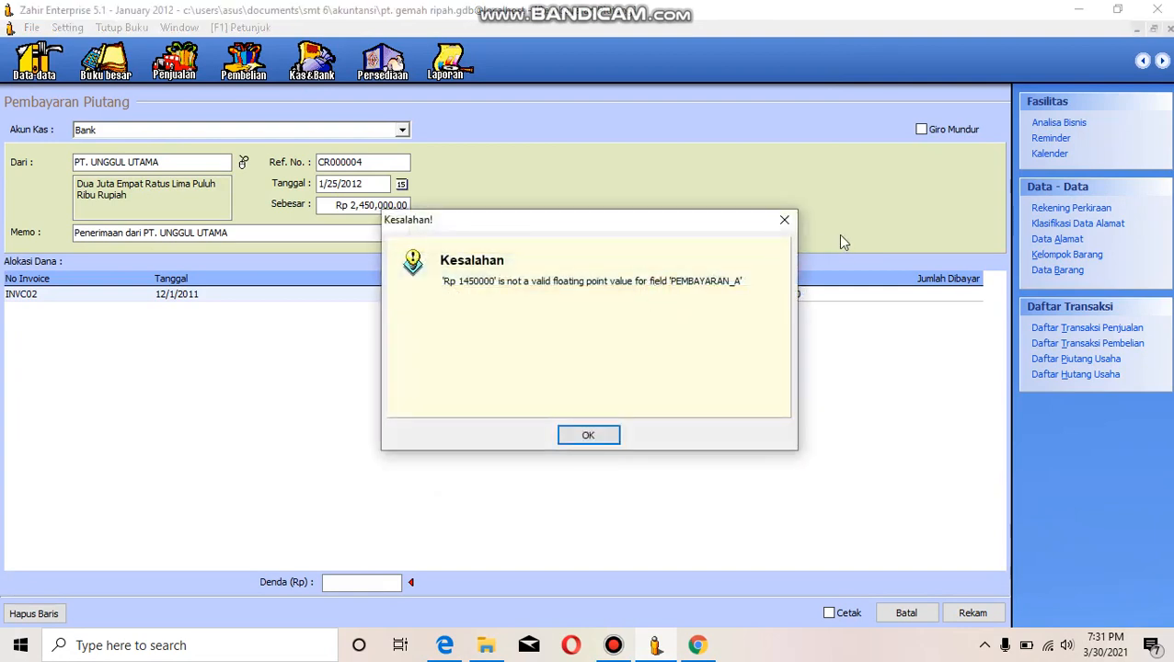
key(Return)
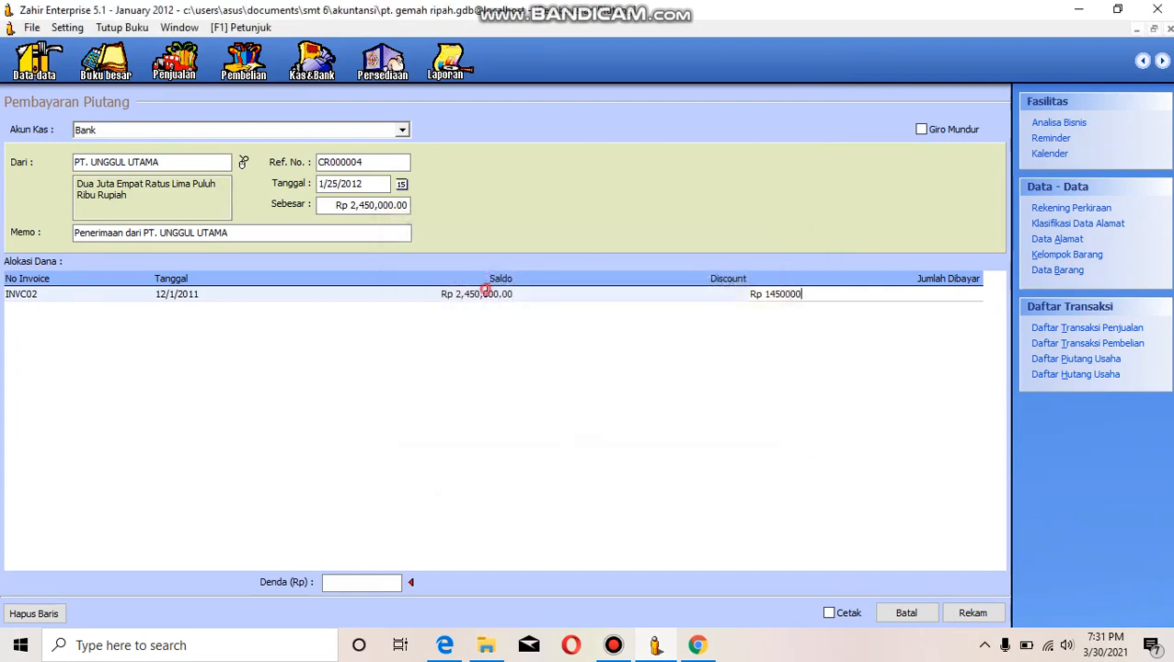
click(482, 292)
click(780, 223)
key(BackSpace)
key(BackSpace)
key(BackSpace)
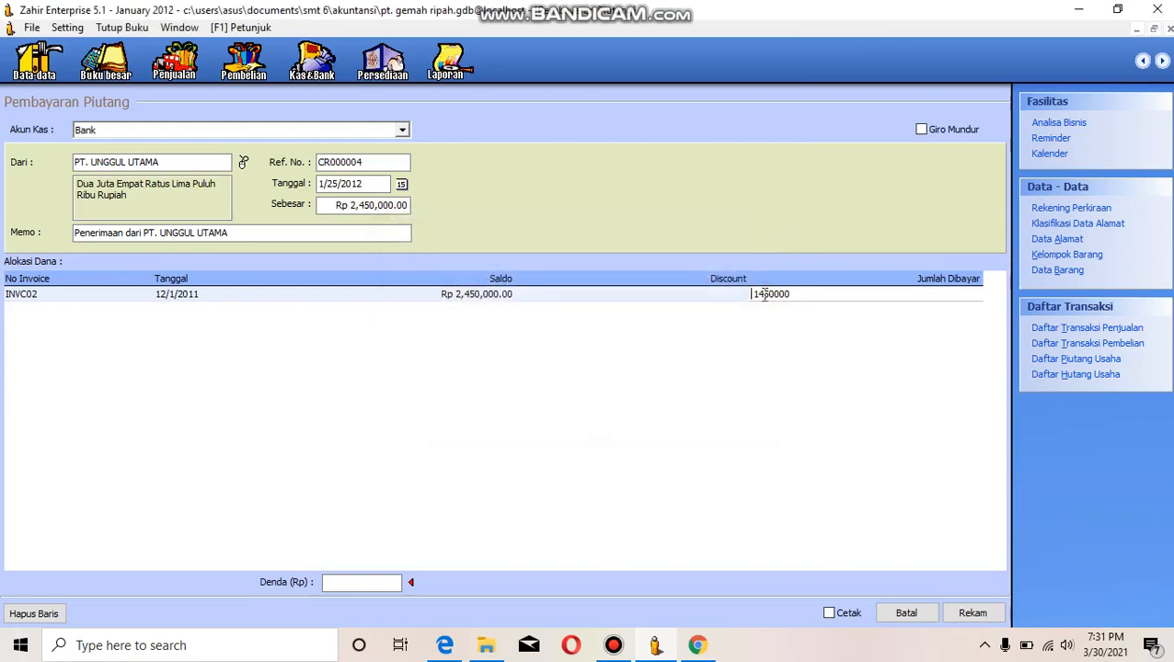
- Restore invoice INVC02's paid amount and try to change only its leading digit to make Rp 1,450,000.00
key(Escape)
click(773, 294)
key(Left)
key(BackSpace)
text(1)
key(Return)
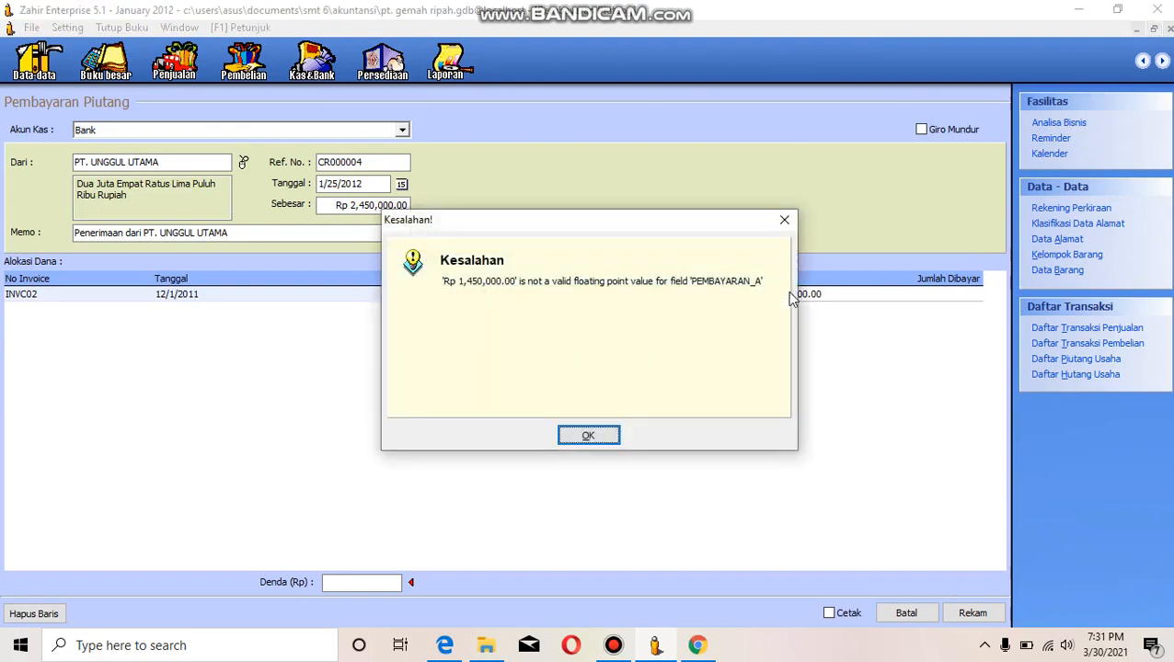
click(784, 222)
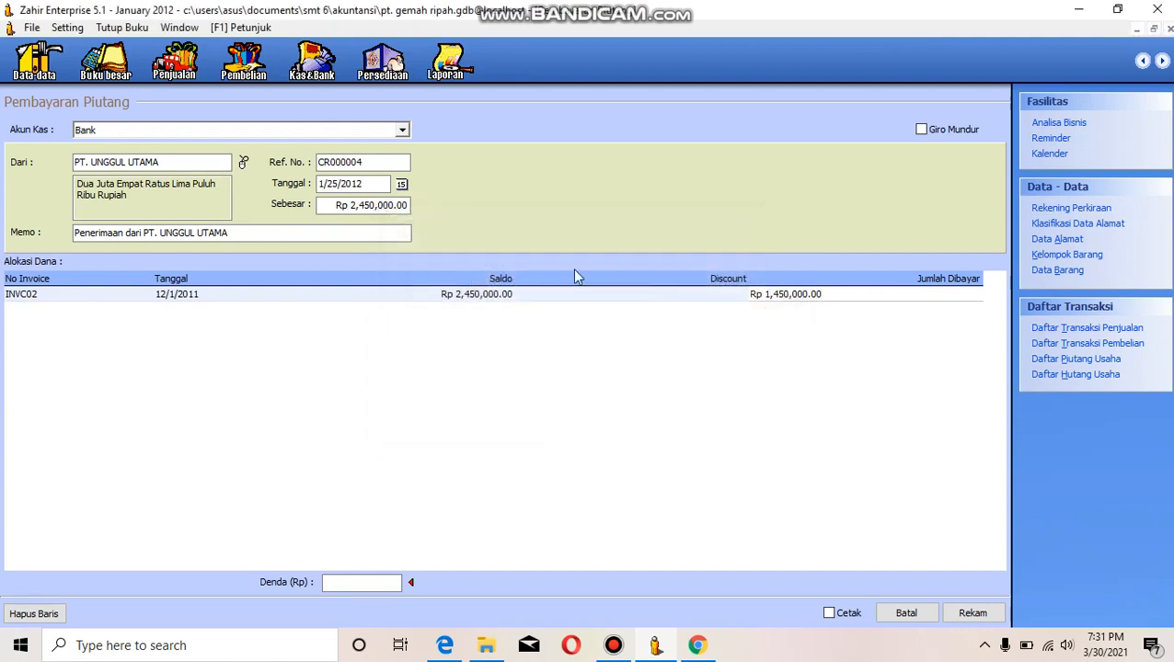
click(408, 205)
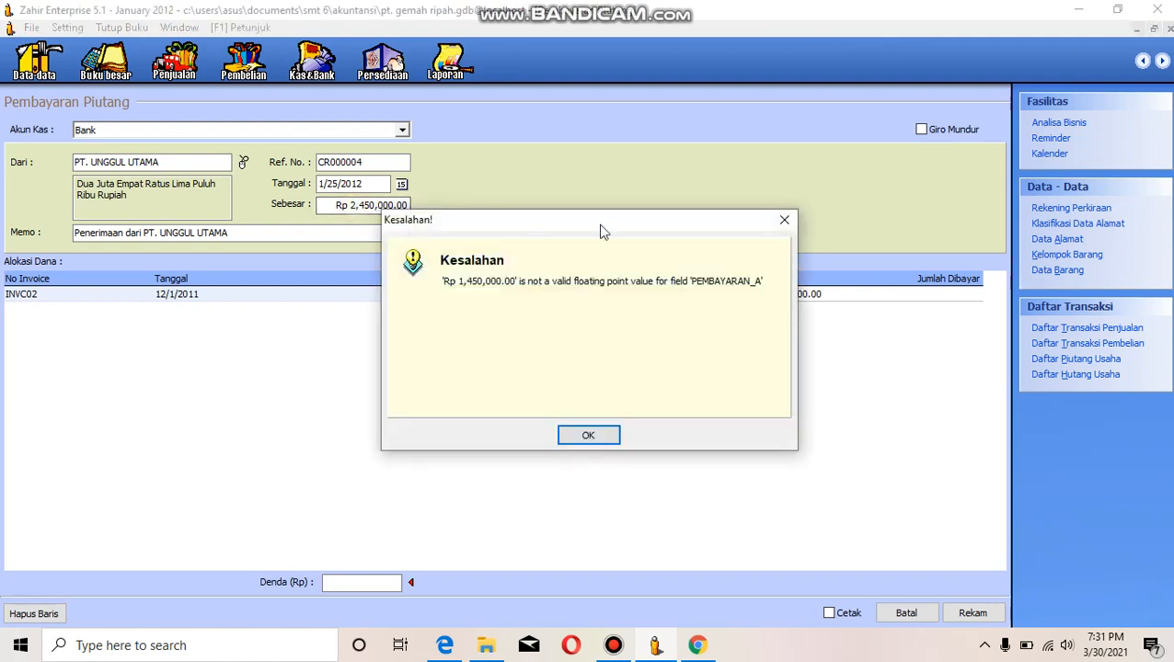
click(782, 221)
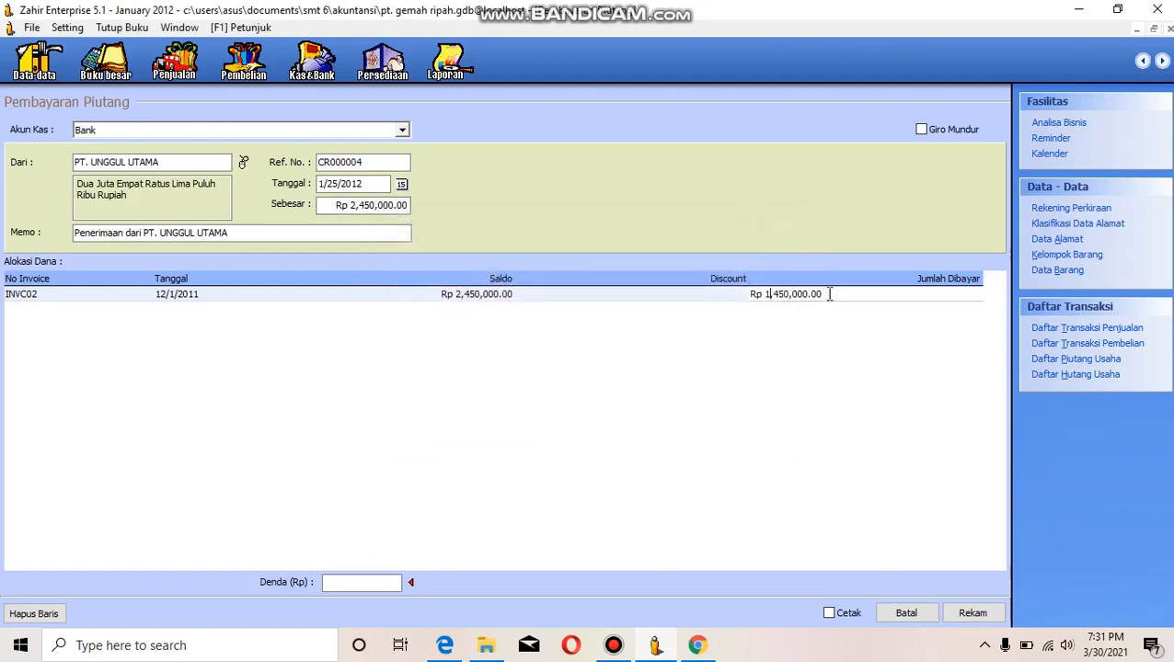
- Clear invoice INVC02's paid amount and the amount received, and enter Rp 1,450,000 for both
drag(830, 294, 736, 294)
key(BackSpace)
click(357, 205)
key(BackSpace)
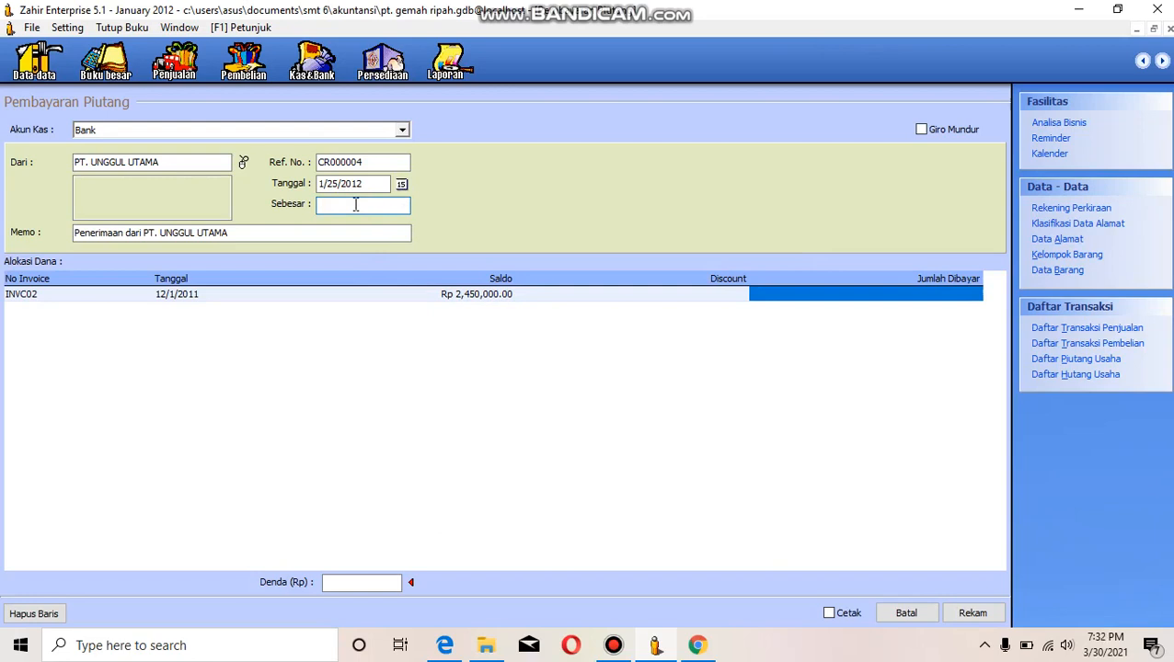
click(800, 297)
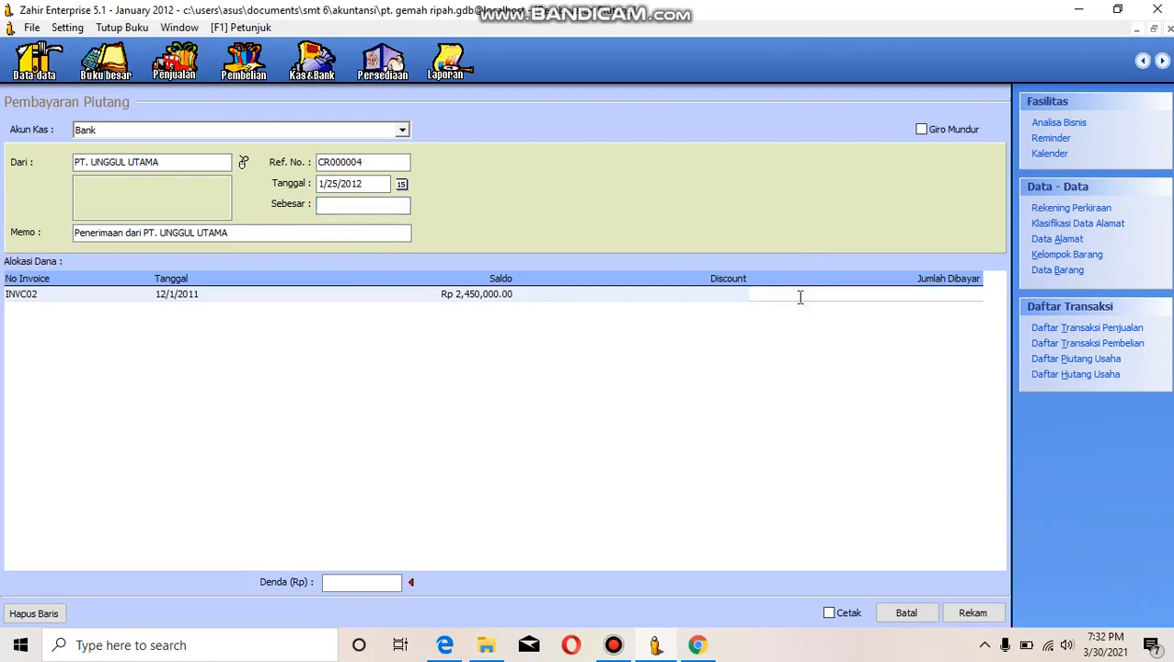
text(1)
text(50000)
click(395, 203)
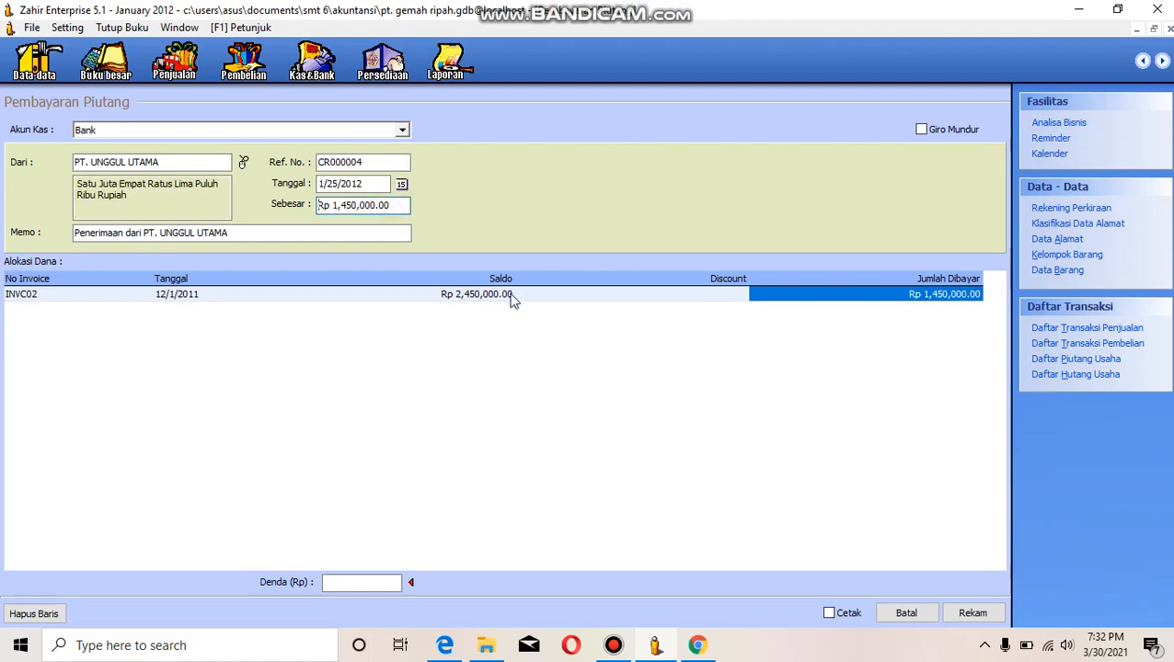
- Record the receivables payment from PT. UNGGUL UTAMA and leave the form
click(353, 230)
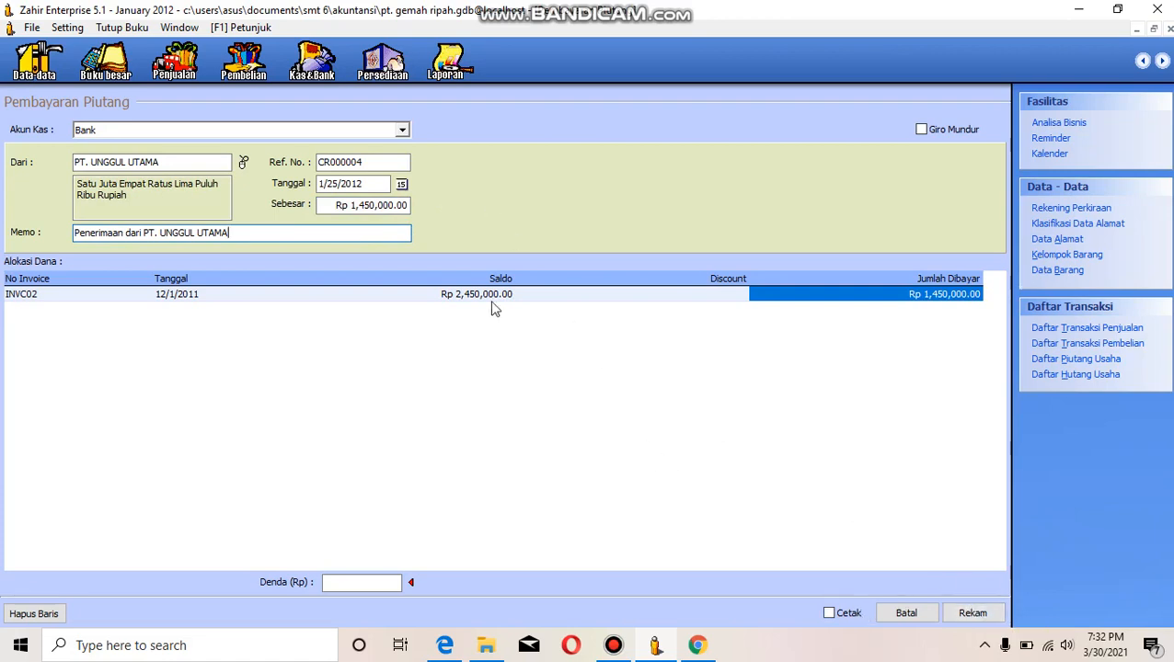
click(972, 613)
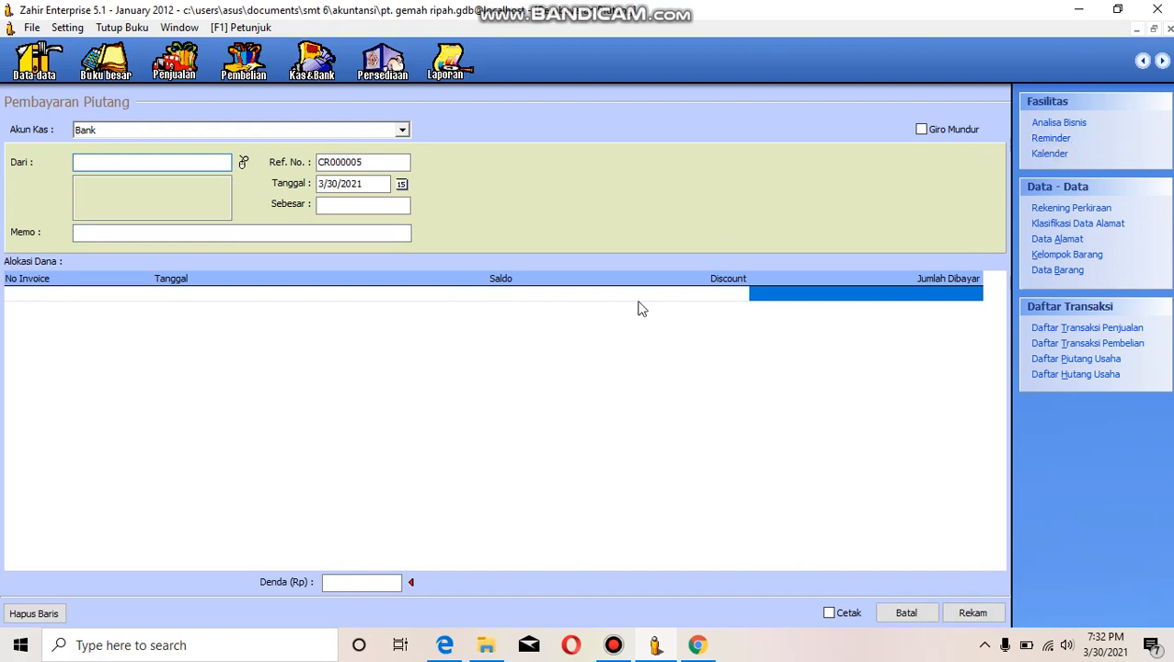
click(1169, 28)
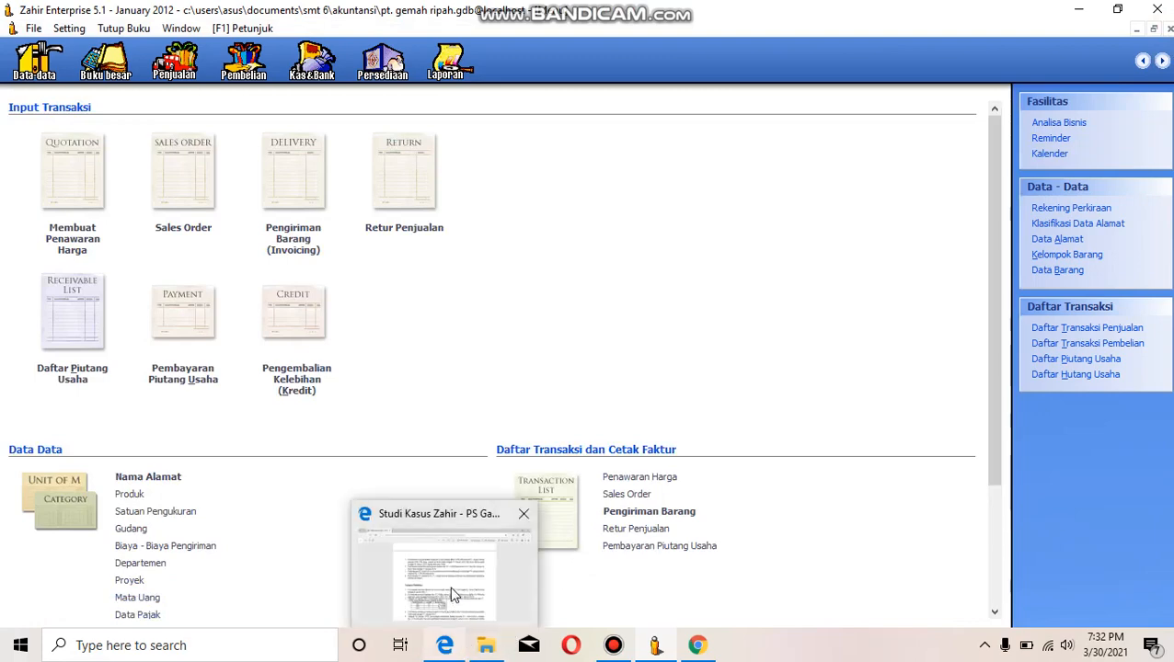
- Check the last sales transaction in the case study PDF and start a receivables payment from PT. UNGGUL UTAMA in Zahir
click(451, 594)
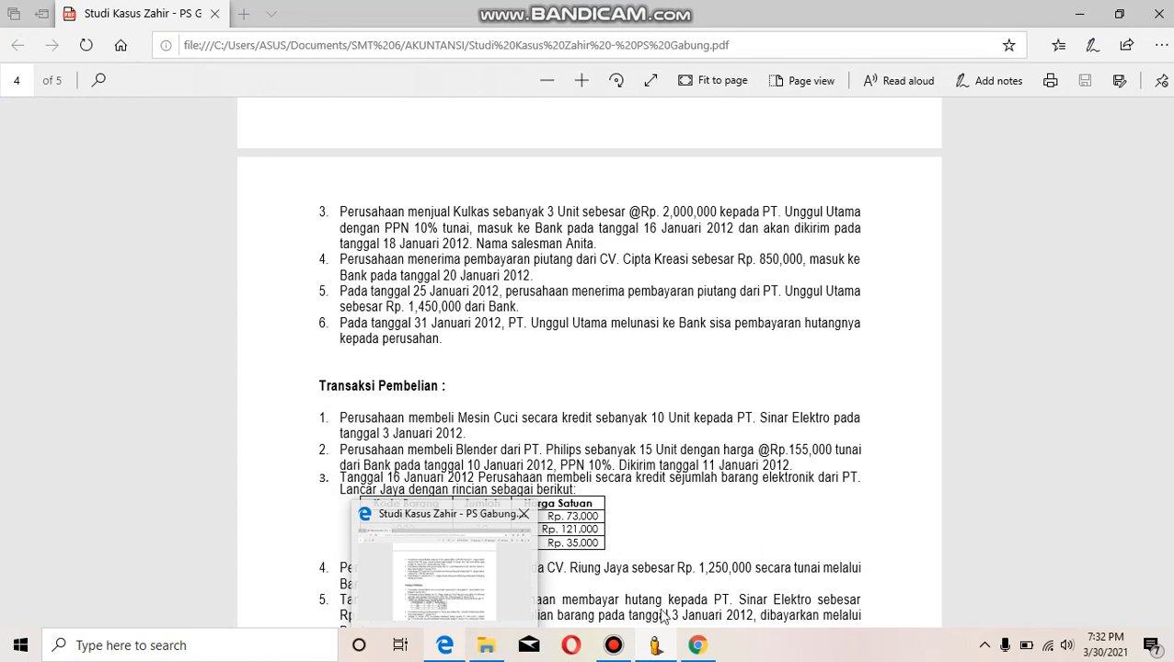
click(655, 645)
click(652, 597)
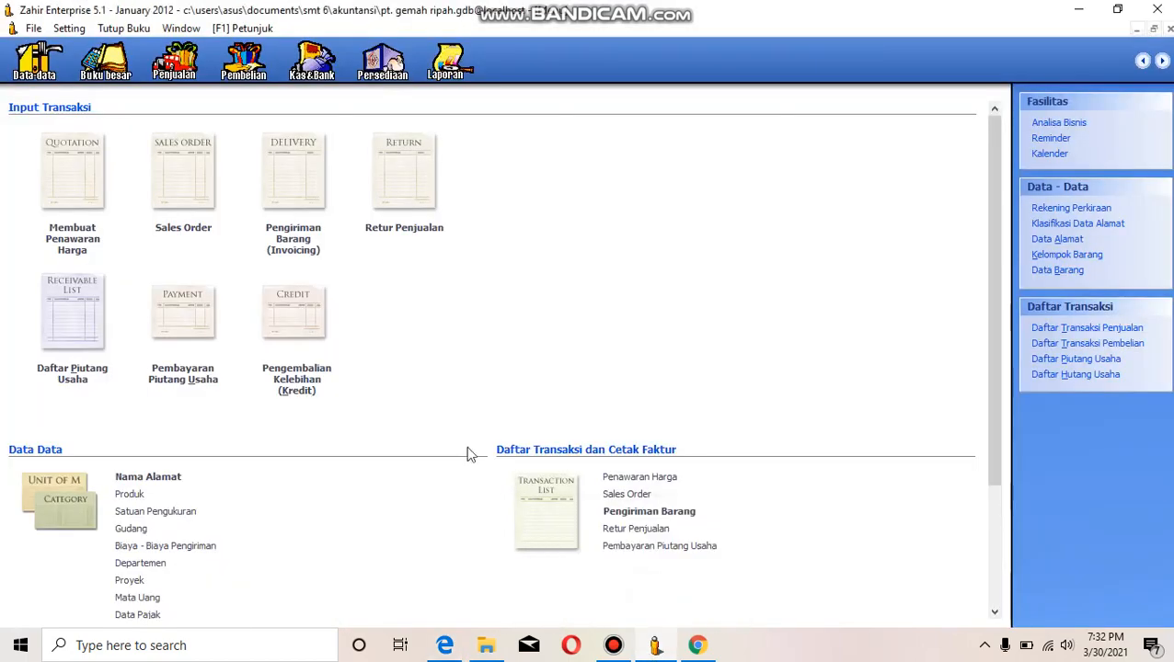
click(199, 373)
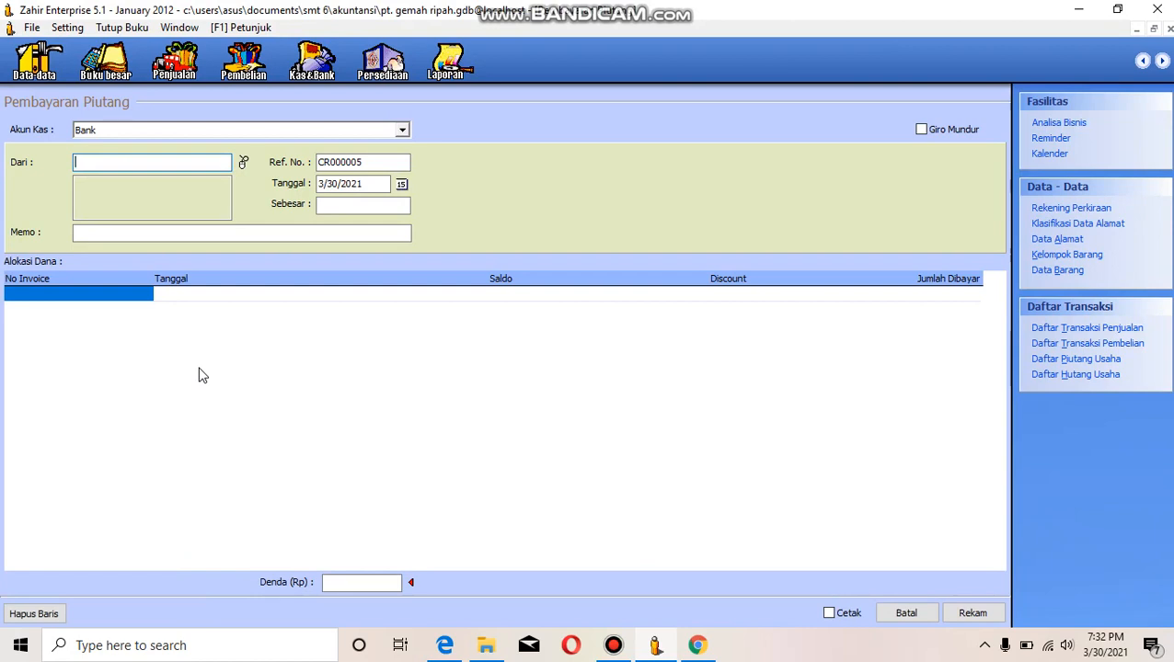
click(243, 162)
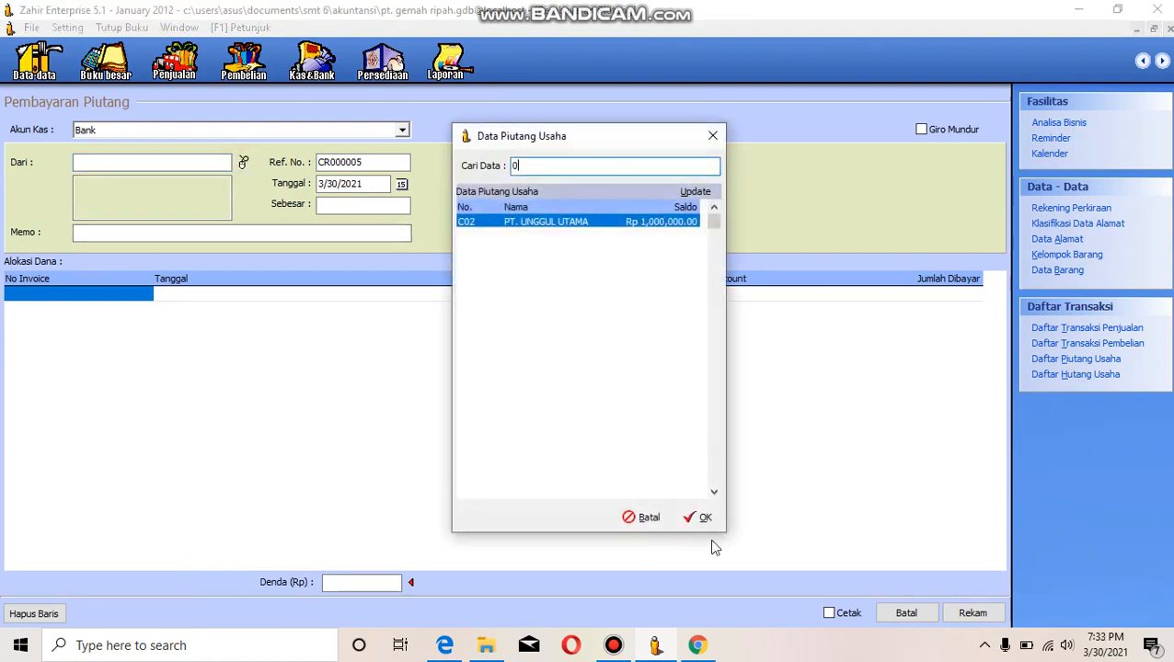
click(701, 518)
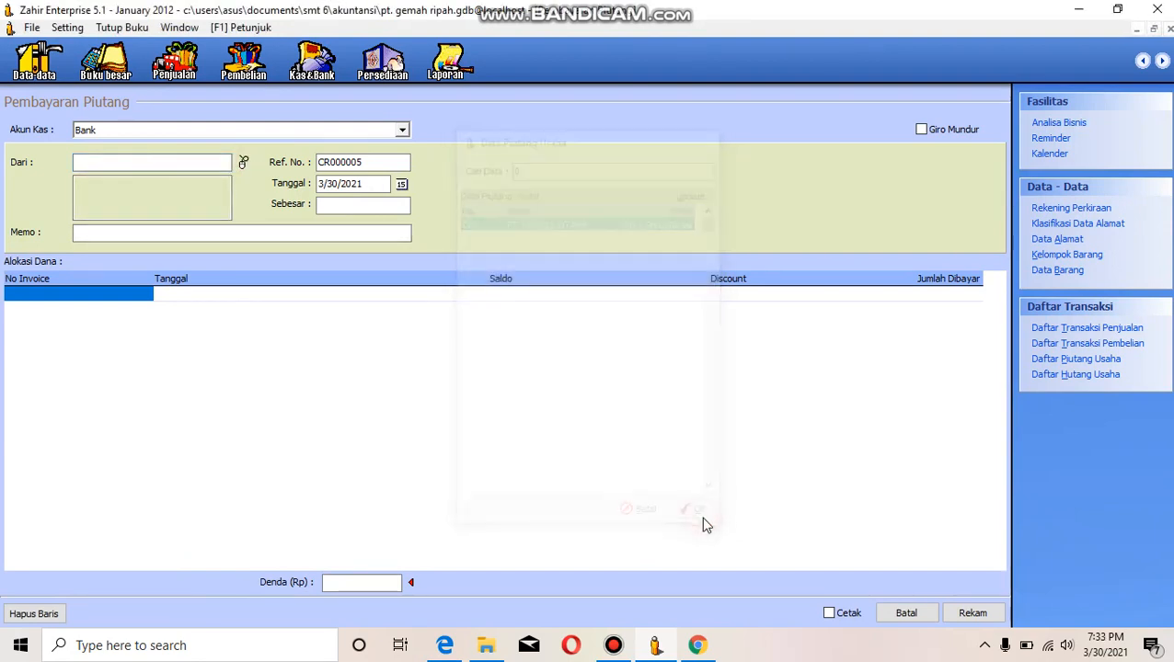
- Set the year of the payment date to 2012 and allocate the payment to PT. UNGGUL UTAMA's invoice INVC02
click(358, 183)
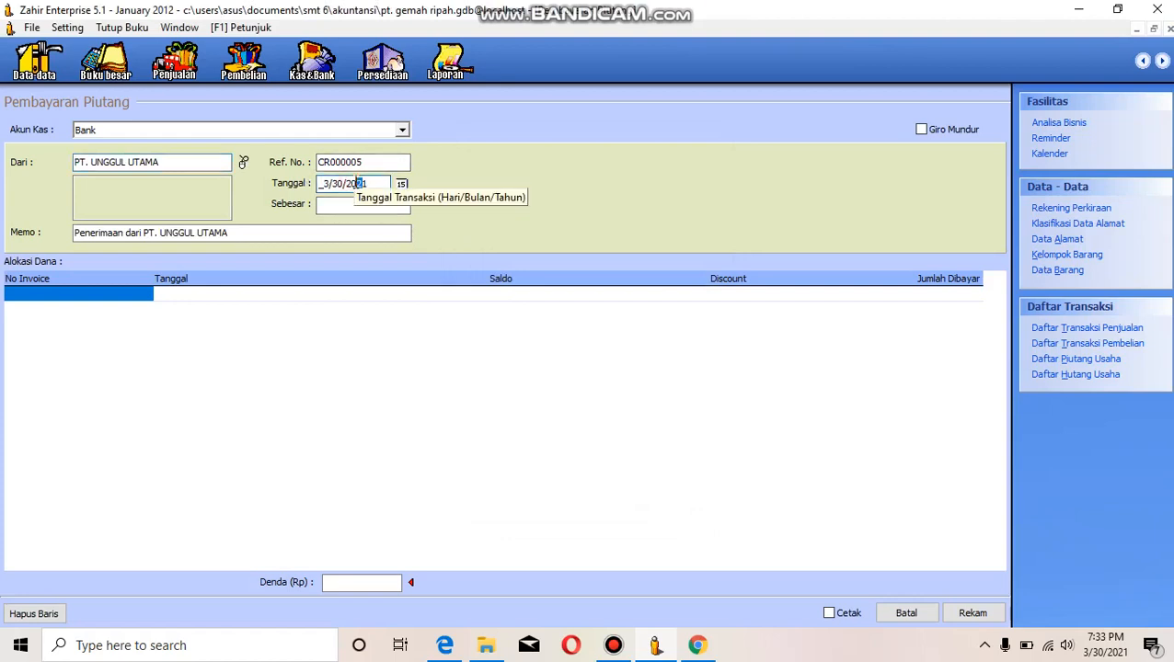
click(103, 300)
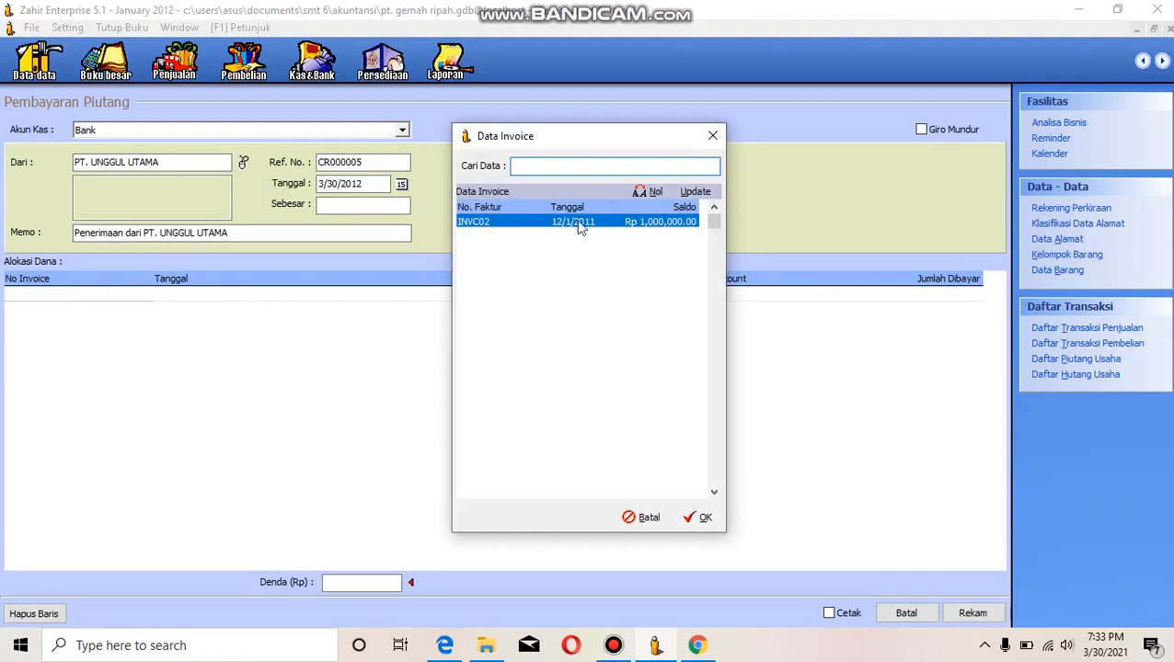
click(696, 518)
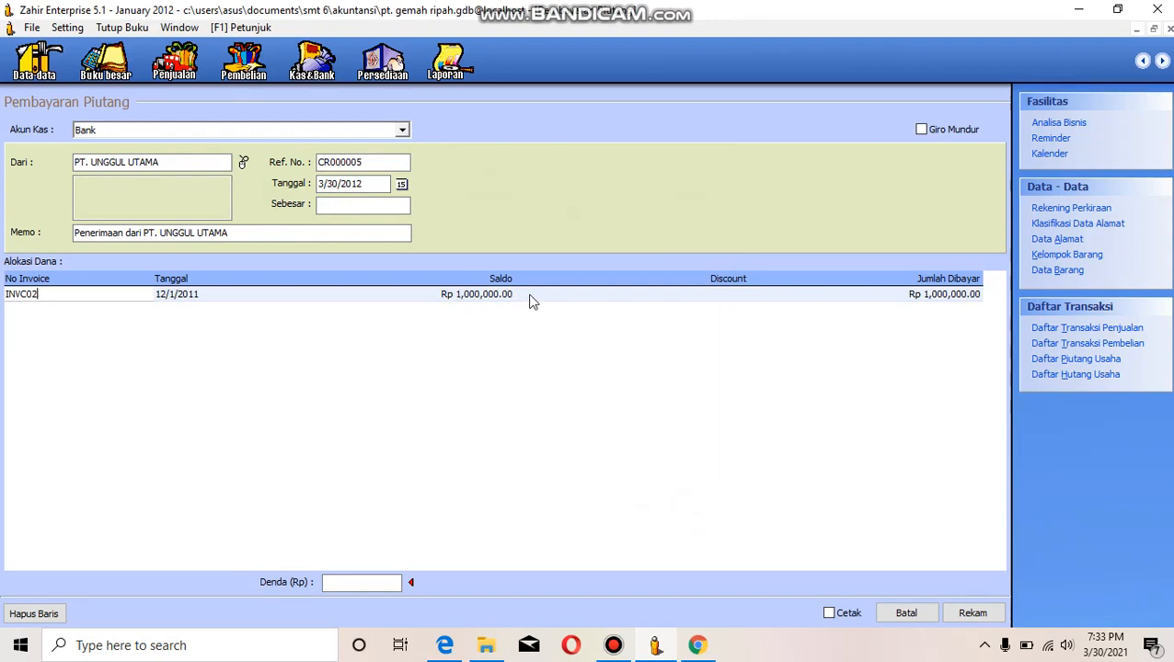
- Fill in Rp 1,000,000 as the amount received from PT. UNGGUL UTAMA for invoice INVC02
click(940, 296)
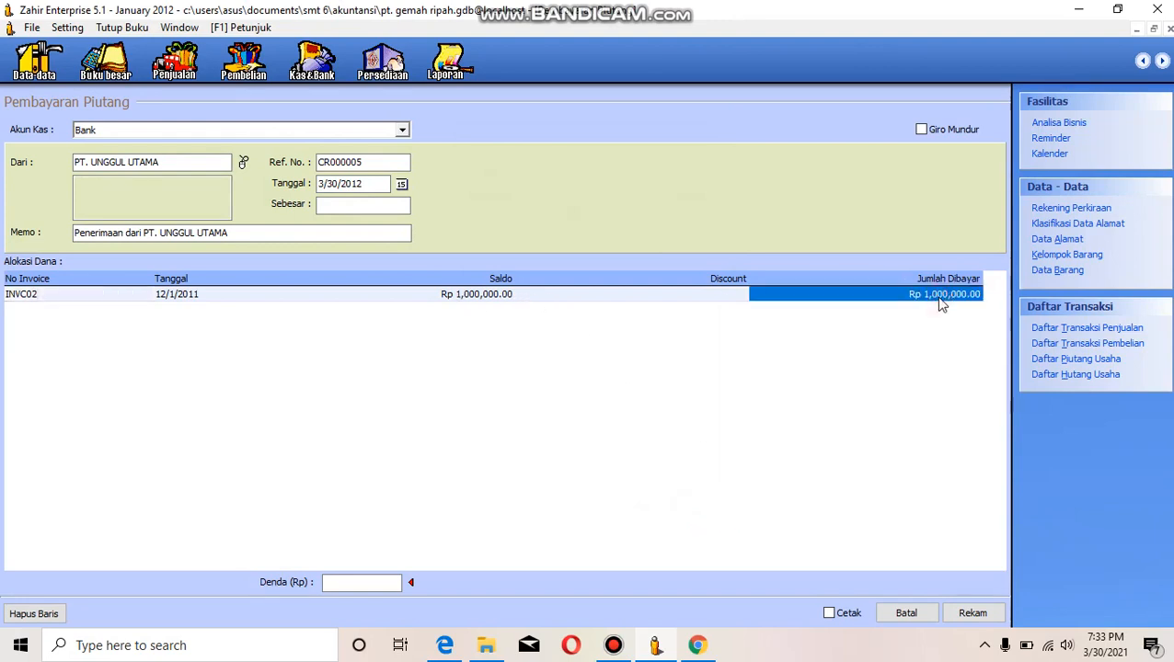
click(373, 208)
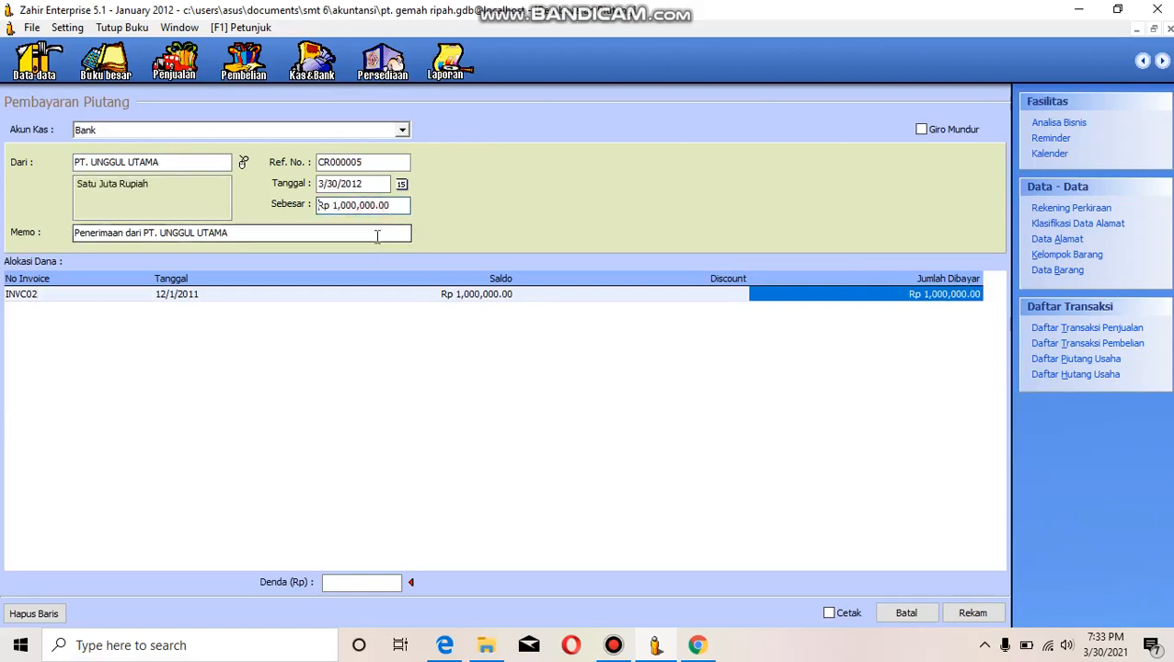
click(375, 232)
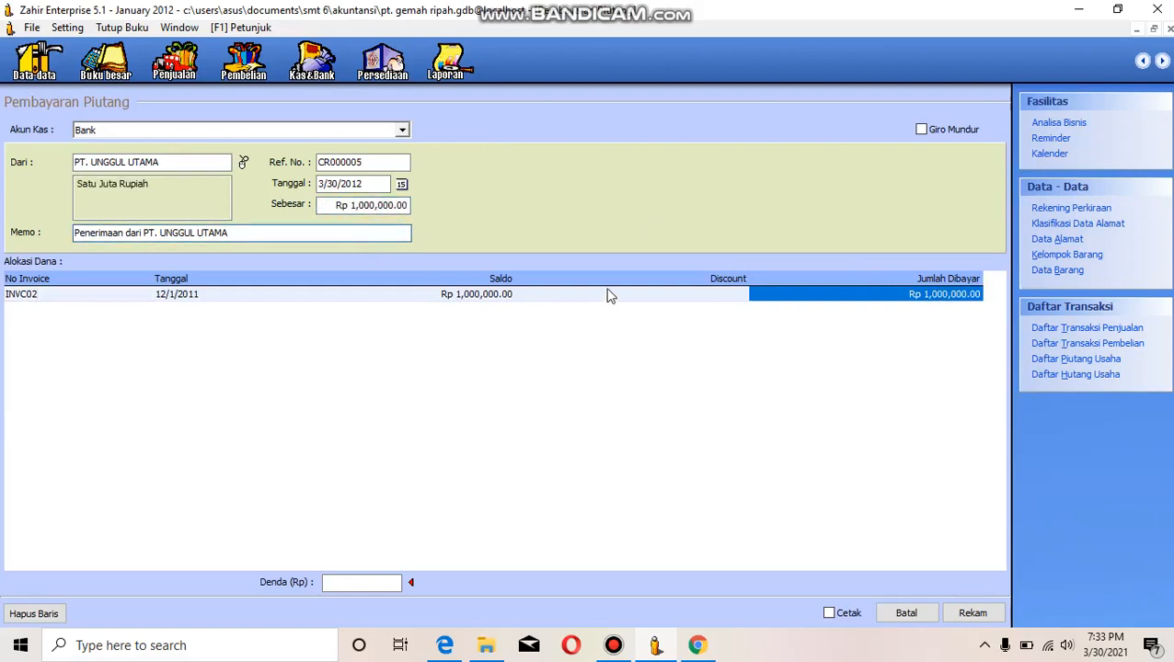
- Set the payment date to January 29, 2012 using the calendar
click(402, 186)
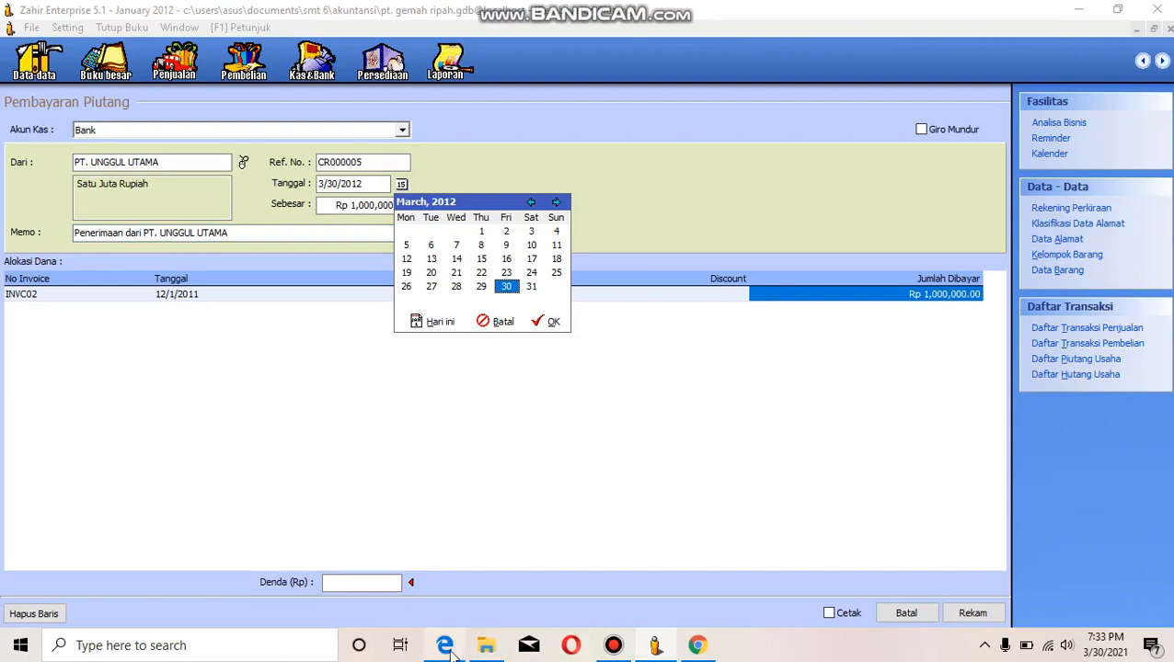
mouse_move(444, 580)
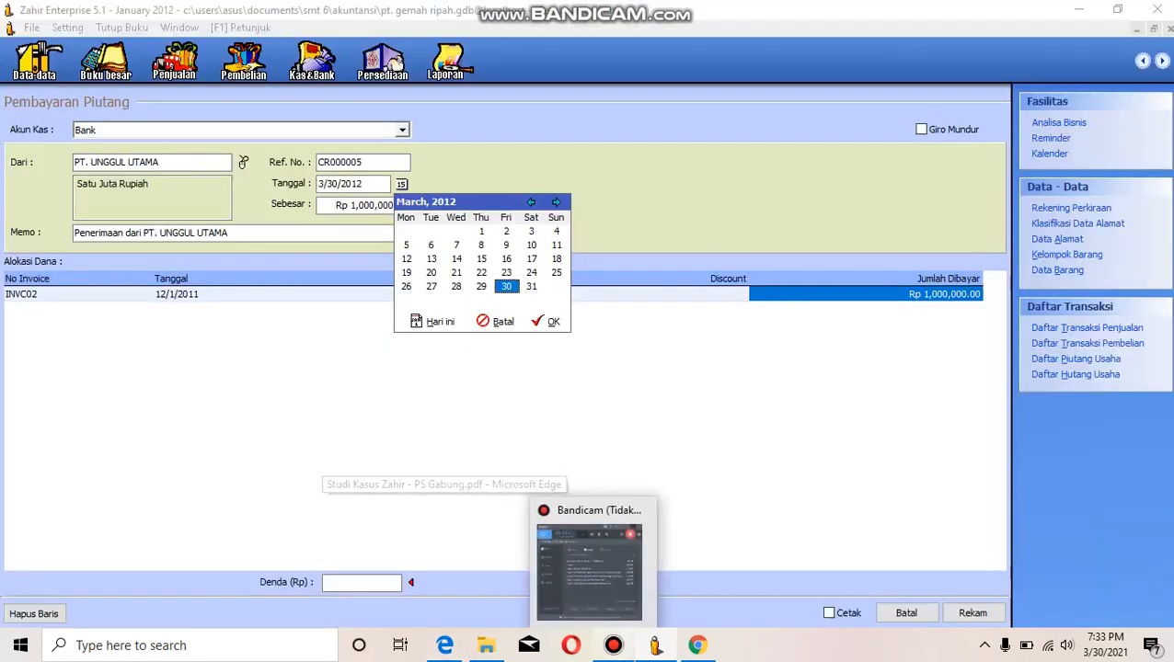
mouse_move(655, 635)
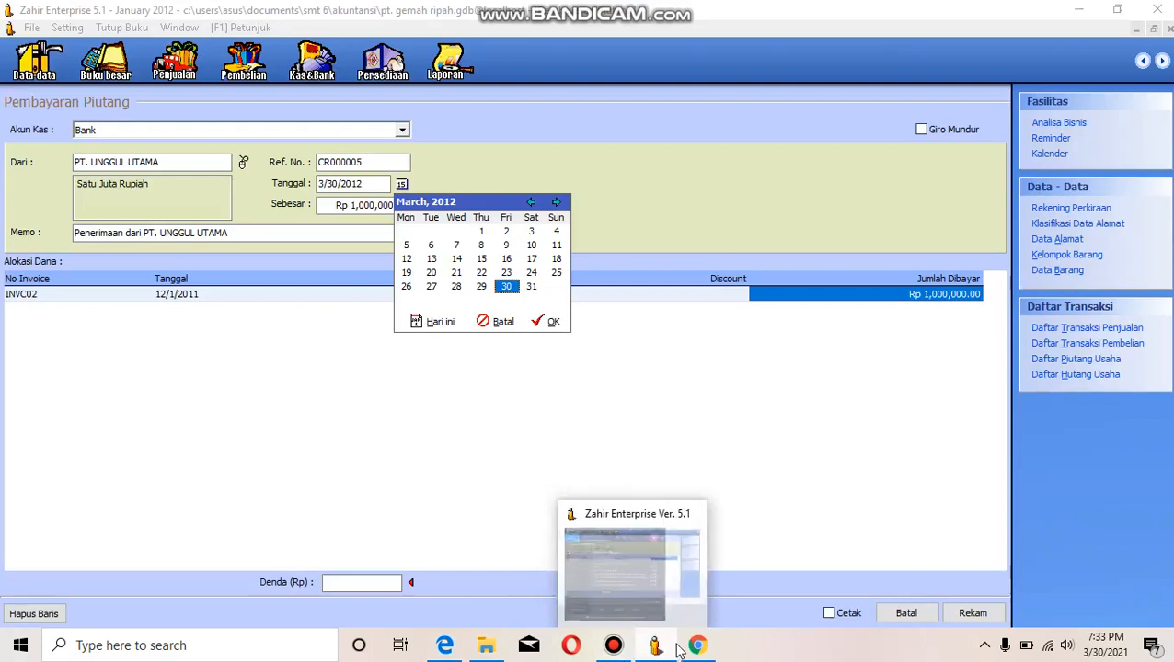
click(533, 287)
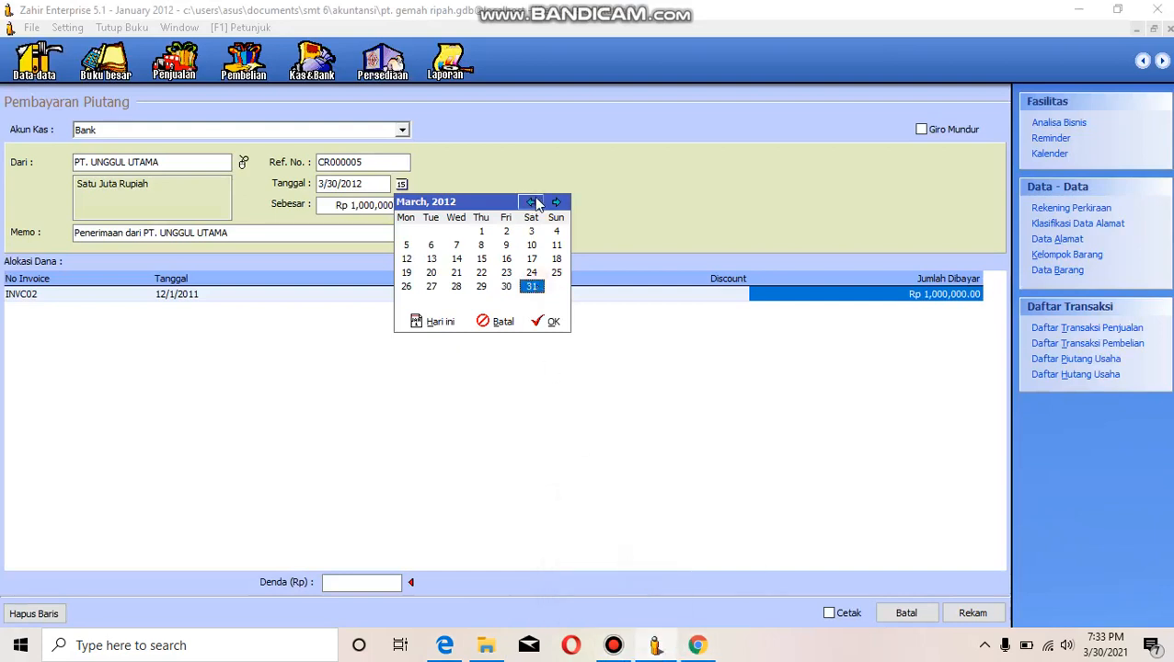
click(532, 201)
click(532, 201)
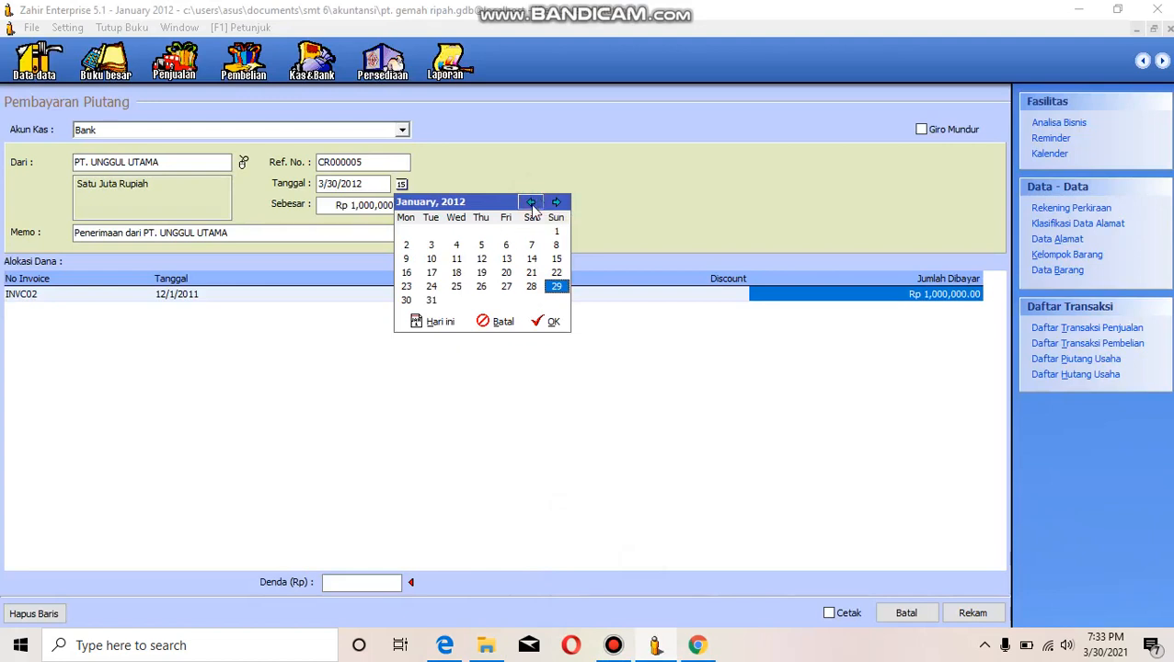
click(546, 322)
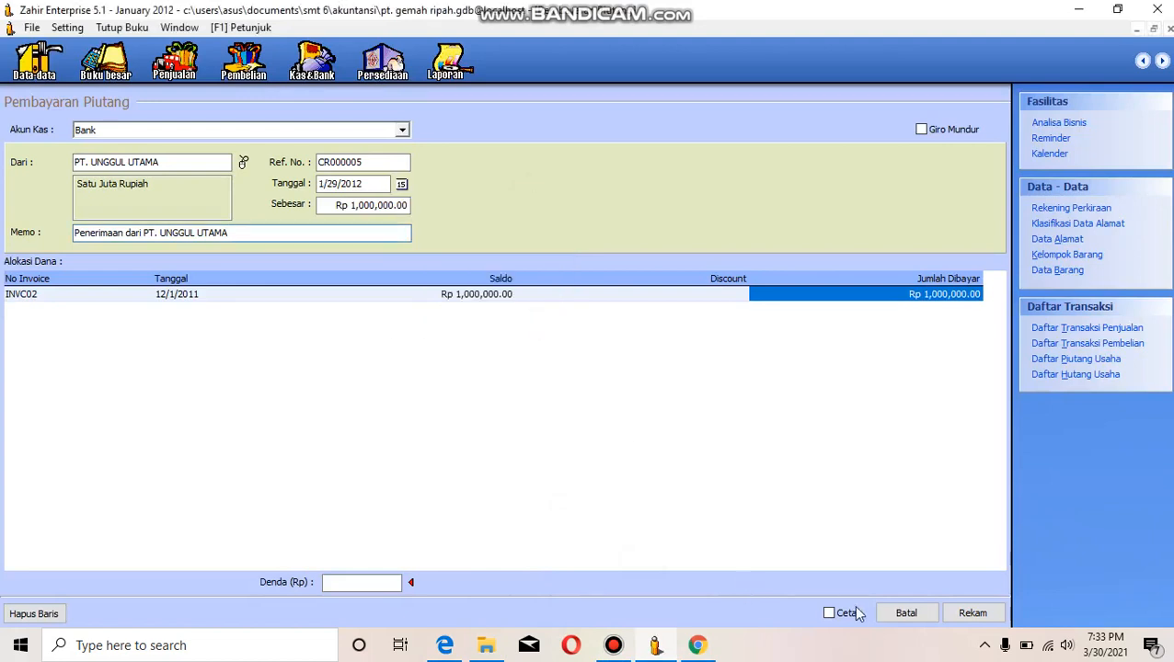
- Record the receivables payment and close the payment form and the sales module
click(974, 614)
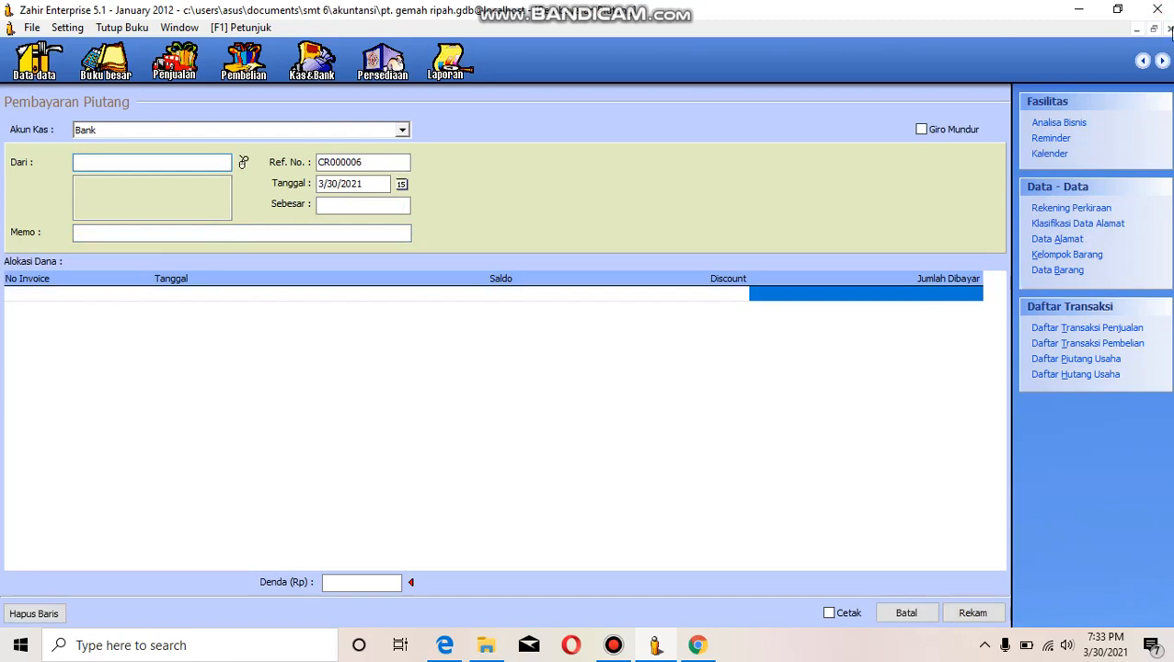
click(1170, 30)
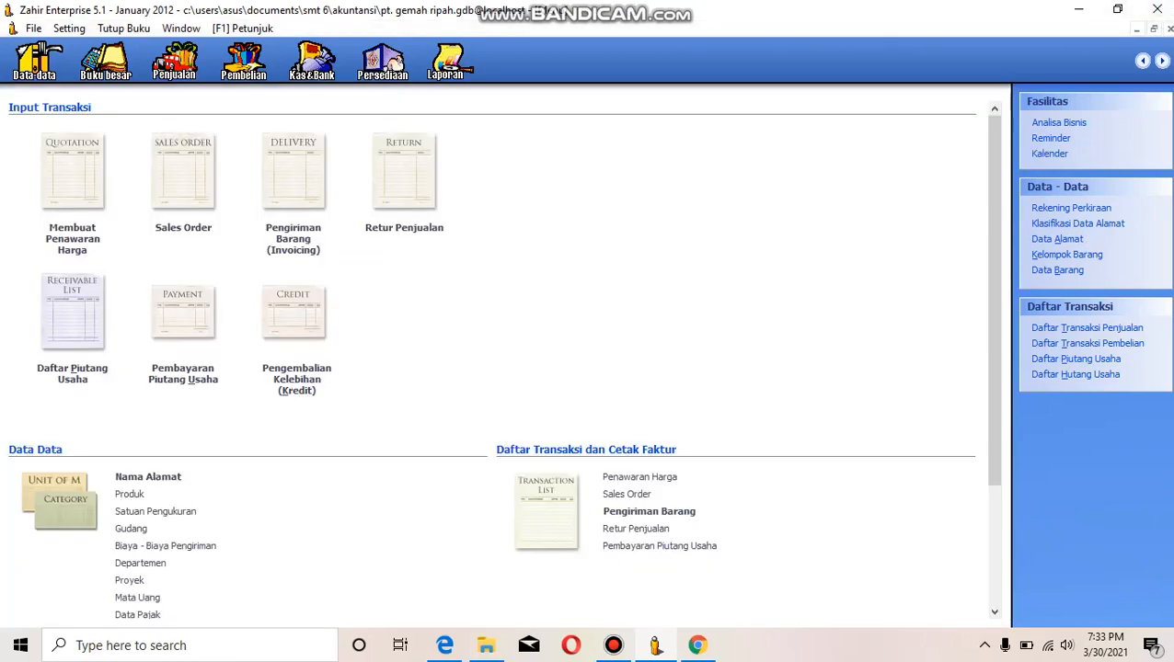
click(1169, 29)
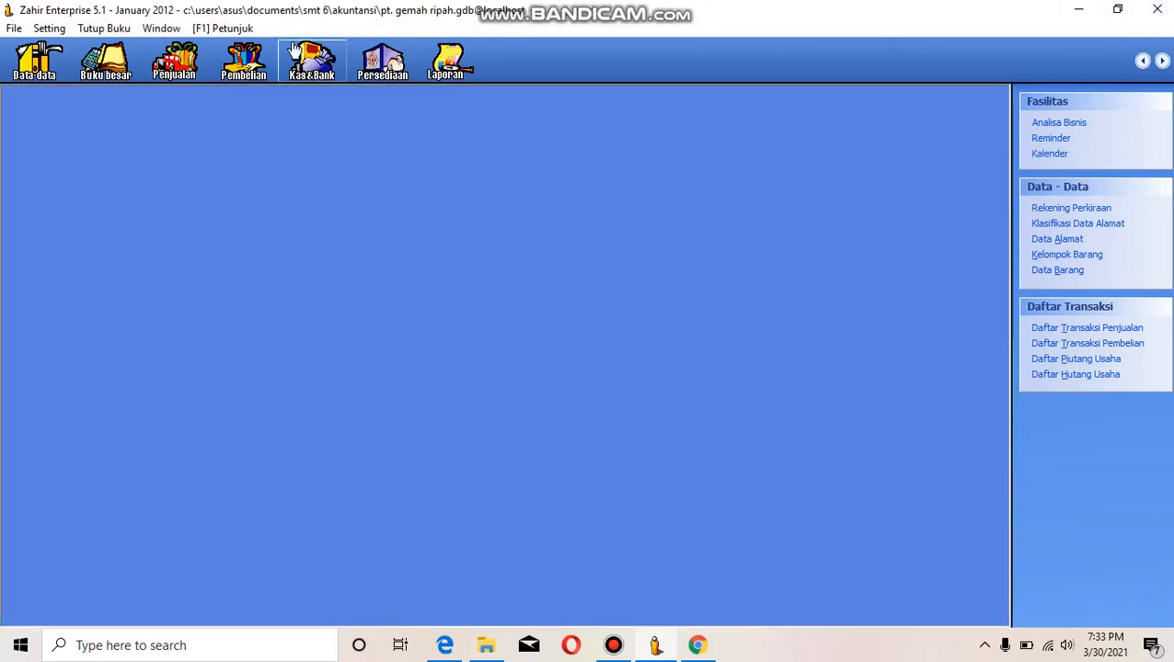
- Look at the opening balance list for accounts receivable and close it
click(49, 27)
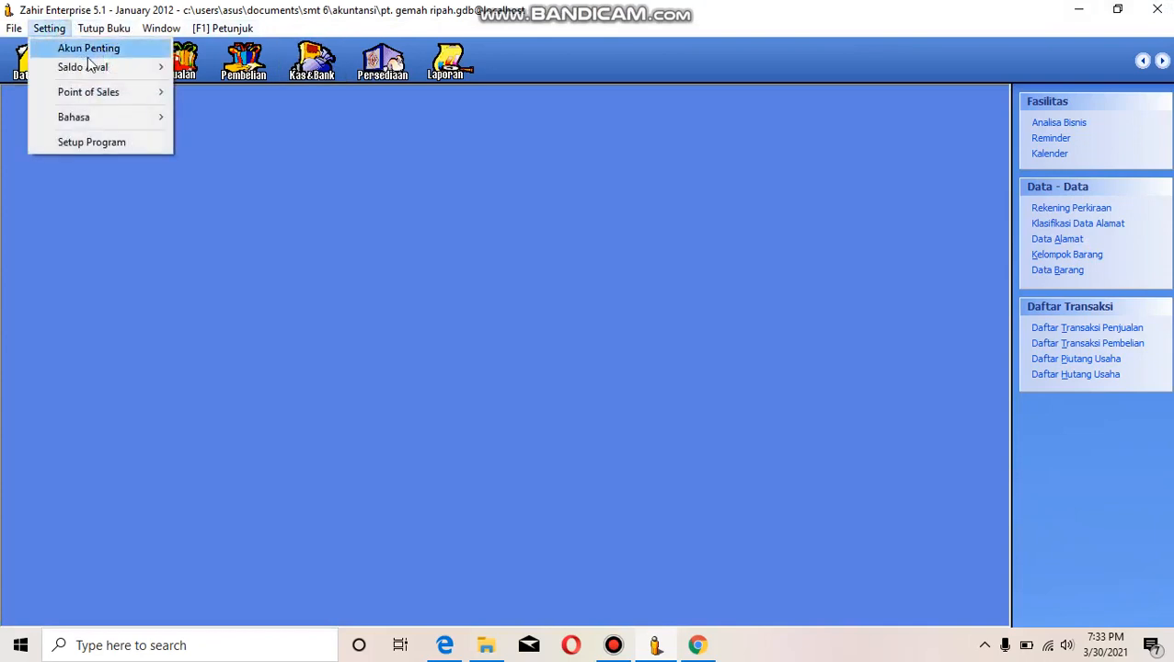
mouse_move(101, 71)
click(220, 95)
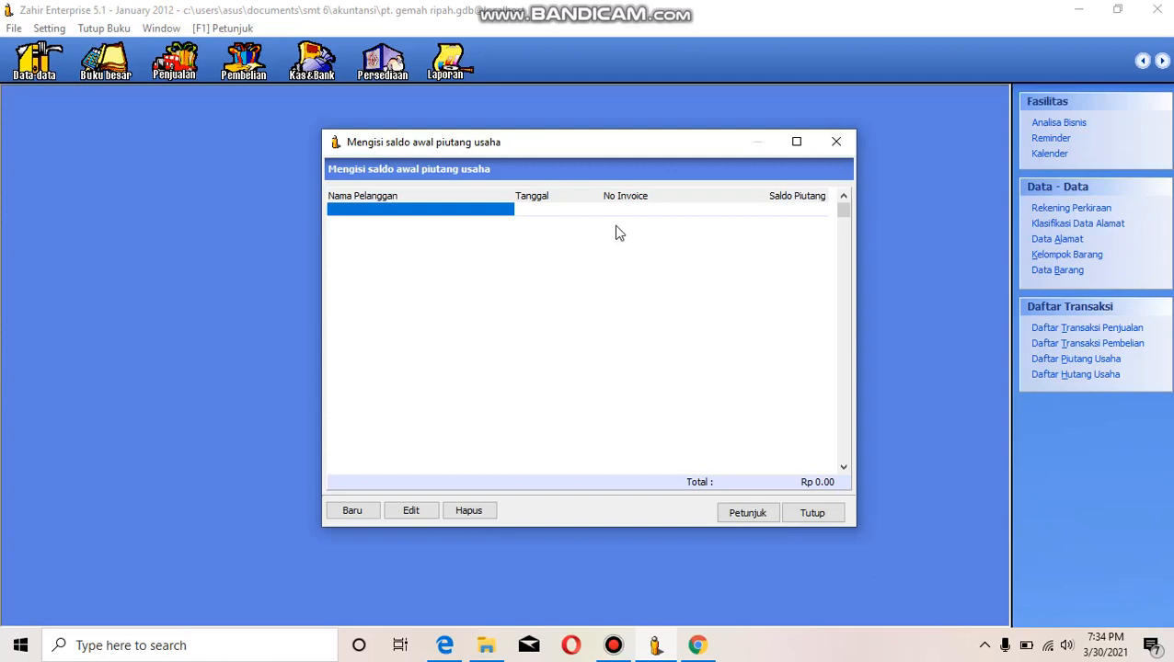
click(812, 511)
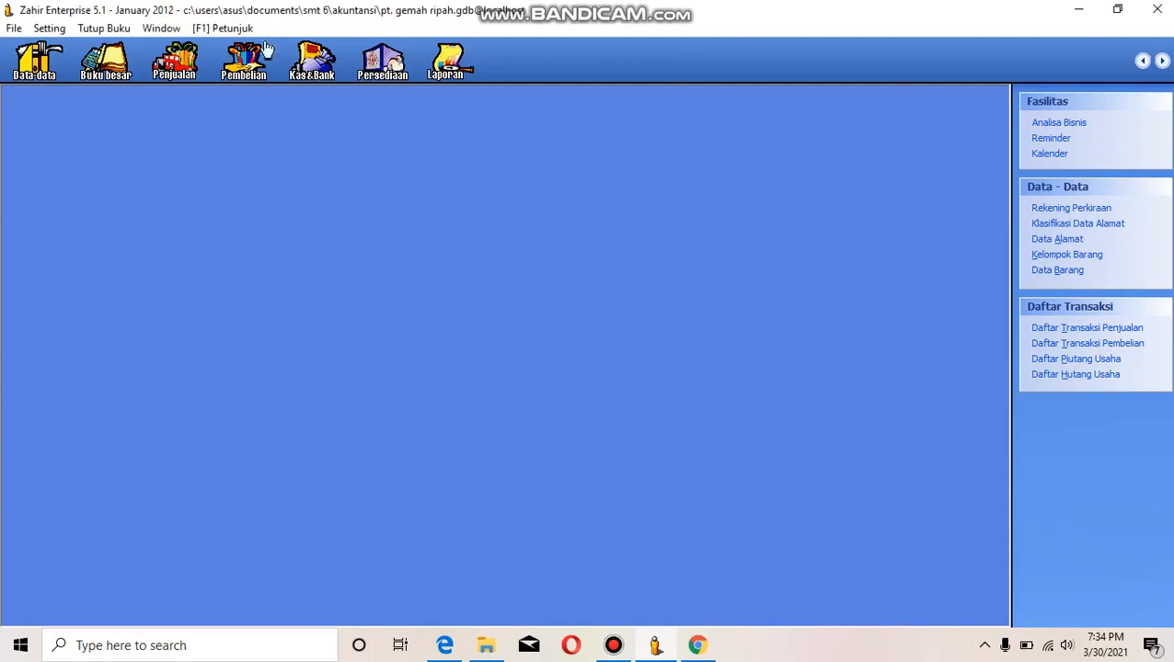
- Review the list of recorded receivables payment transactions, and close the list and the sales module
click(180, 57)
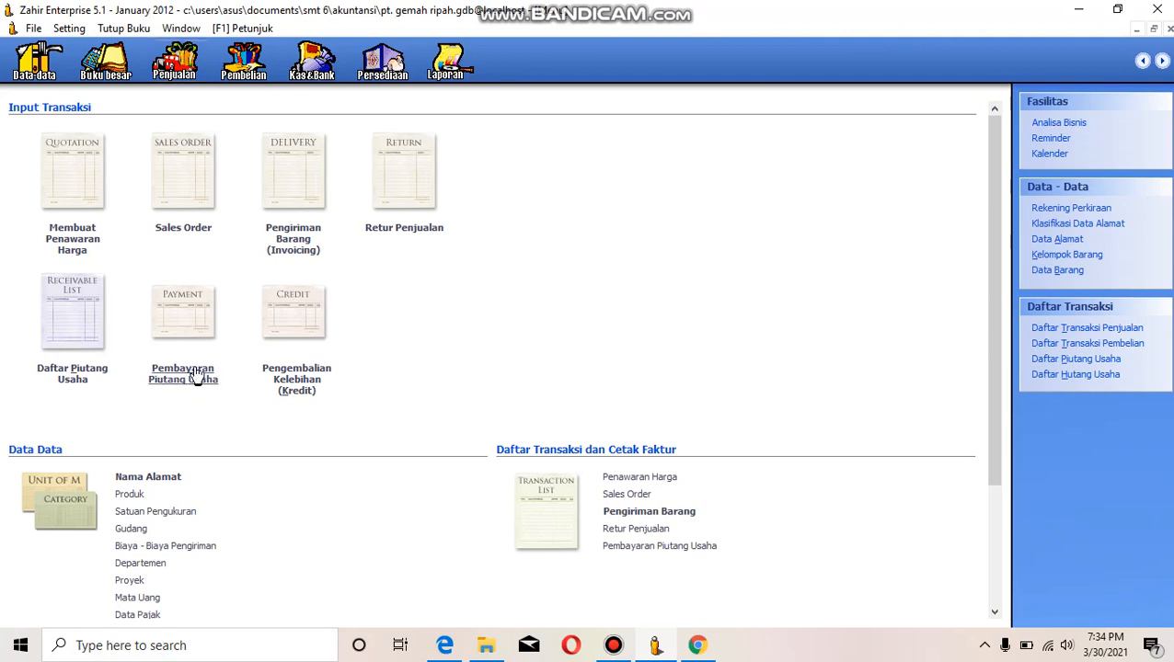
click(635, 546)
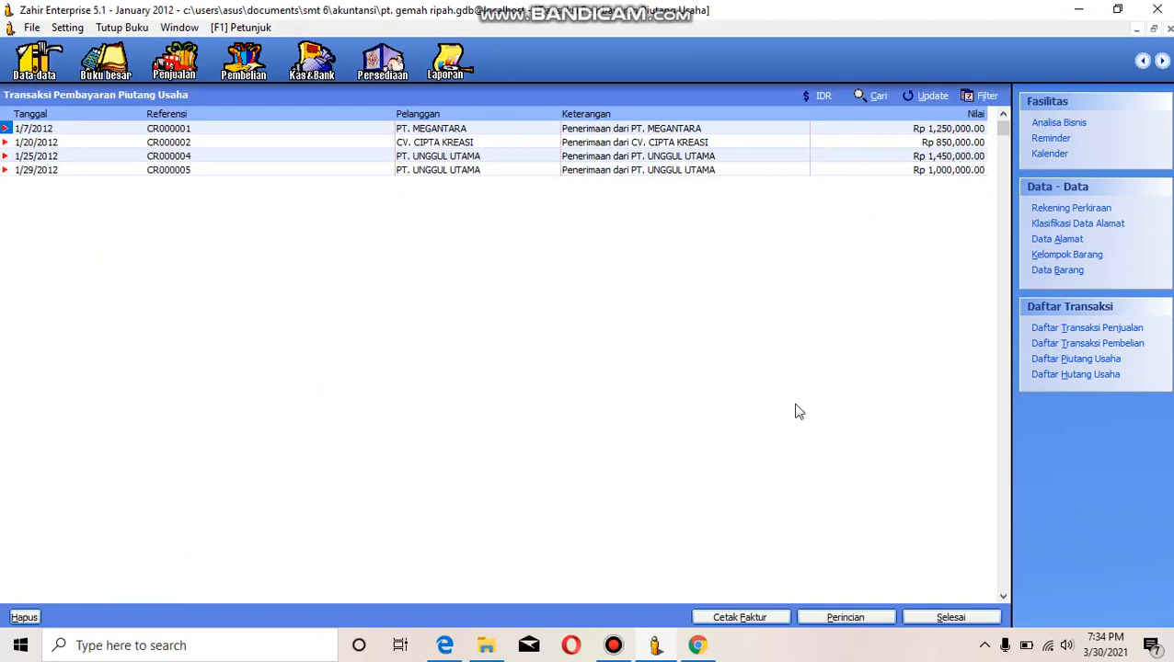
click(948, 618)
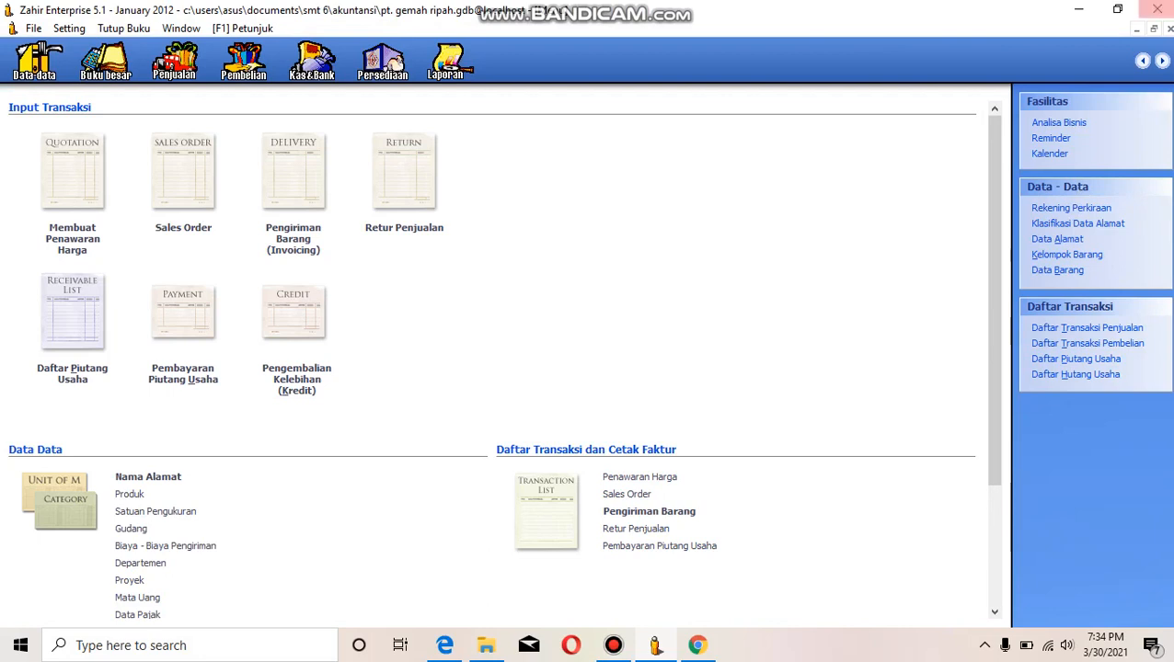
click(1170, 28)
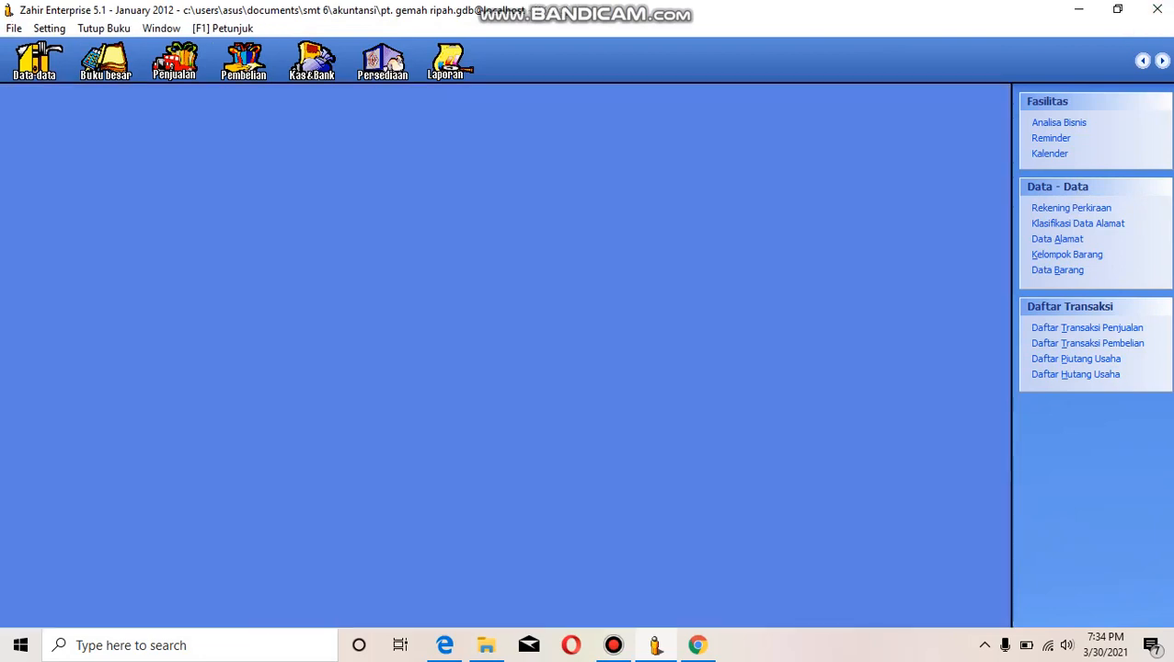
- Exit Zahir without making a backup and minimize the Videos folder and case study PDF windows
click(1159, 8)
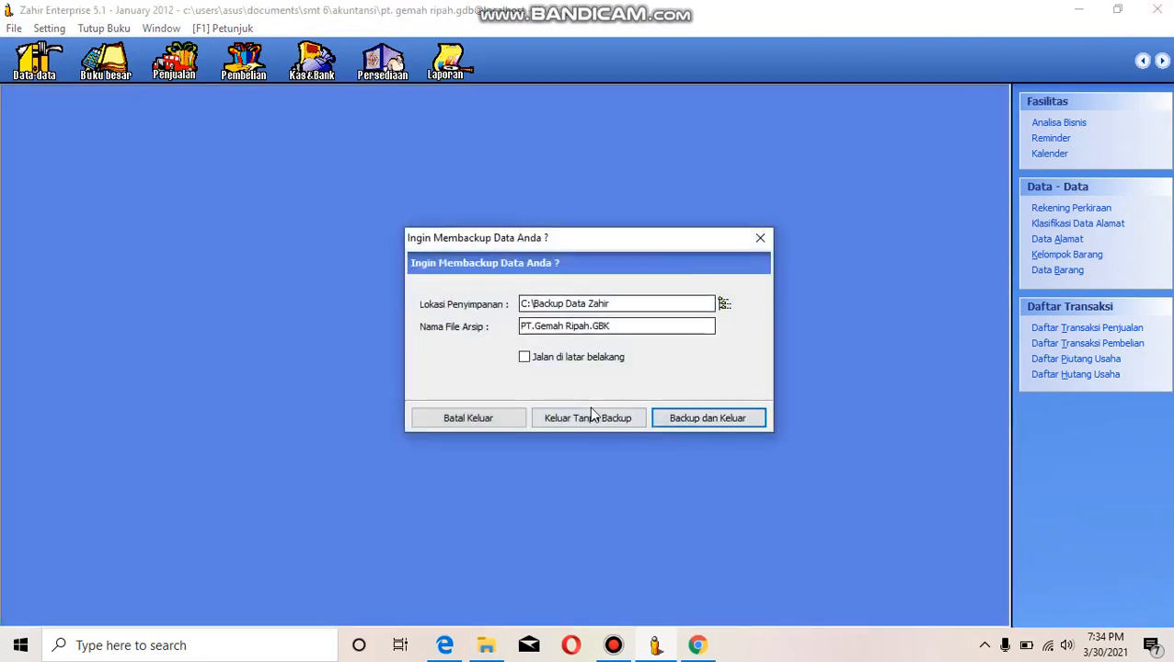
click(588, 419)
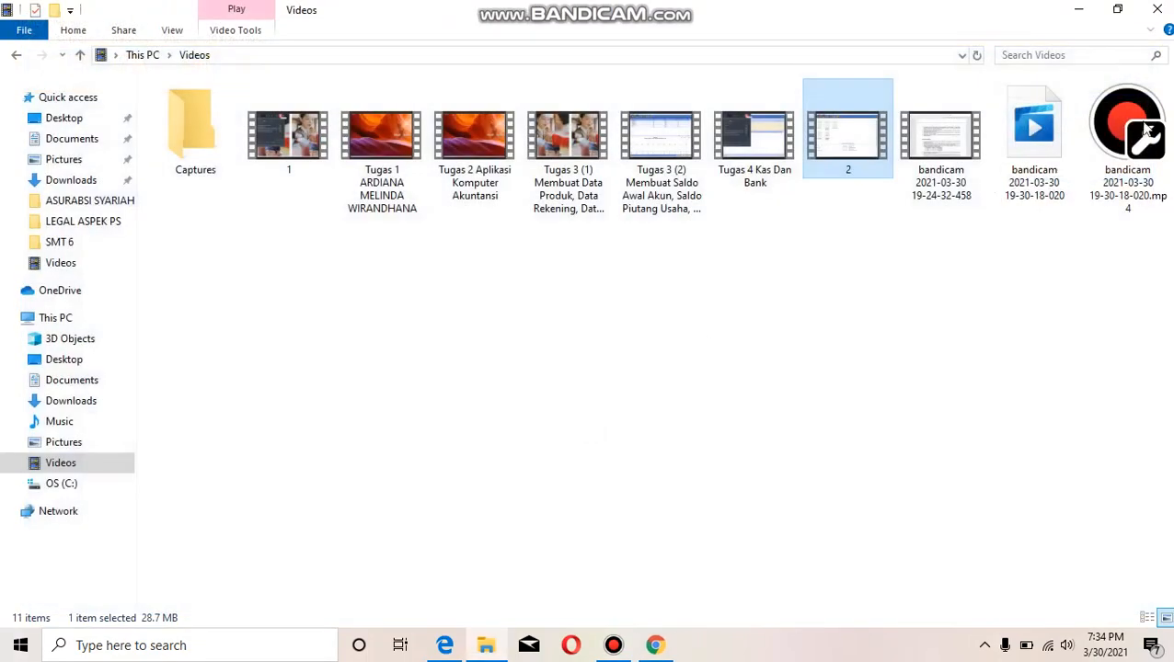
click(1080, 10)
click(1082, 13)
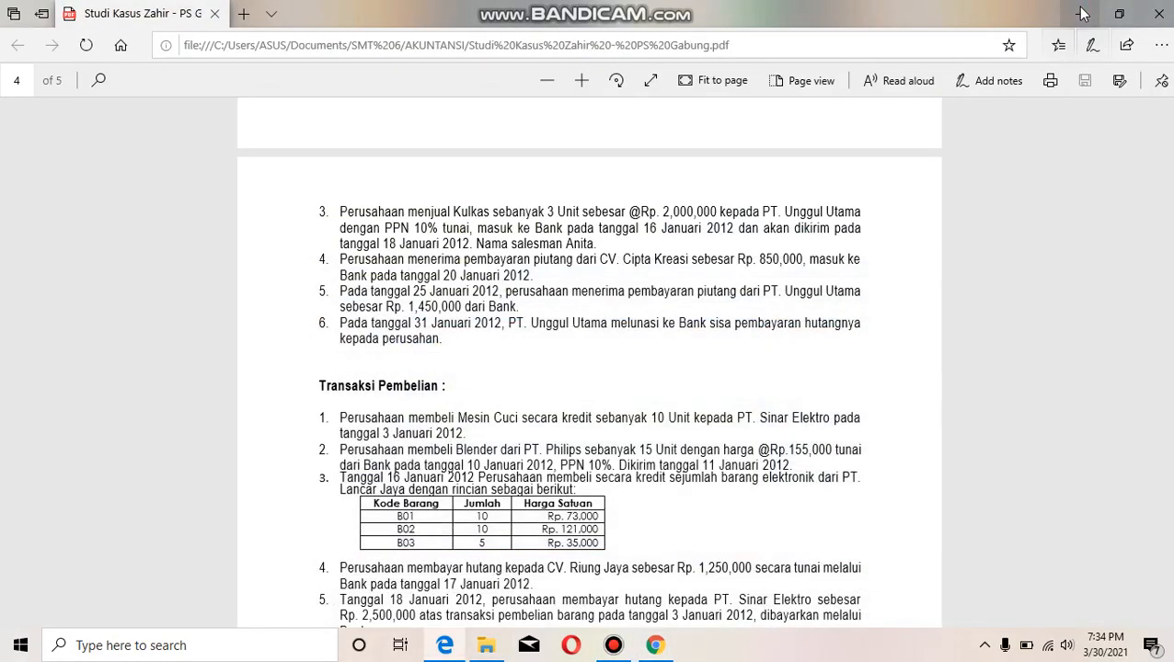
click(1083, 13)
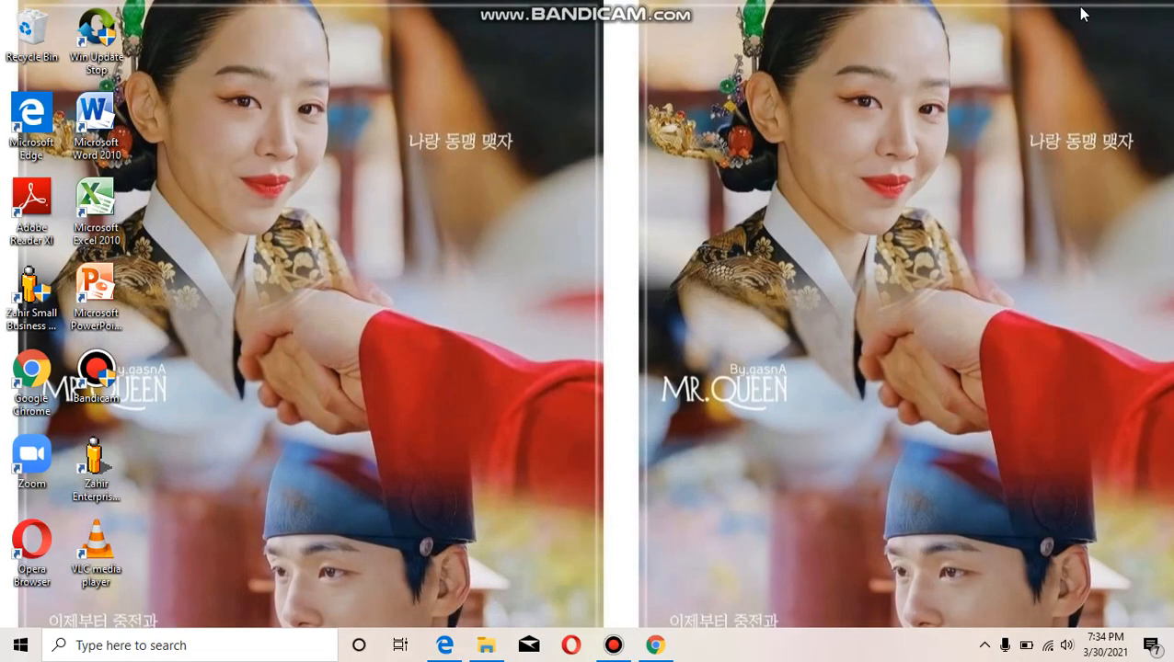